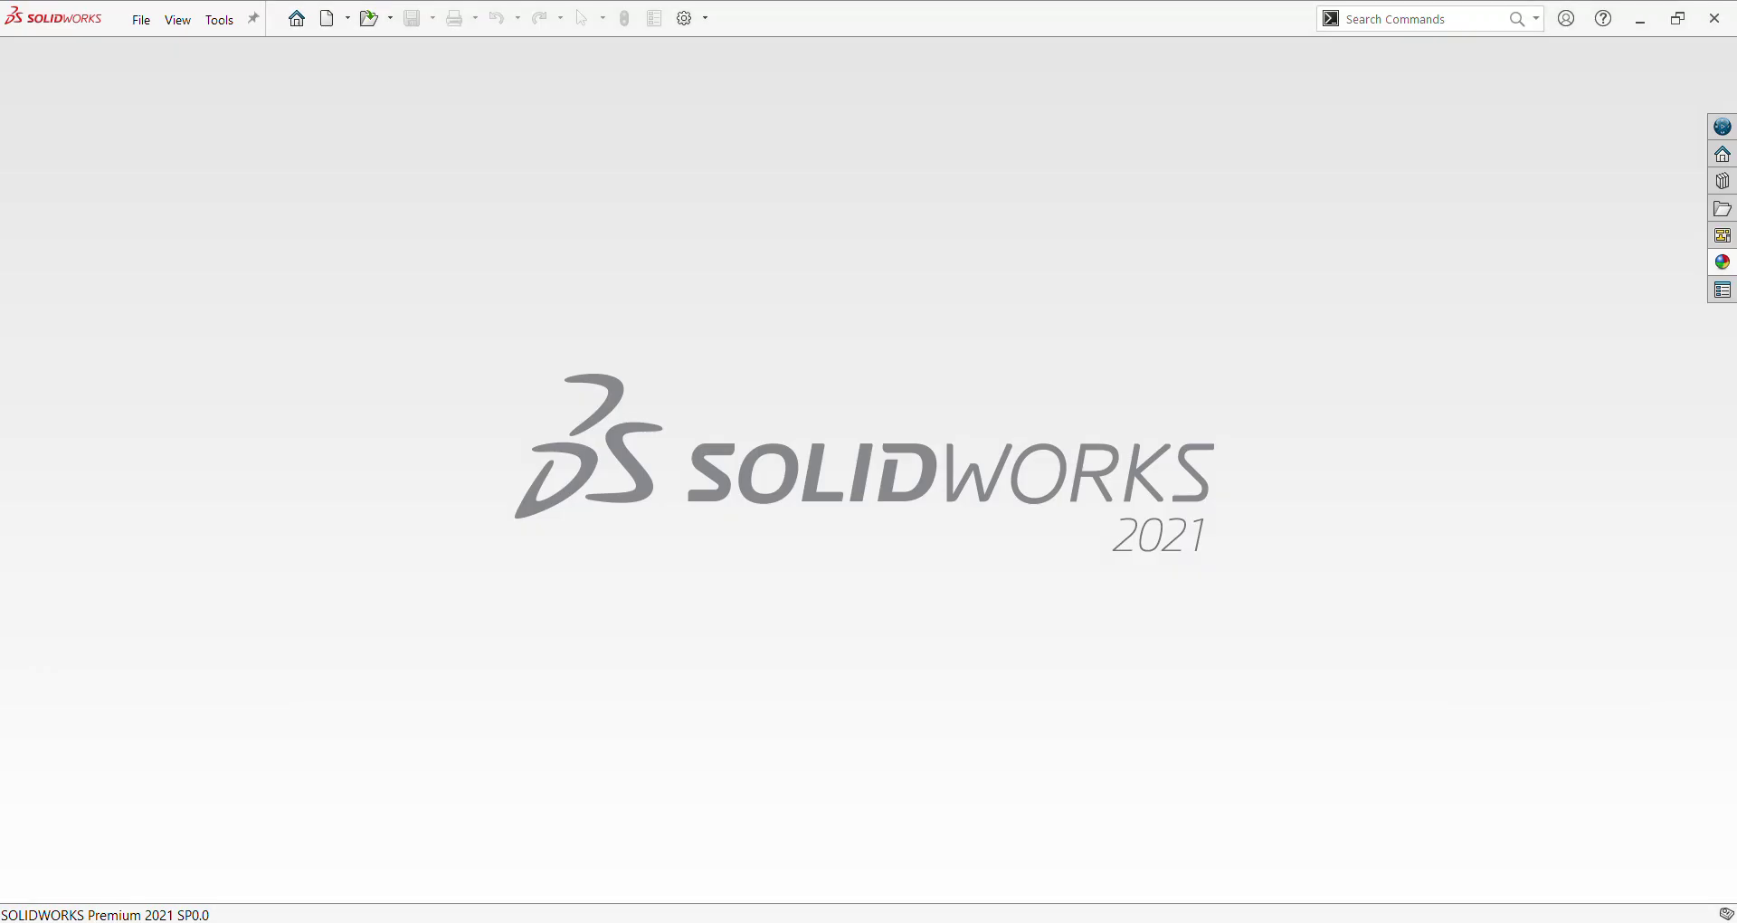
# Step: Create a new part document and set its unit system to MMGS (millimeter, gram, second)
pyautogui.click(146, 22)
pyautogui.click(168, 52)
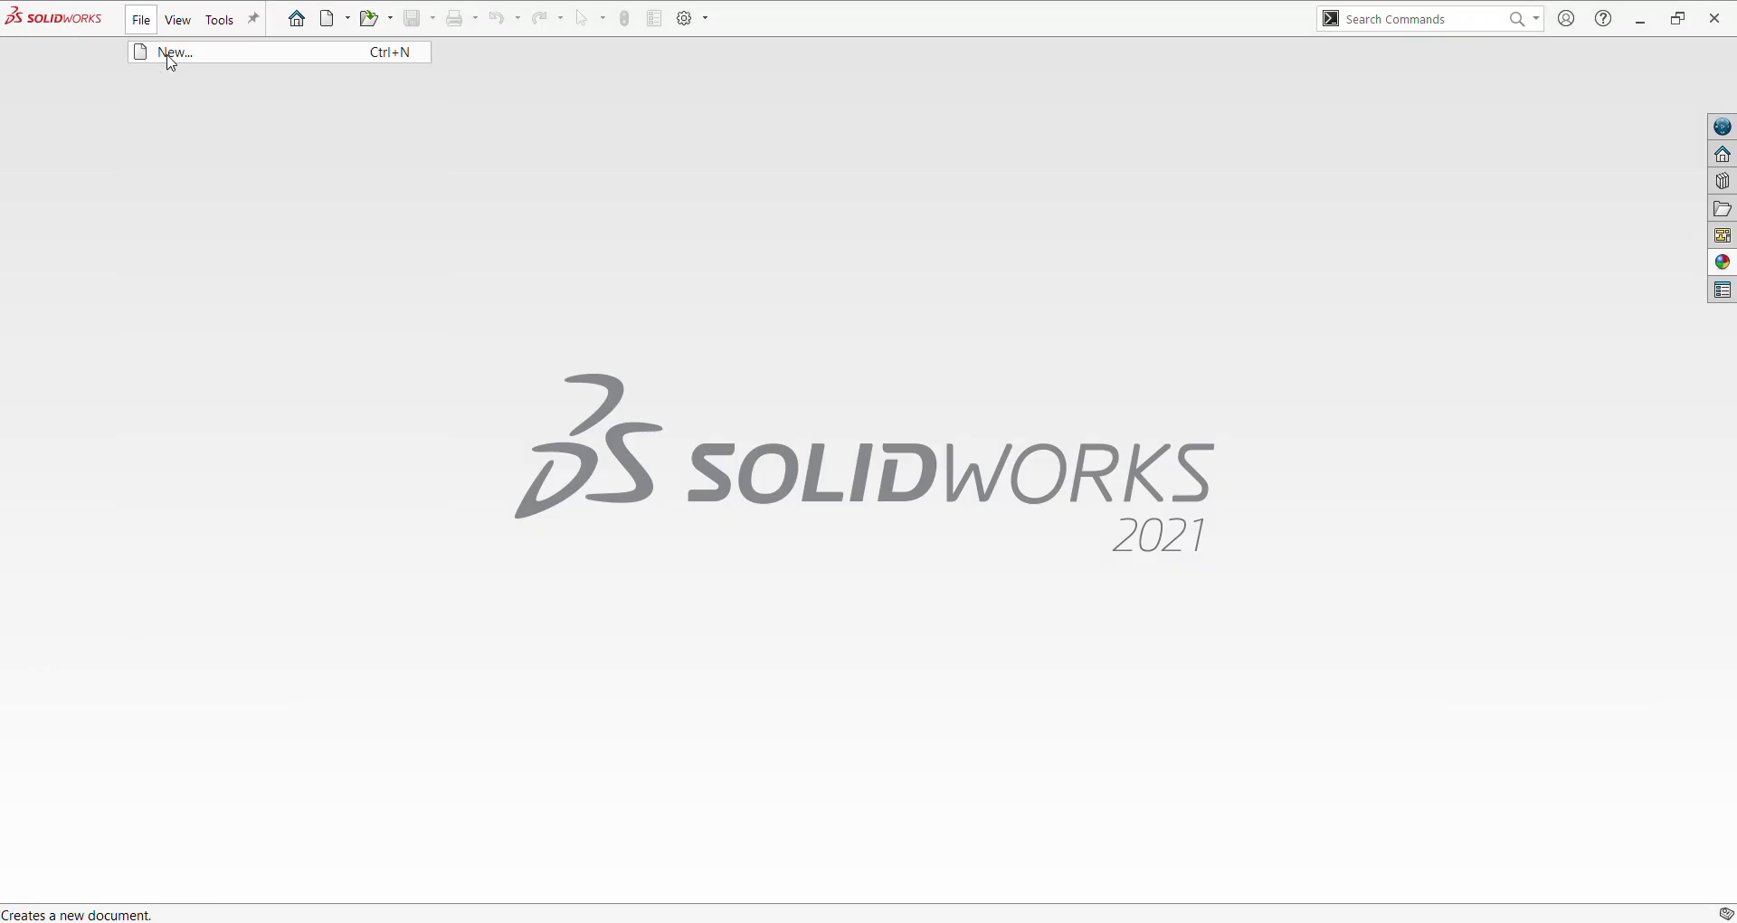
pyautogui.click(1441, 551)
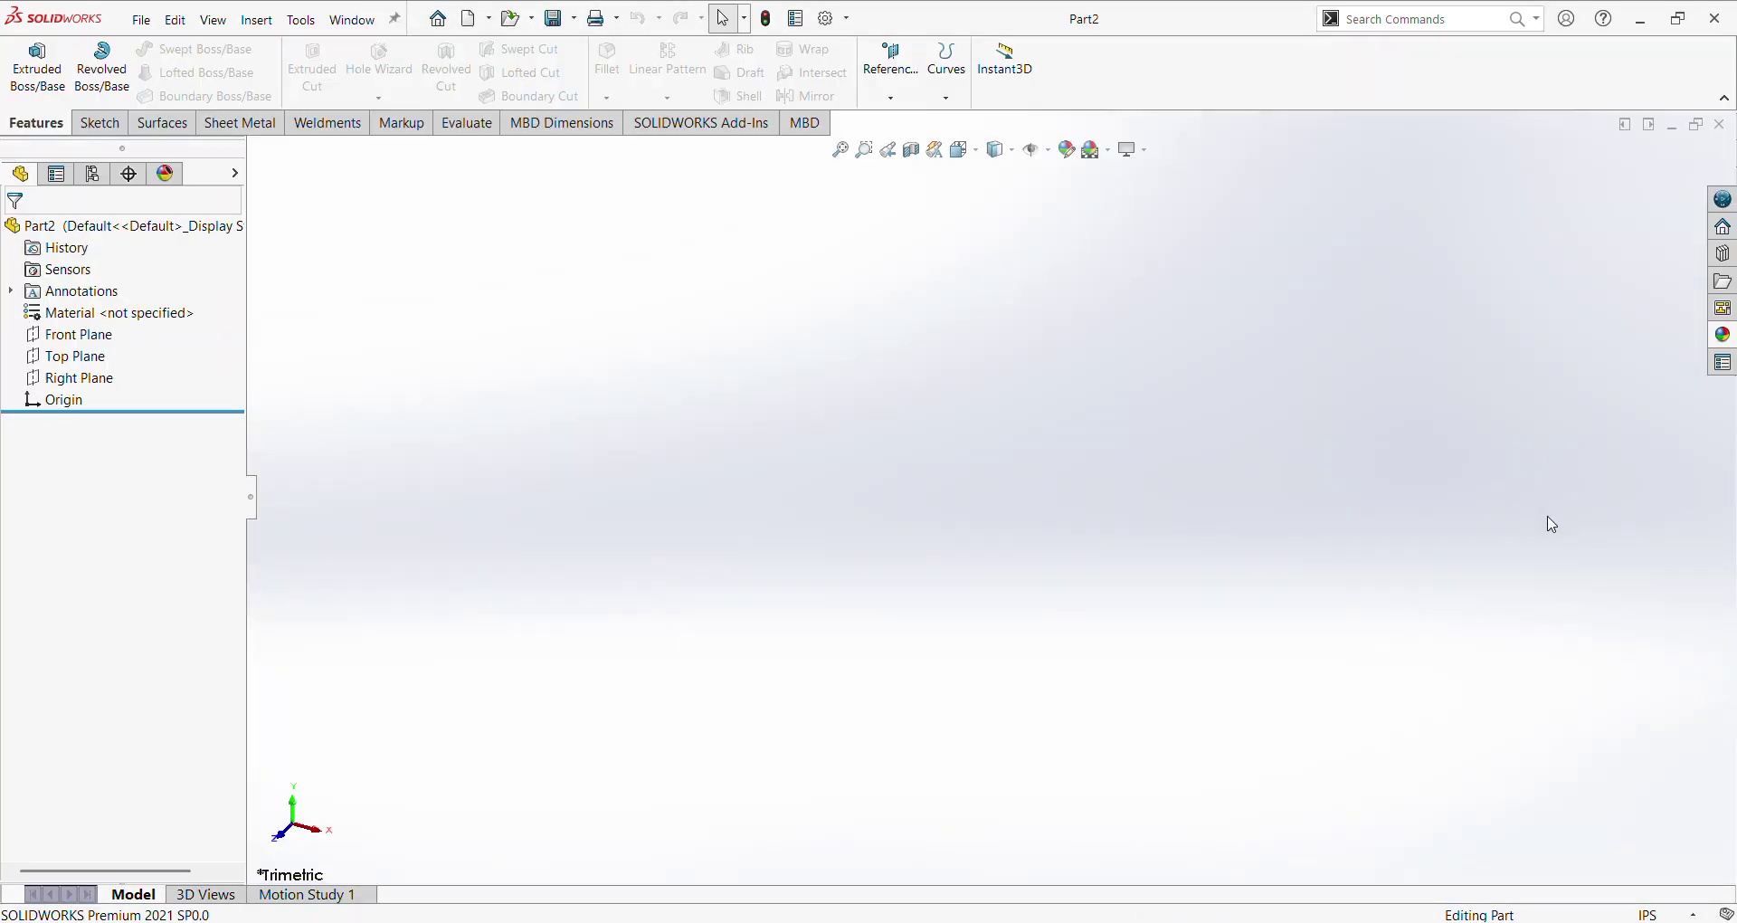
pyautogui.click(1654, 910)
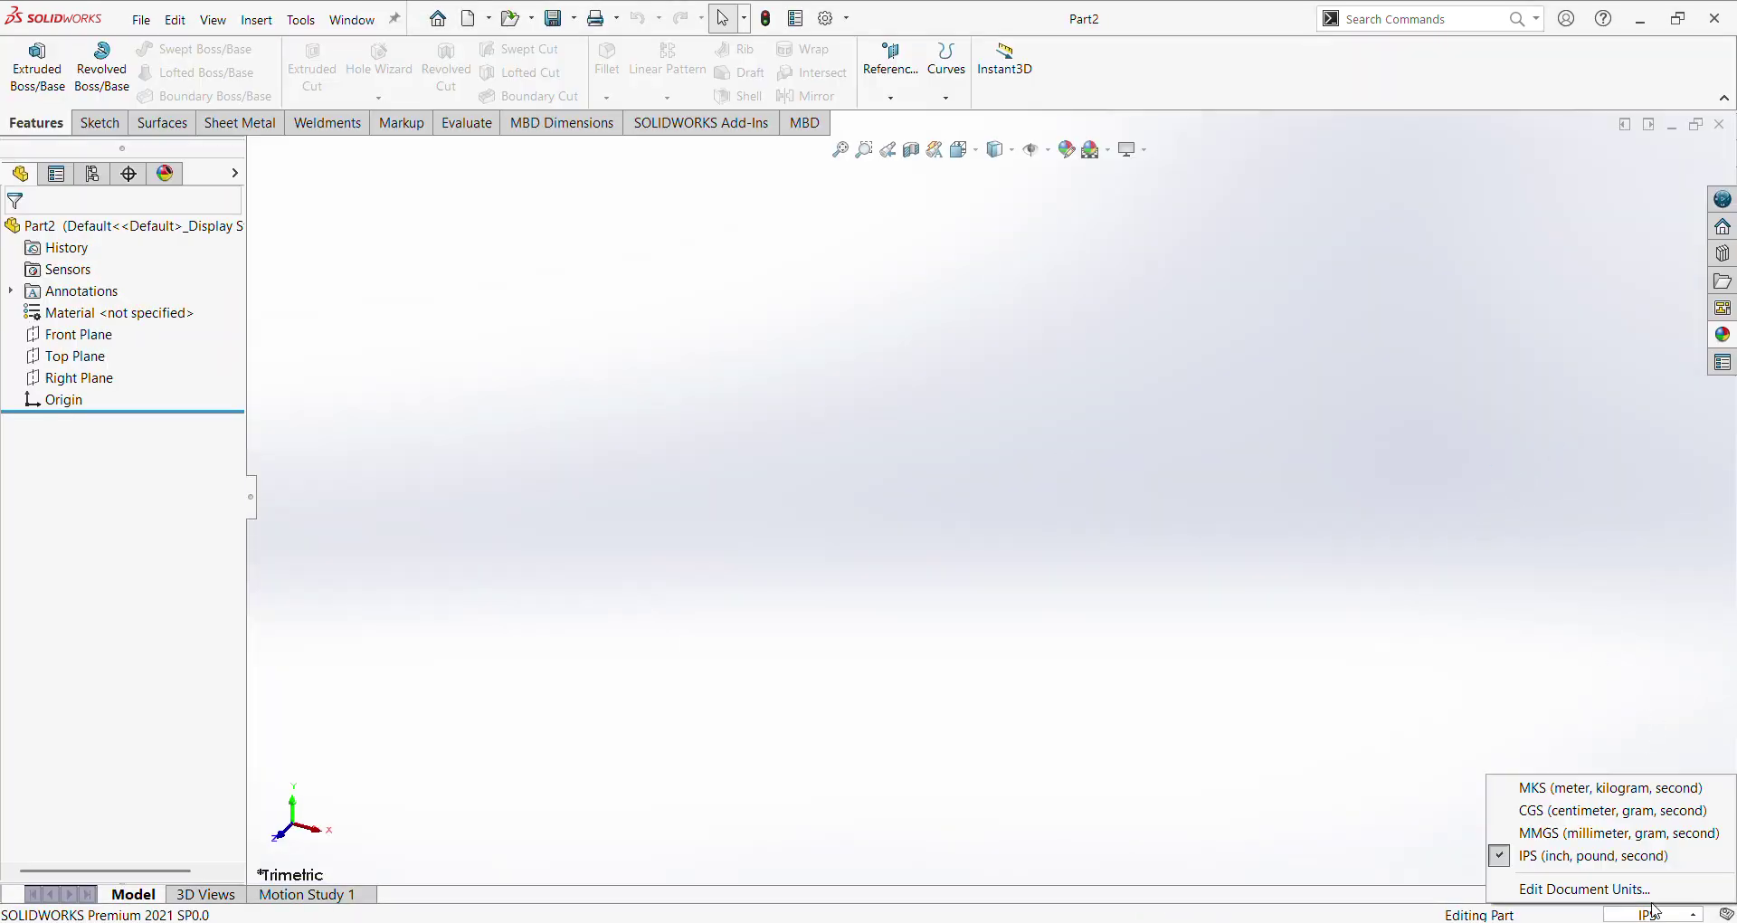
pyautogui.click(1652, 833)
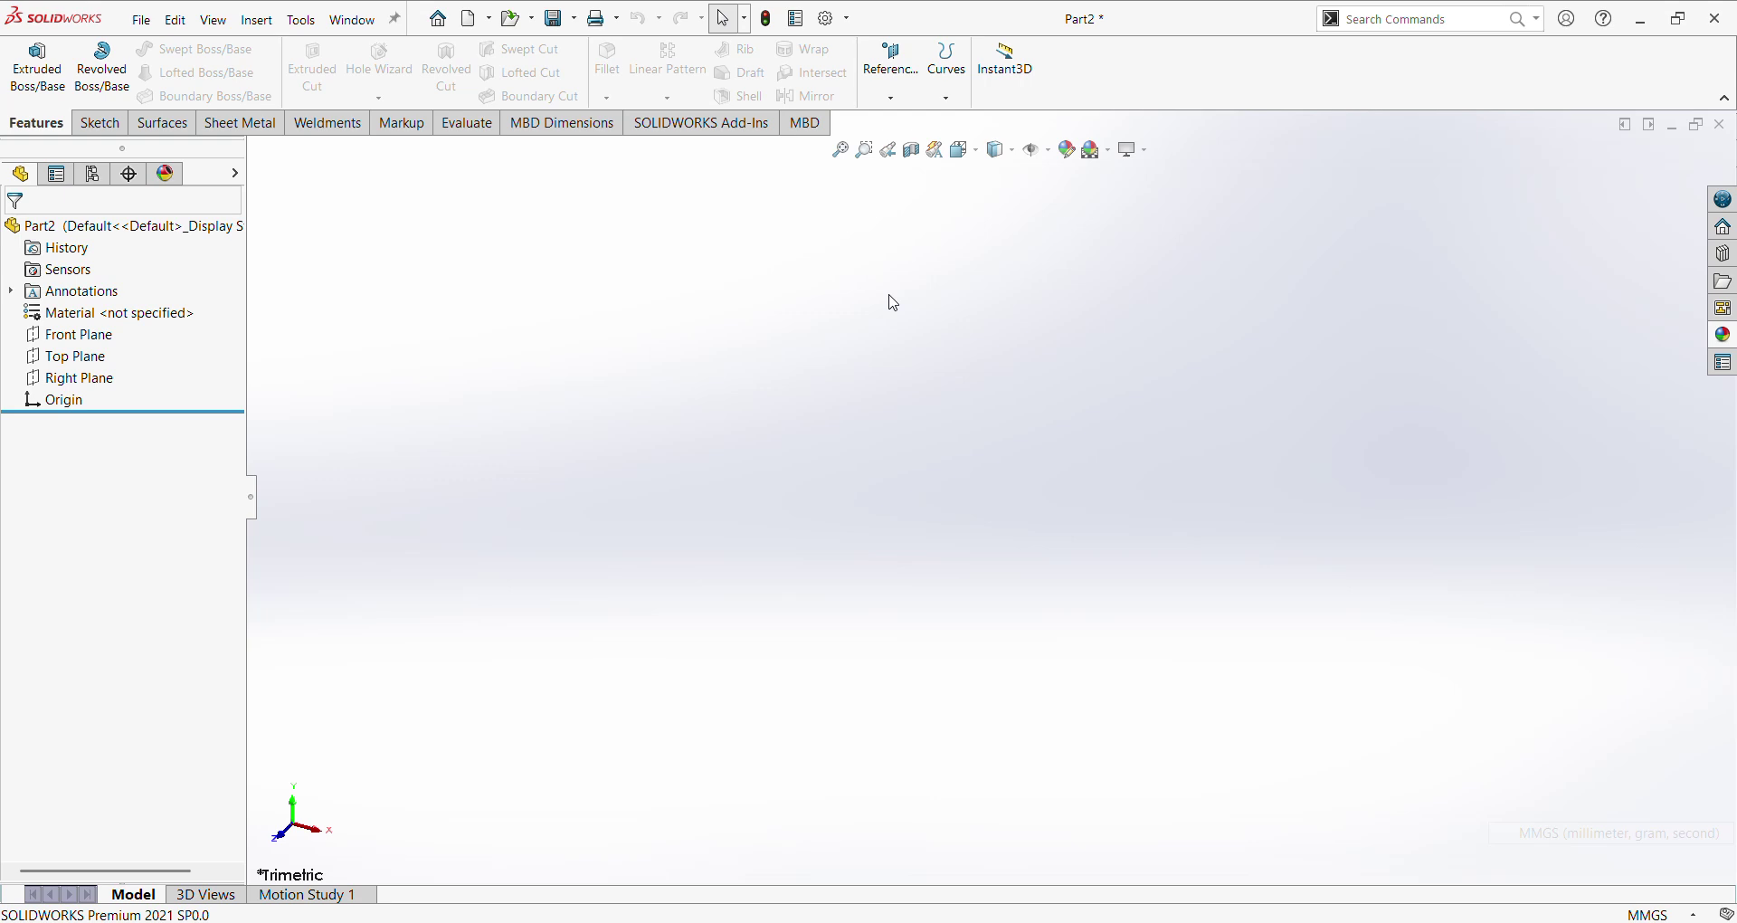
# Step: Start an extruded boss on the Front Plane and sketch a center rectangle about 102 by 54 mm centered on the origin
pyautogui.click(46, 65)
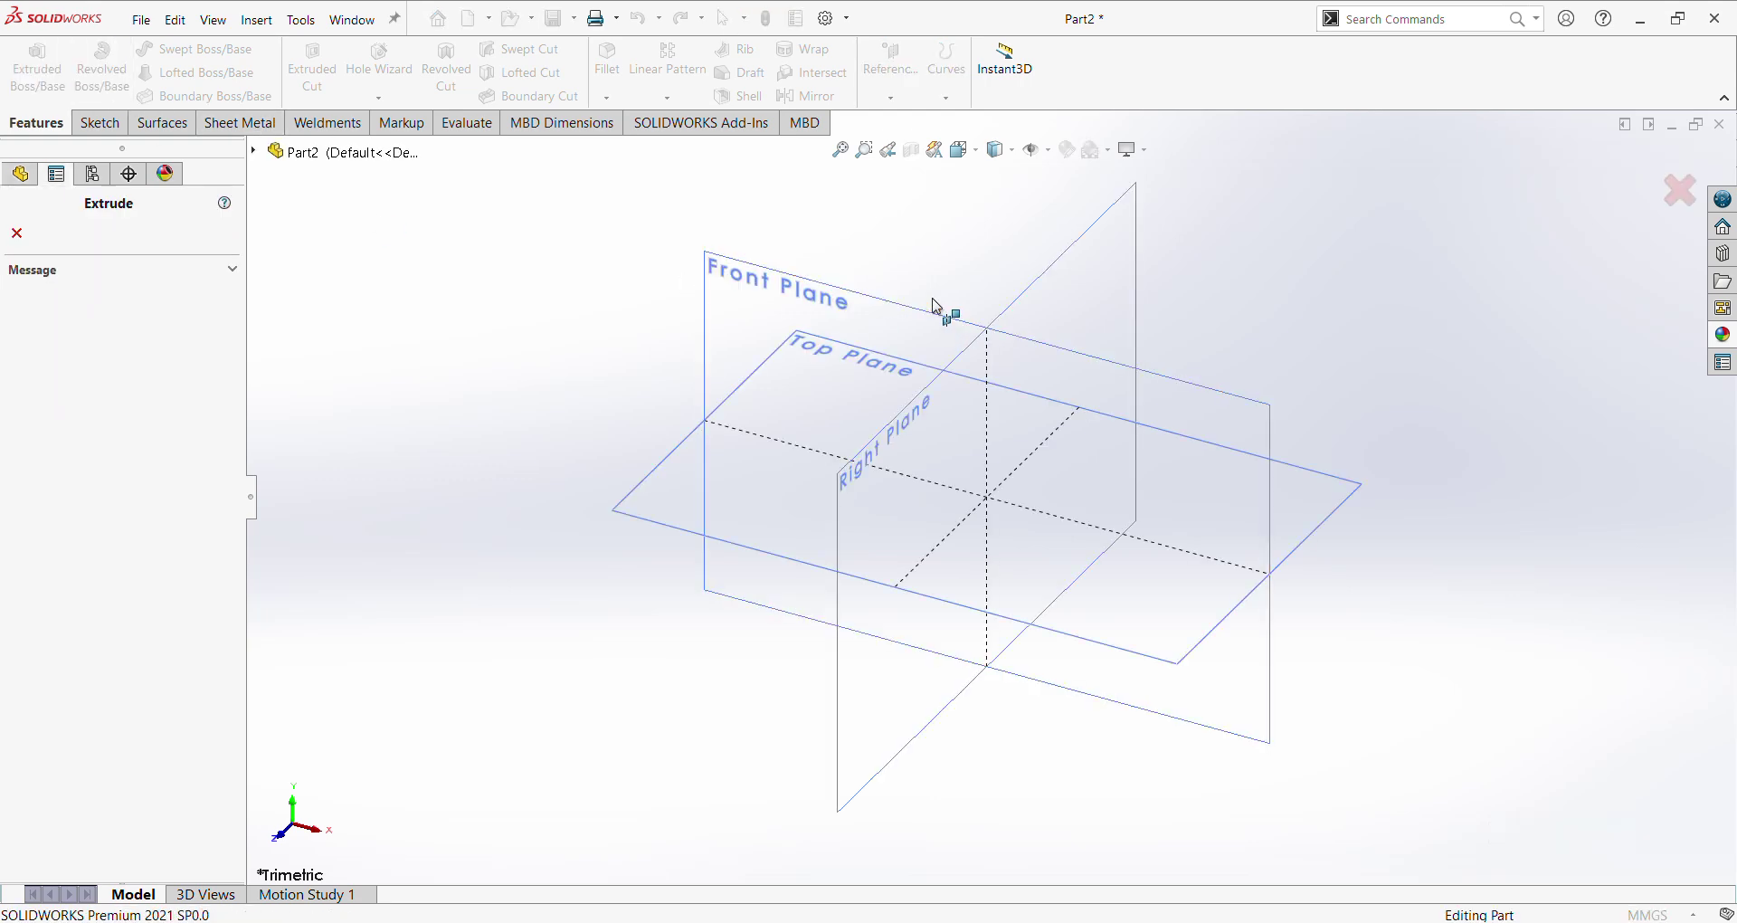
pyautogui.click(937, 308)
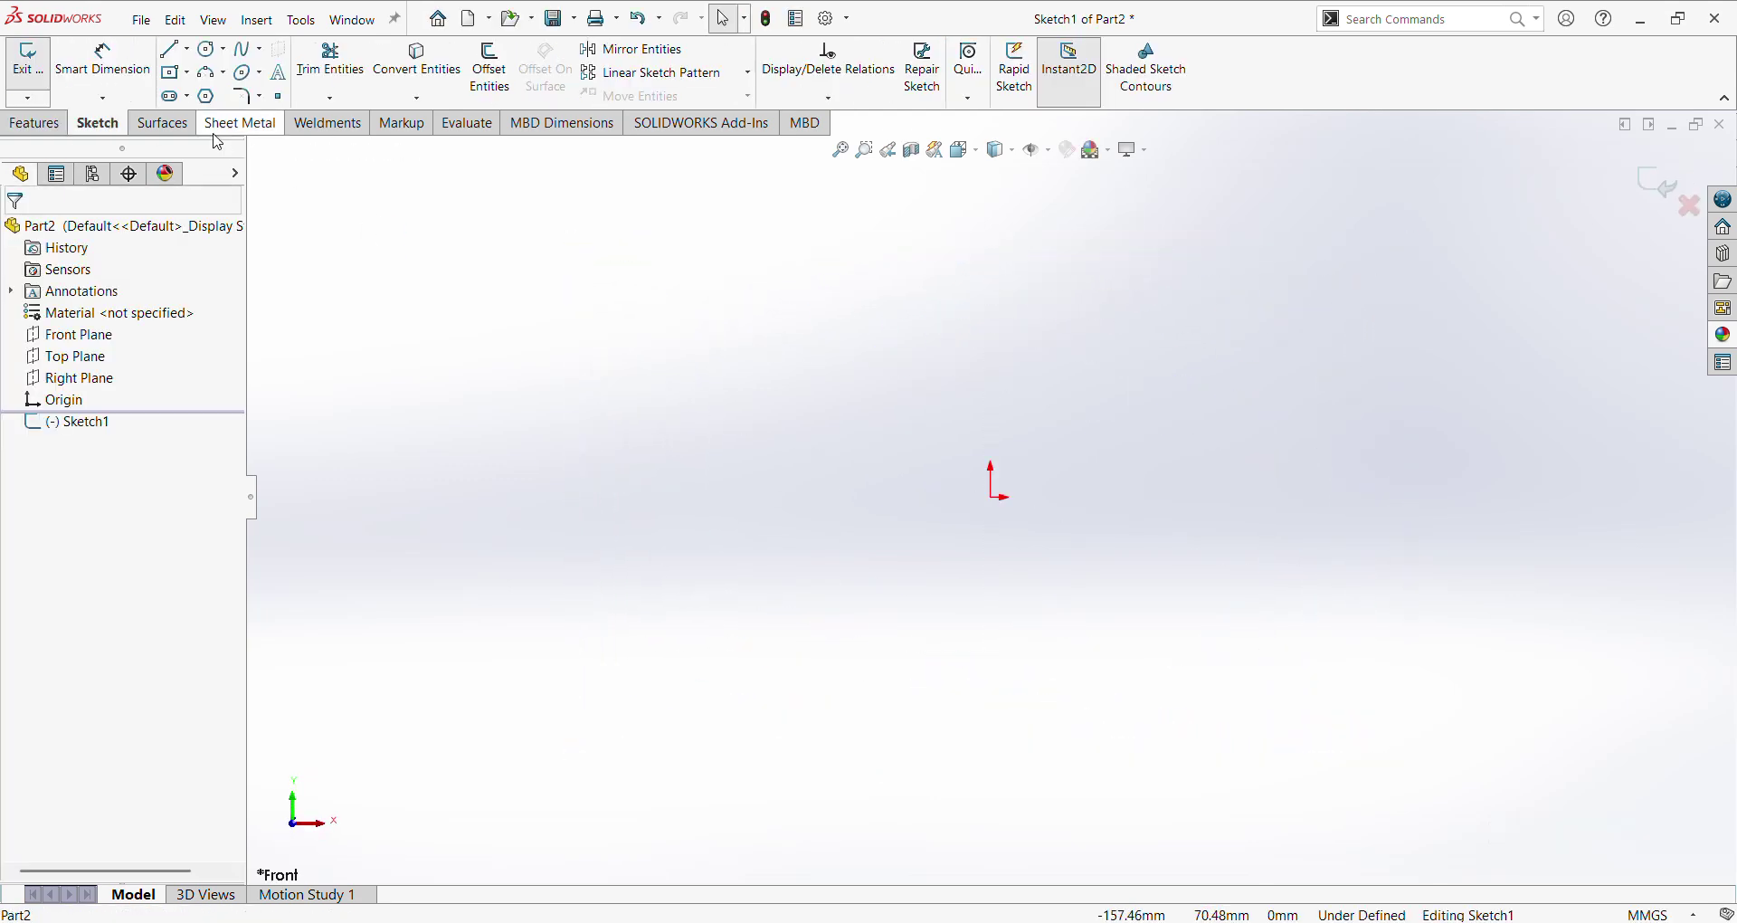
pyautogui.click(173, 72)
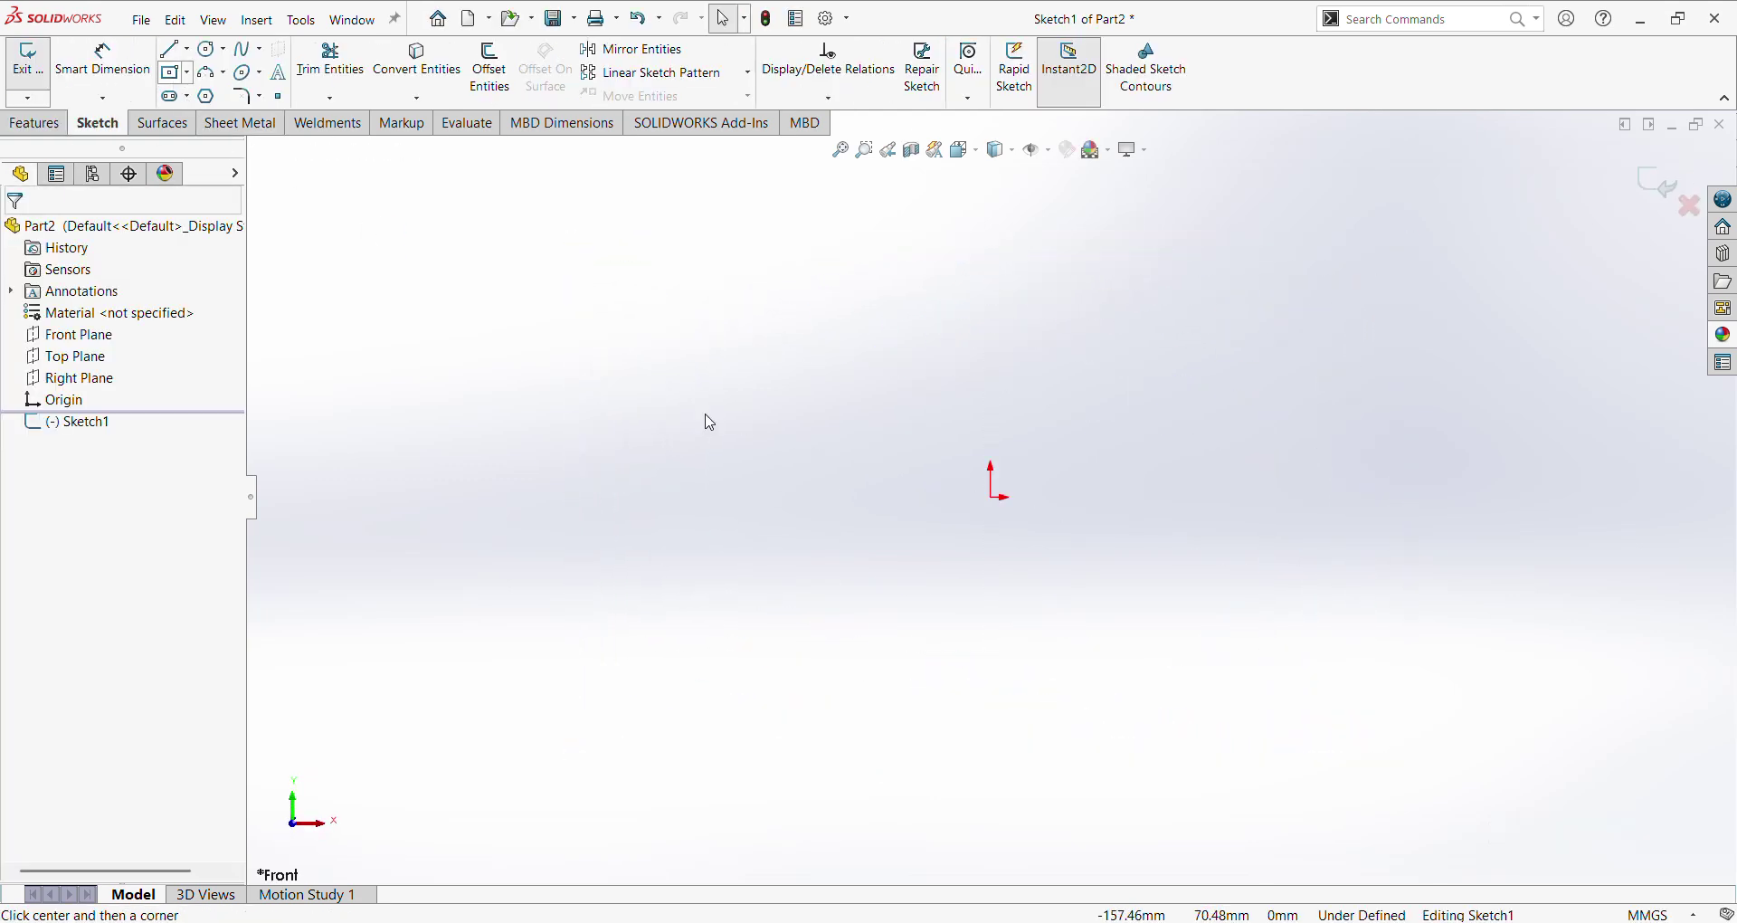
pyautogui.click(993, 496)
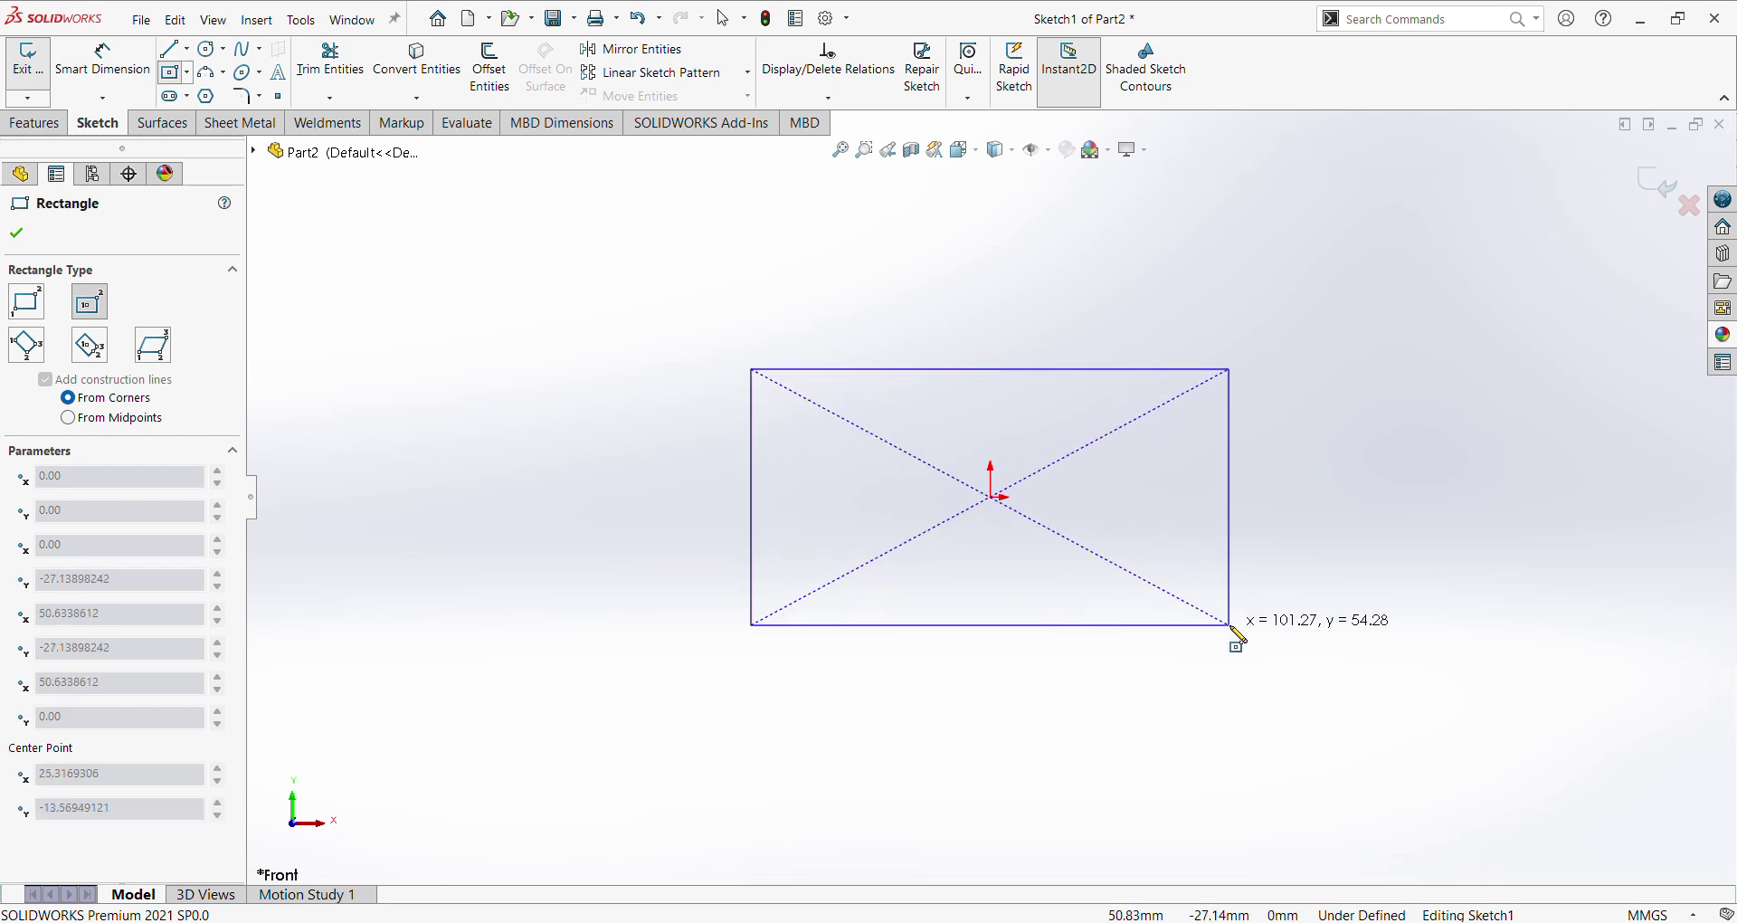
pyautogui.click(1231, 625)
# Step: Dimension the rectangle's lower edge and set its width to 100 mm, consulting the SJKD.pdf drawing
pyautogui.rightClick(1424, 618)
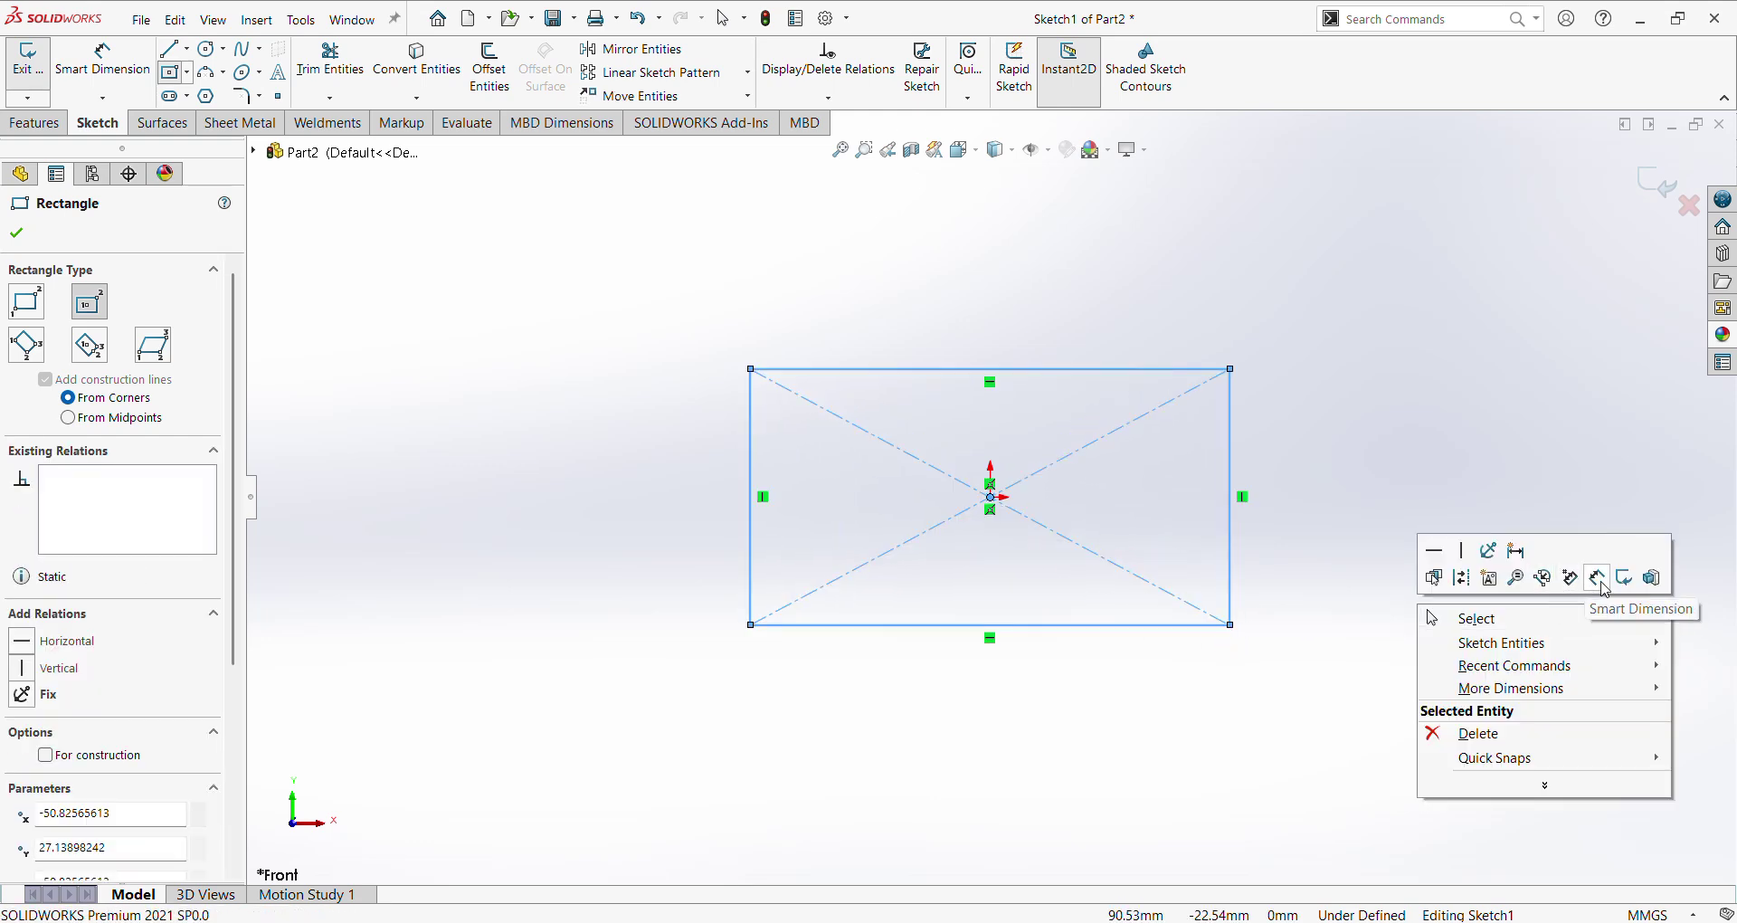
pyautogui.click(1457, 617)
pyautogui.click(1156, 625)
pyautogui.click(1106, 695)
pyautogui.moveTo(1196, 921)
pyautogui.click(1196, 832)
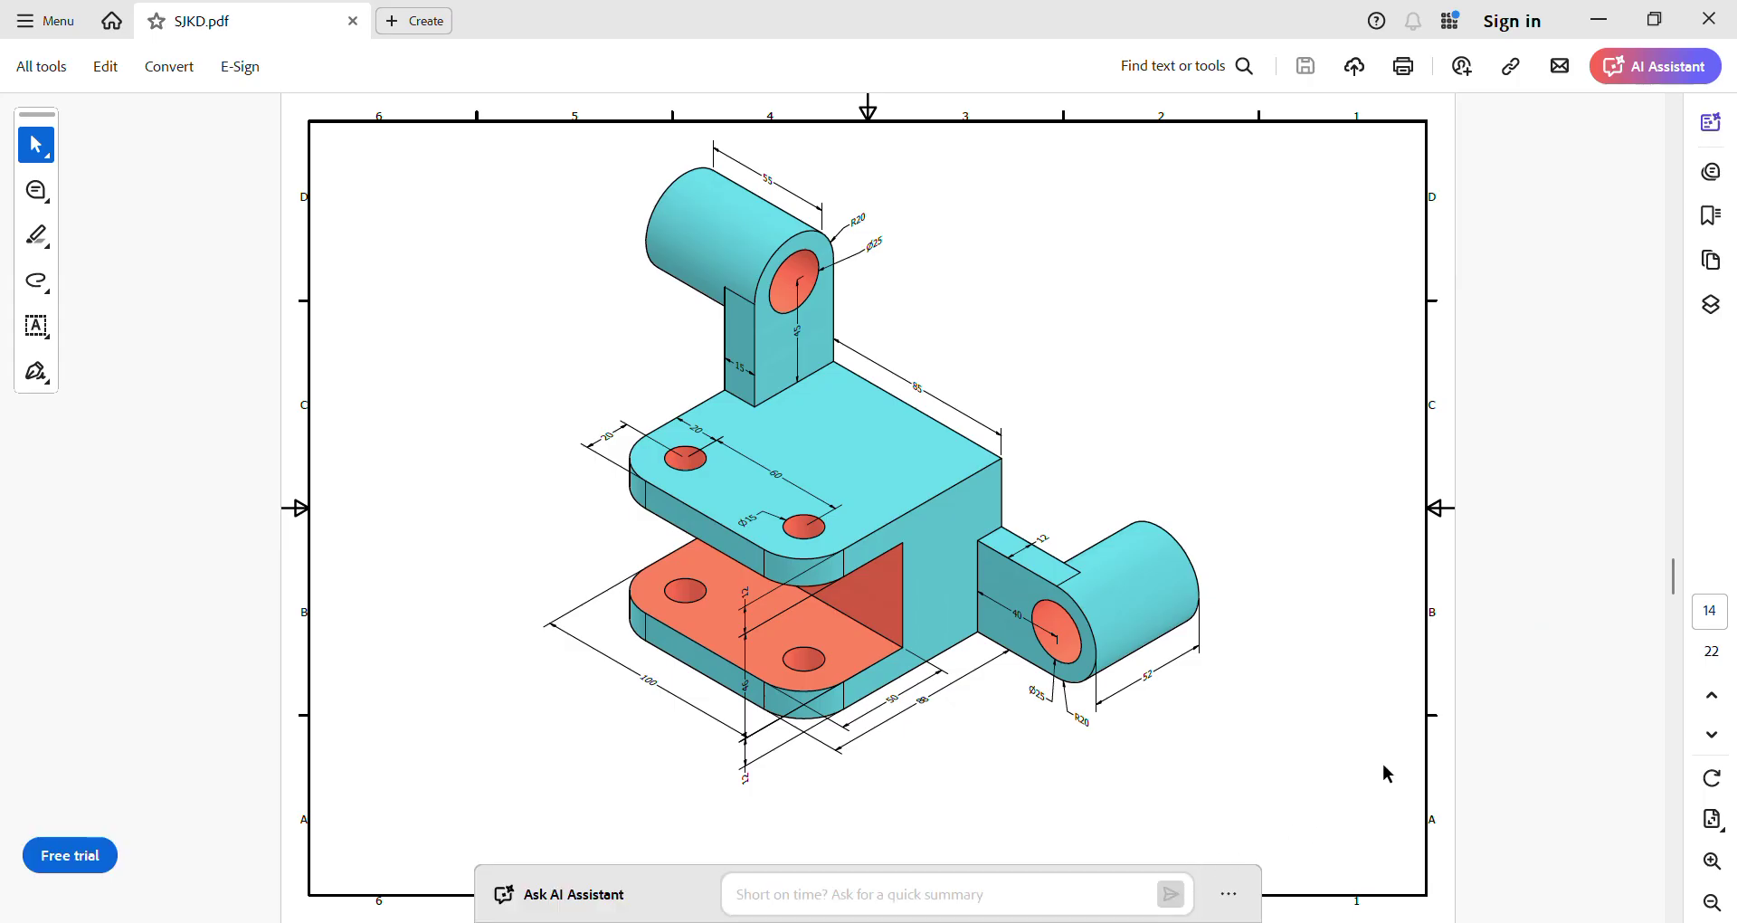
pyautogui.click(1258, 921)
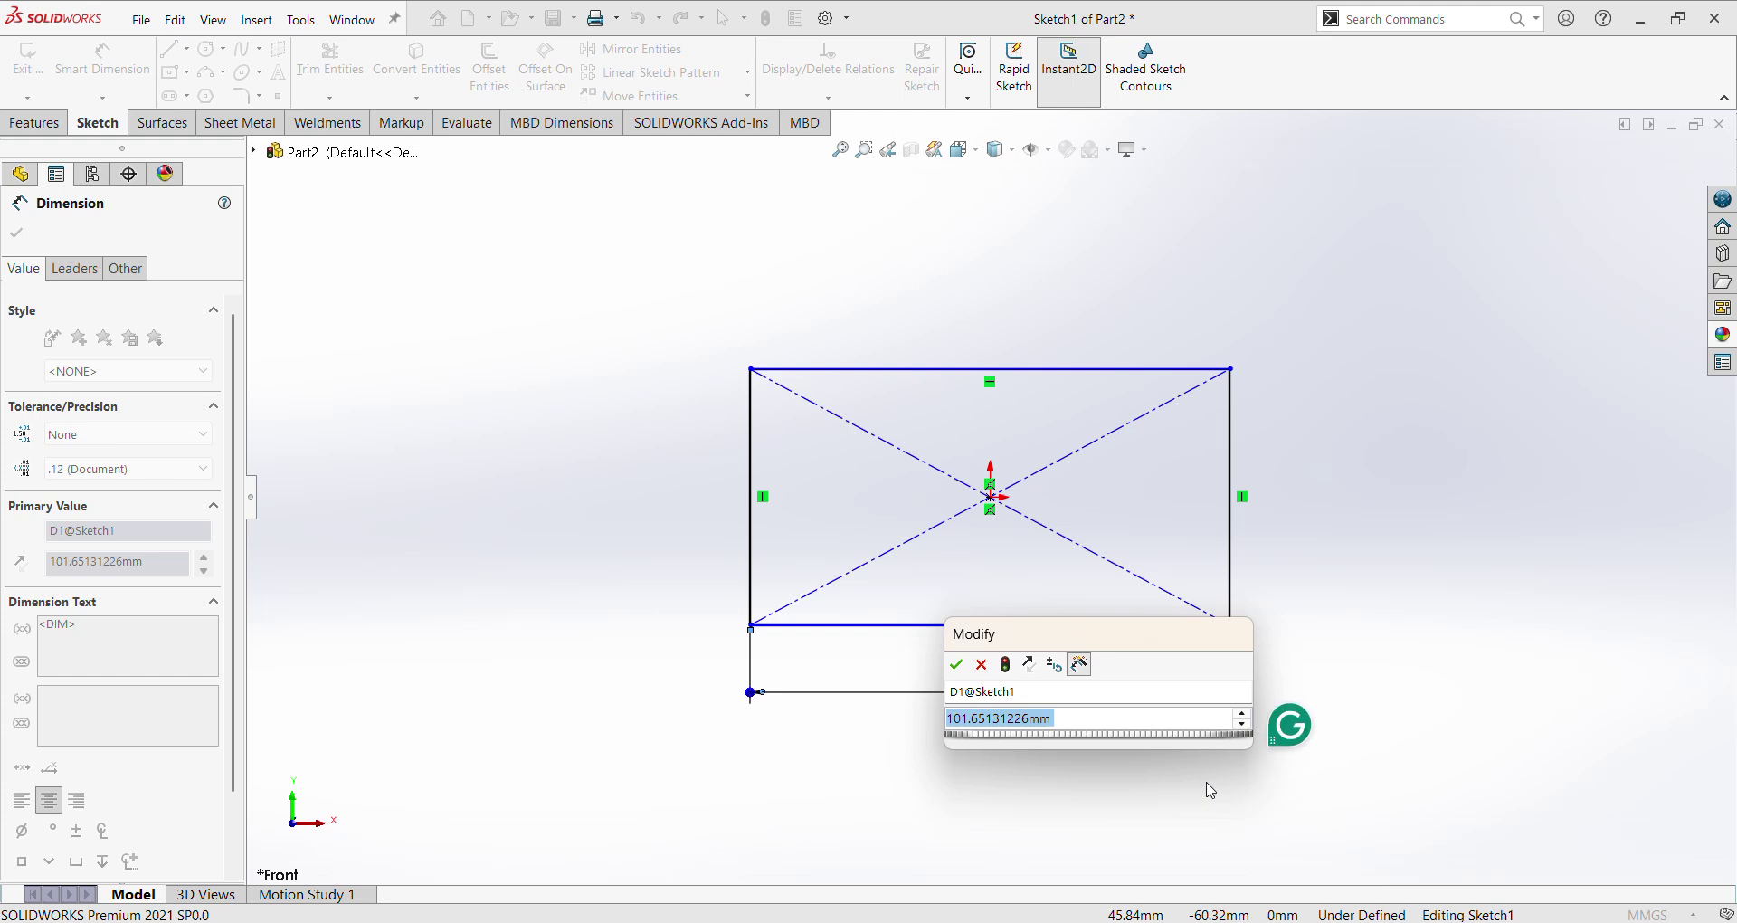
pyautogui.write('100')
pyautogui.press('Return')
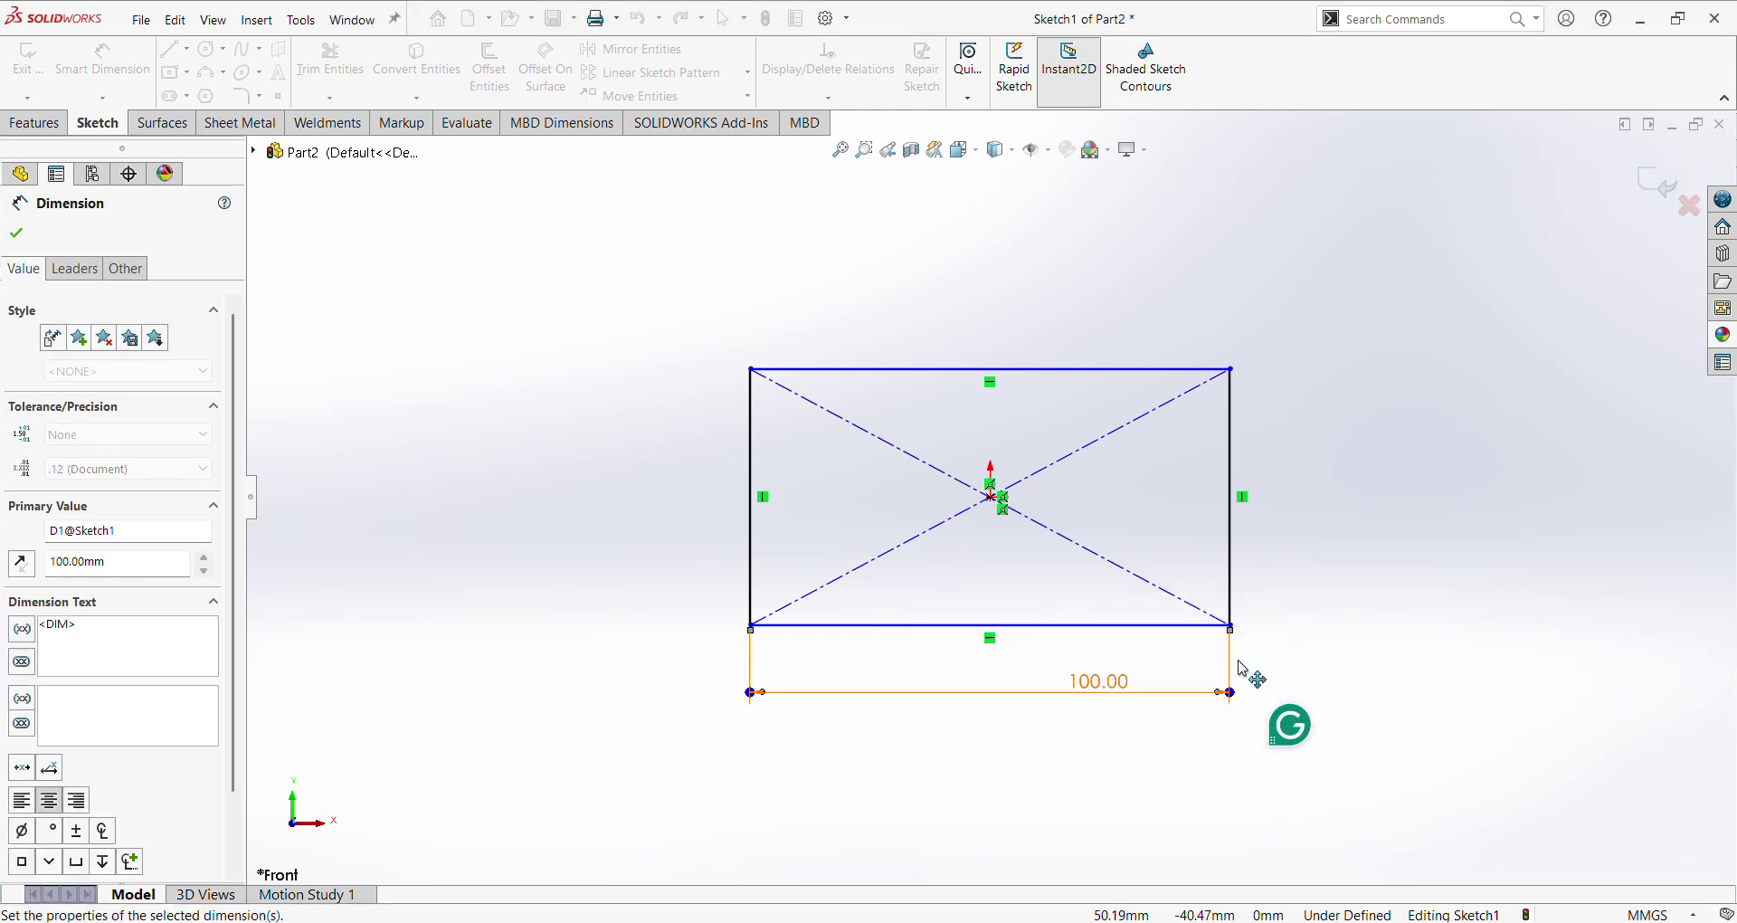
# Step: Dimension the rectangle's vertical edge and set its height to 70 mm
pyautogui.click(1234, 556)
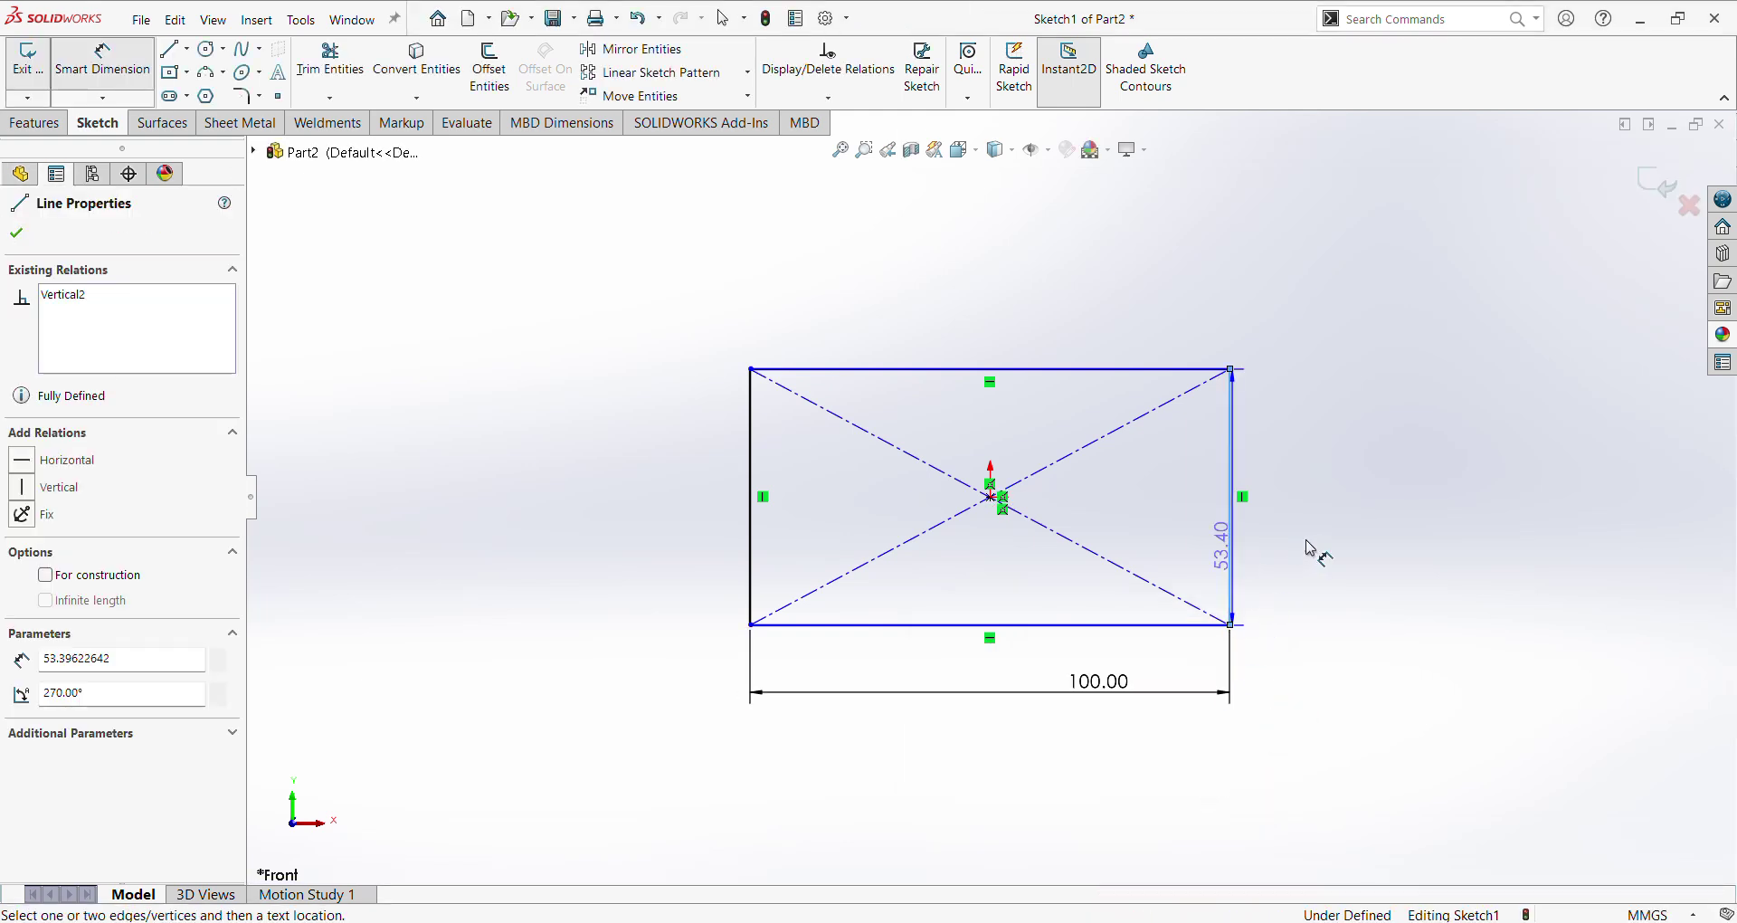
pyautogui.click(1319, 548)
pyautogui.write('24')
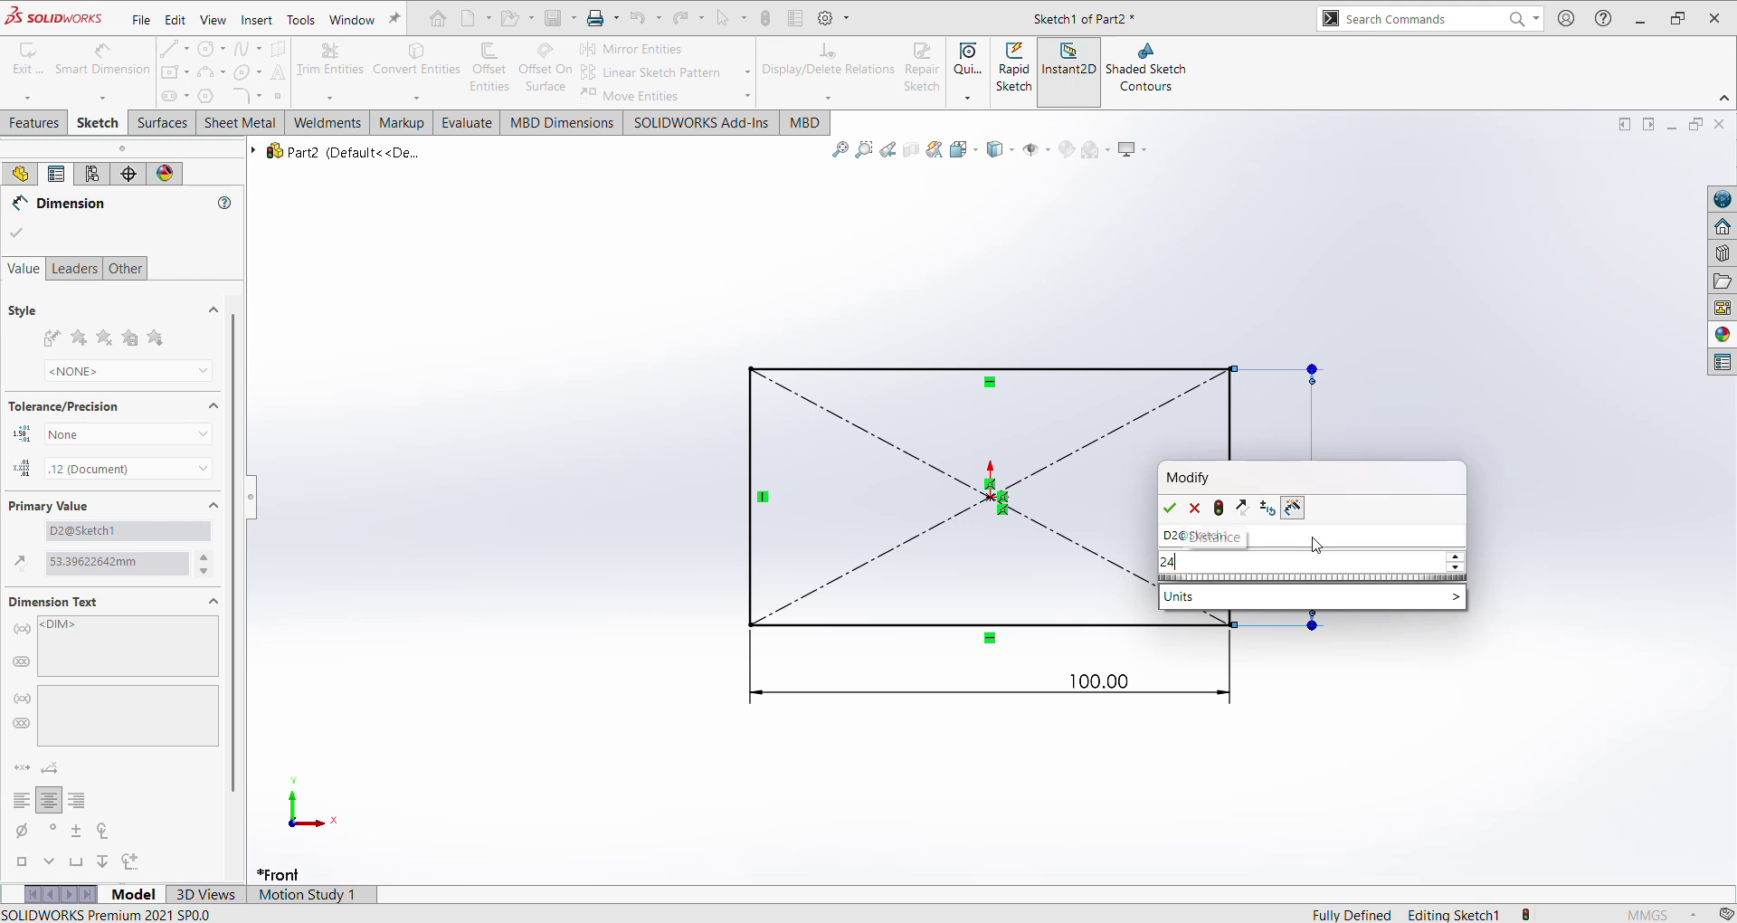
pyautogui.press('BackSpace')
pyautogui.press('BackSpace')
pyautogui.write('70')
pyautogui.press('Return')
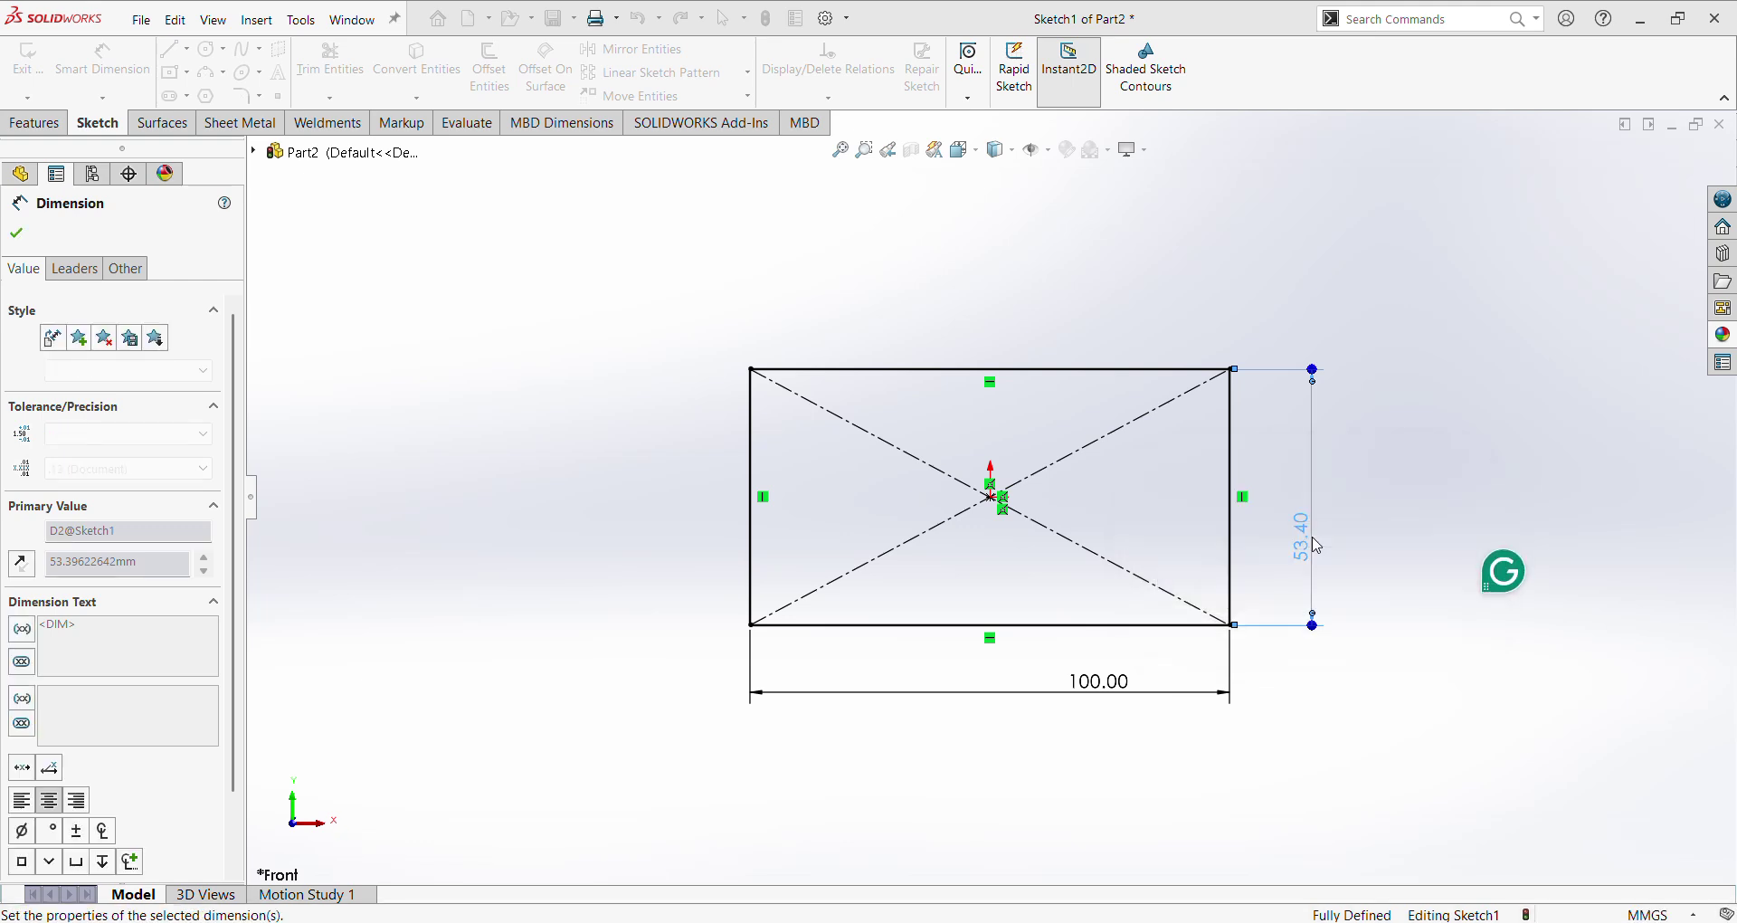
pyautogui.click(1589, 465)
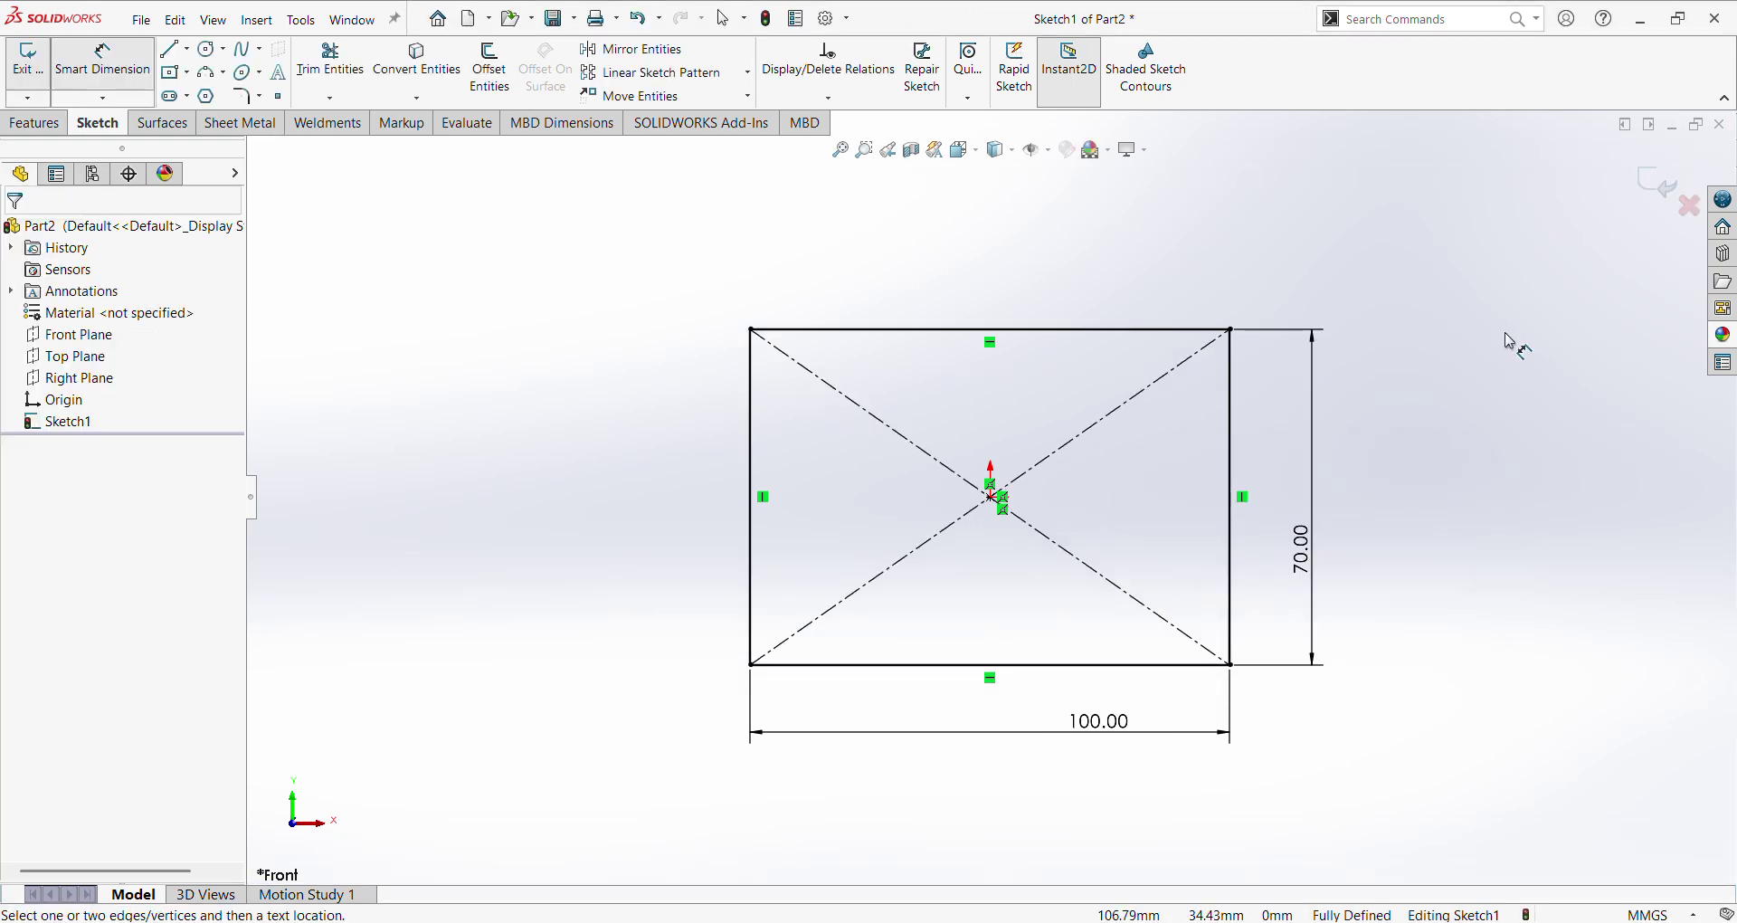
# Step: Finish the sketch and extrude it 100 mm with the Mid Plane end condition, consulting the SJKD.pdf drawing for the depth
pyautogui.click(1661, 193)
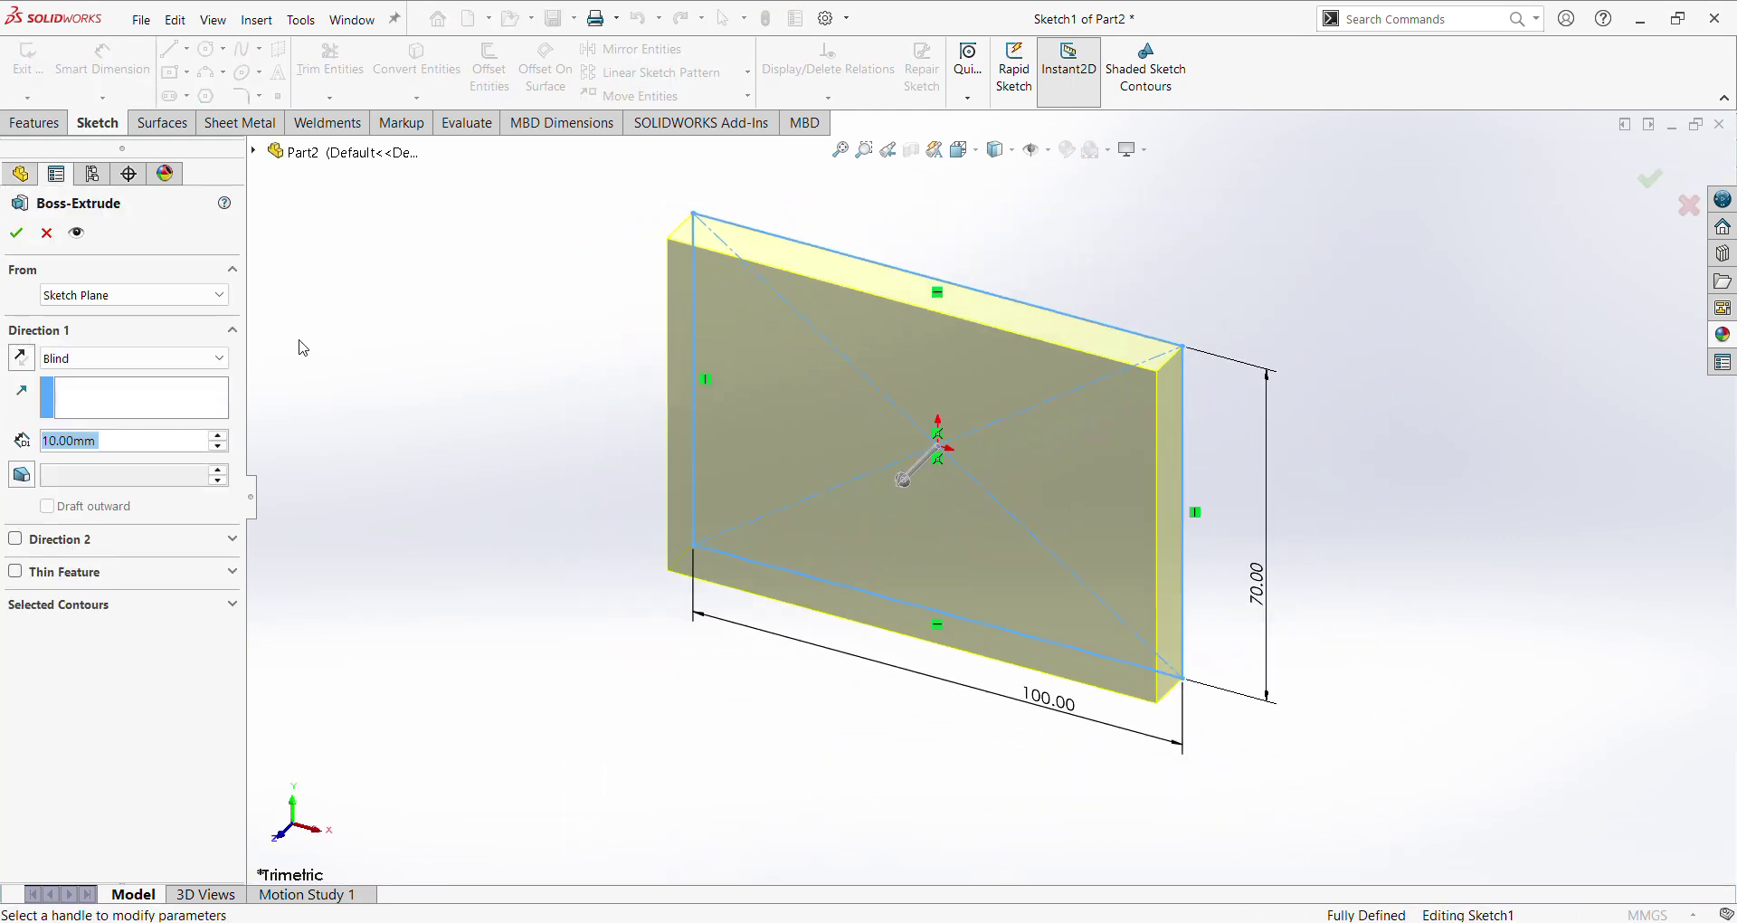
pyautogui.click(182, 360)
pyautogui.click(149, 457)
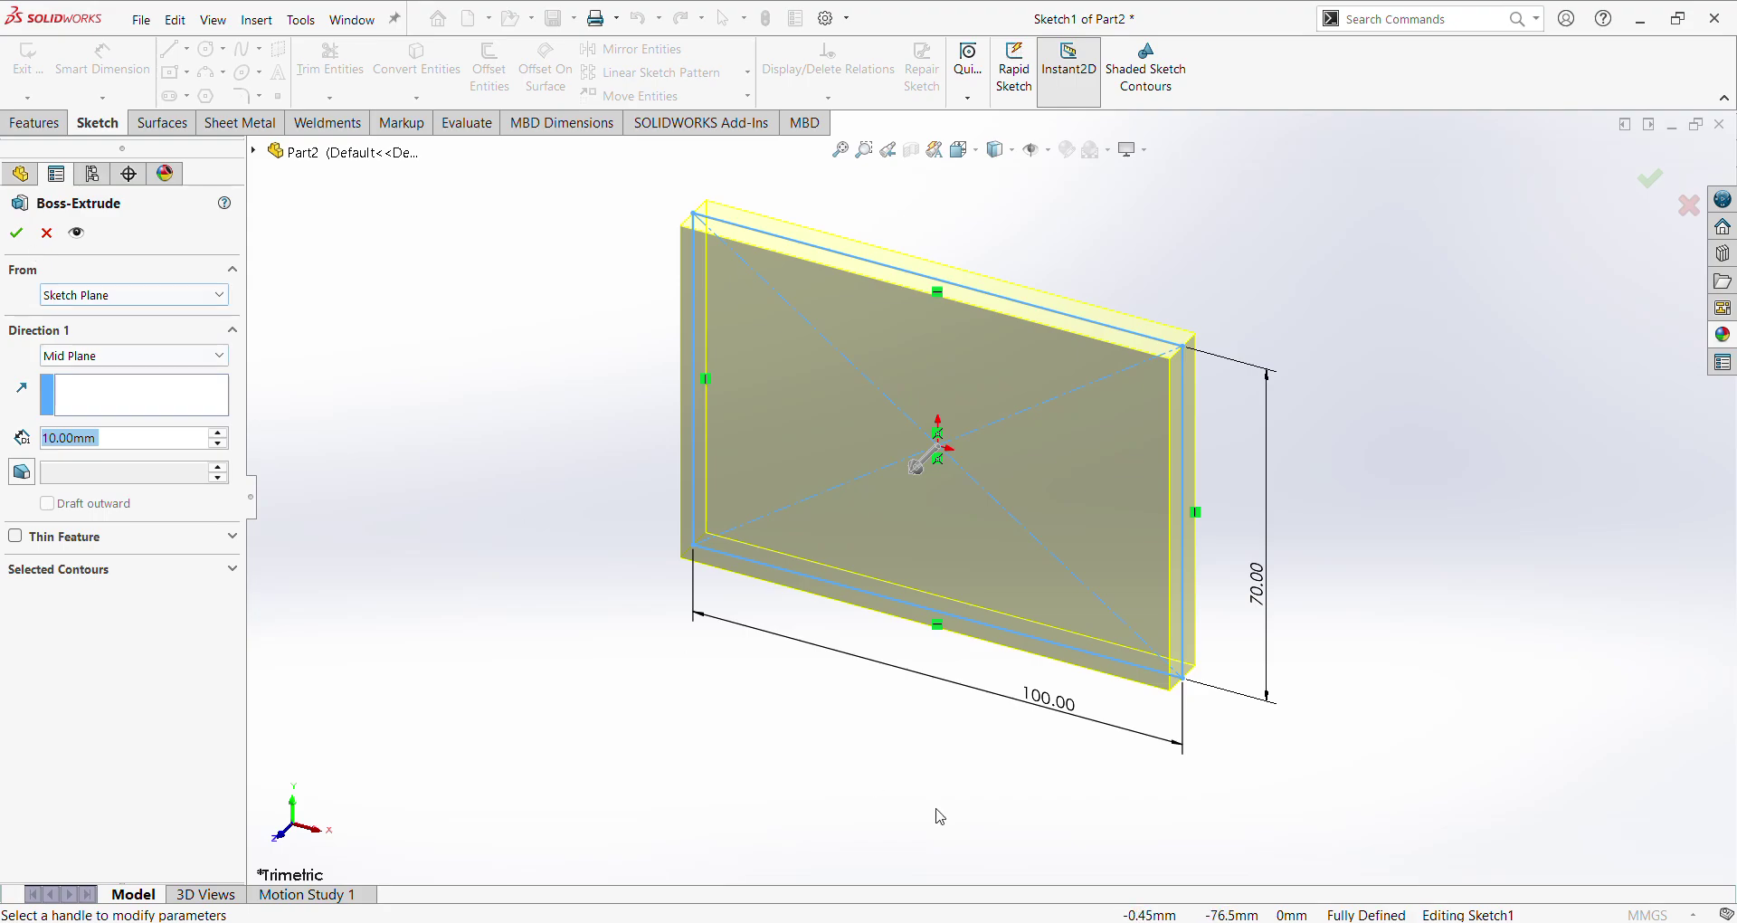
pyautogui.click(1196, 922)
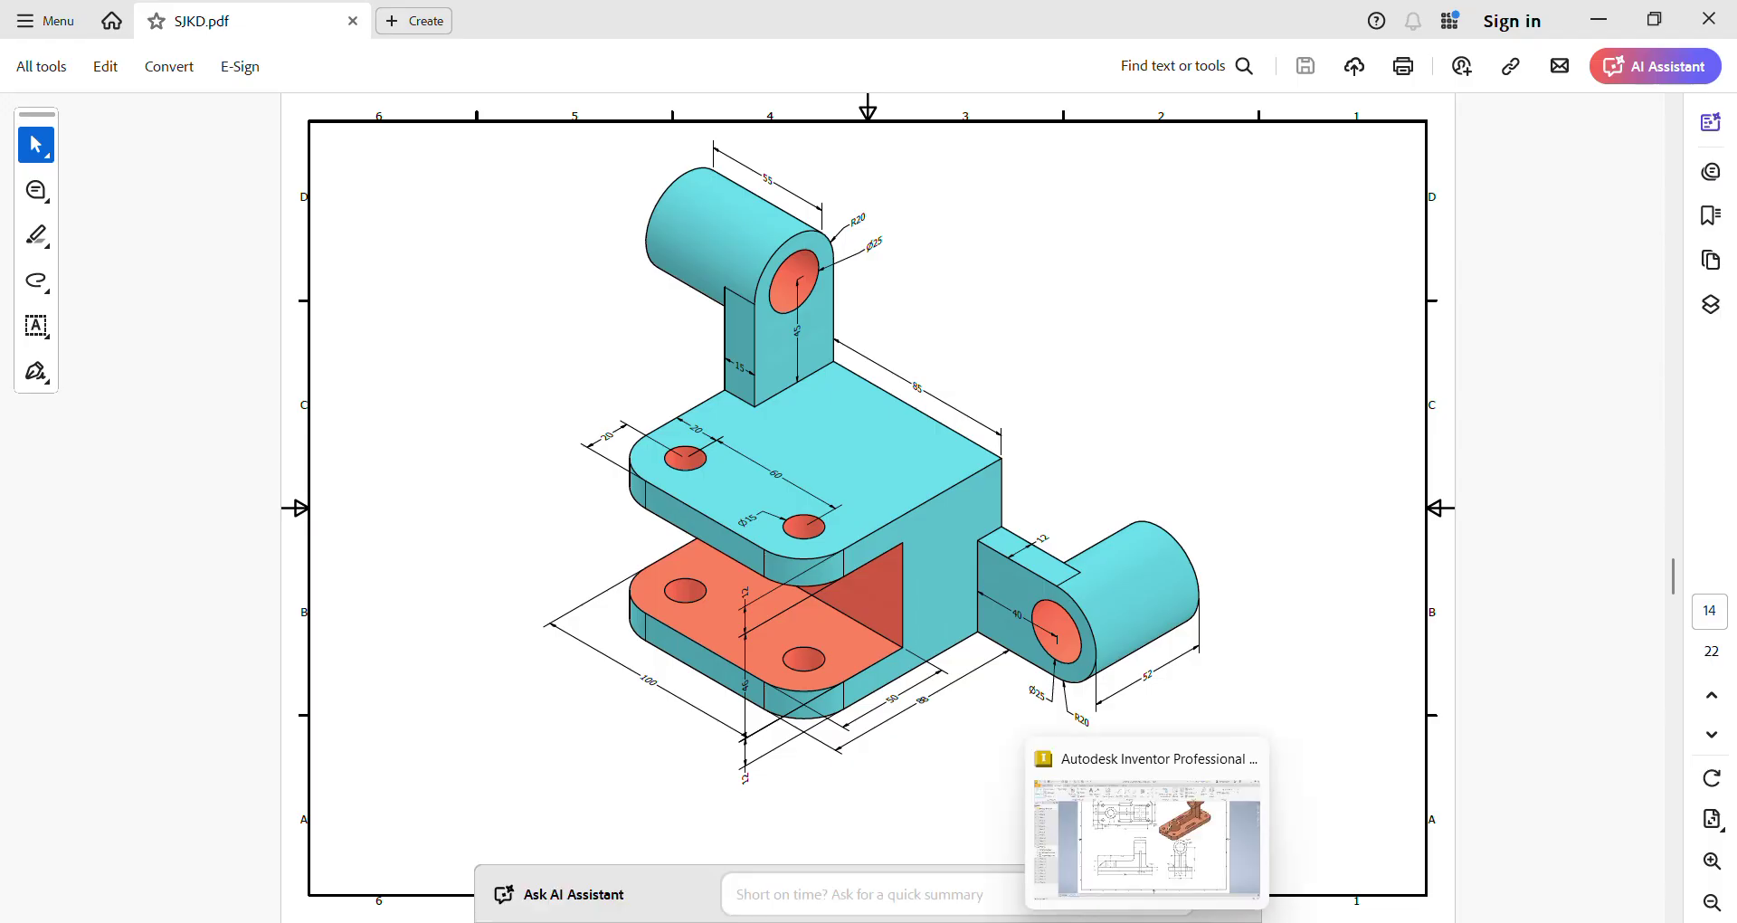
pyautogui.click(1196, 922)
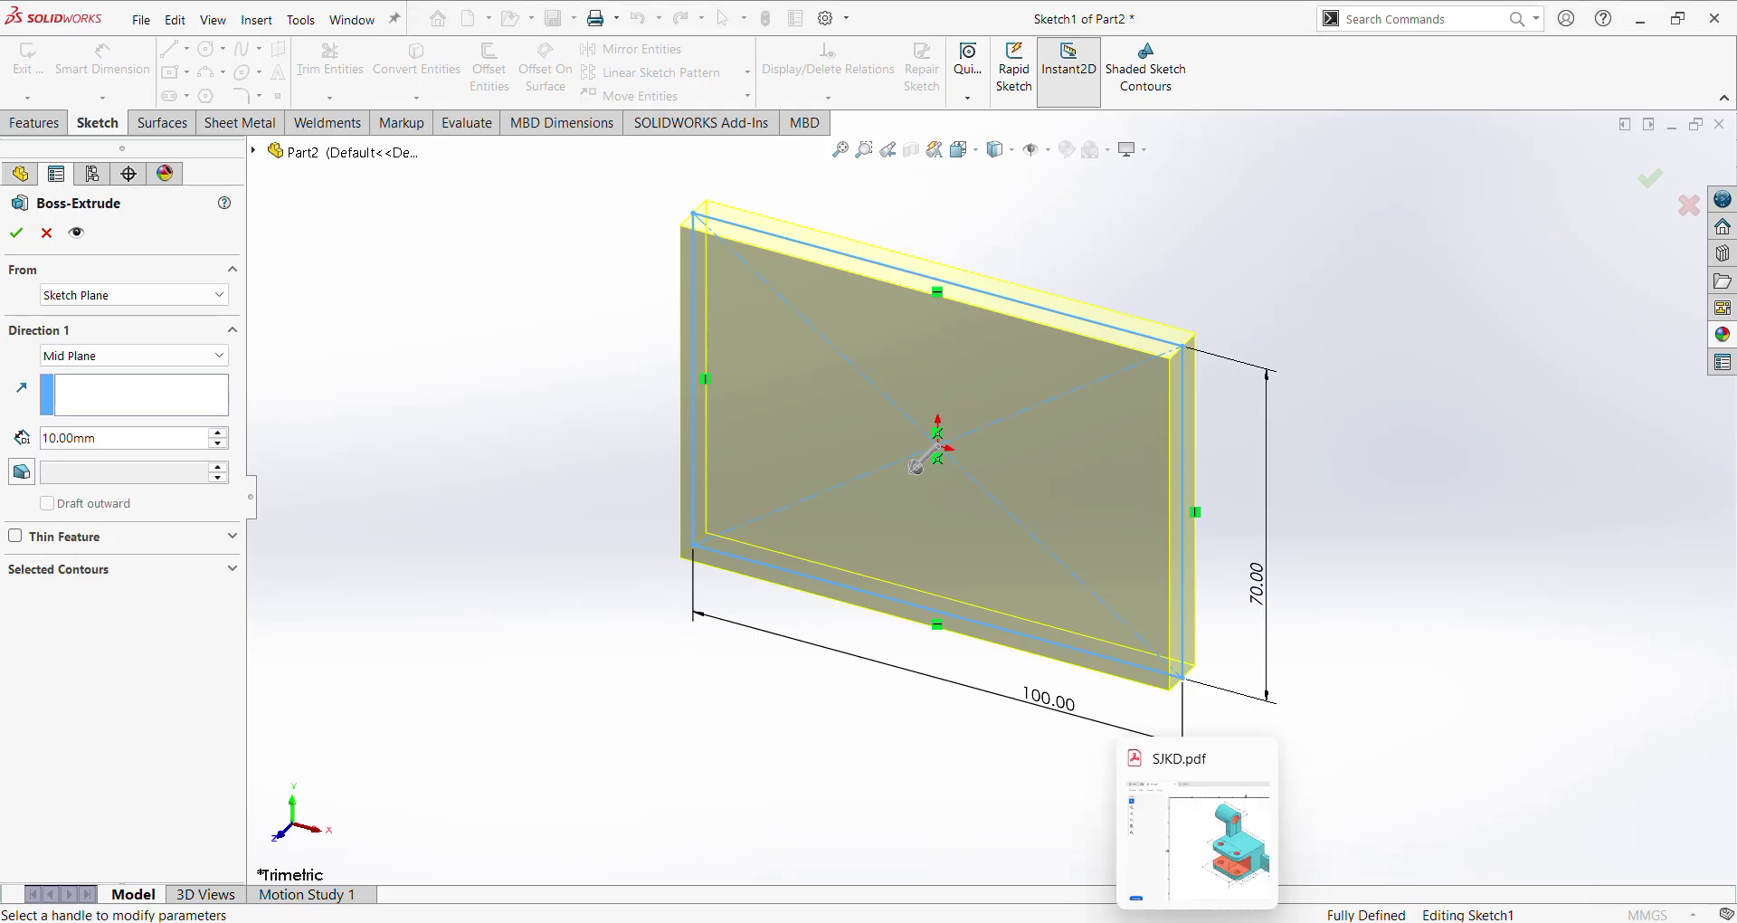
pyautogui.click(1196, 922)
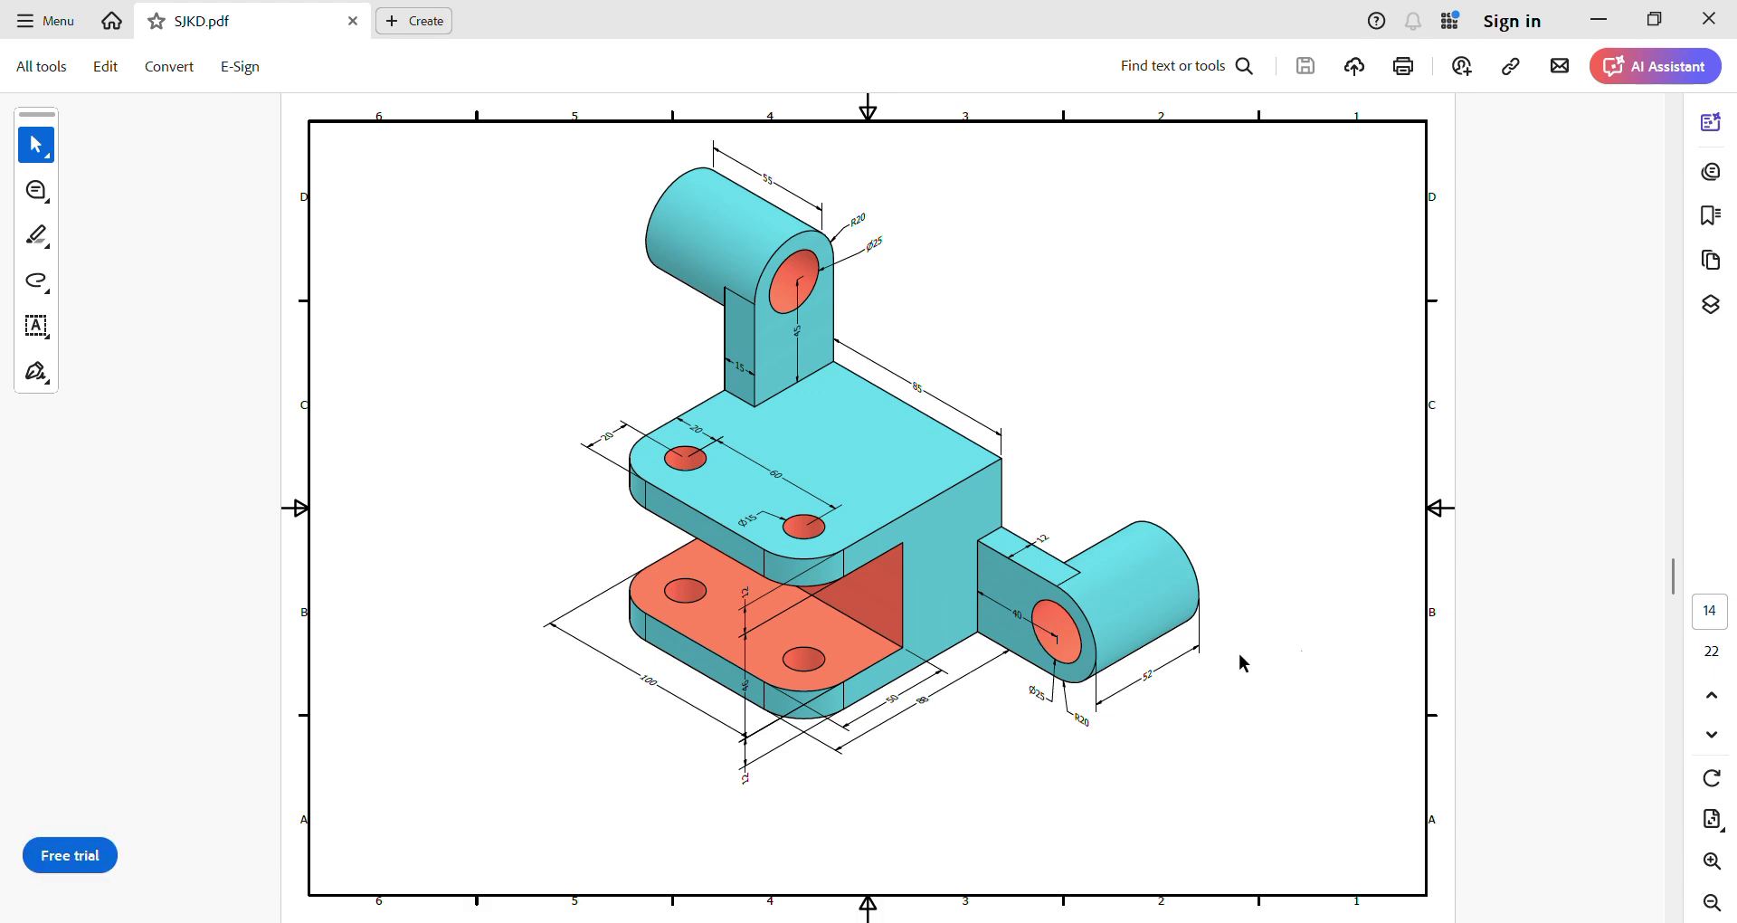
pyautogui.click(1196, 922)
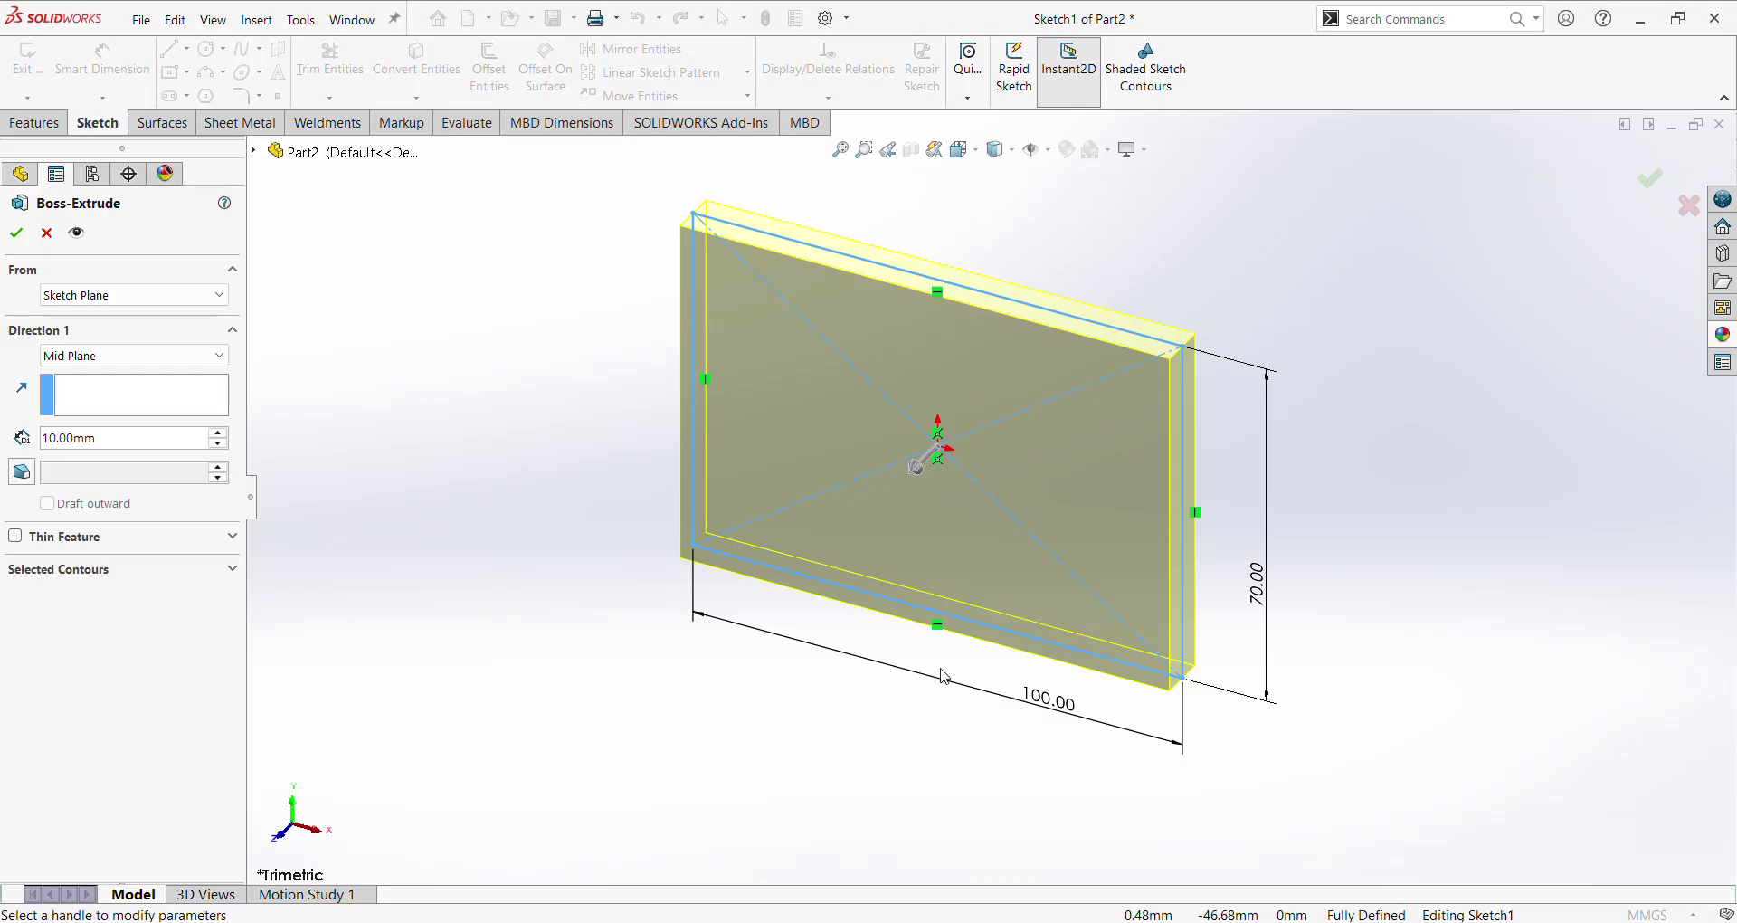
pyautogui.click(130, 438)
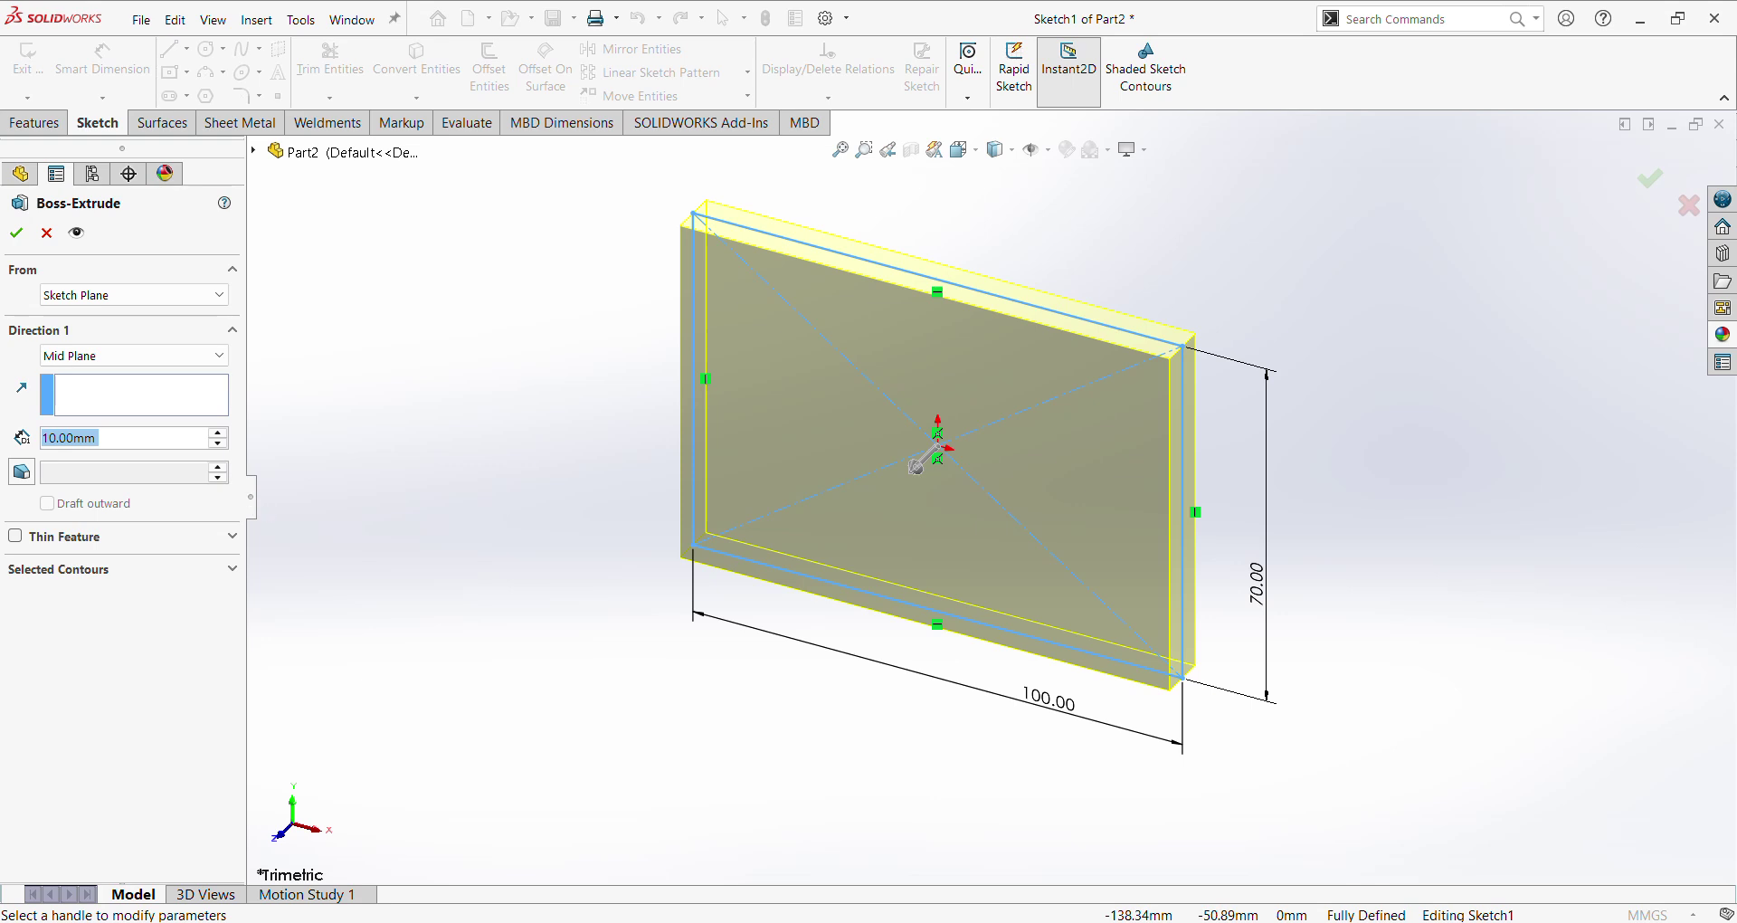
pyautogui.write('100')
pyautogui.press('Return')
pyautogui.press('Return')
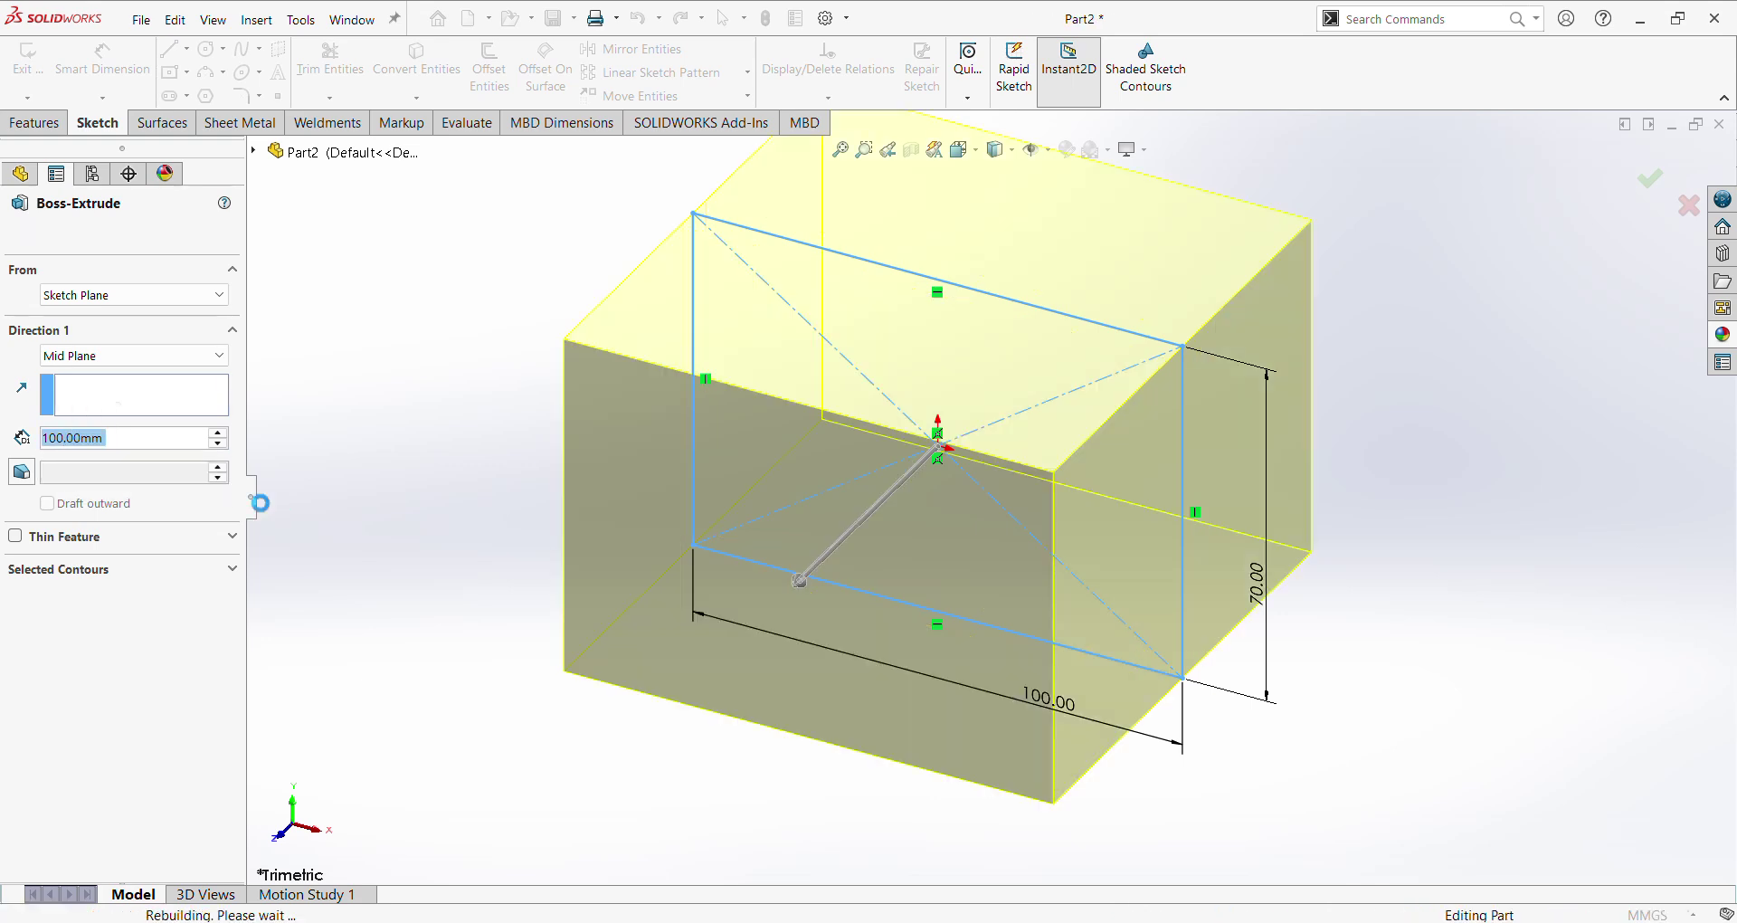
# Step: Open a new sketch on the left side face of the block, leaving room to draw above it
pyautogui.scroll(2, 1294, 620)
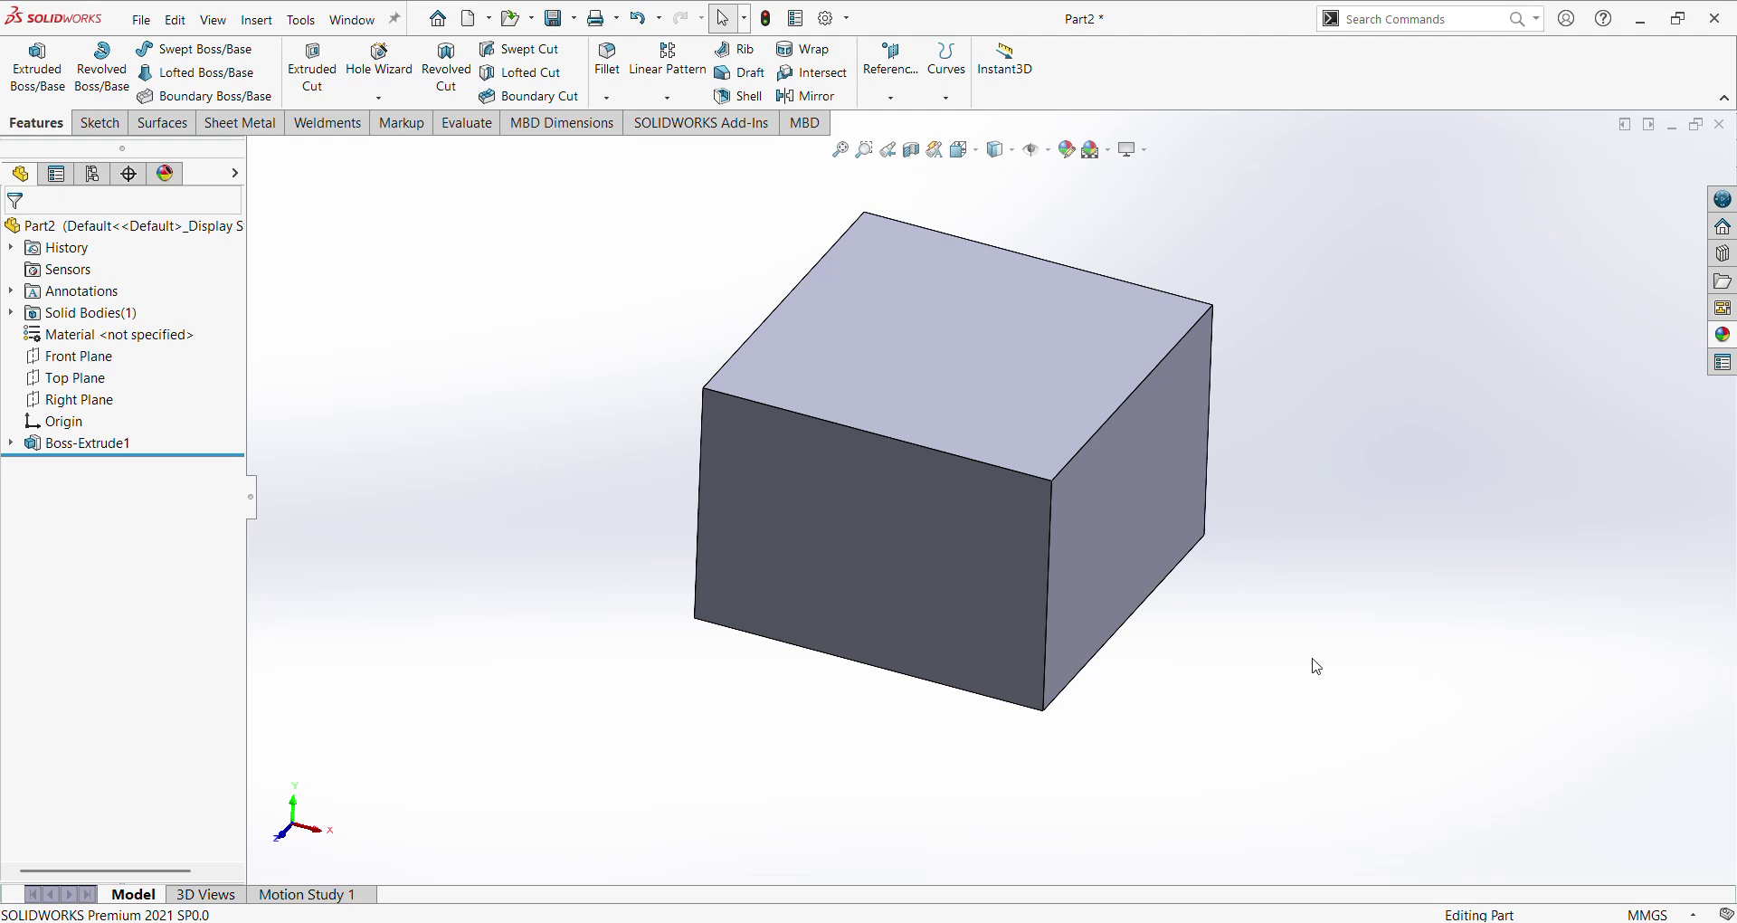
pyautogui.moveTo(1335, 668); pyautogui.dragTo(1473, 666, button='middle')
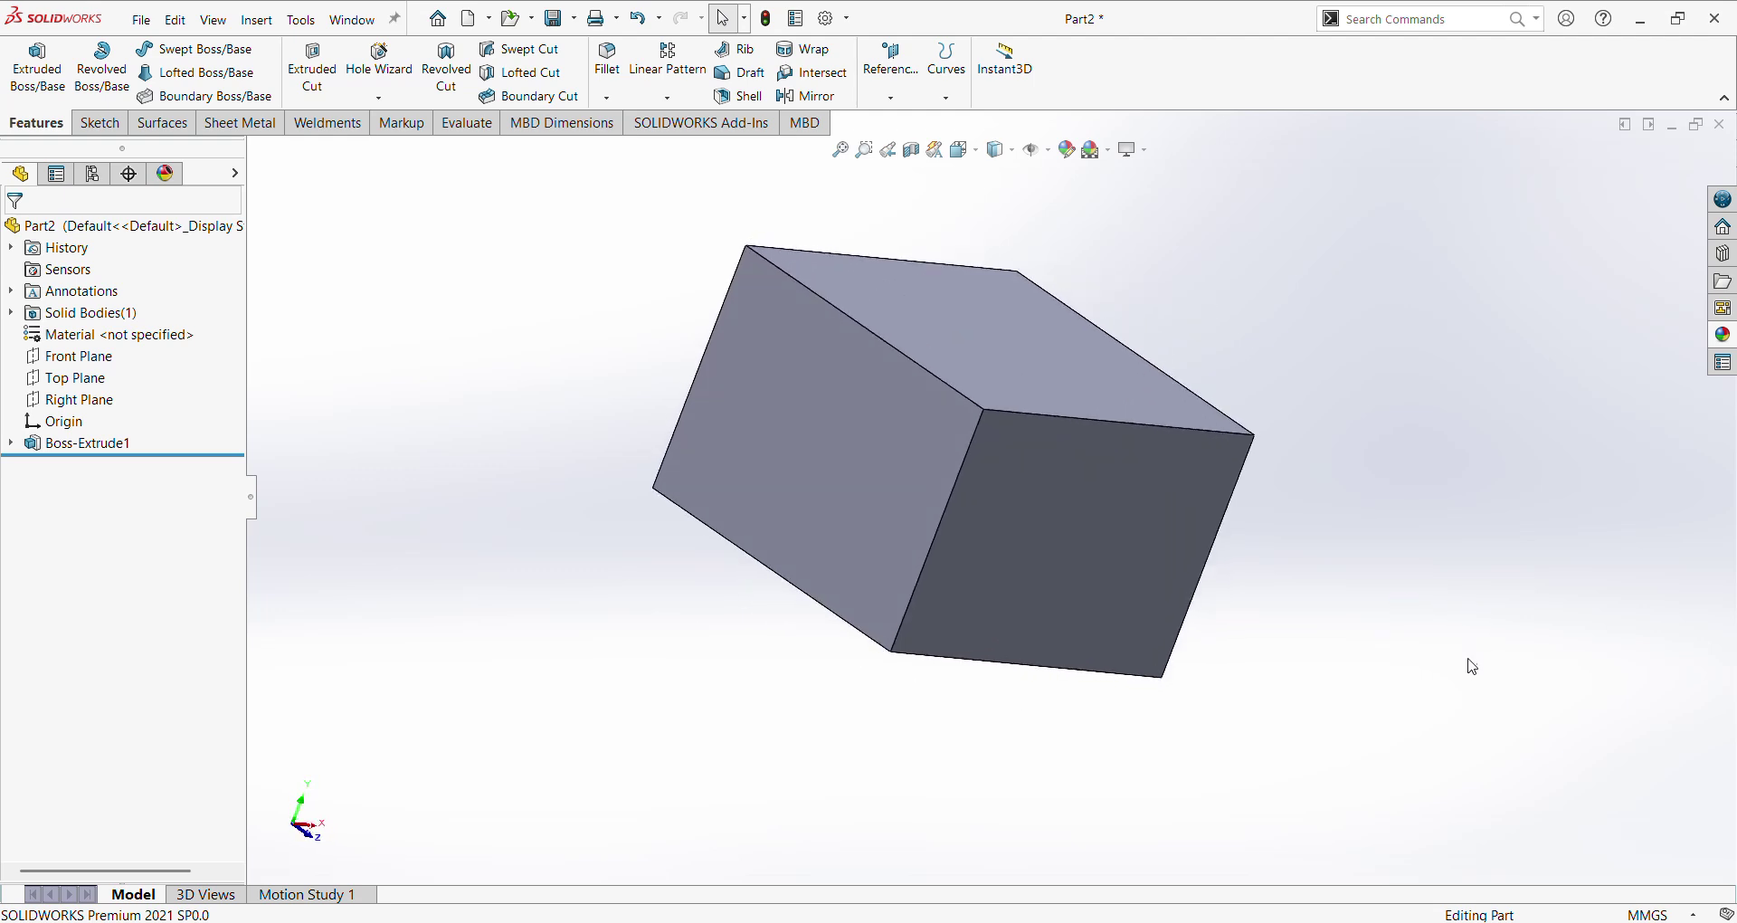
pyautogui.hotkey('ctrl', '7')
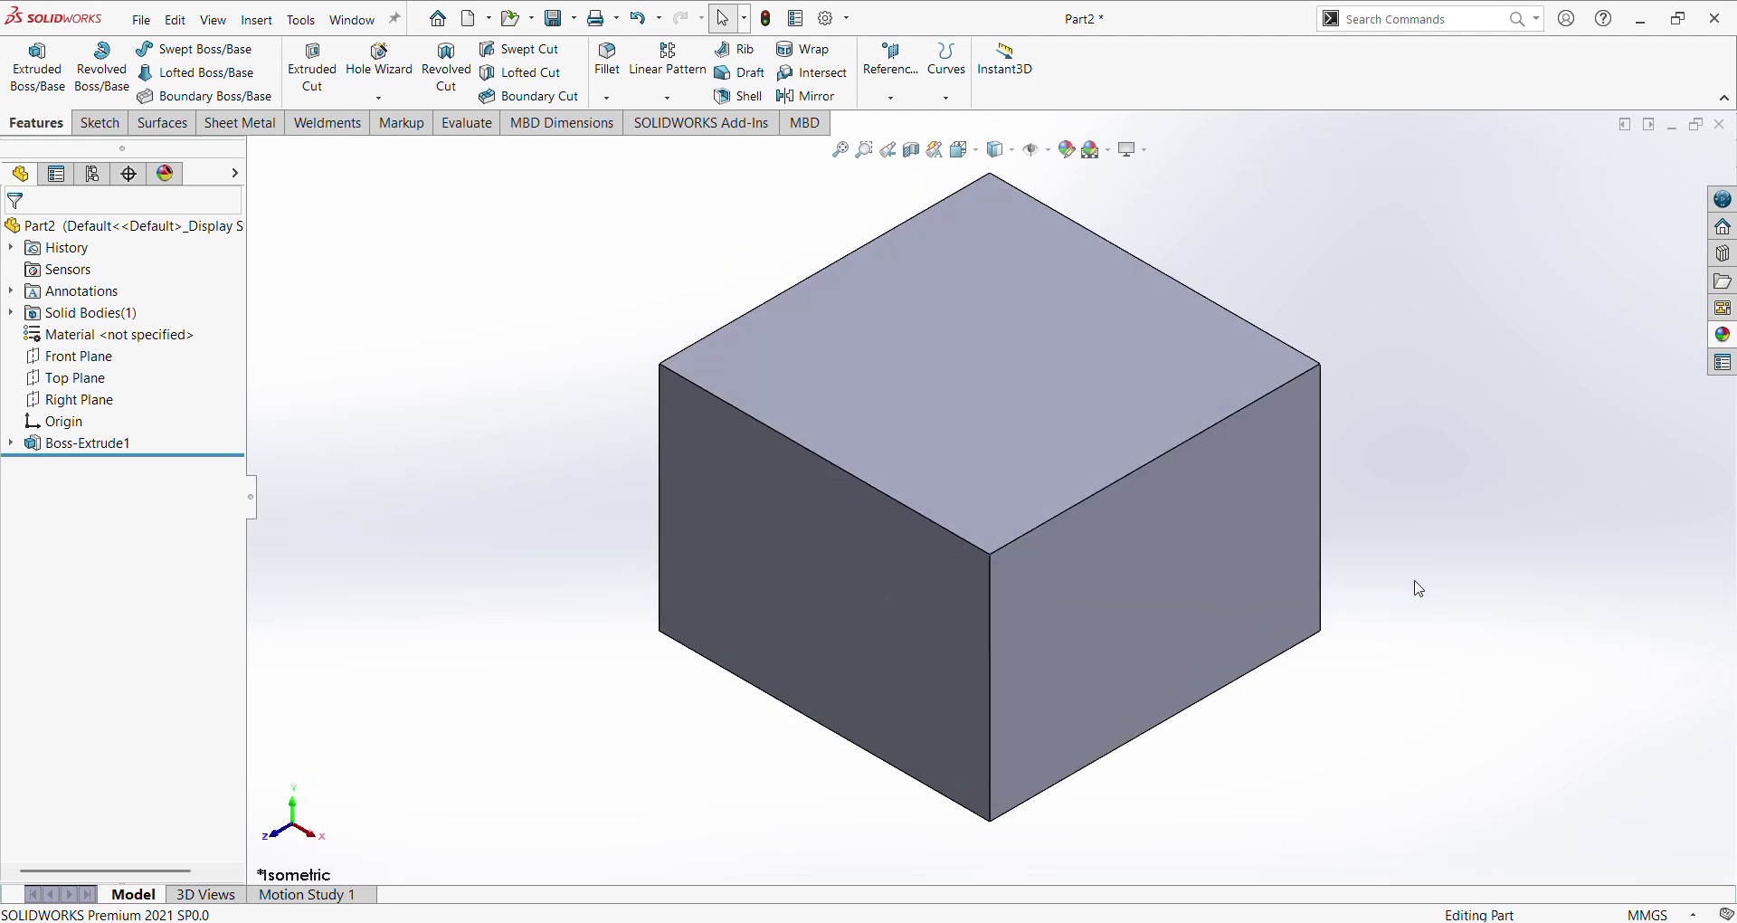
pyautogui.moveTo(1343, 752); pyautogui.dragTo(923, 426, button='middle')
pyautogui.click(884, 392)
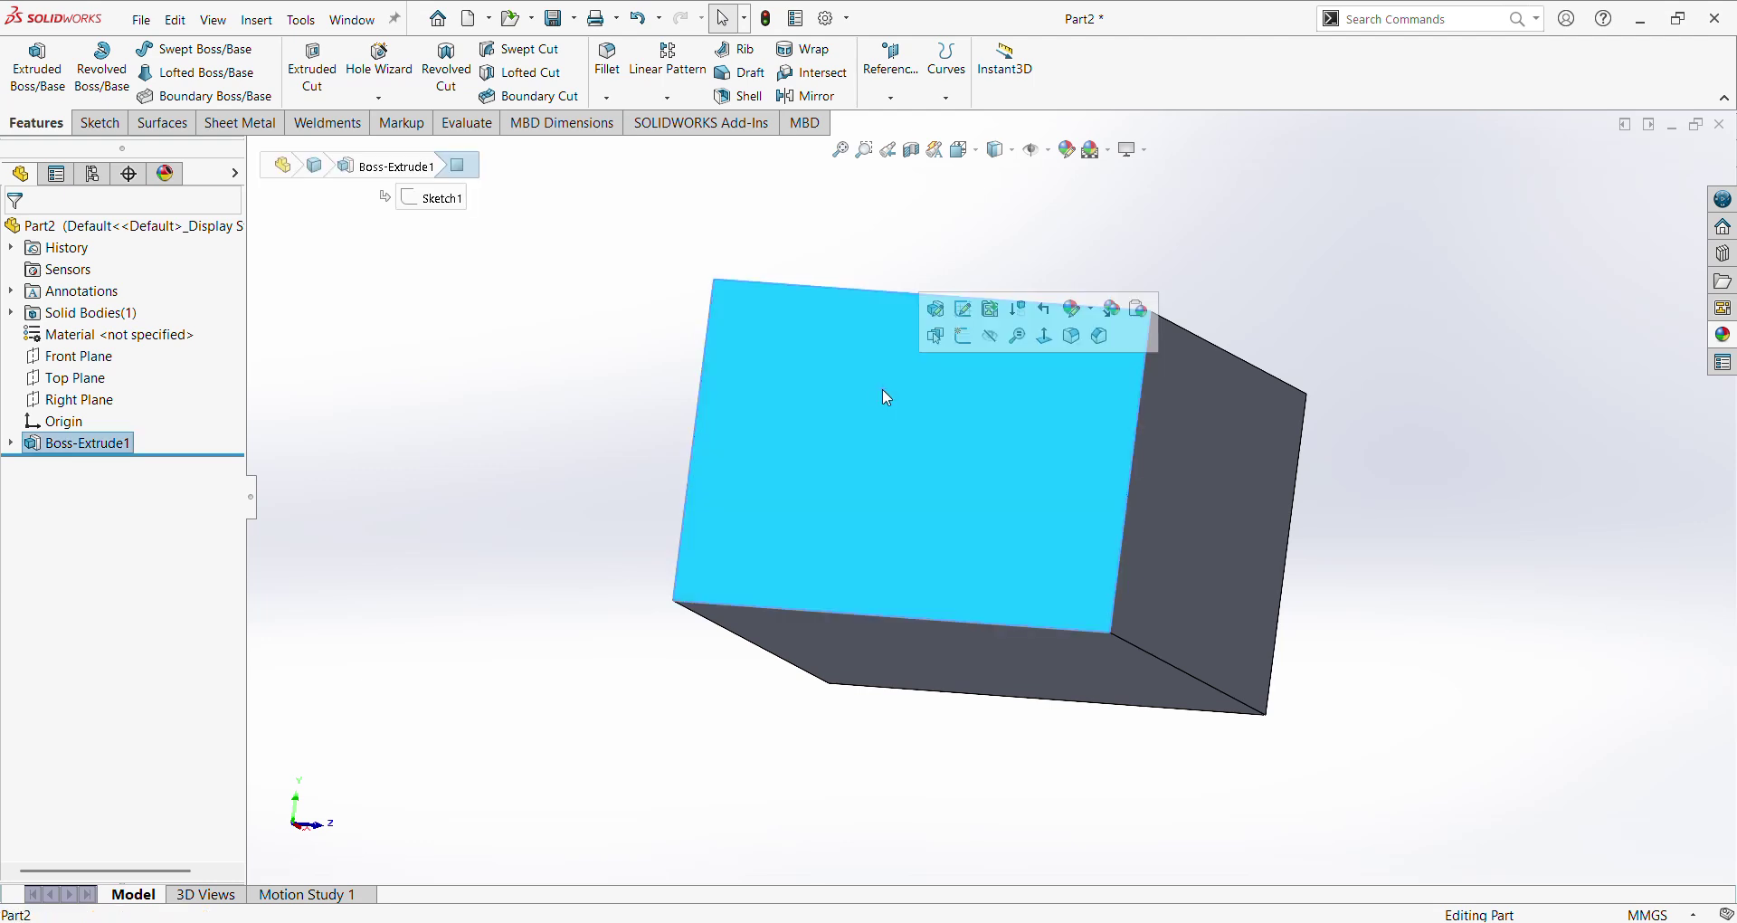
pyautogui.click(959, 347)
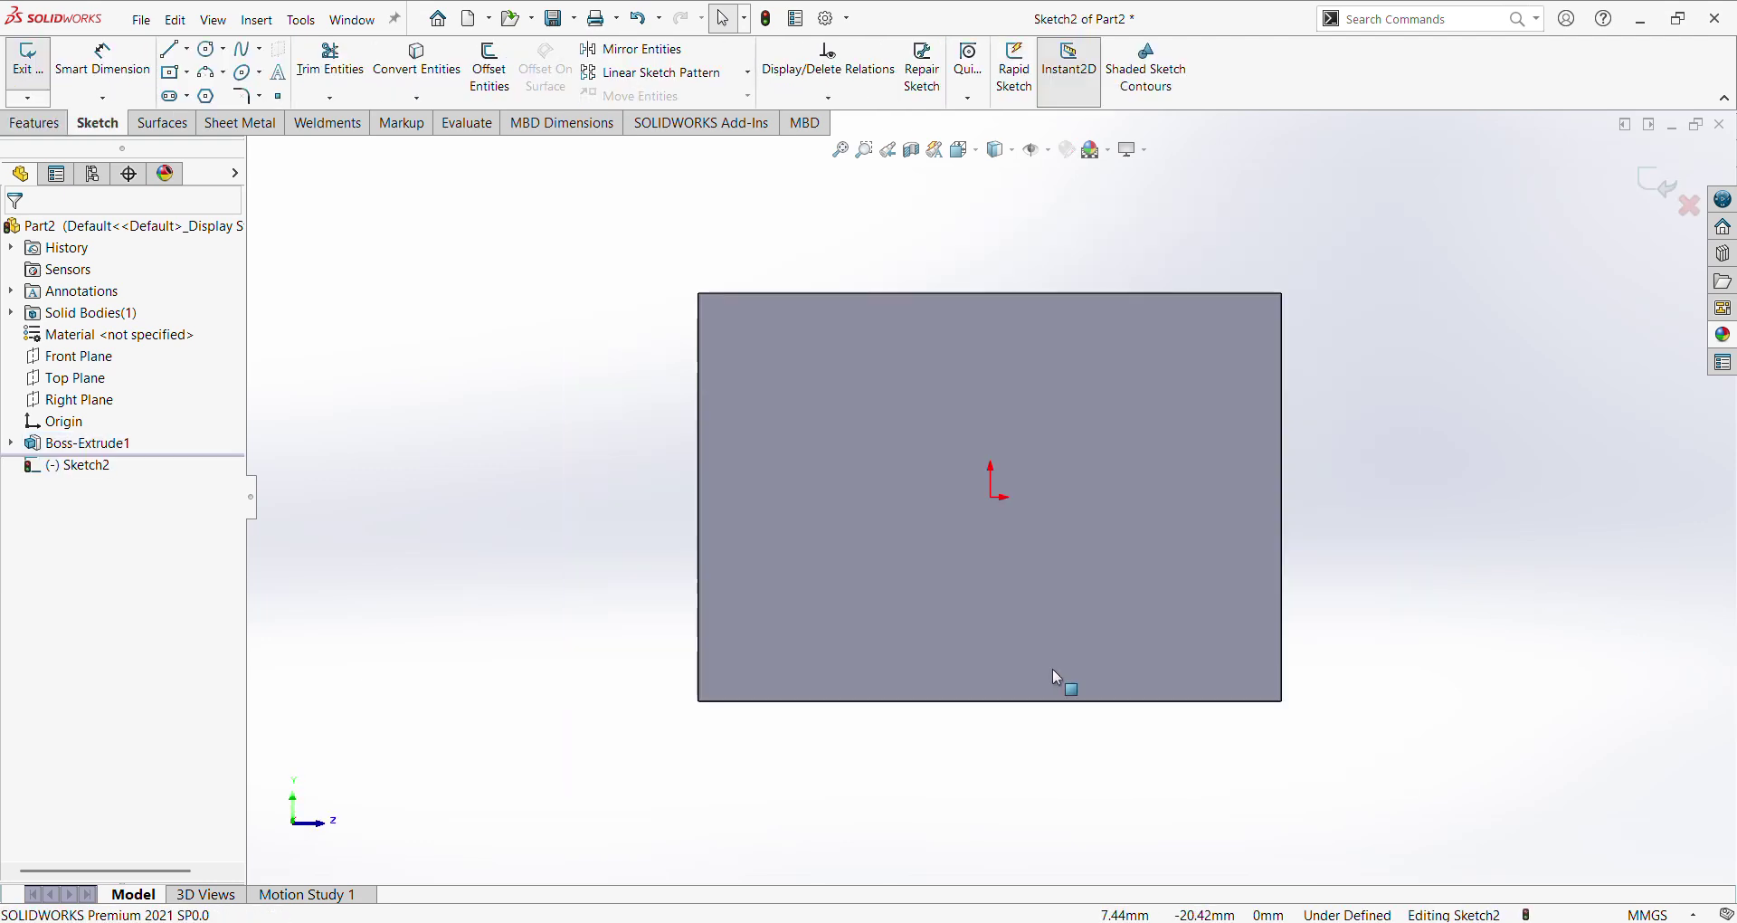
pyautogui.keyDown('ctrl'); pyautogui.moveTo(1114, 366); pyautogui.dragTo(1089, 507, button='middle'); pyautogui.keyUp('ctrl')
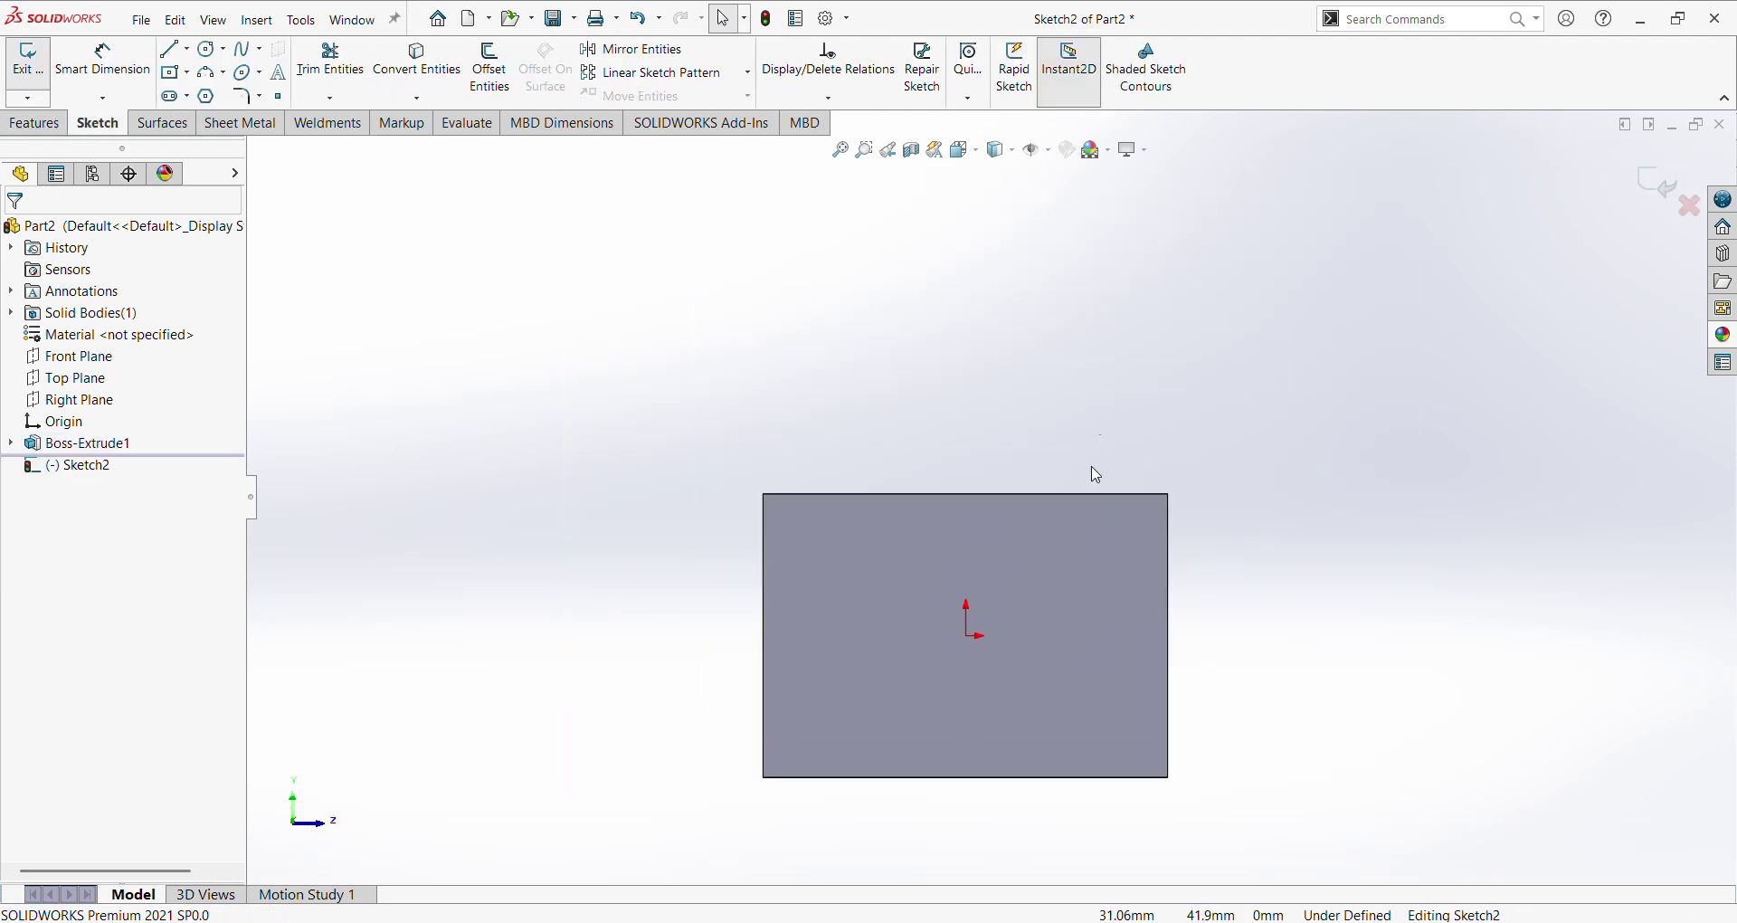
# Step: Sketch two concentric circles with radii of about 13.9 and 7.4 mm above the face's upper-left corner
pyautogui.click(212, 51)
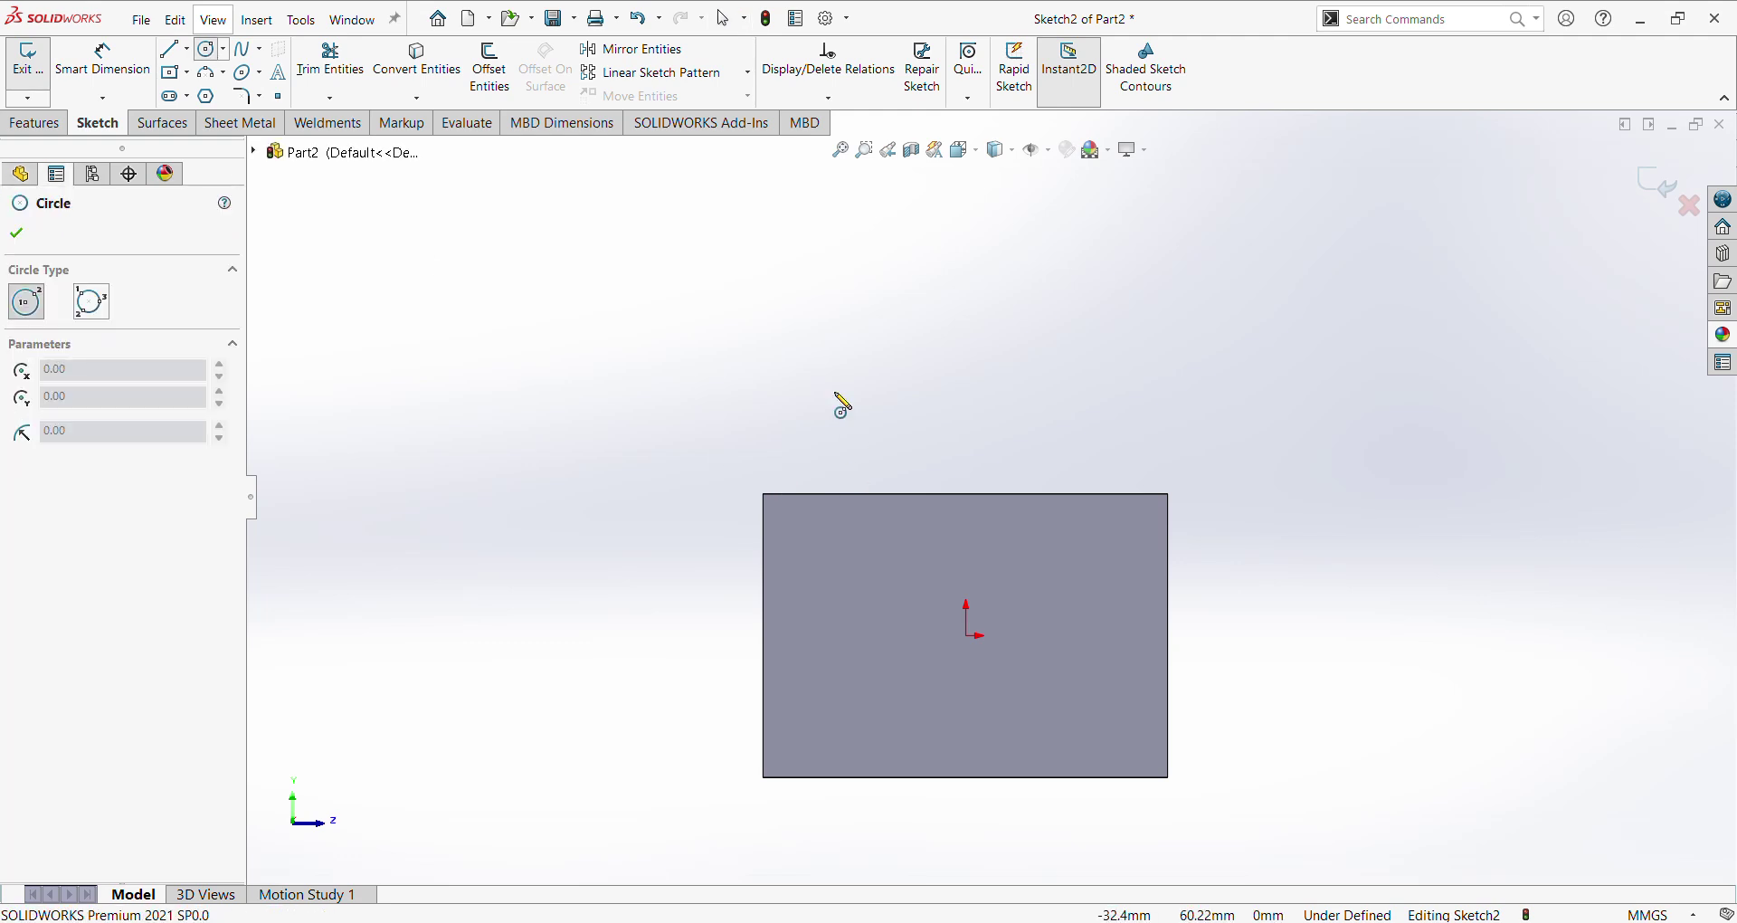
pyautogui.click(797, 342)
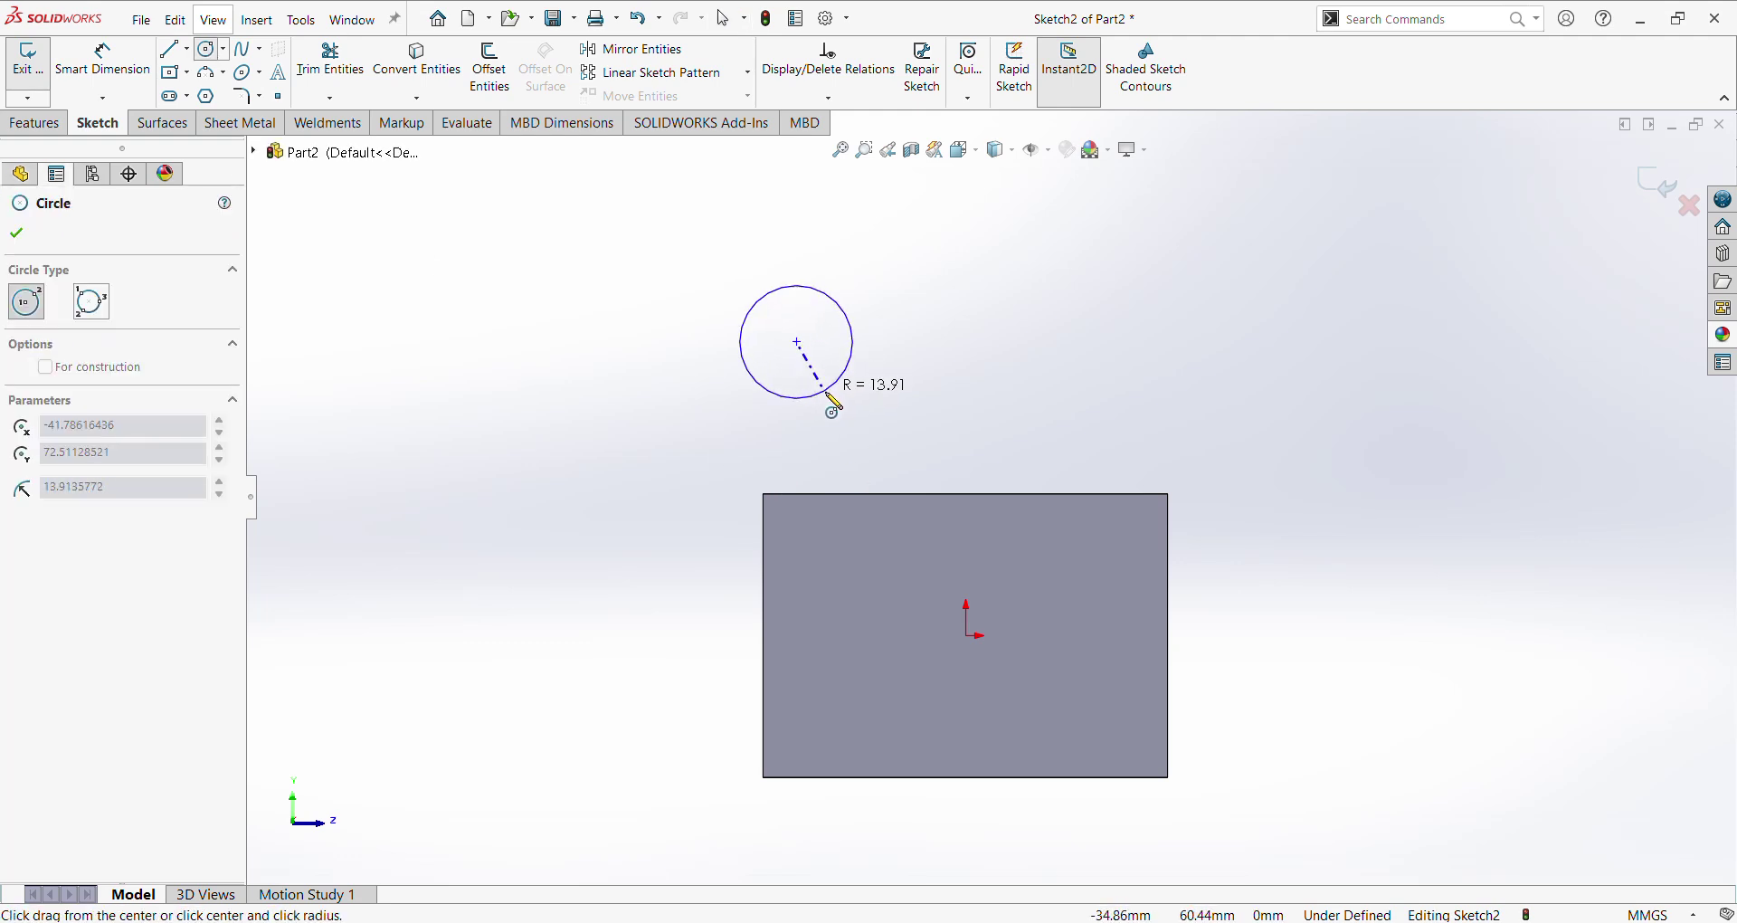
pyautogui.click(836, 382)
pyautogui.click(797, 342)
pyautogui.click(817, 371)
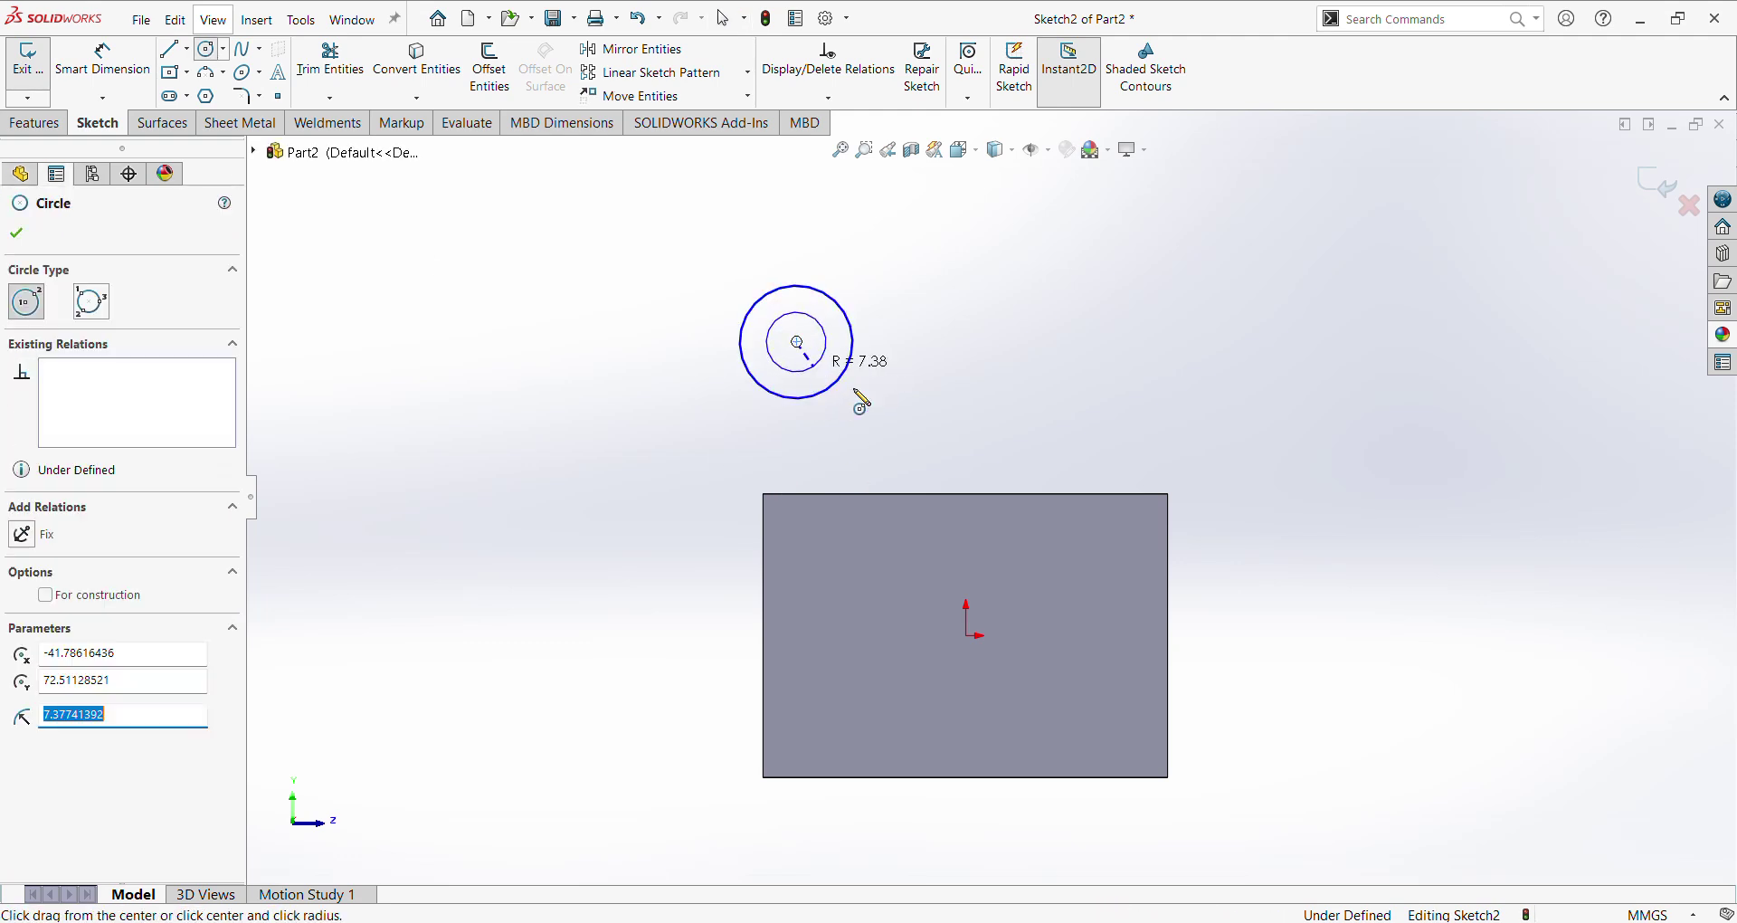
# Step: Dimension the two concentric circles with diameters of 40 mm outside and 25 mm inside, consulting the SJKD.pdf drawing
pyautogui.rightClick(943, 339)
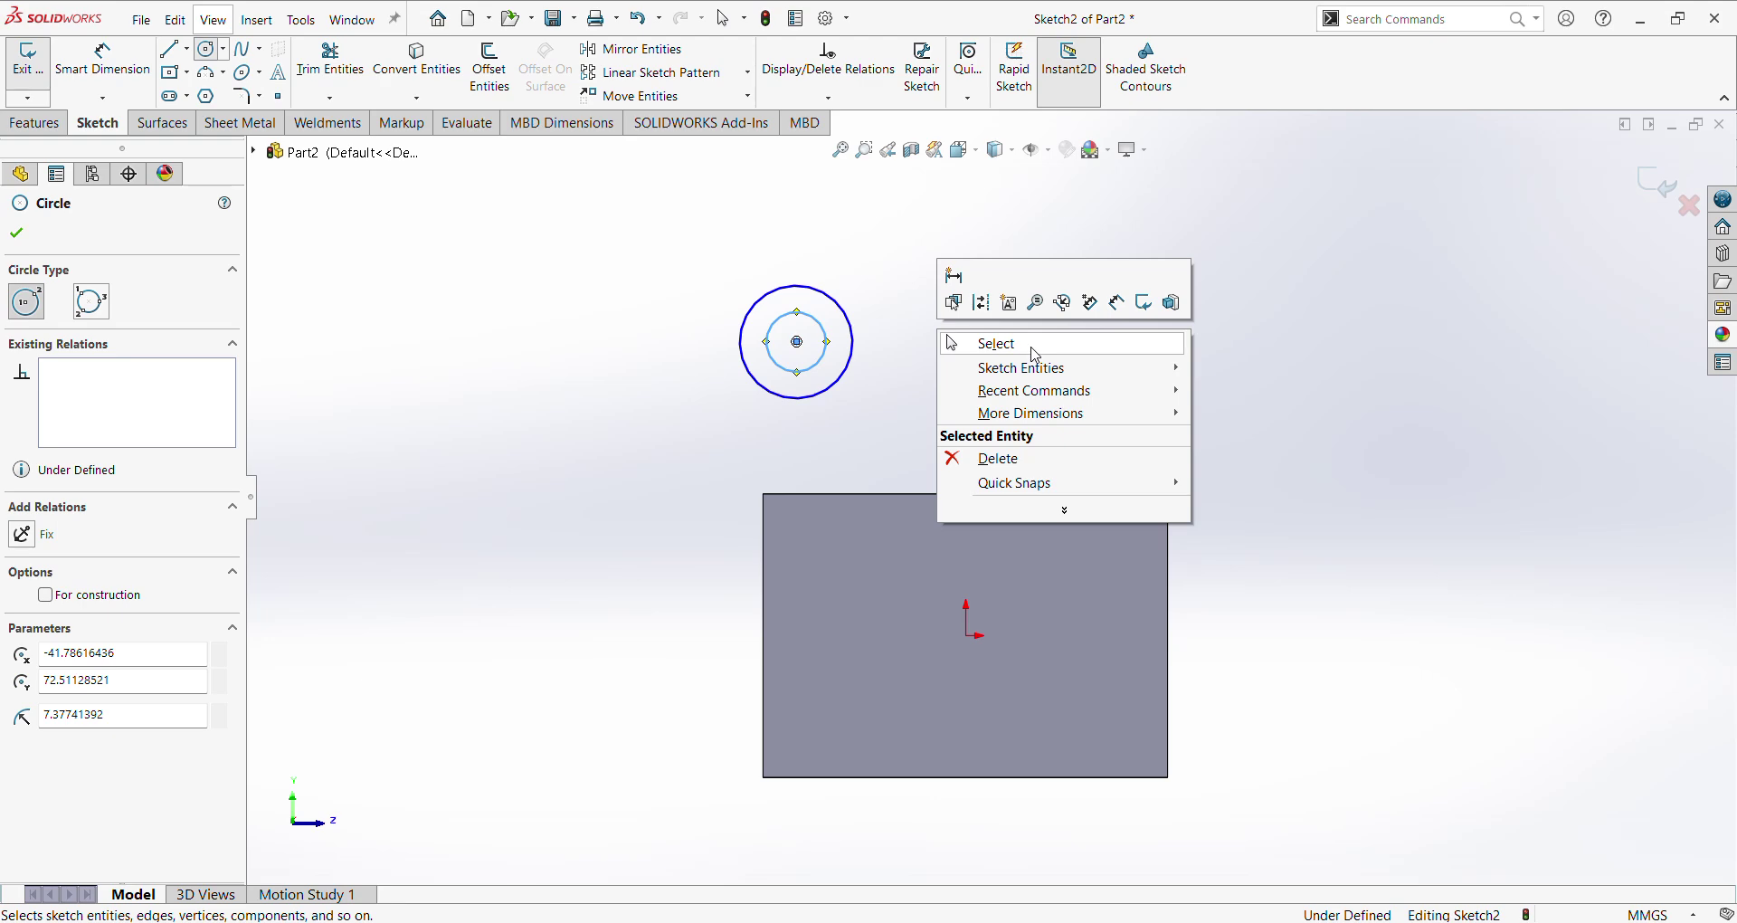
pyautogui.click(1118, 306)
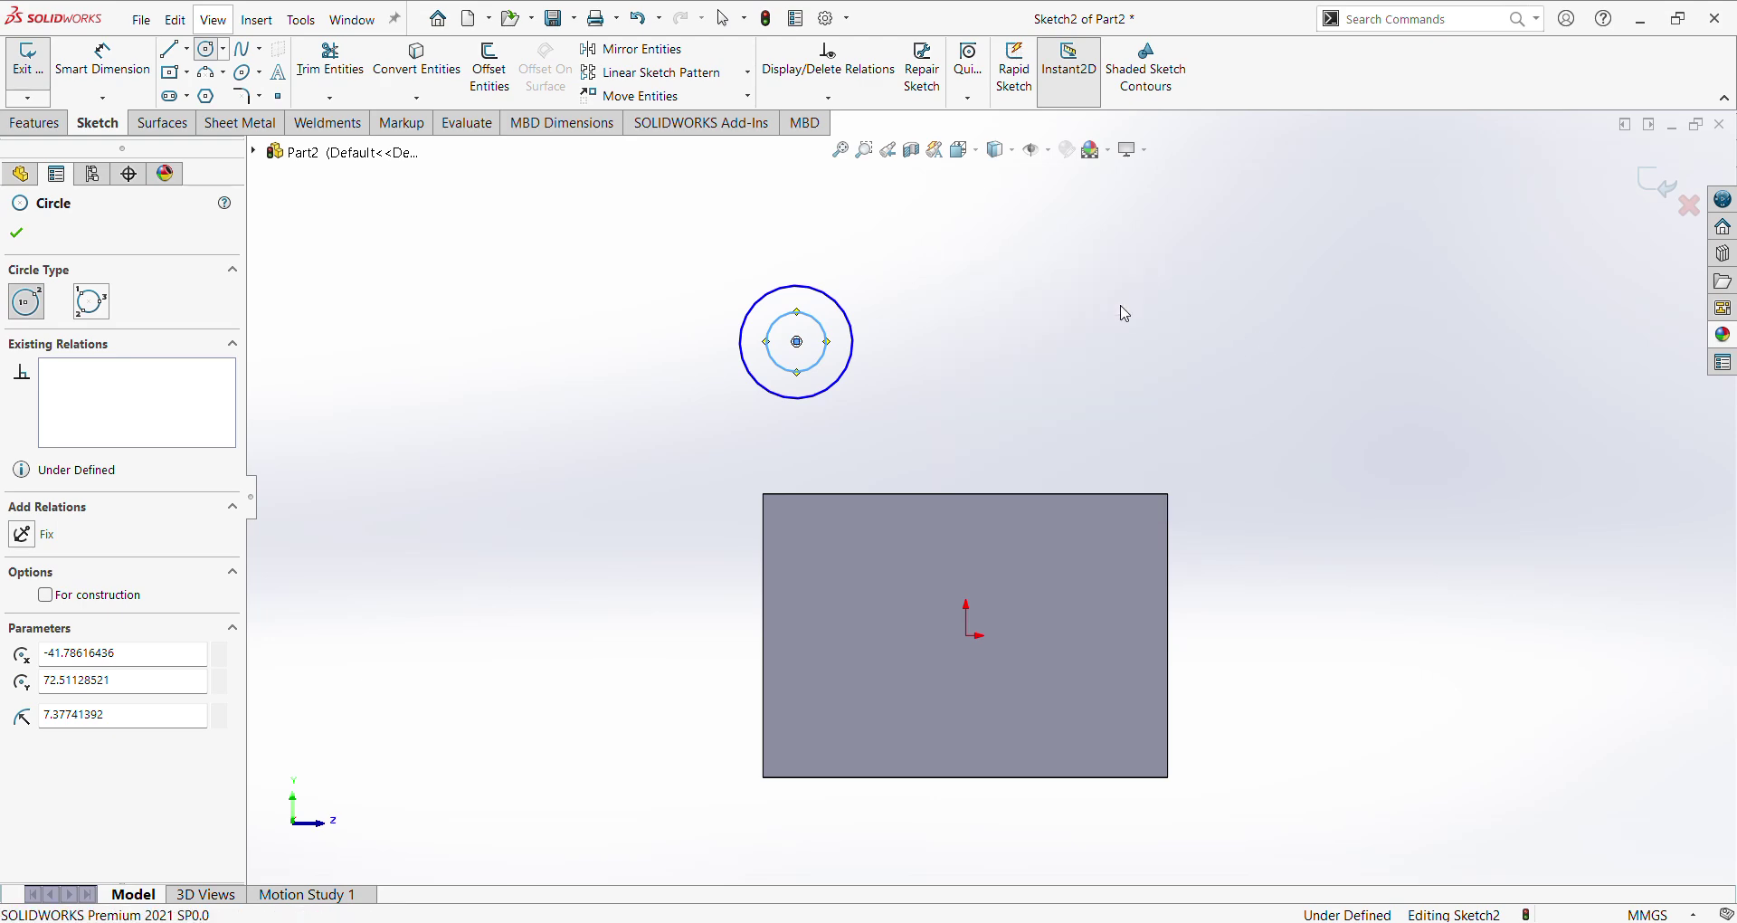
pyautogui.click(1149, 922)
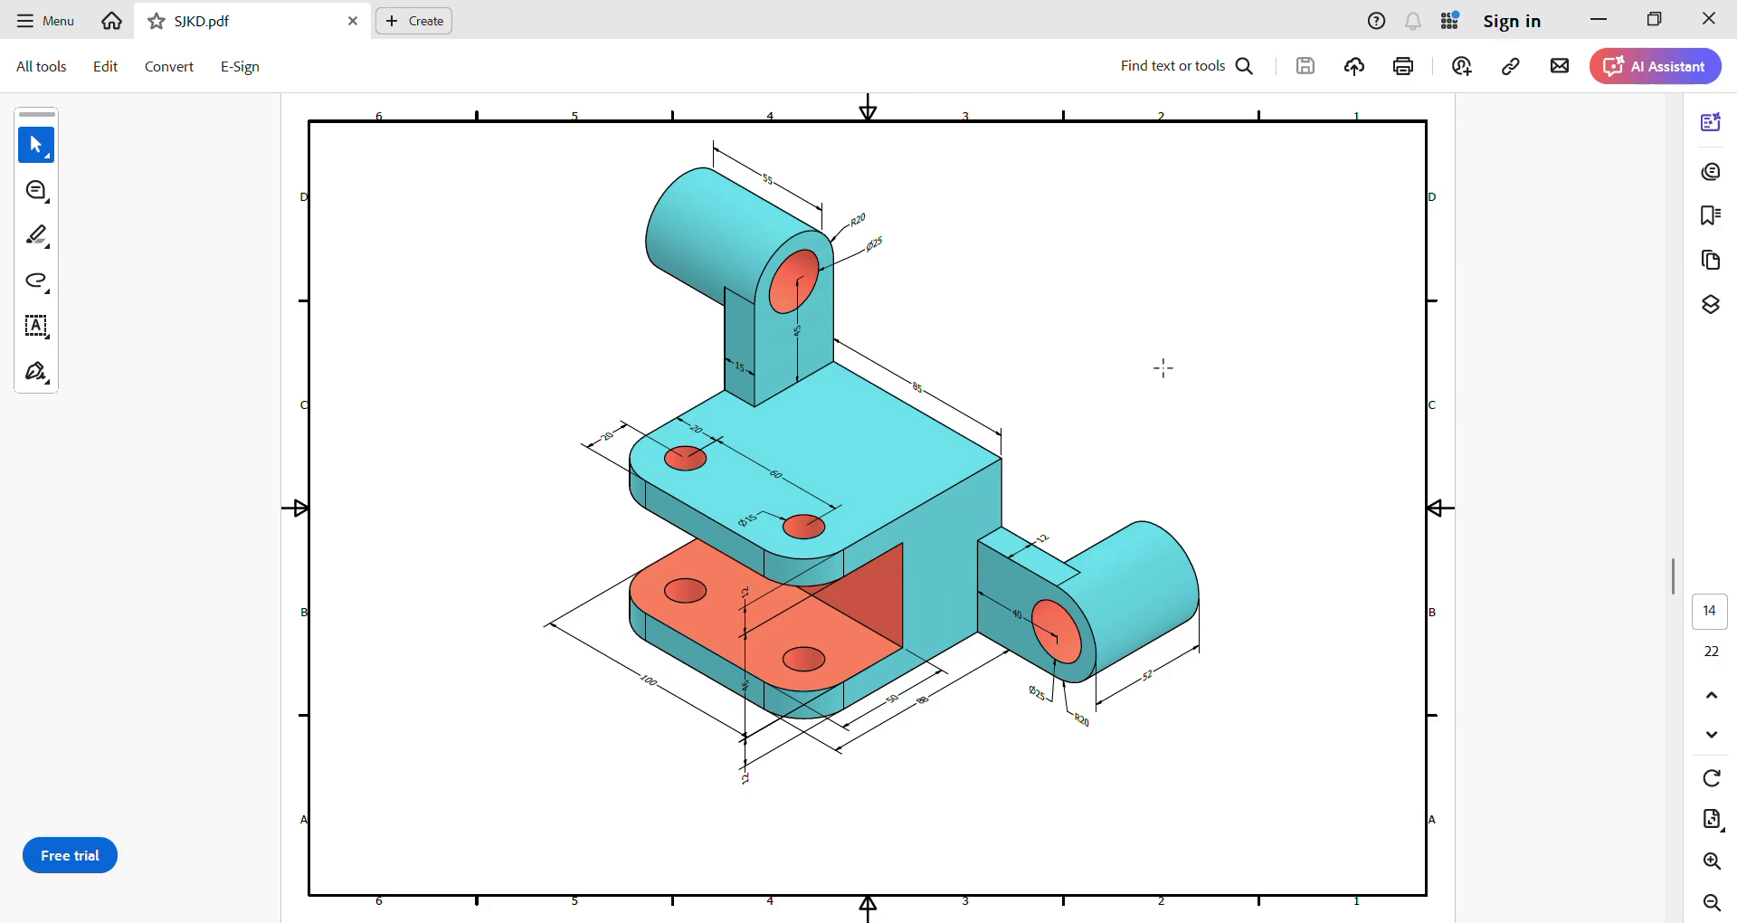
pyautogui.click(1142, 922)
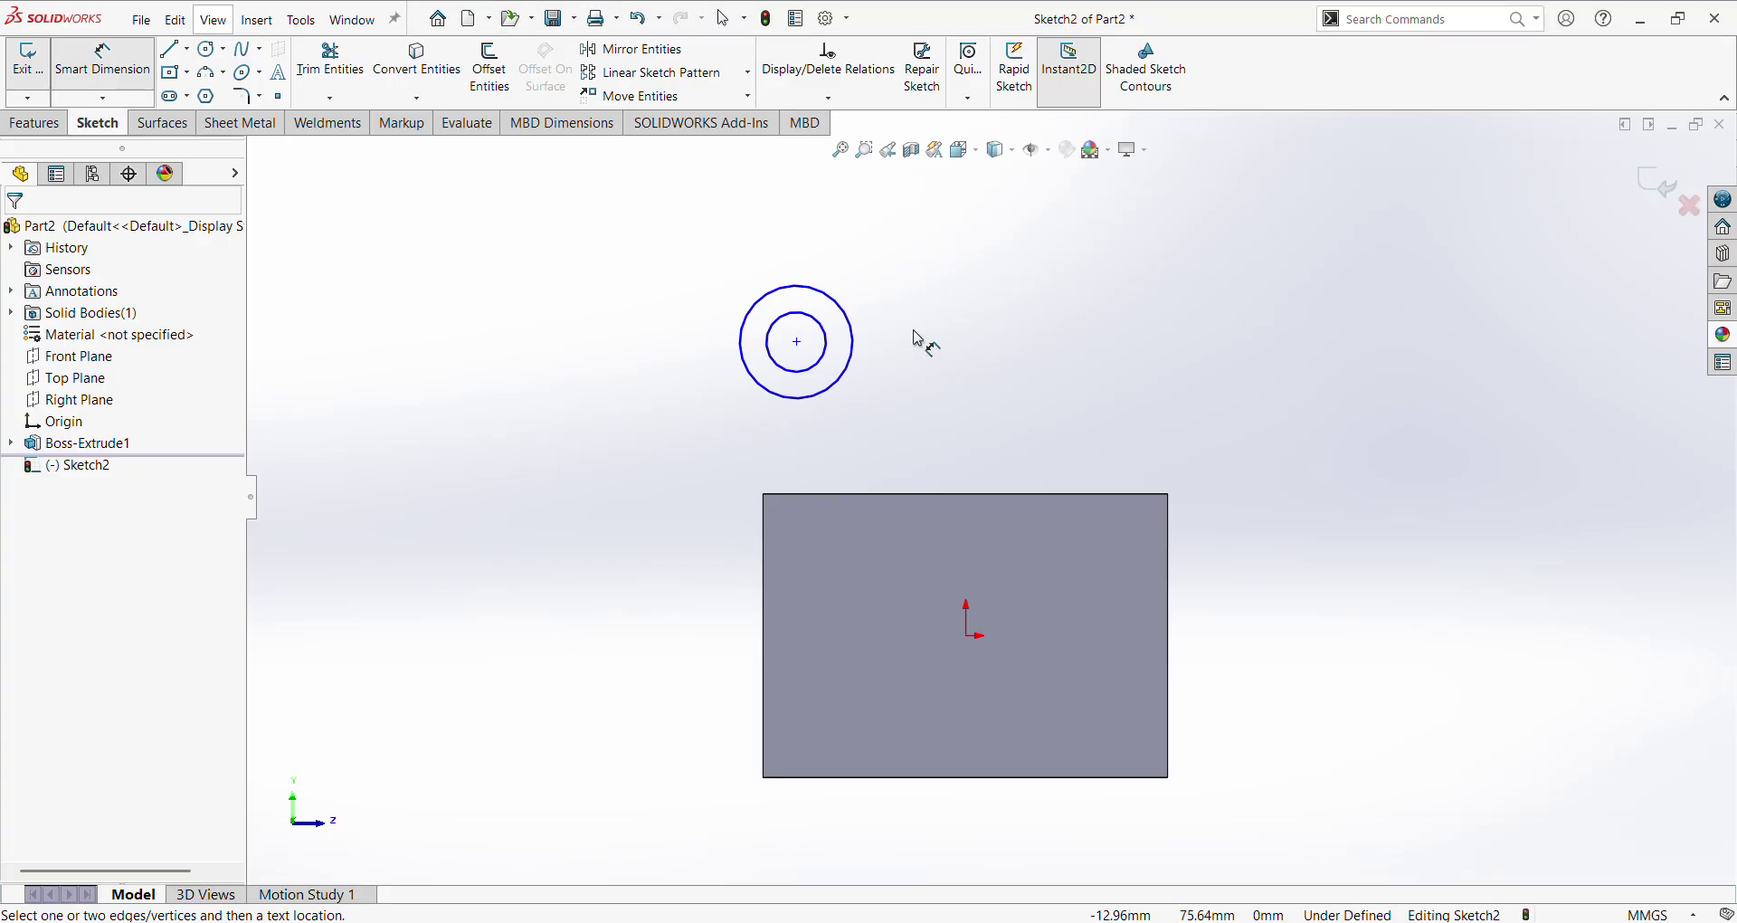
pyautogui.click(857, 340)
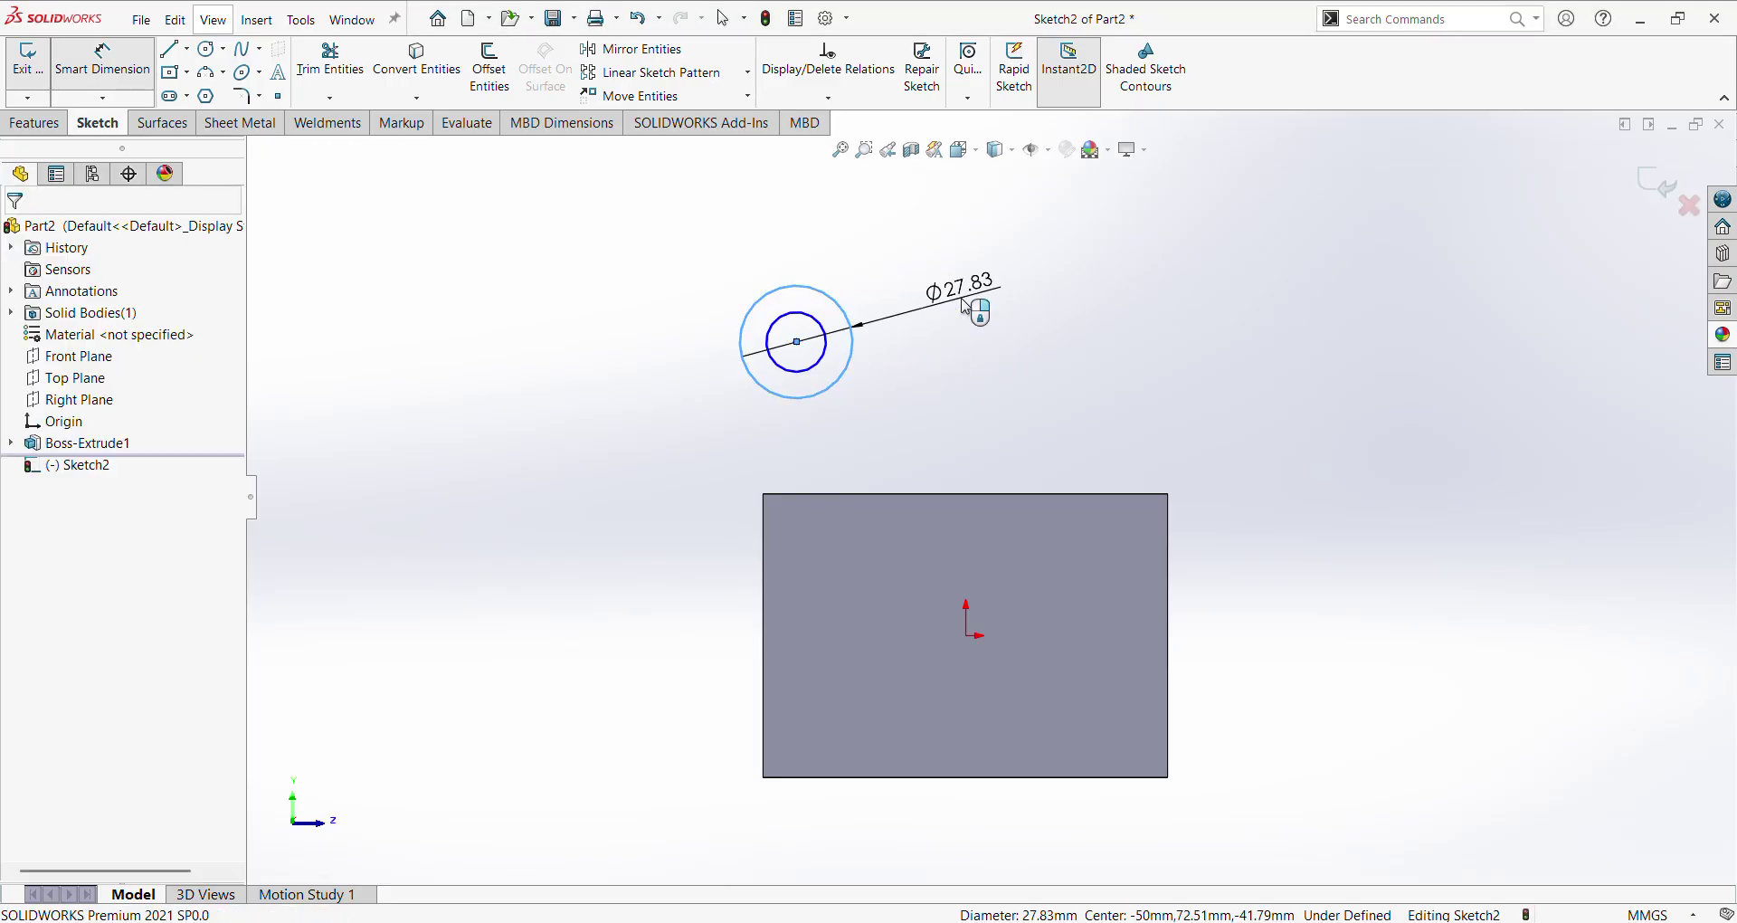
pyautogui.click(965, 307)
pyautogui.write('40')
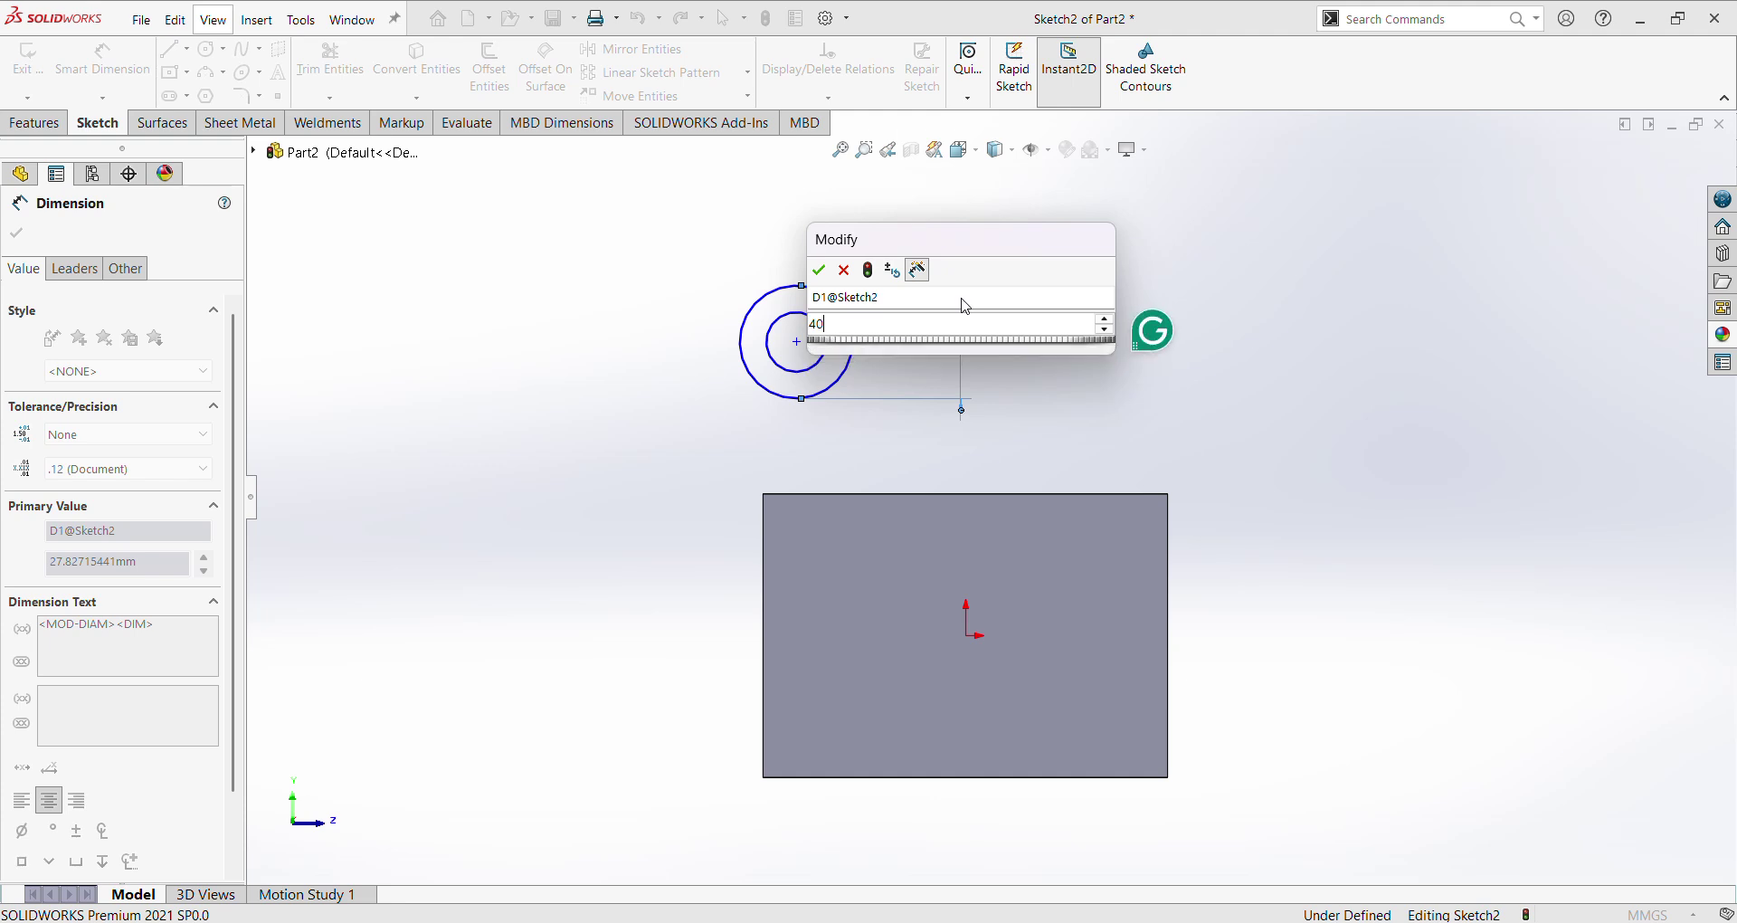
pyautogui.press('Return')
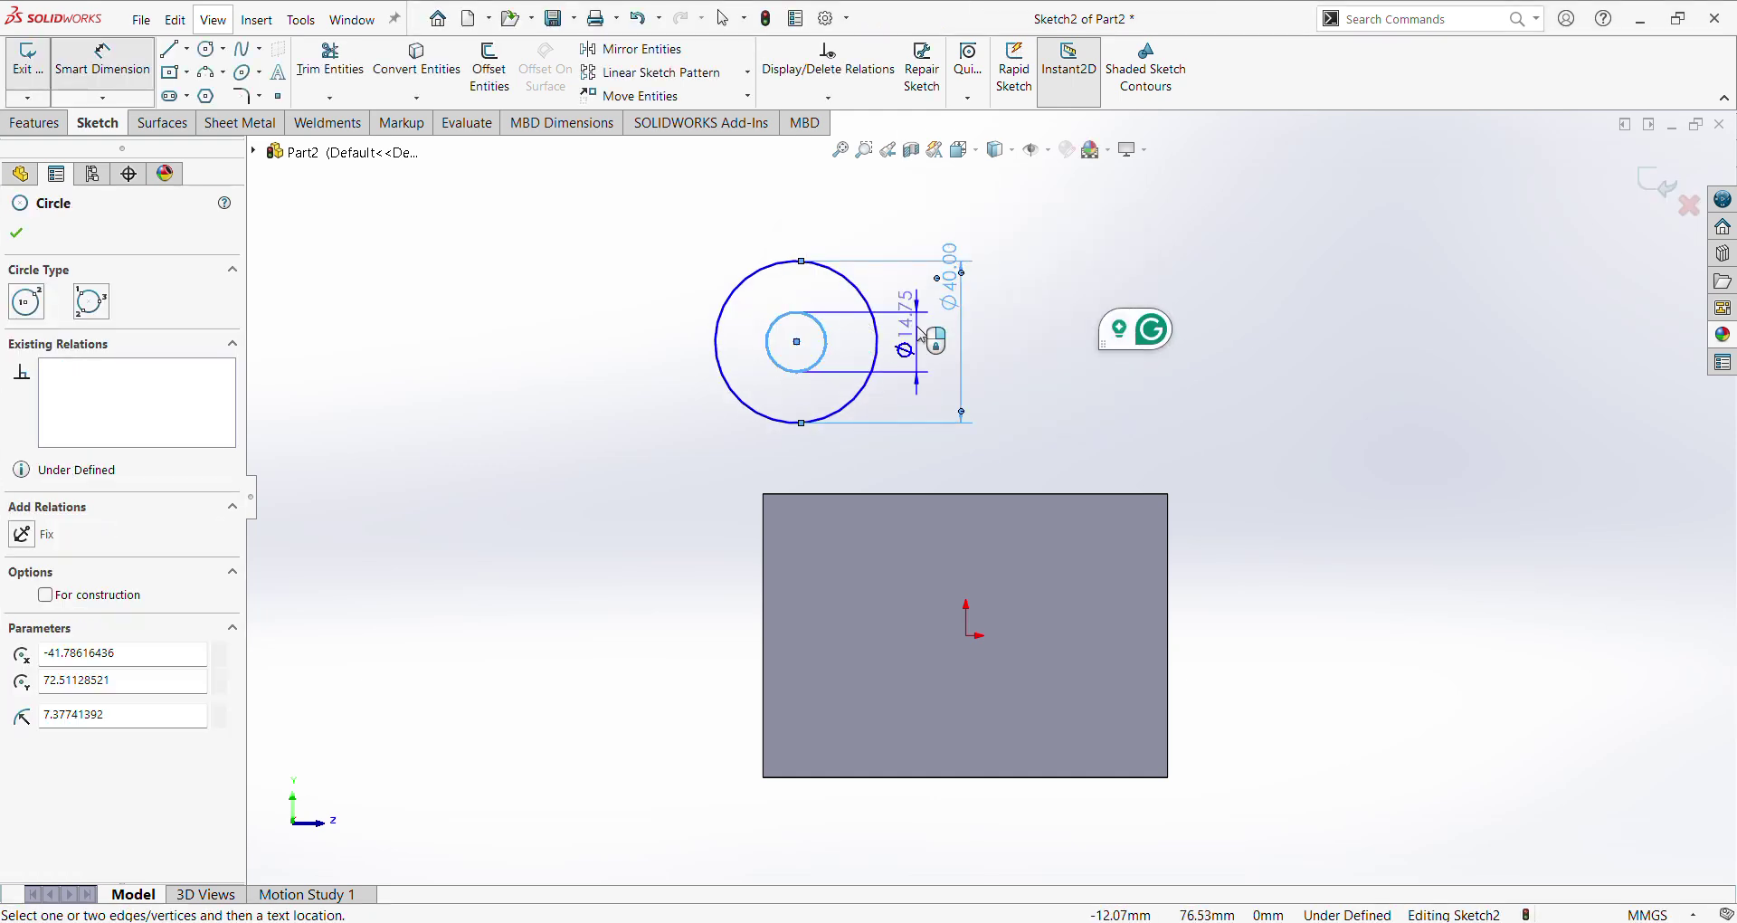
pyautogui.click(919, 334)
pyautogui.press('Return')
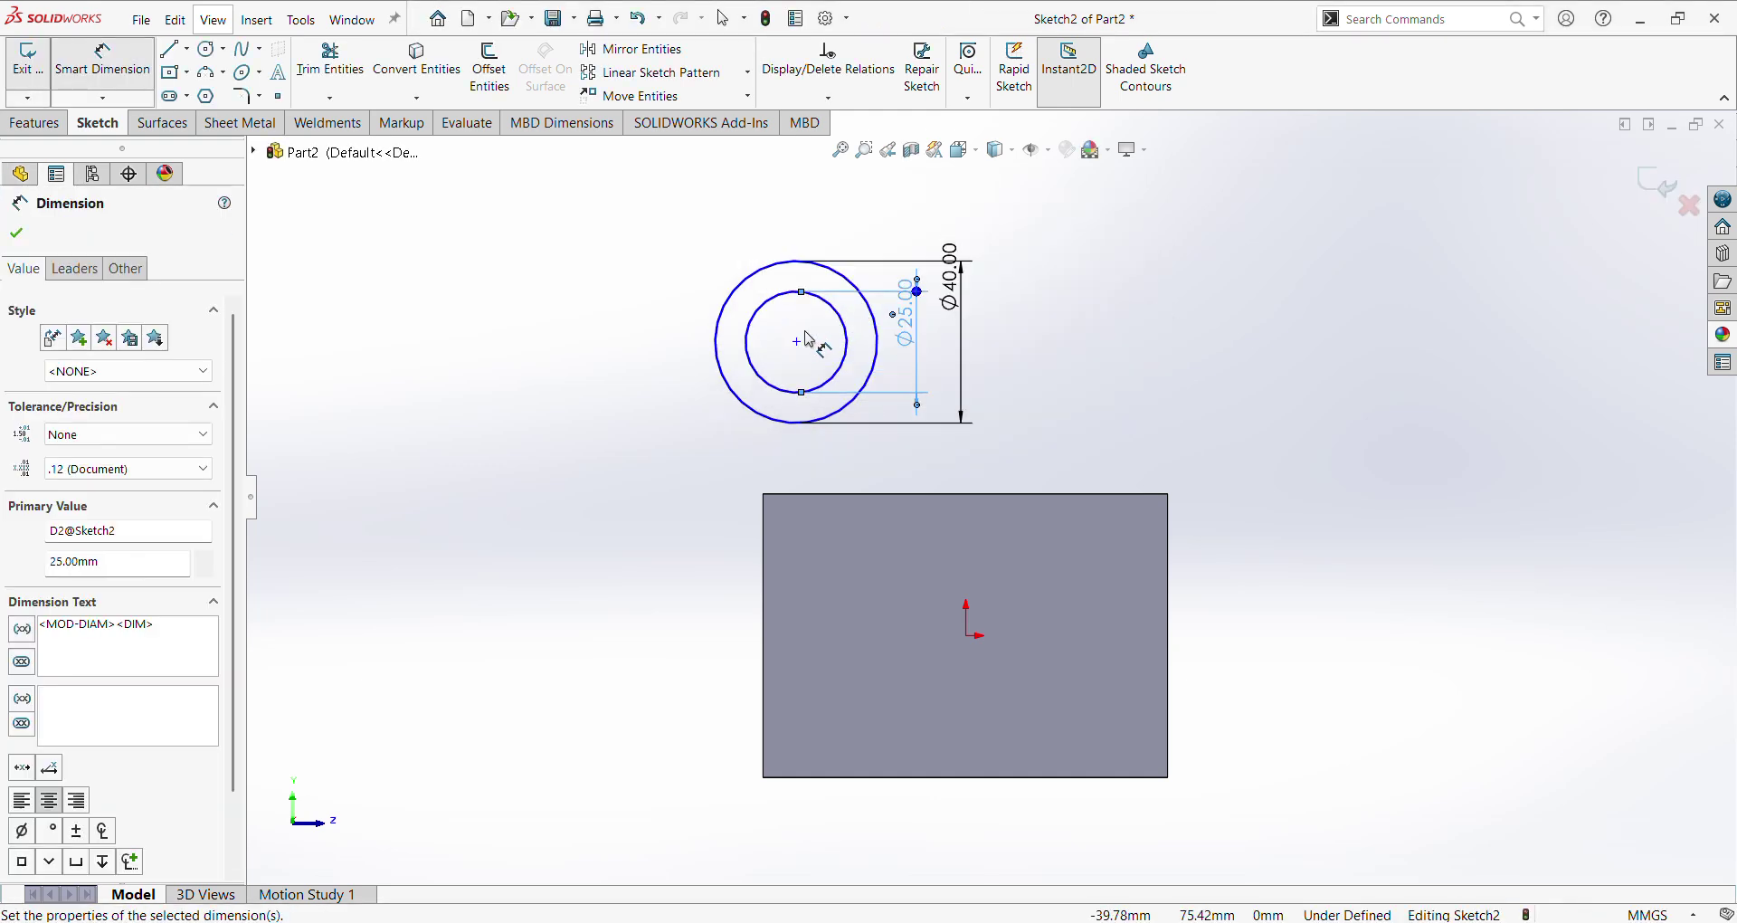
# Step: Dimension the circles' centre 45 mm above the block's top edge
pyautogui.click(799, 343)
pyautogui.click(839, 494)
pyautogui.click(638, 450)
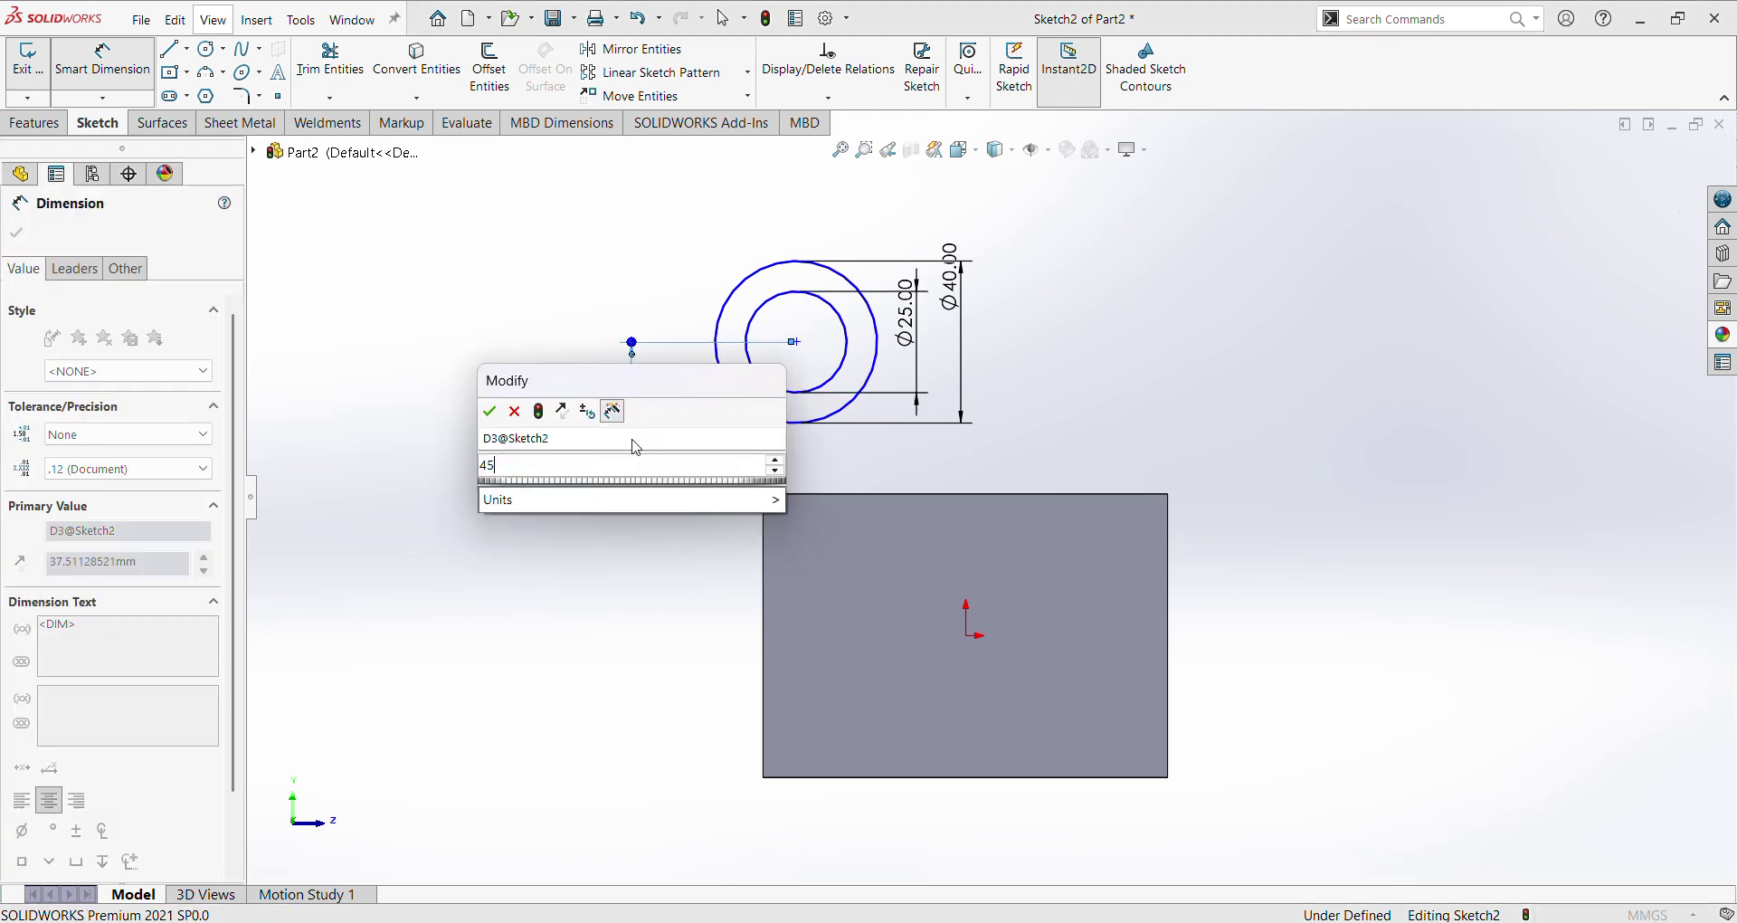
pyautogui.write('45')
pyautogui.press('Return')
pyautogui.press('Escape')
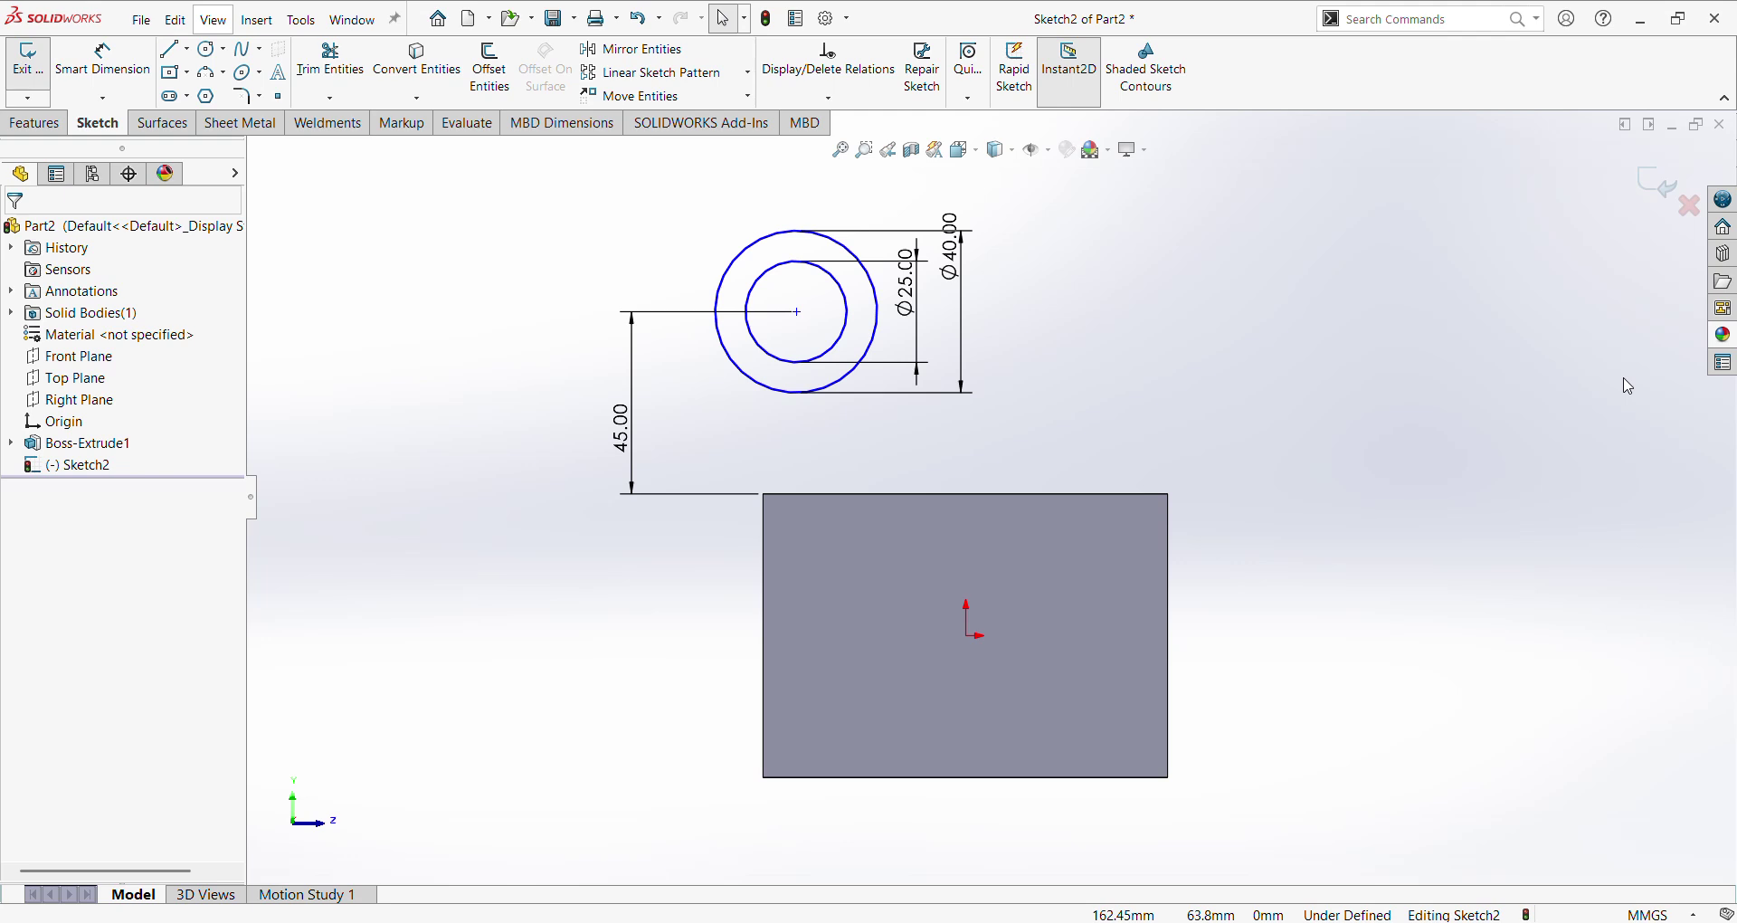
# Step: Make the outer circle tangent to the block's left vertical edge
pyautogui.click(741, 381)
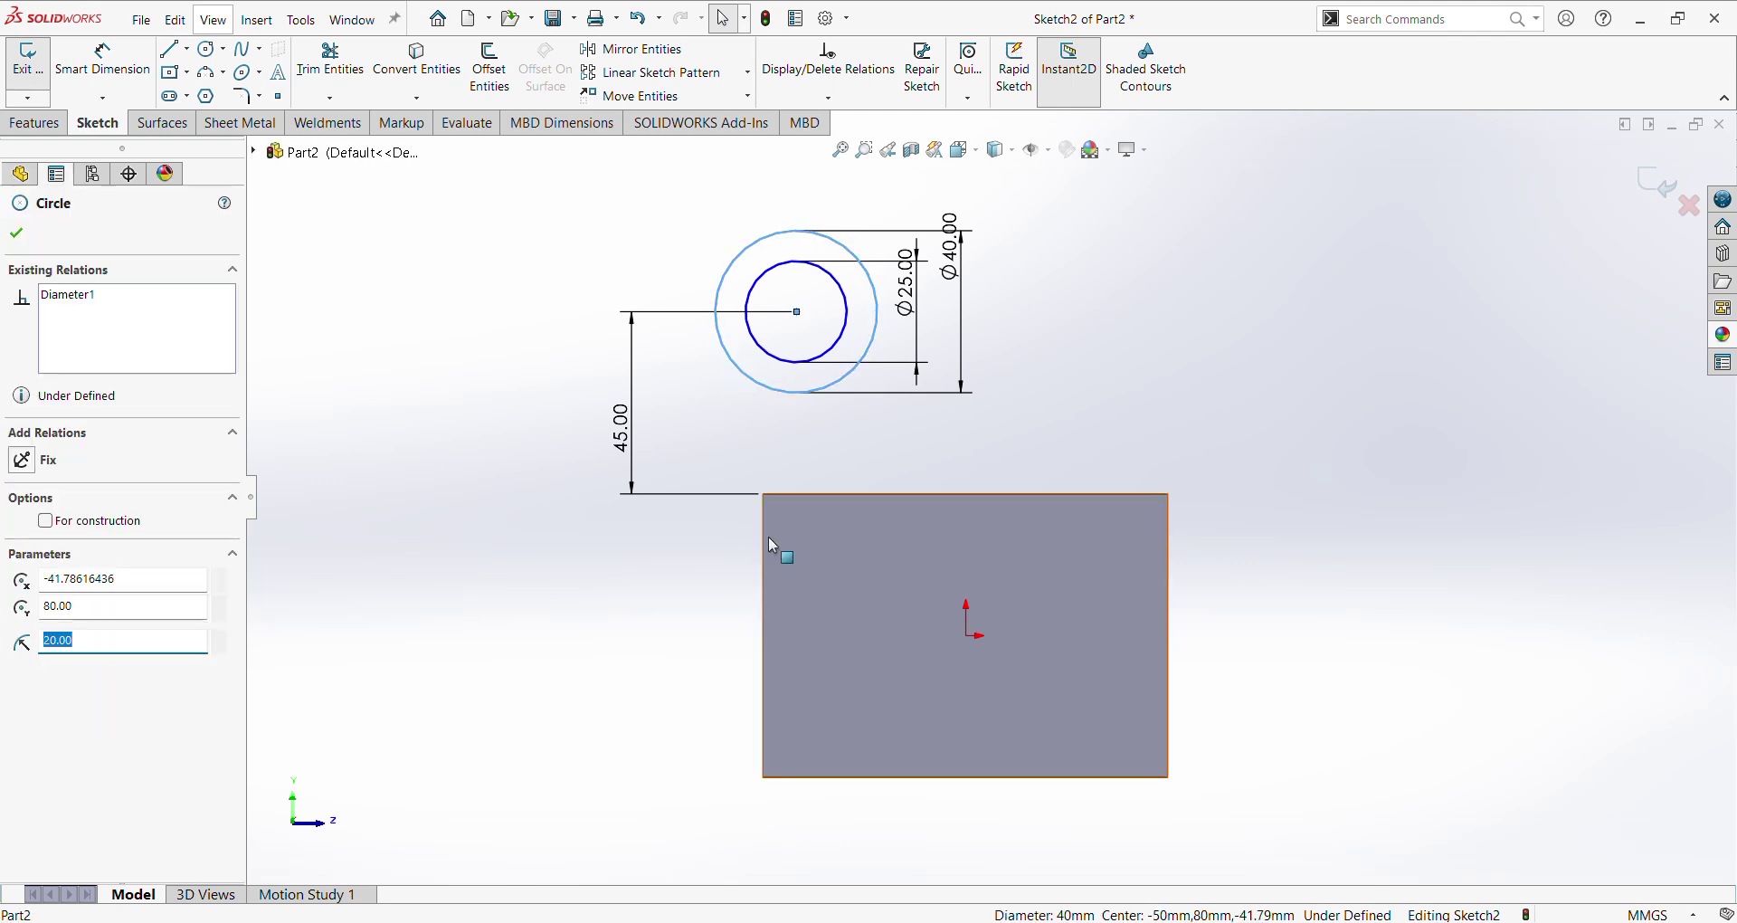
pyautogui.keyDown('ctrl'); pyautogui.click(766, 541); pyautogui.keyUp('ctrl')
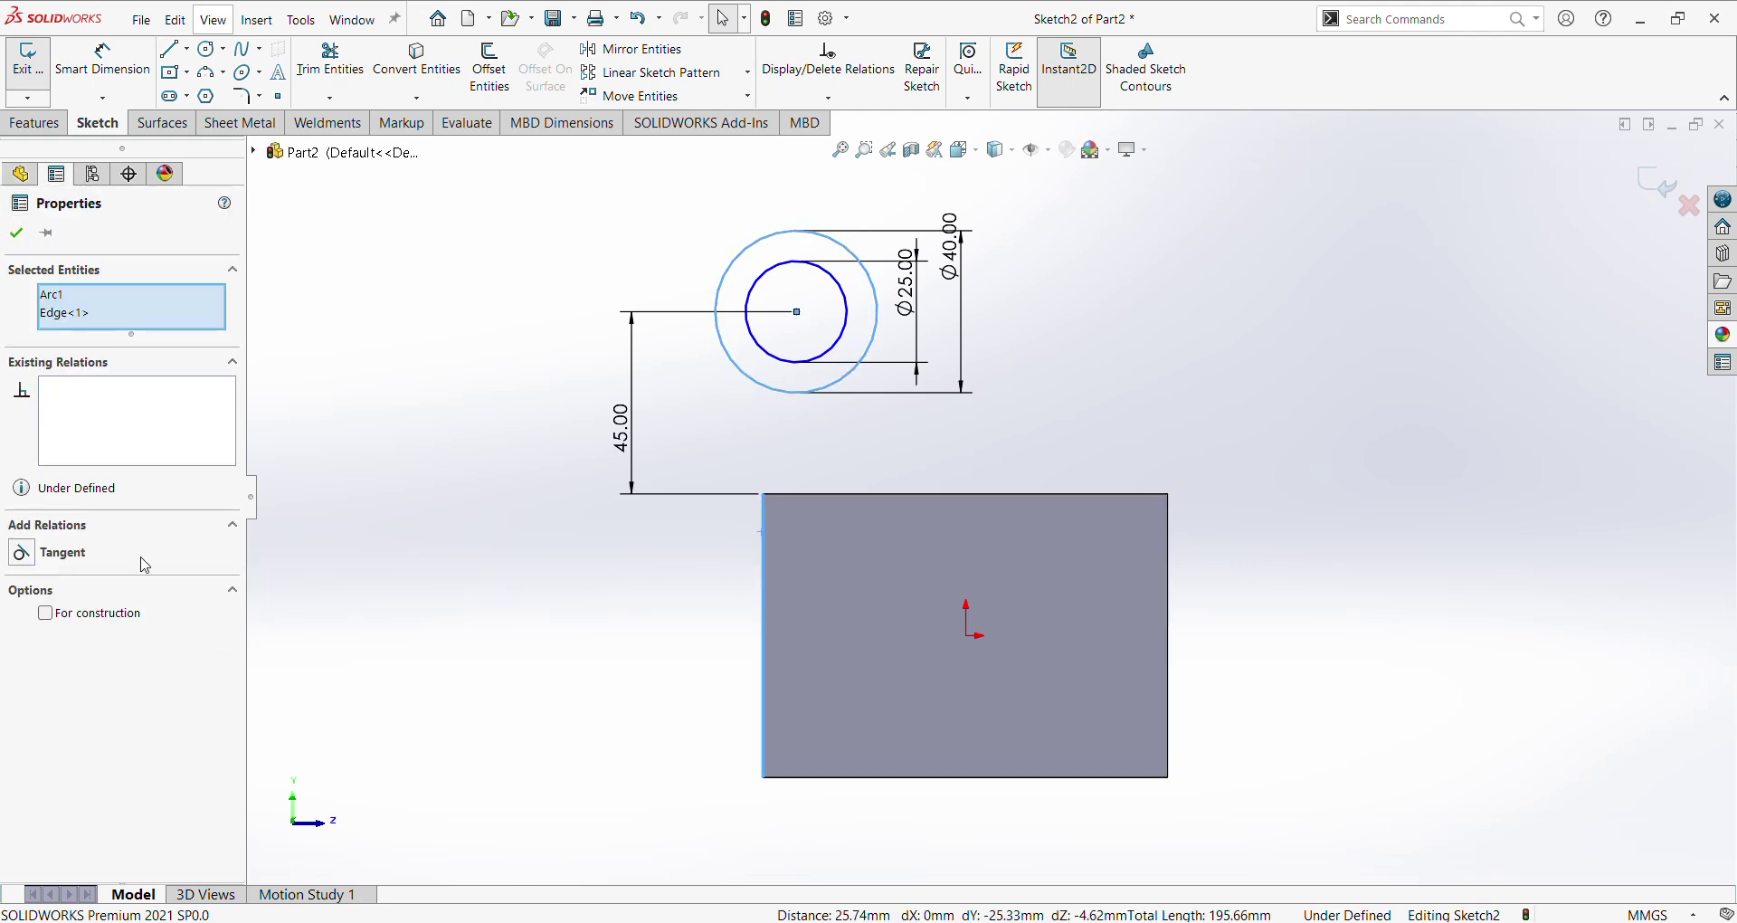
pyautogui.click(20, 553)
pyautogui.click(511, 652)
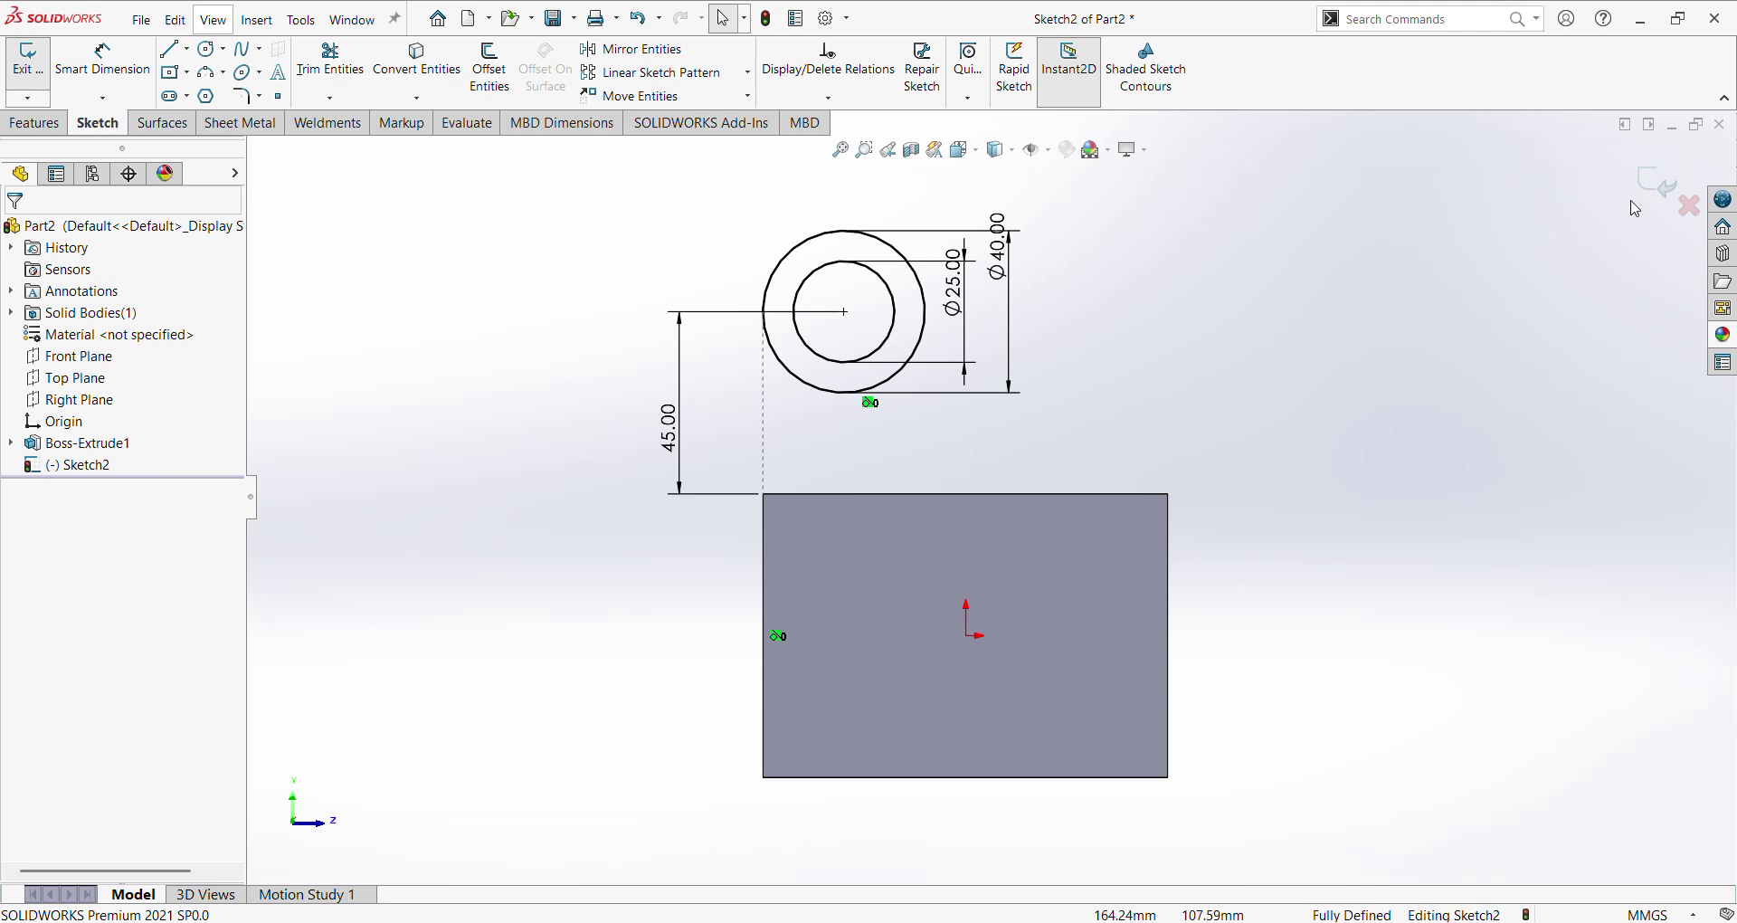
# Step: Sketch a lug outline with vertical lines from both sides of the outer circle, joined along the block's top edge
pyautogui.click(169, 48)
pyautogui.click(765, 320)
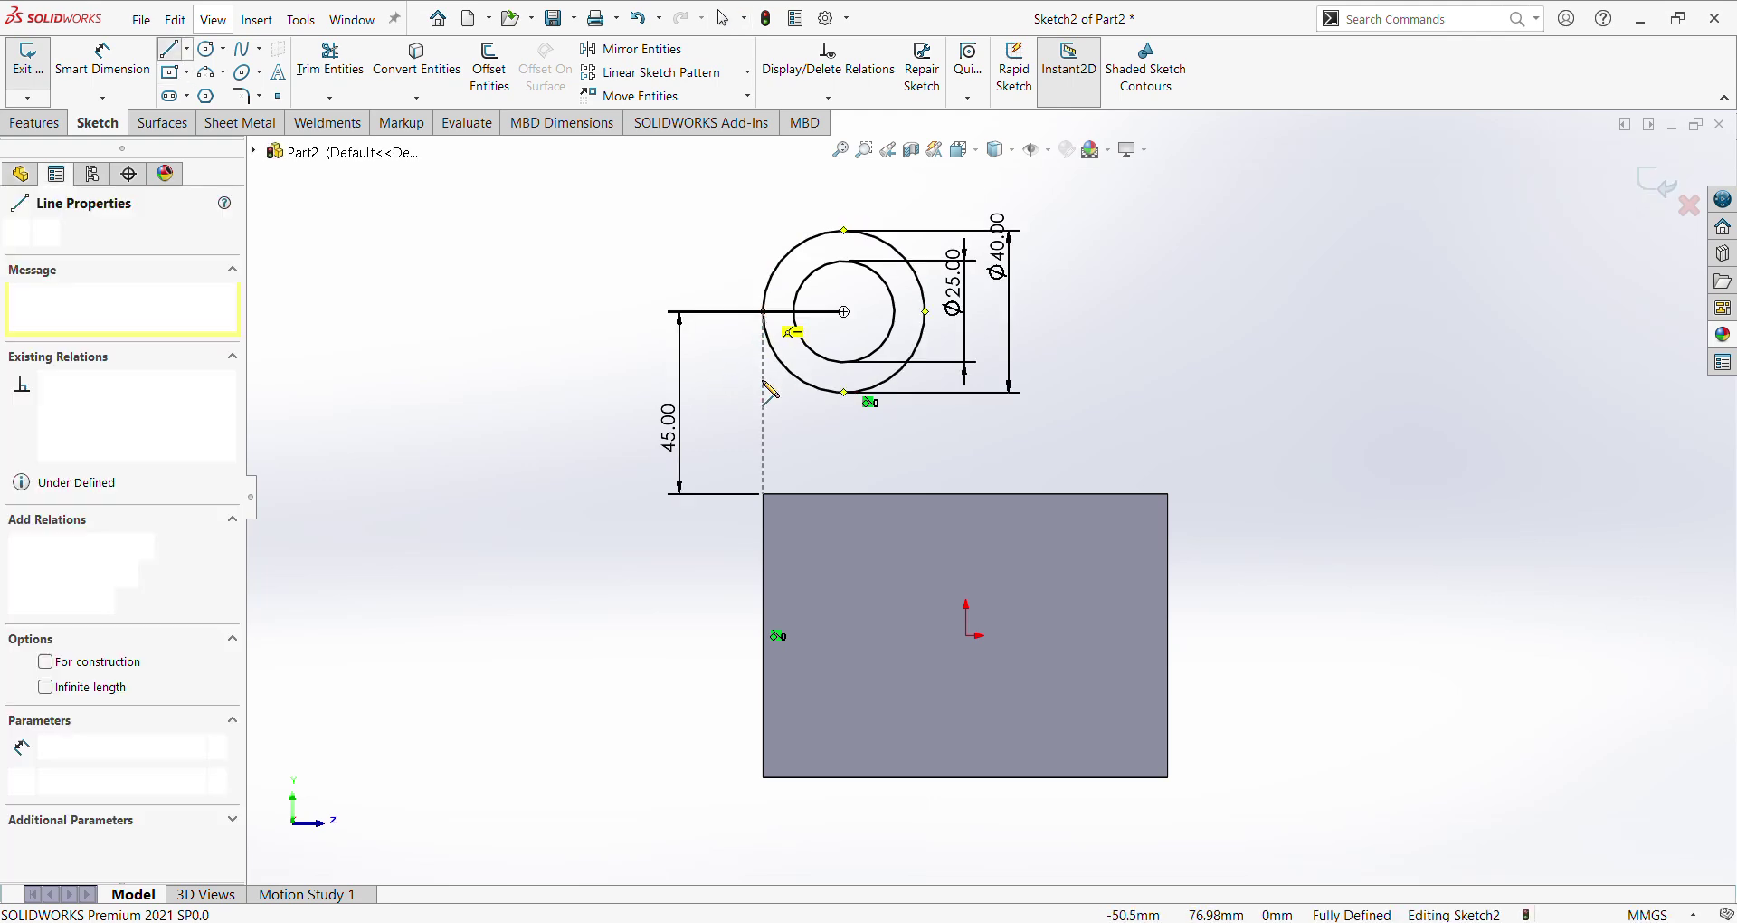
pyautogui.click(762, 493)
pyautogui.click(924, 493)
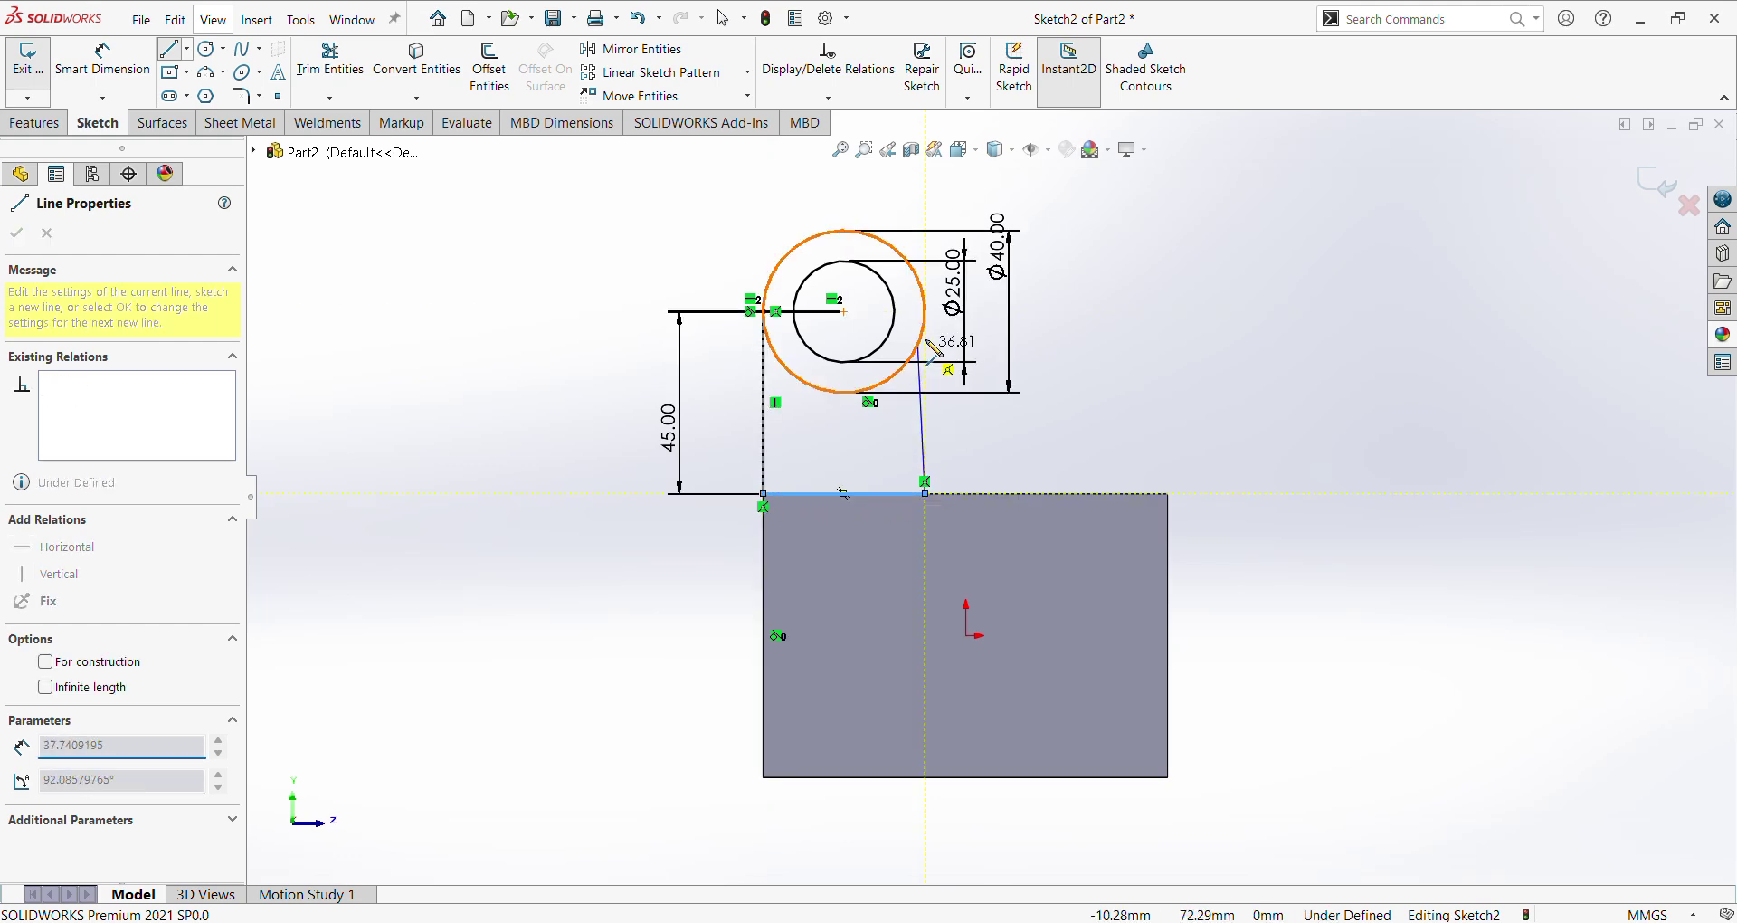
pyautogui.click(929, 313)
pyautogui.rightClick(1165, 287)
pyautogui.click(1203, 328)
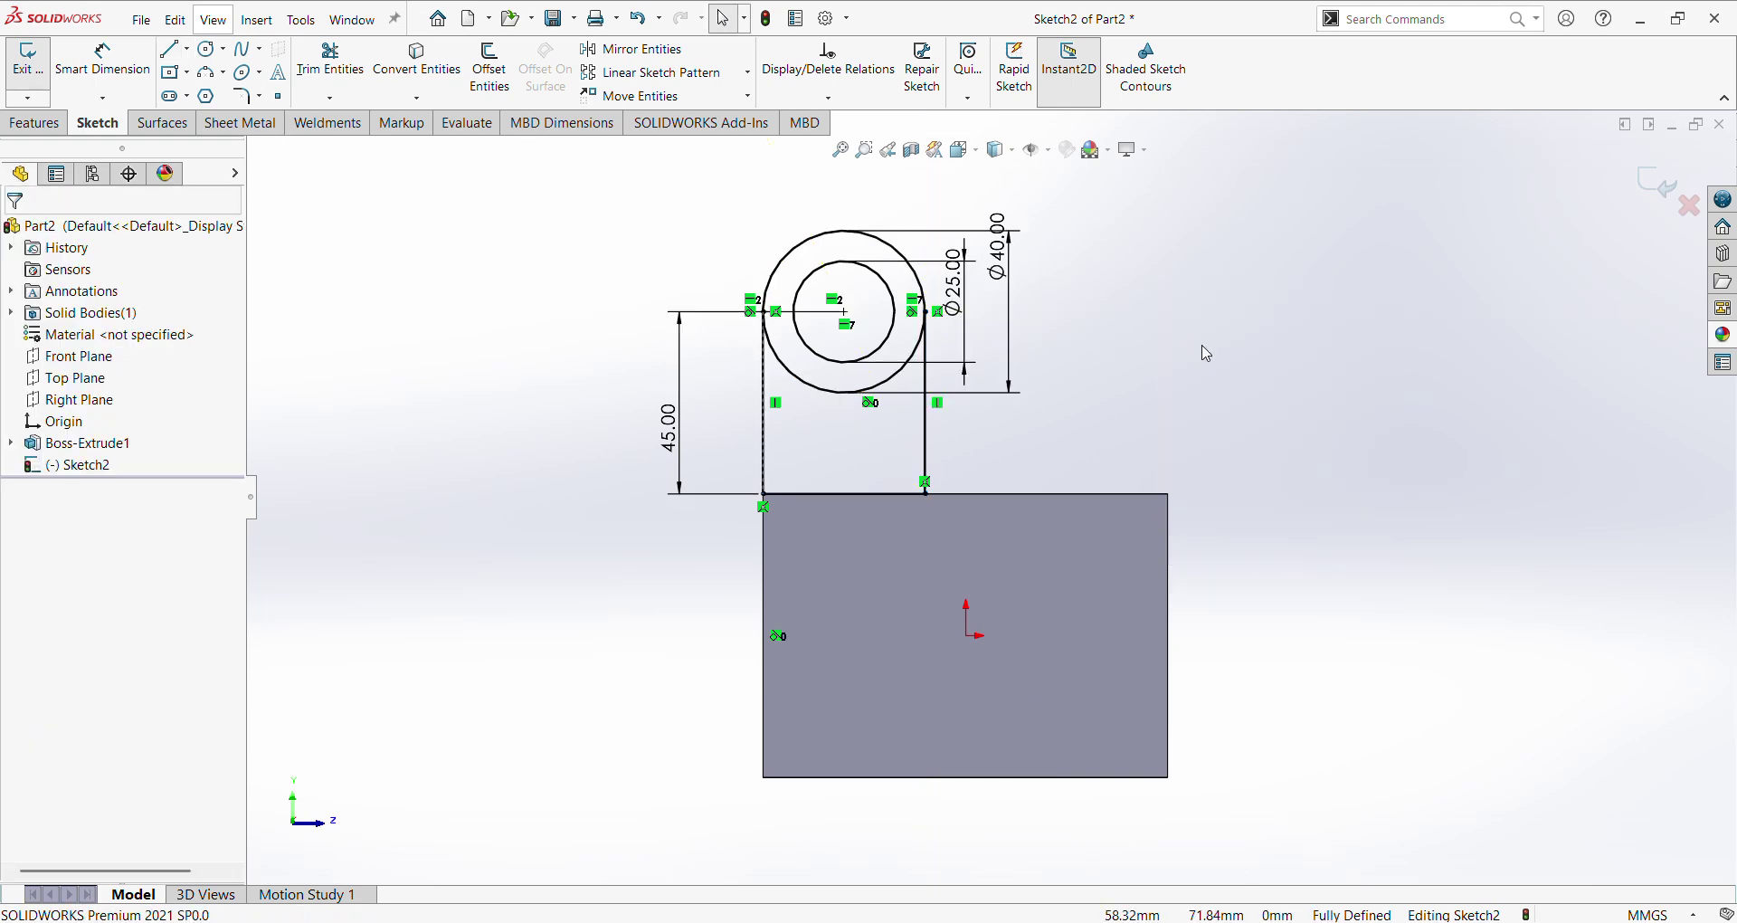
# Step: Finish the sketch and set up a boss extrusion of only the region below the outer circle, reversed to run over the block
pyautogui.click(1659, 185)
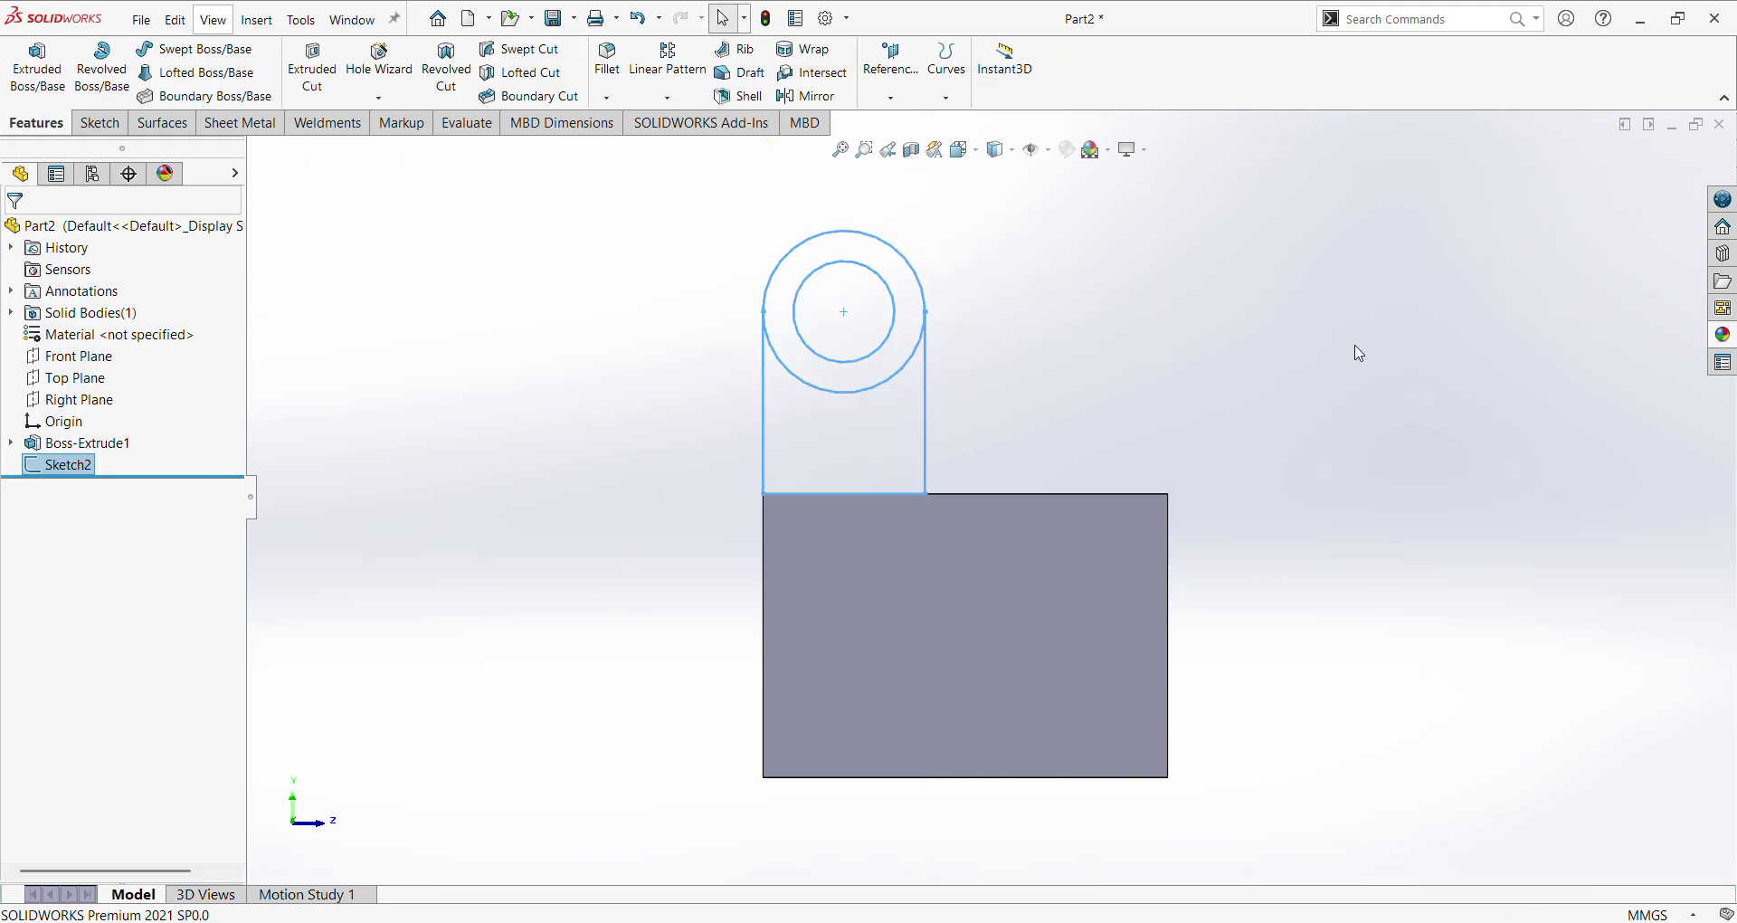
pyautogui.hotkey('ctrl', '7')
pyautogui.click(37, 64)
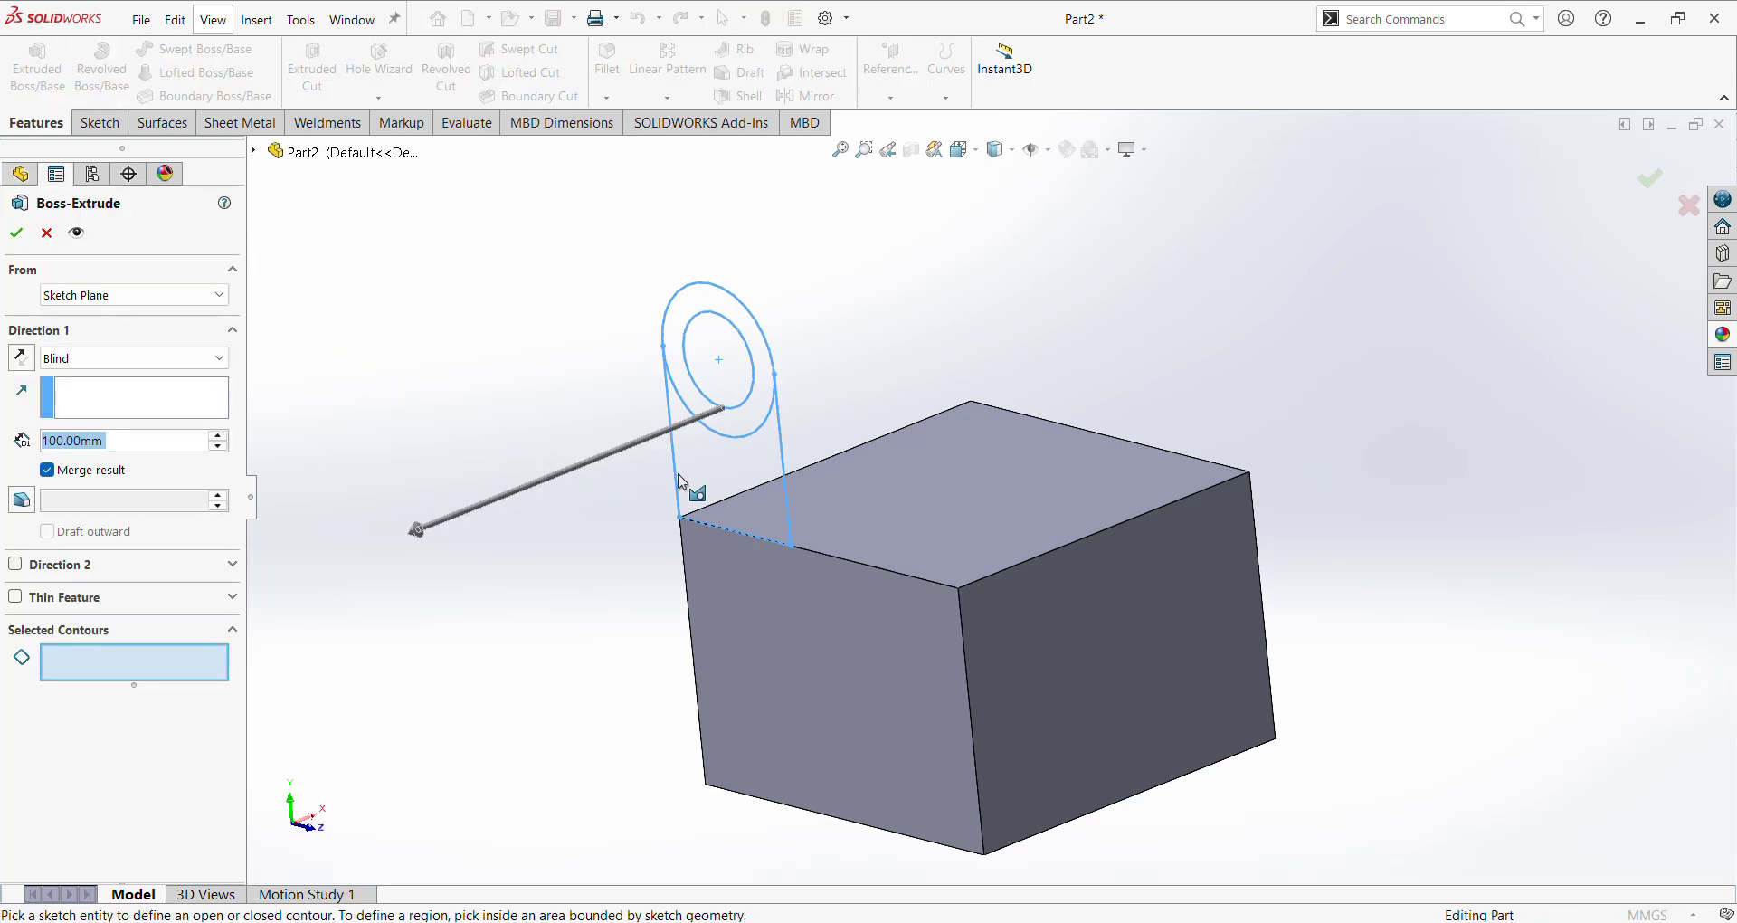
pyautogui.click(720, 467)
pyautogui.moveTo(720, 470); pyautogui.dragTo(460, 415, button='middle')
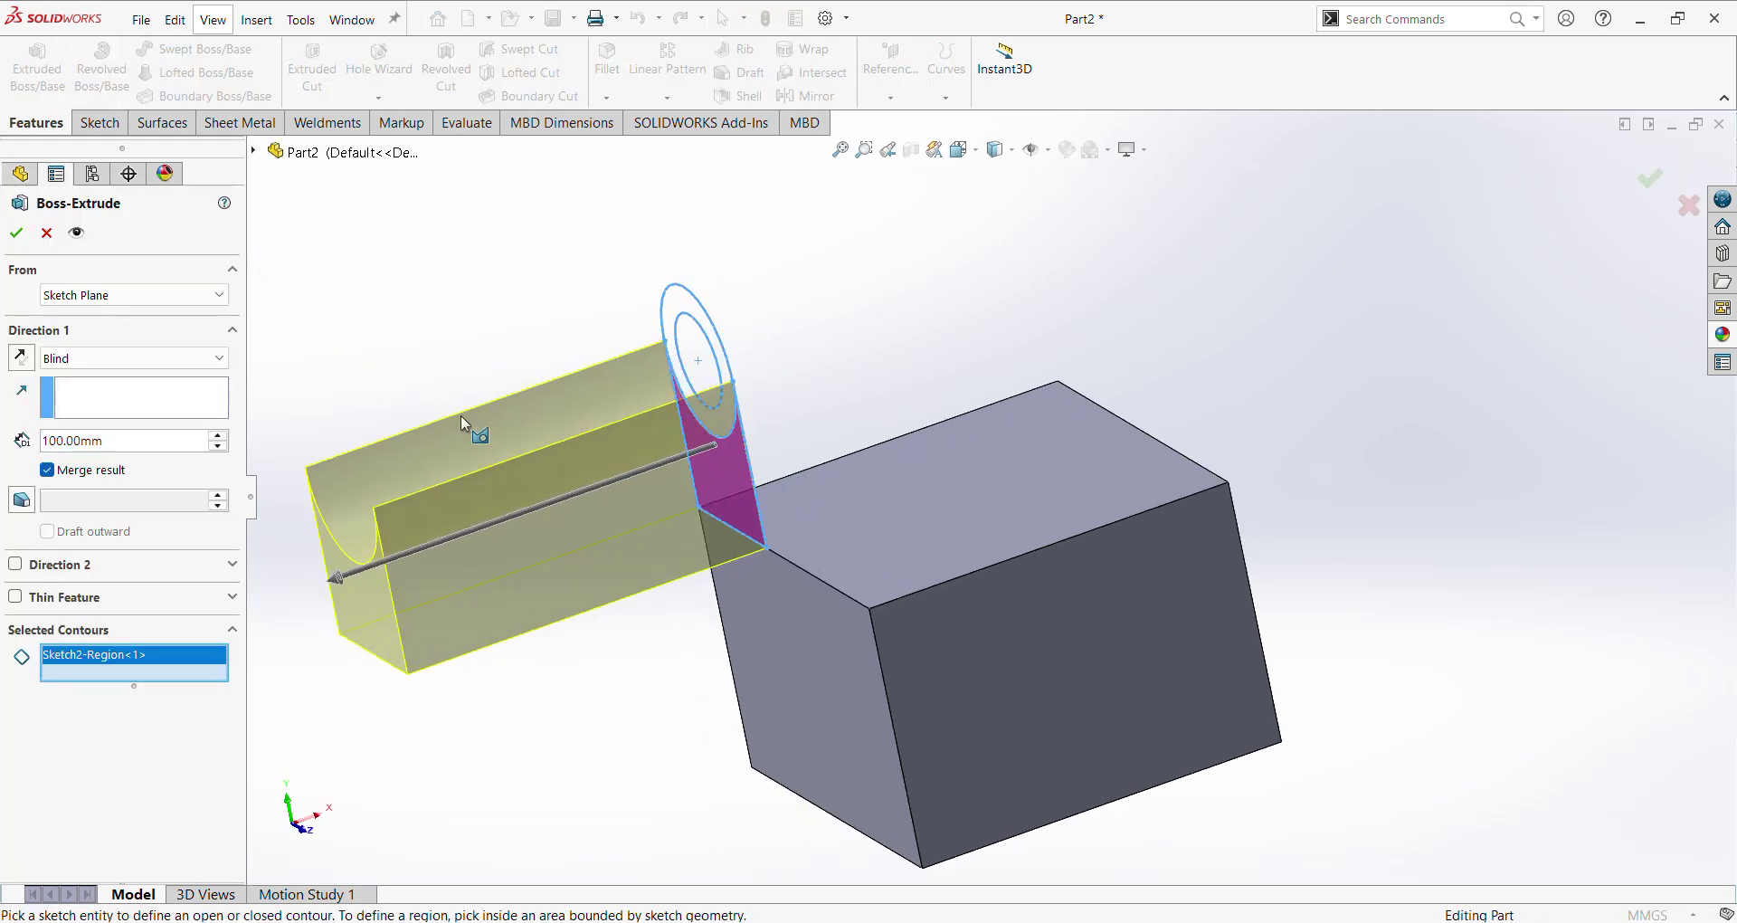
pyautogui.click(21, 358)
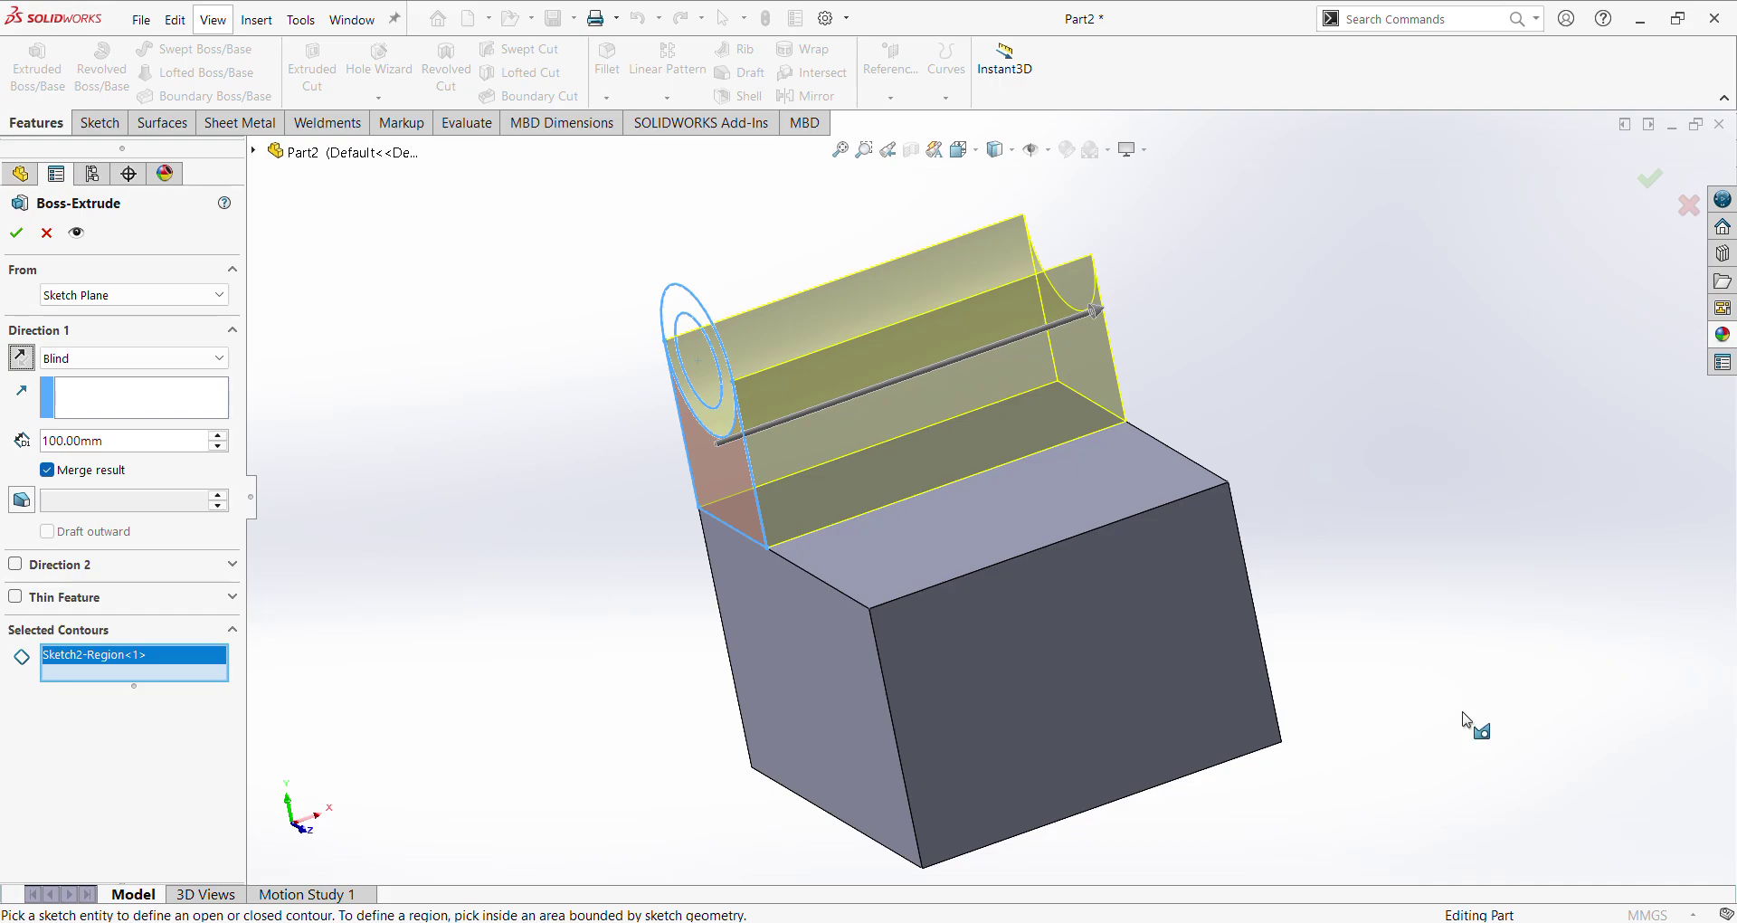
# Step: Consult the SJKD.pdf drawing for the lug's thickness and complete the extrusion with a 15 mm depth
pyautogui.click(1240, 922)
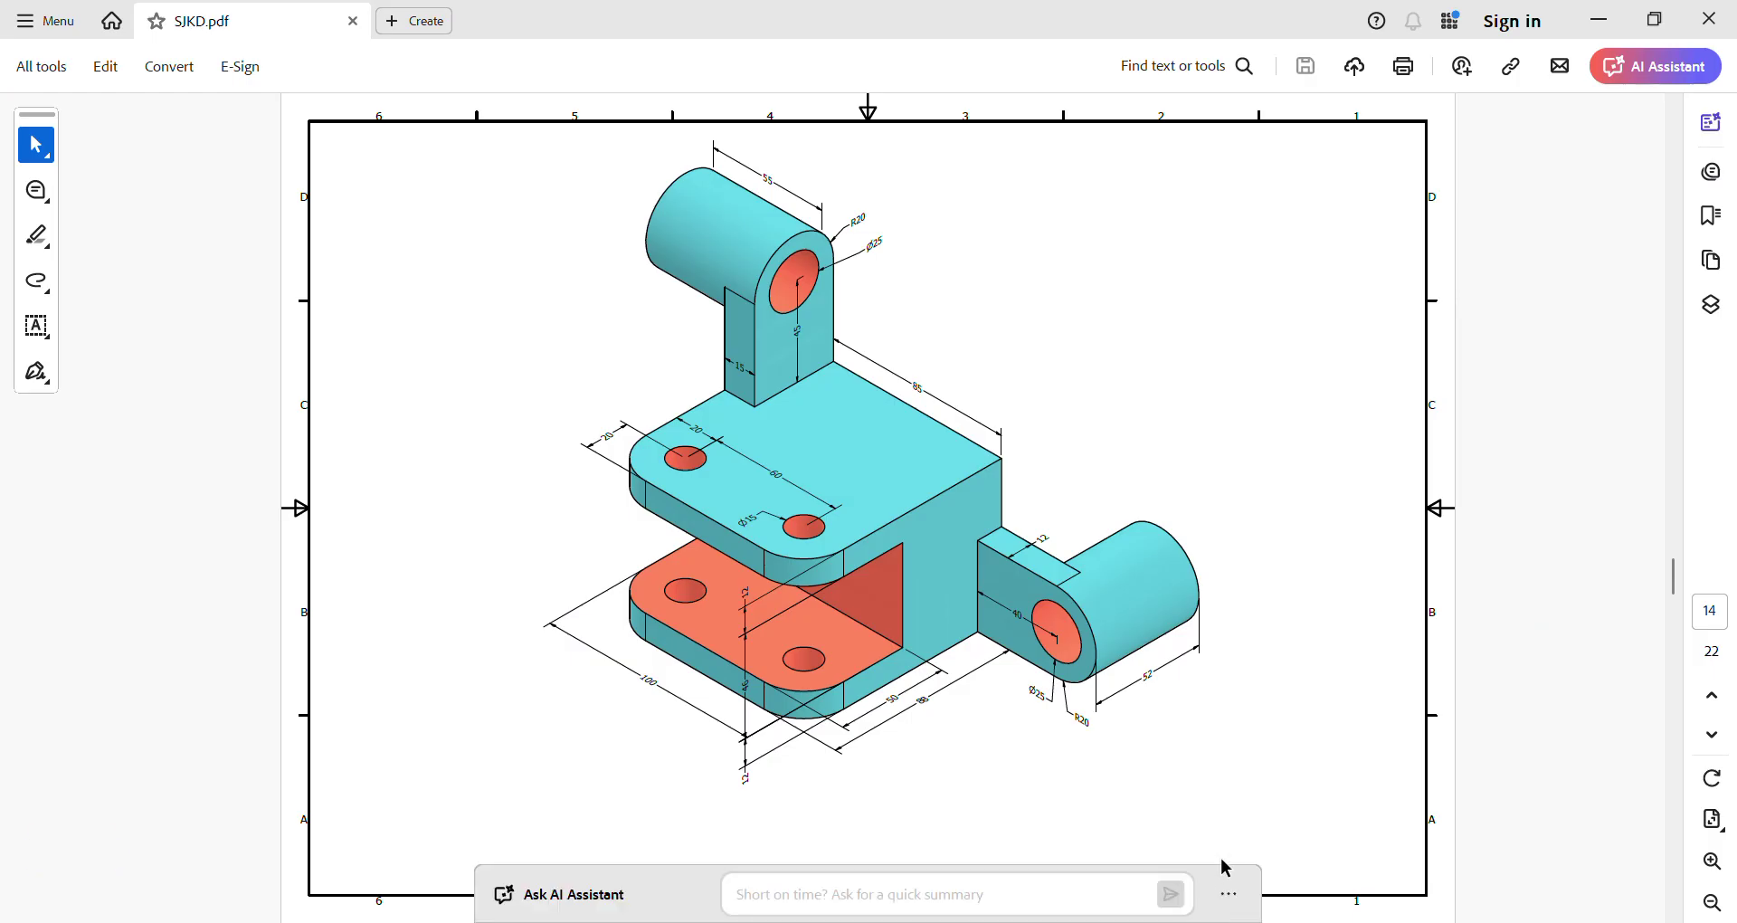
pyautogui.hotkey('alt', 'Tab')
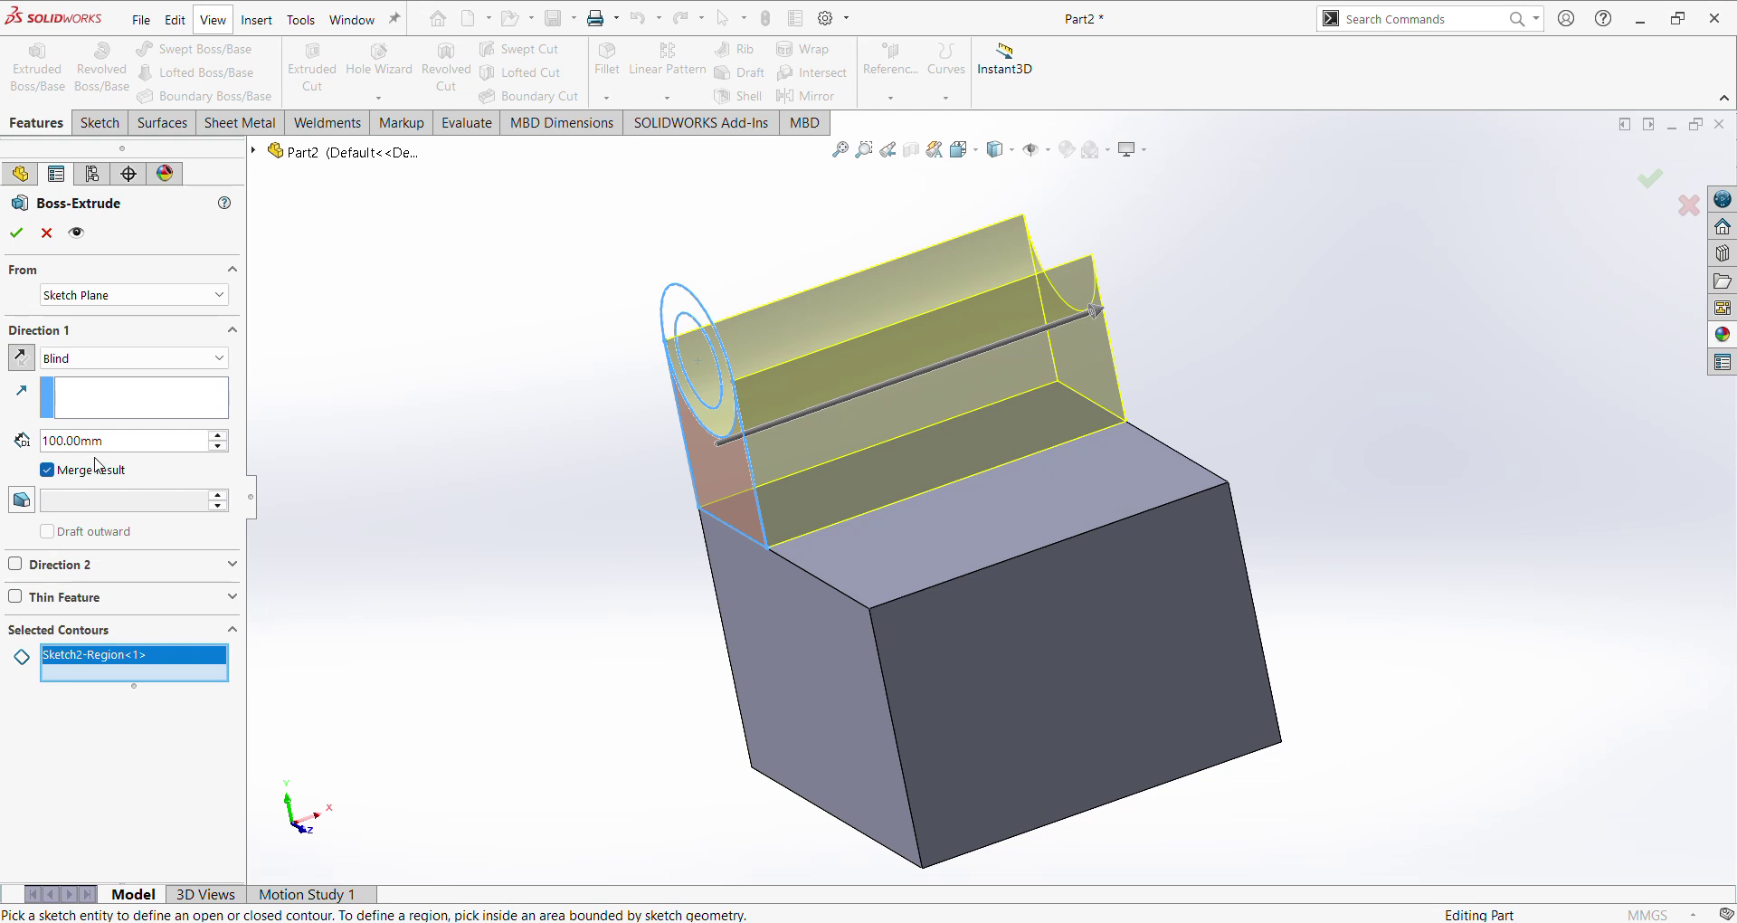
pyautogui.moveTo(747, 575); pyautogui.dragTo(705, 650, button='middle')
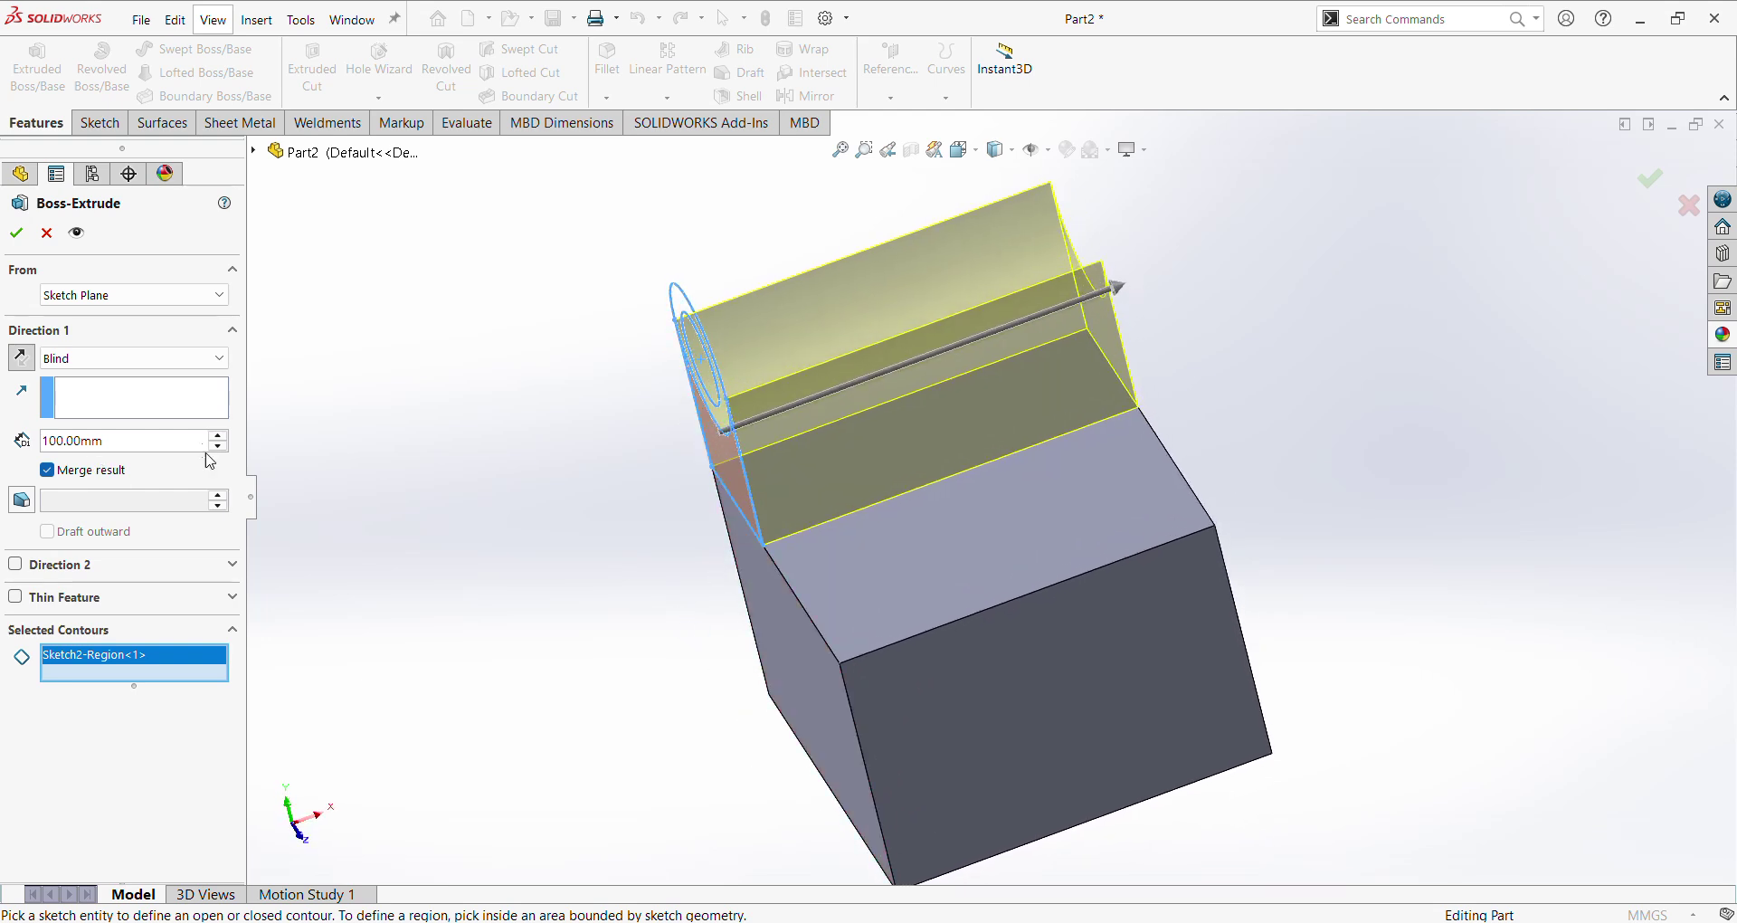
pyautogui.click(55, 446)
pyautogui.write('15')
pyautogui.press('Return')
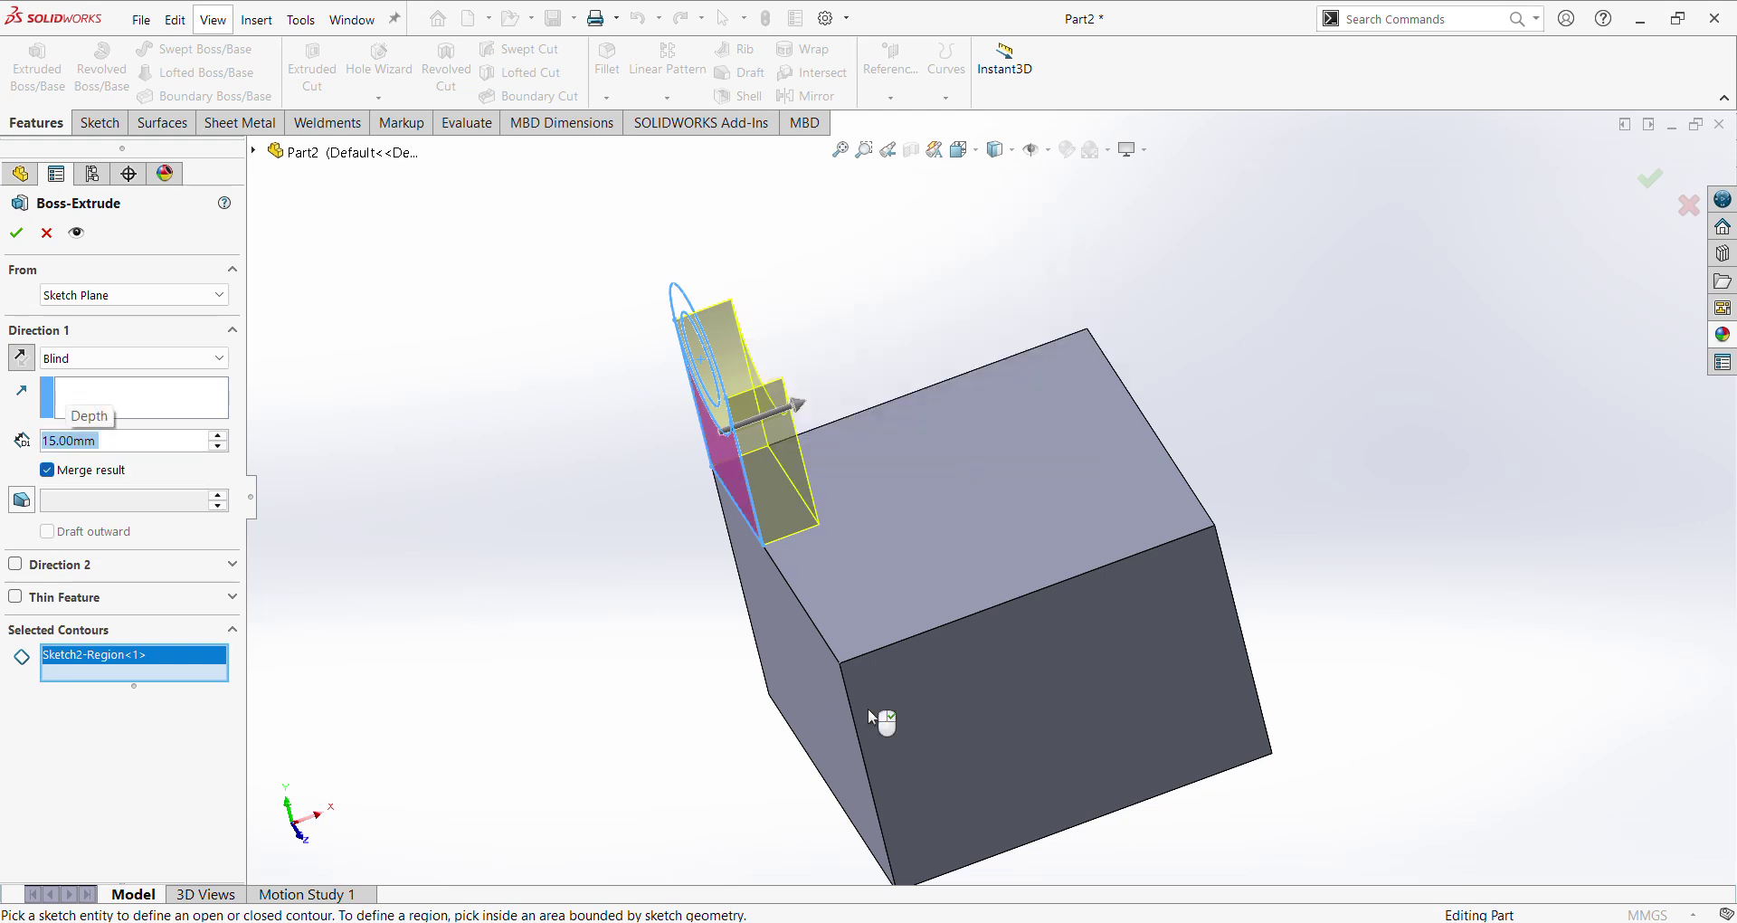
pyautogui.rightClick(873, 719)
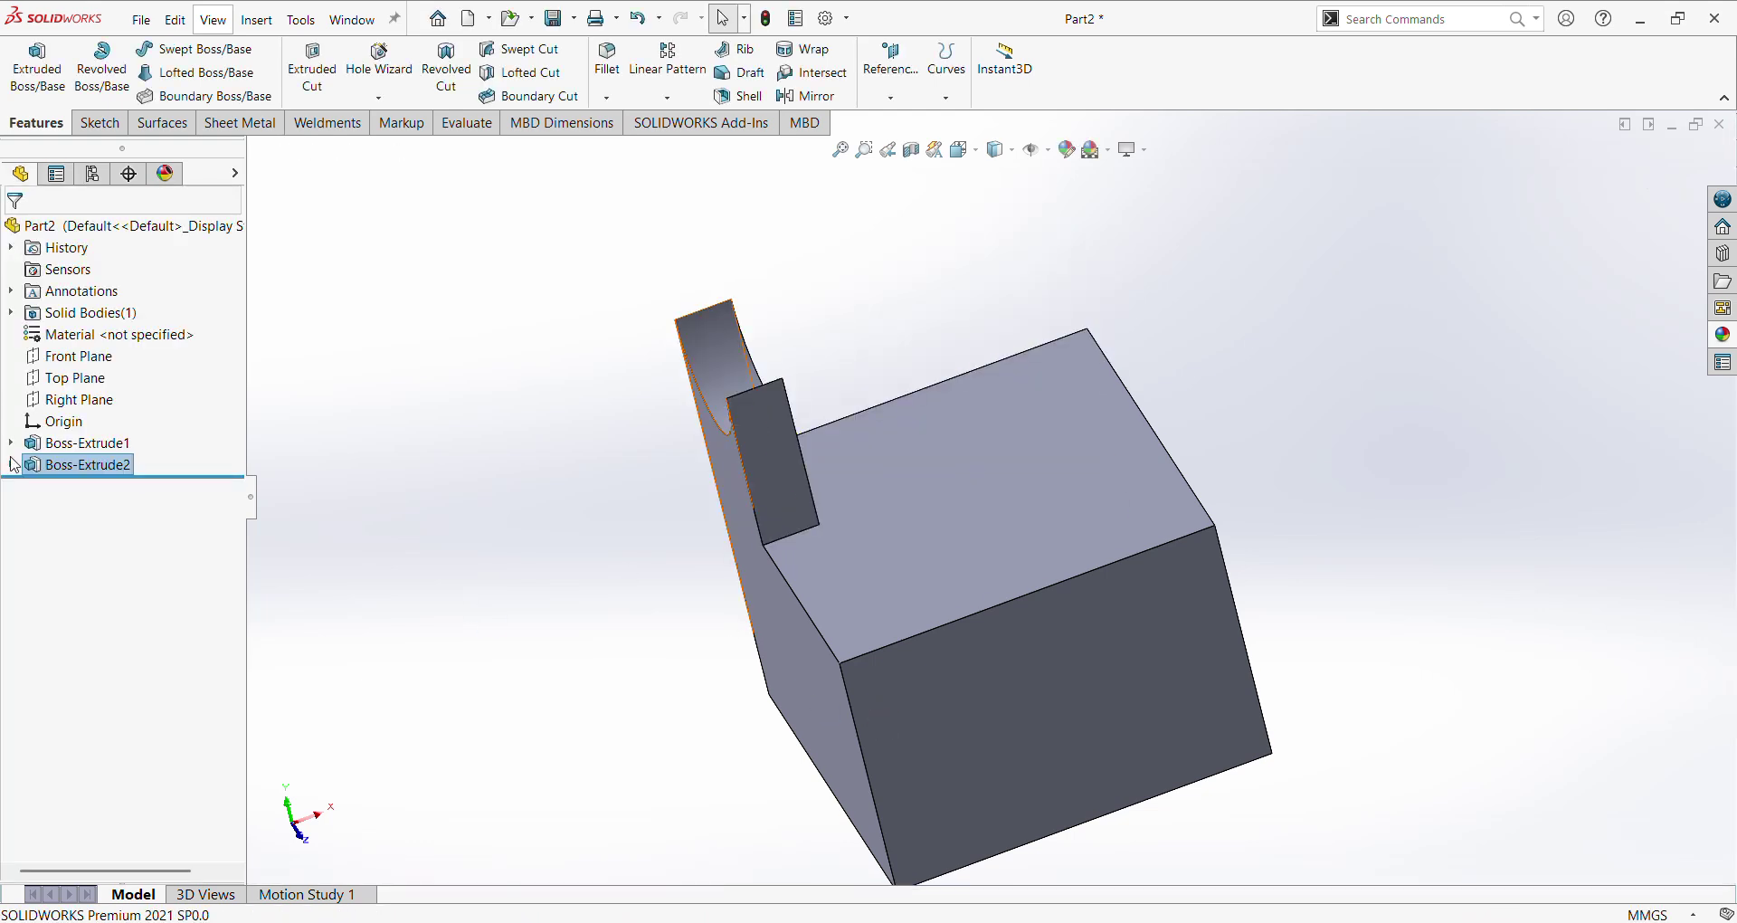
# Step: Reuse the lug sketch to set up a boss extrusion of the ring between the circles, 55 mm deep per the SJKD.pdf drawing
pyautogui.click(11, 467)
pyautogui.click(81, 487)
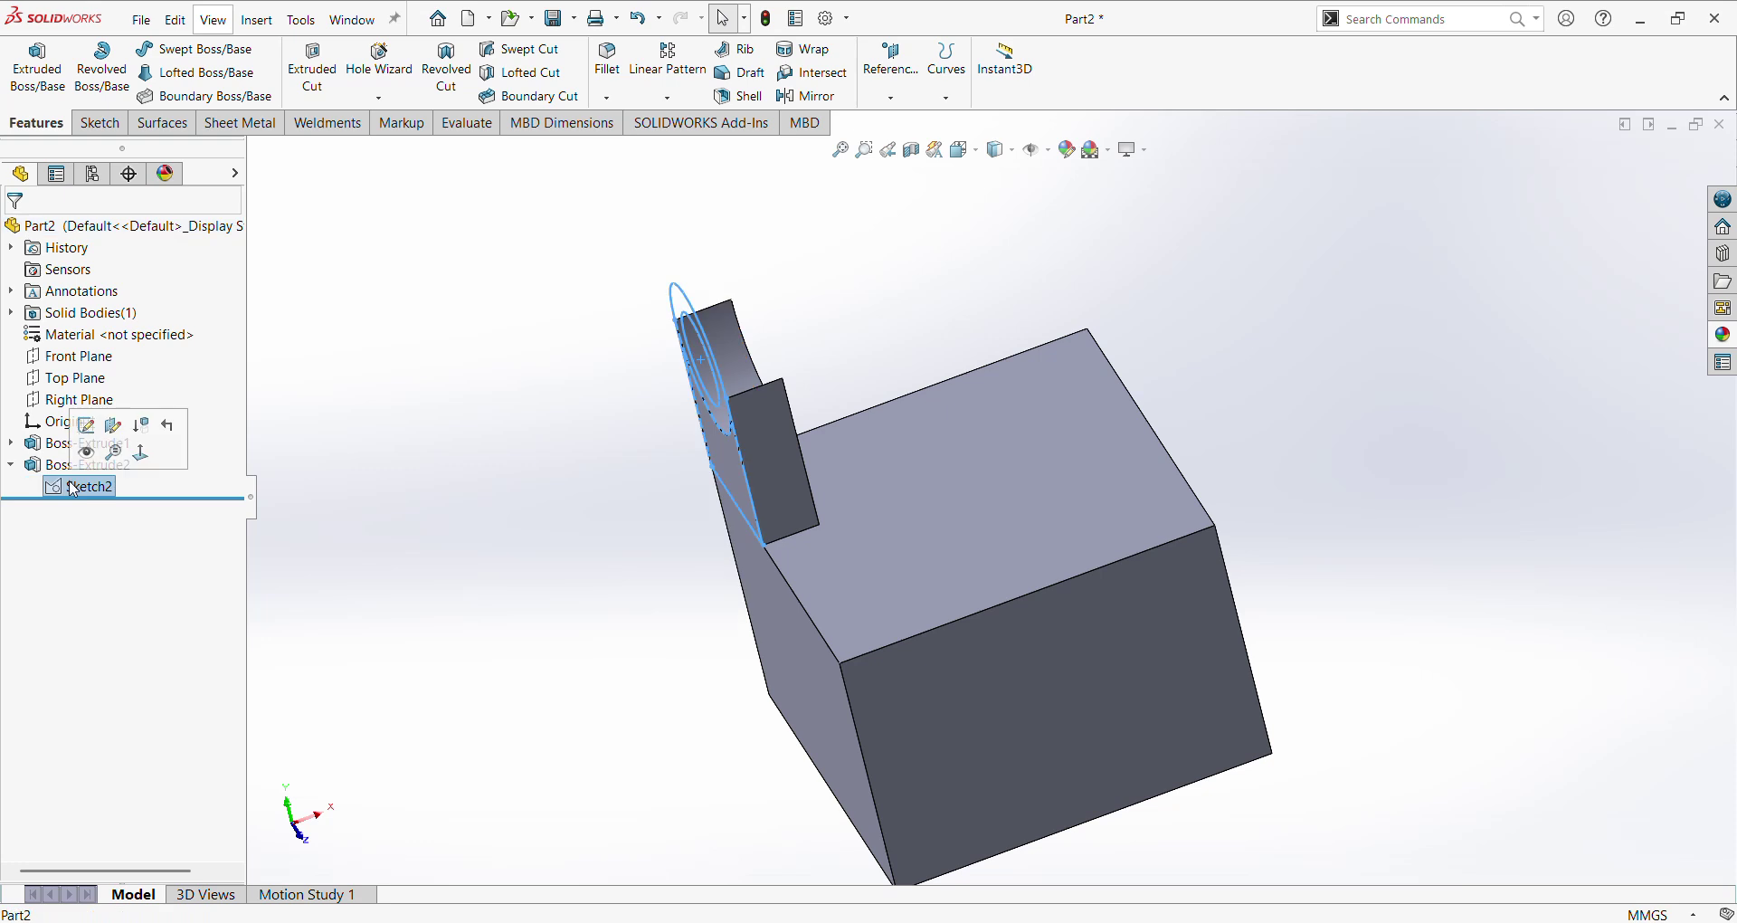
pyautogui.click(38, 68)
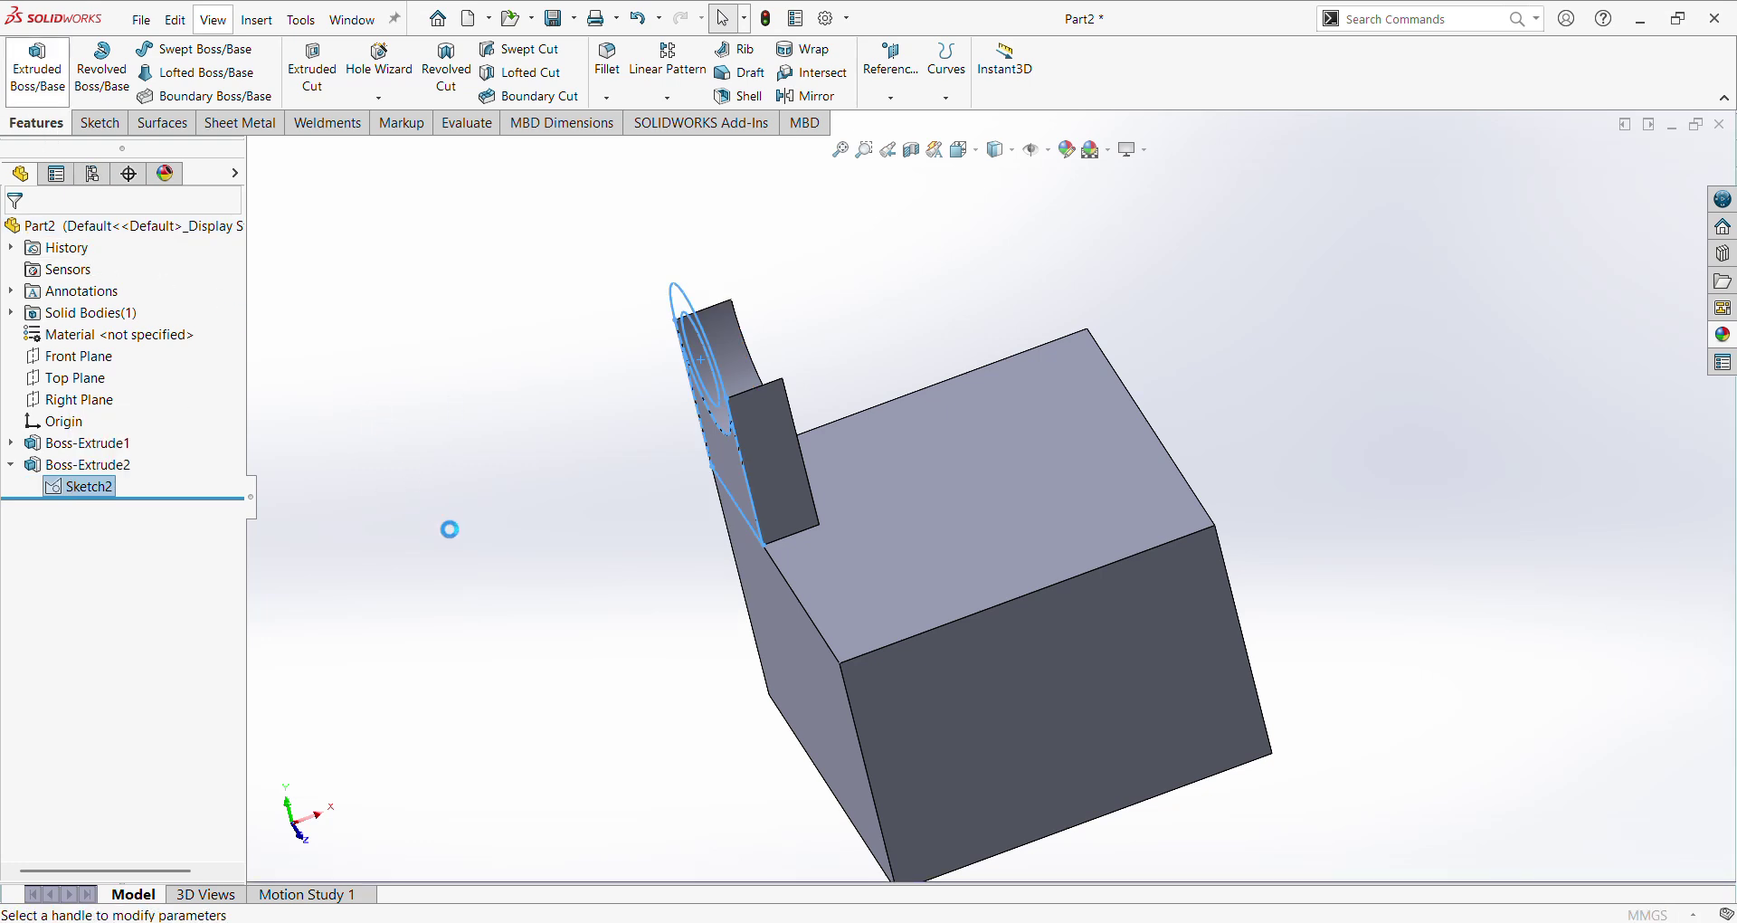
pyautogui.click(685, 309)
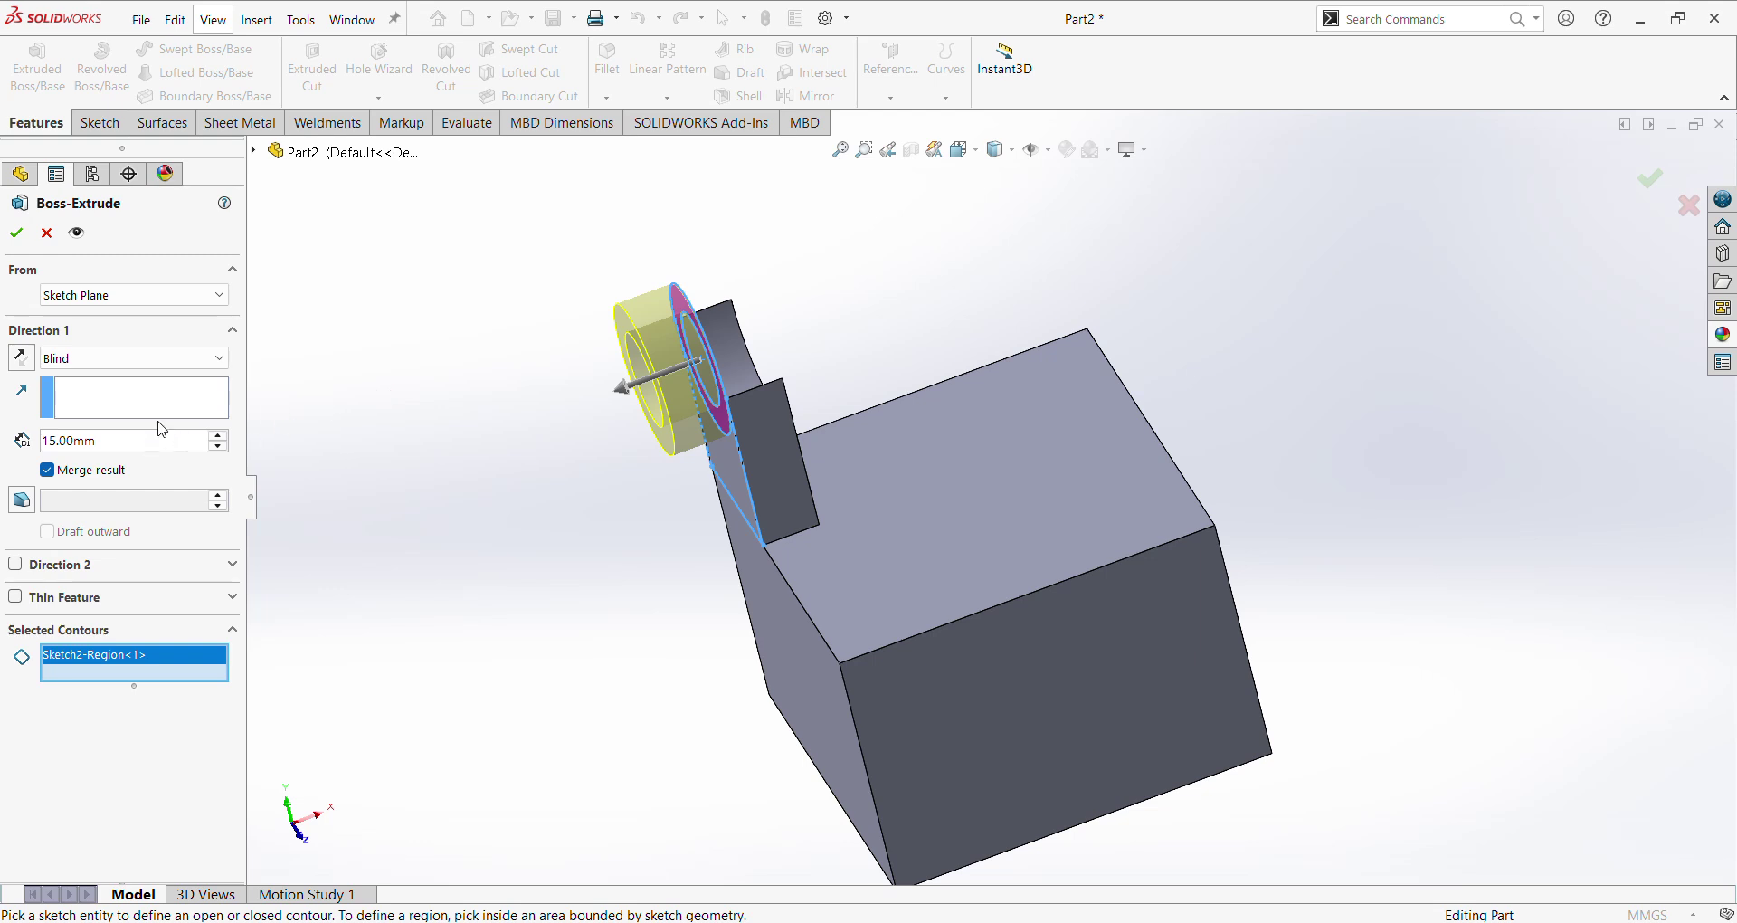
pyautogui.click(199, 358)
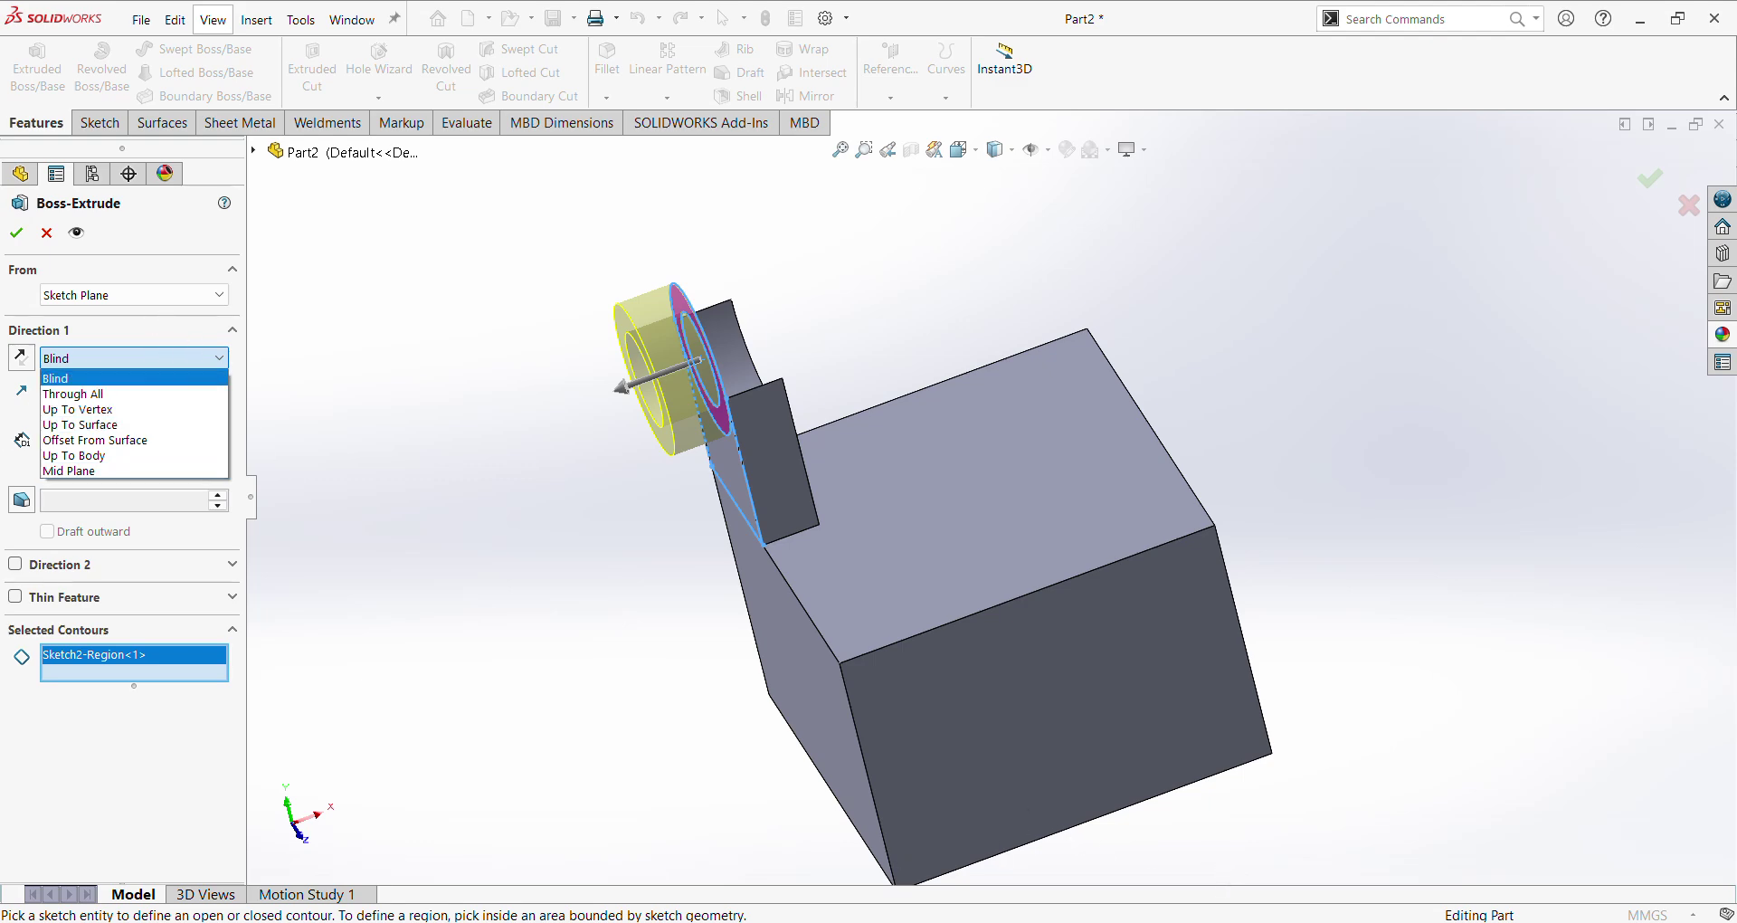
pyautogui.hotkey('alt', 'Tab')
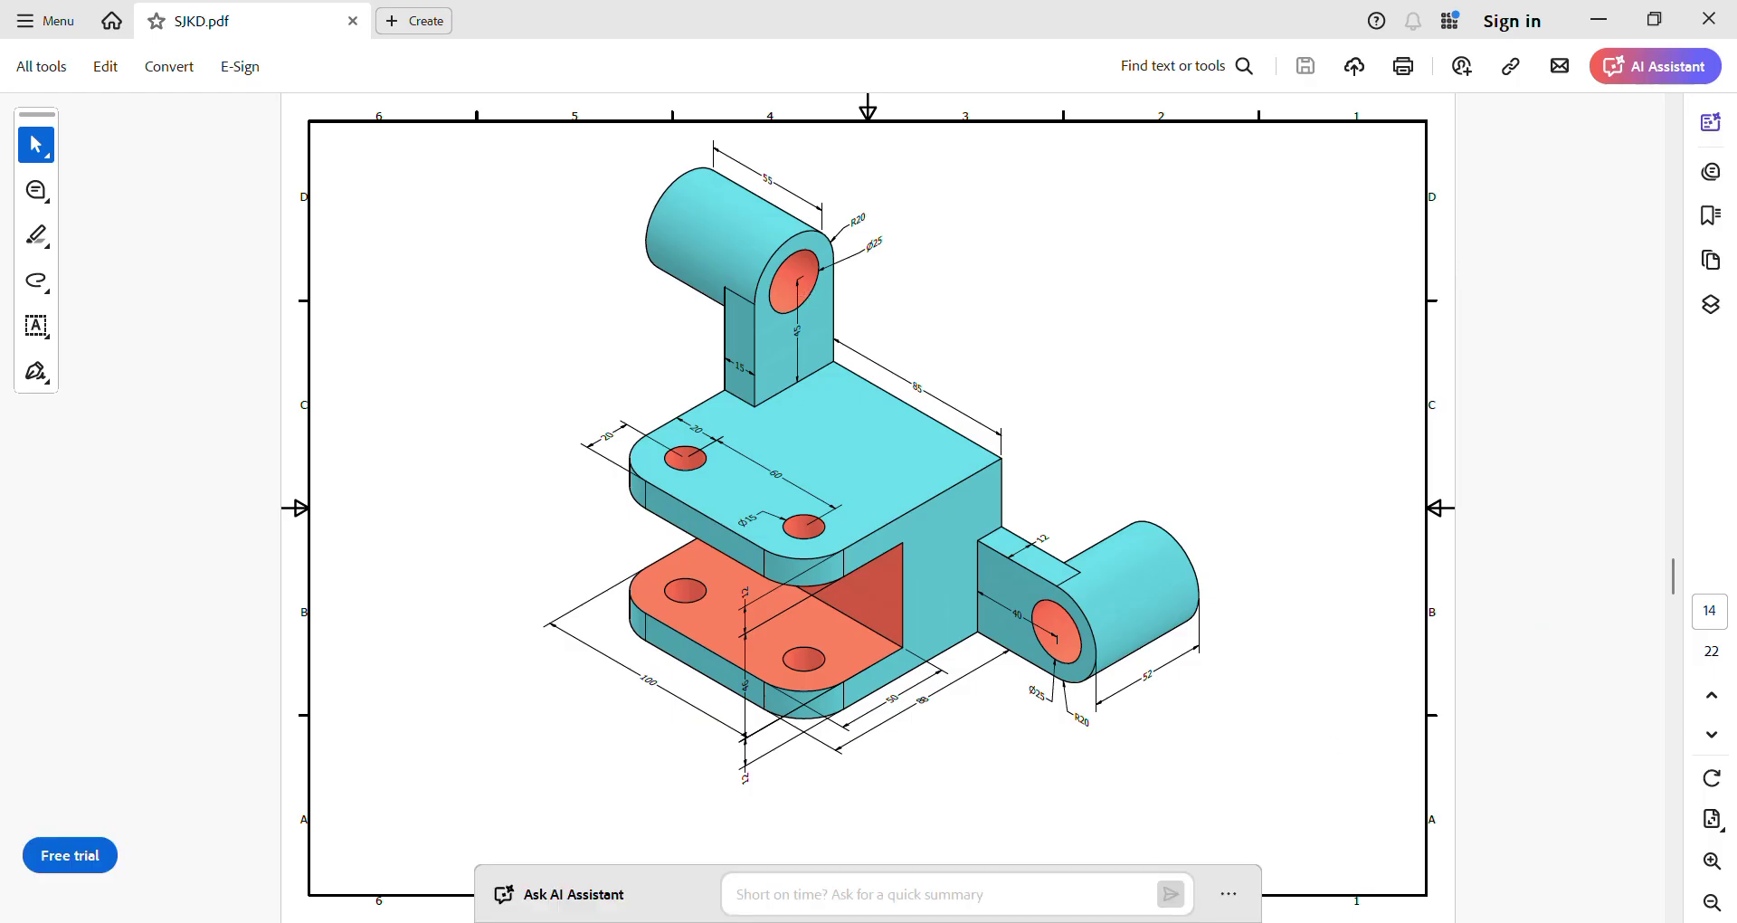
pyautogui.hotkey('alt', 'Tab')
pyautogui.moveTo(131, 441); pyautogui.dragTo(5, 452)
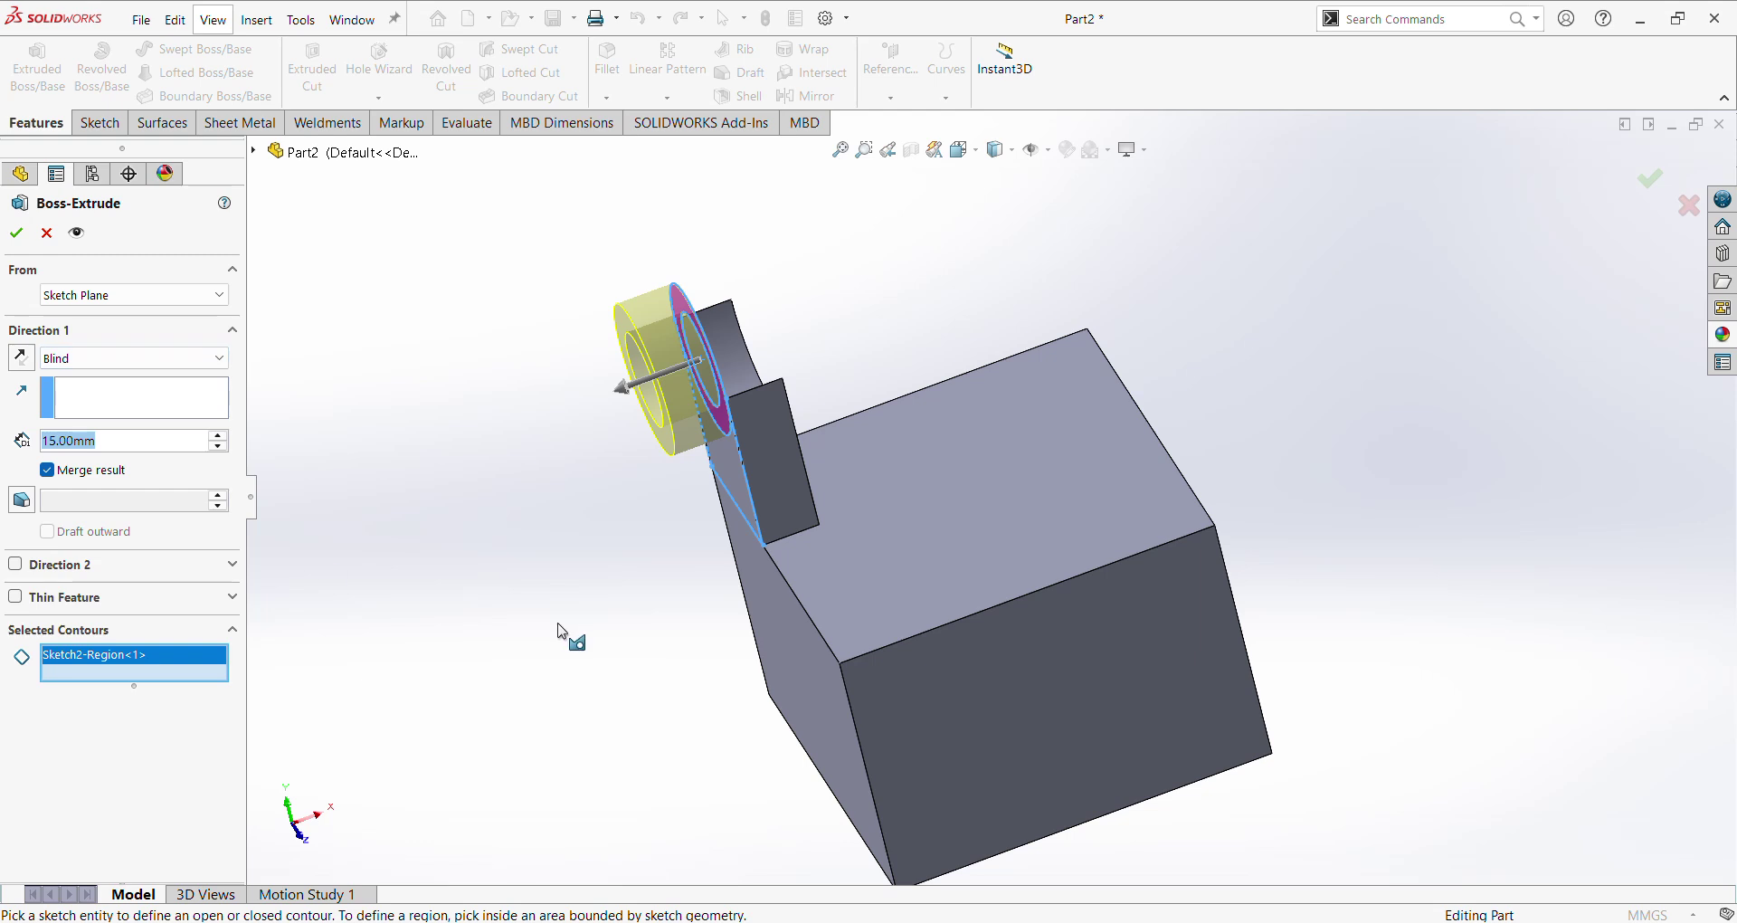
pyautogui.write('55')
pyautogui.press('Return')
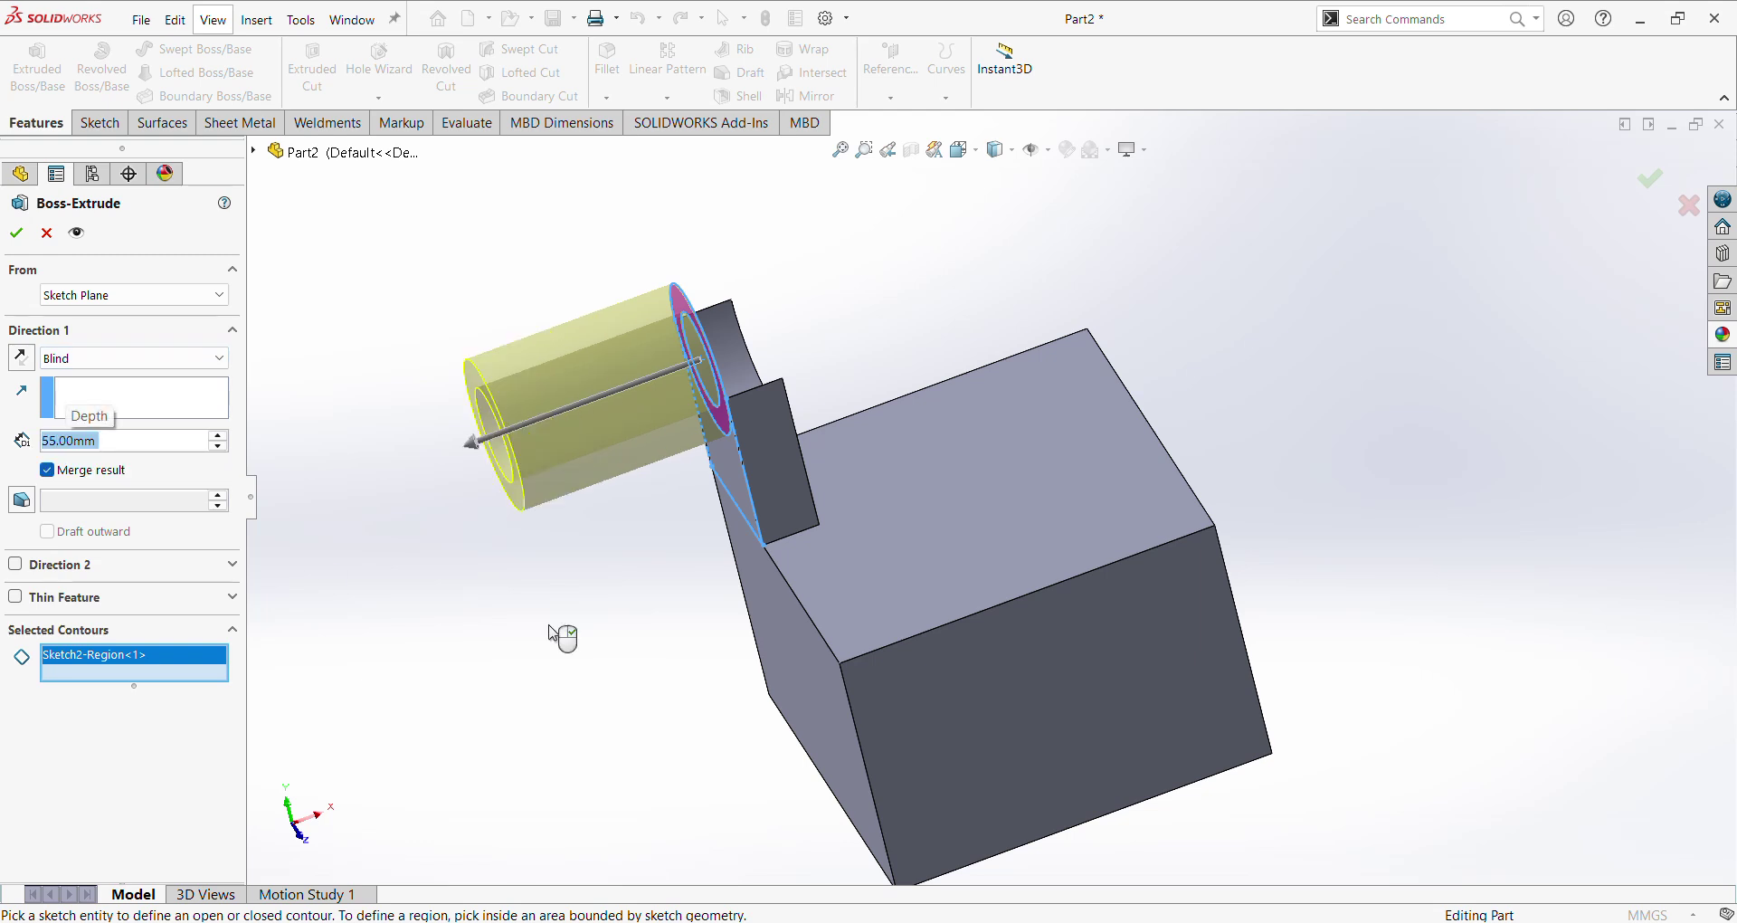
# Step: Start the ring extrusion from a 15 mm offset, reversed so the cylinder begins at the lug's inner face
pyautogui.click(208, 360)
pyautogui.click(210, 374)
pyautogui.click(136, 295)
pyautogui.click(81, 361)
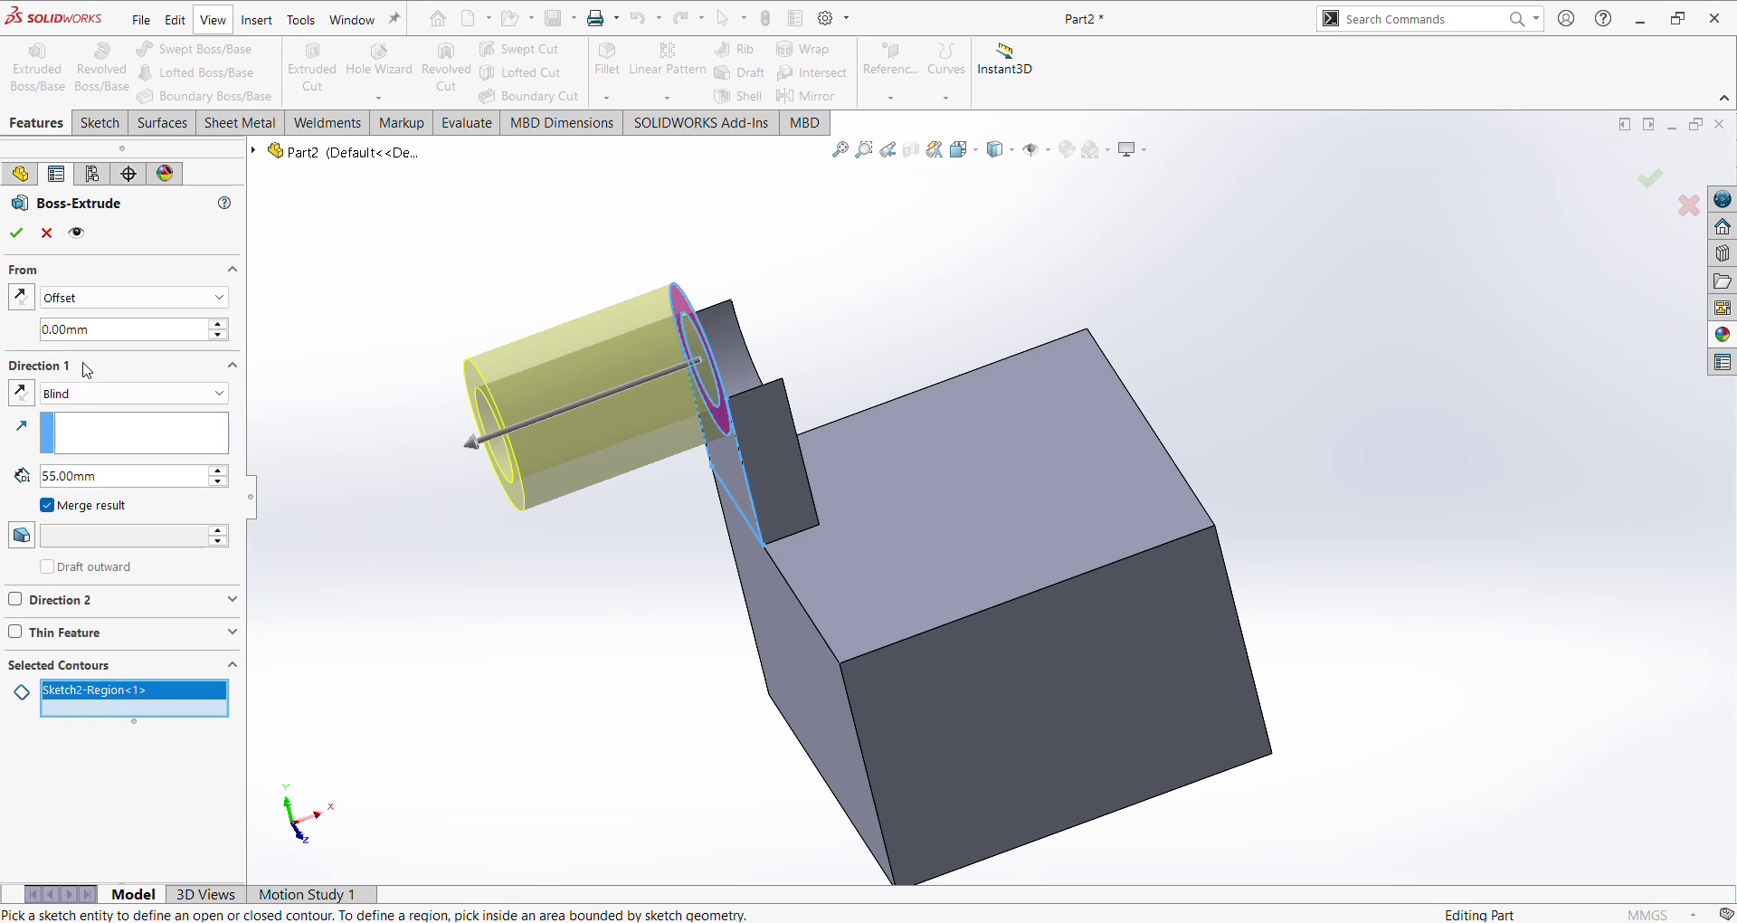
pyautogui.click(127, 327)
pyautogui.write('15')
pyautogui.press('Return')
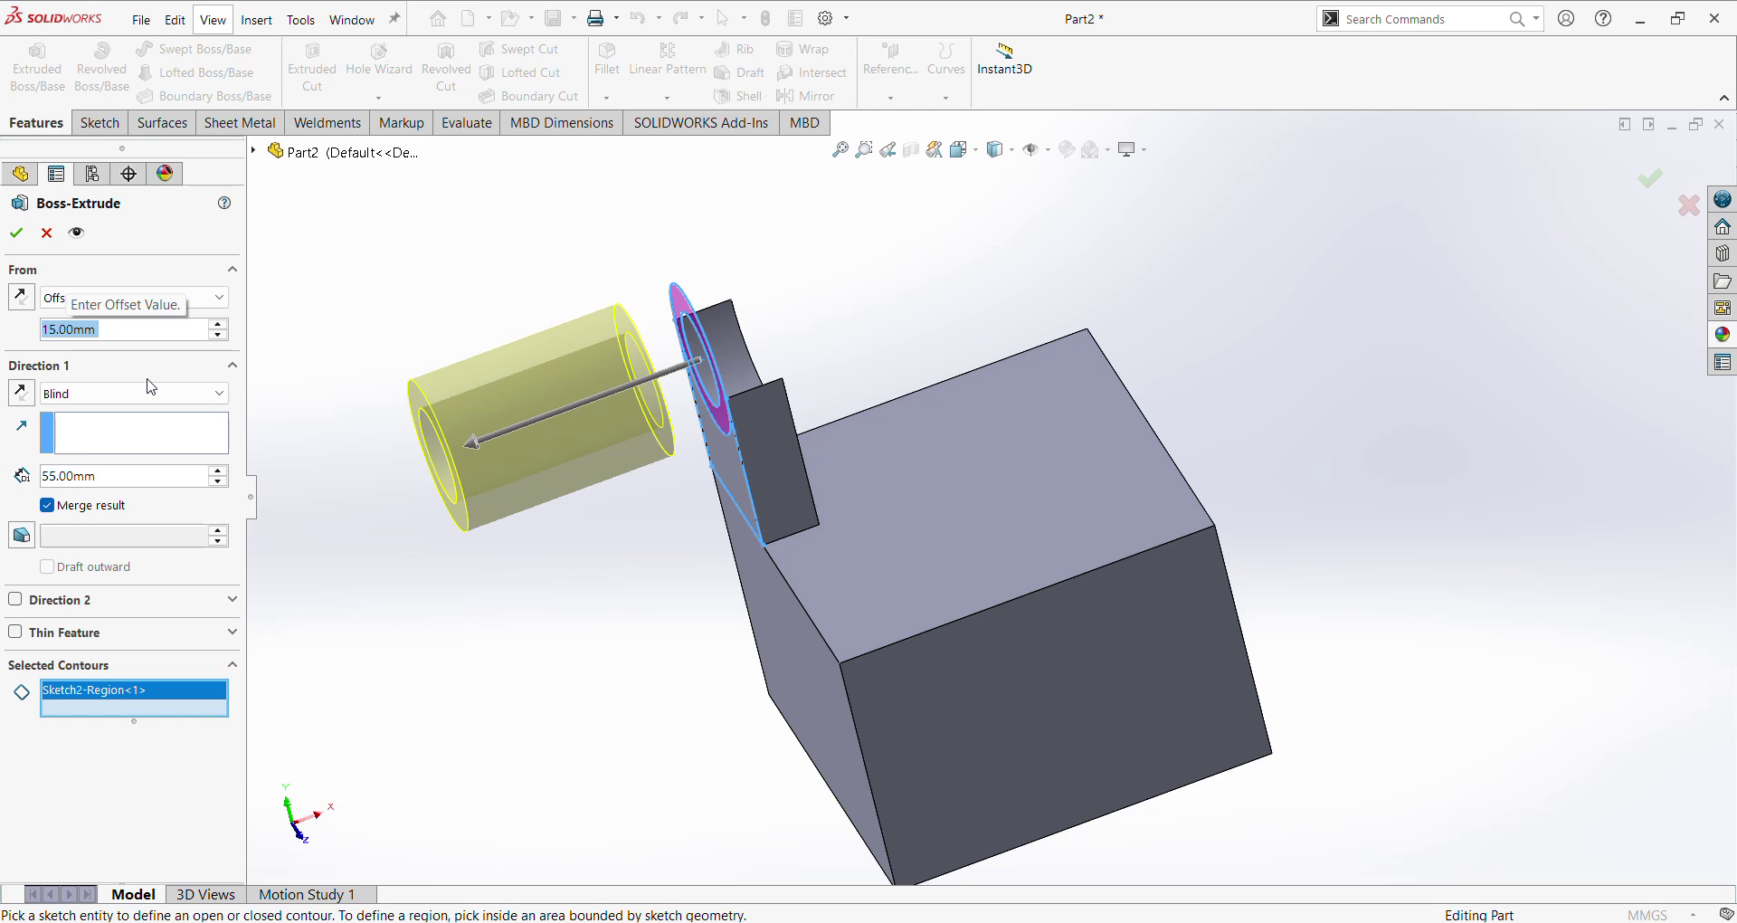
pyautogui.click(22, 297)
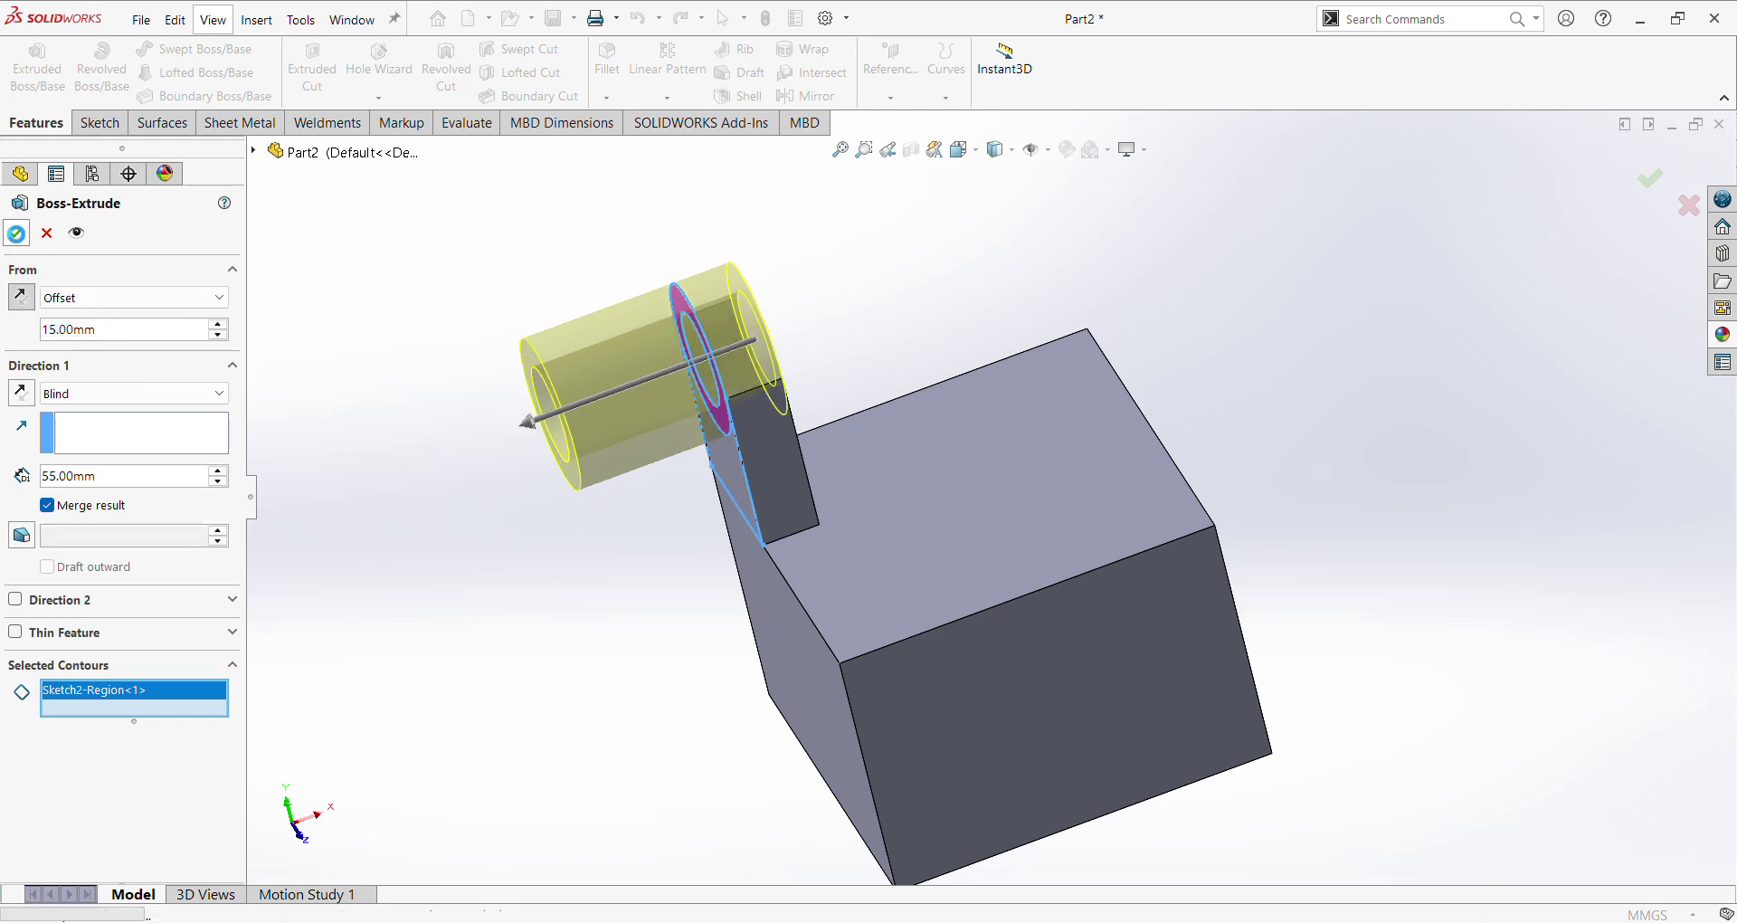
# Step: Complete the ring extrusion and open a sketch on the block's rear face that is flush with the lug's narrow side
pyautogui.click(16, 233)
pyautogui.moveTo(1439, 661); pyautogui.dragTo(1384, 667, button='middle')
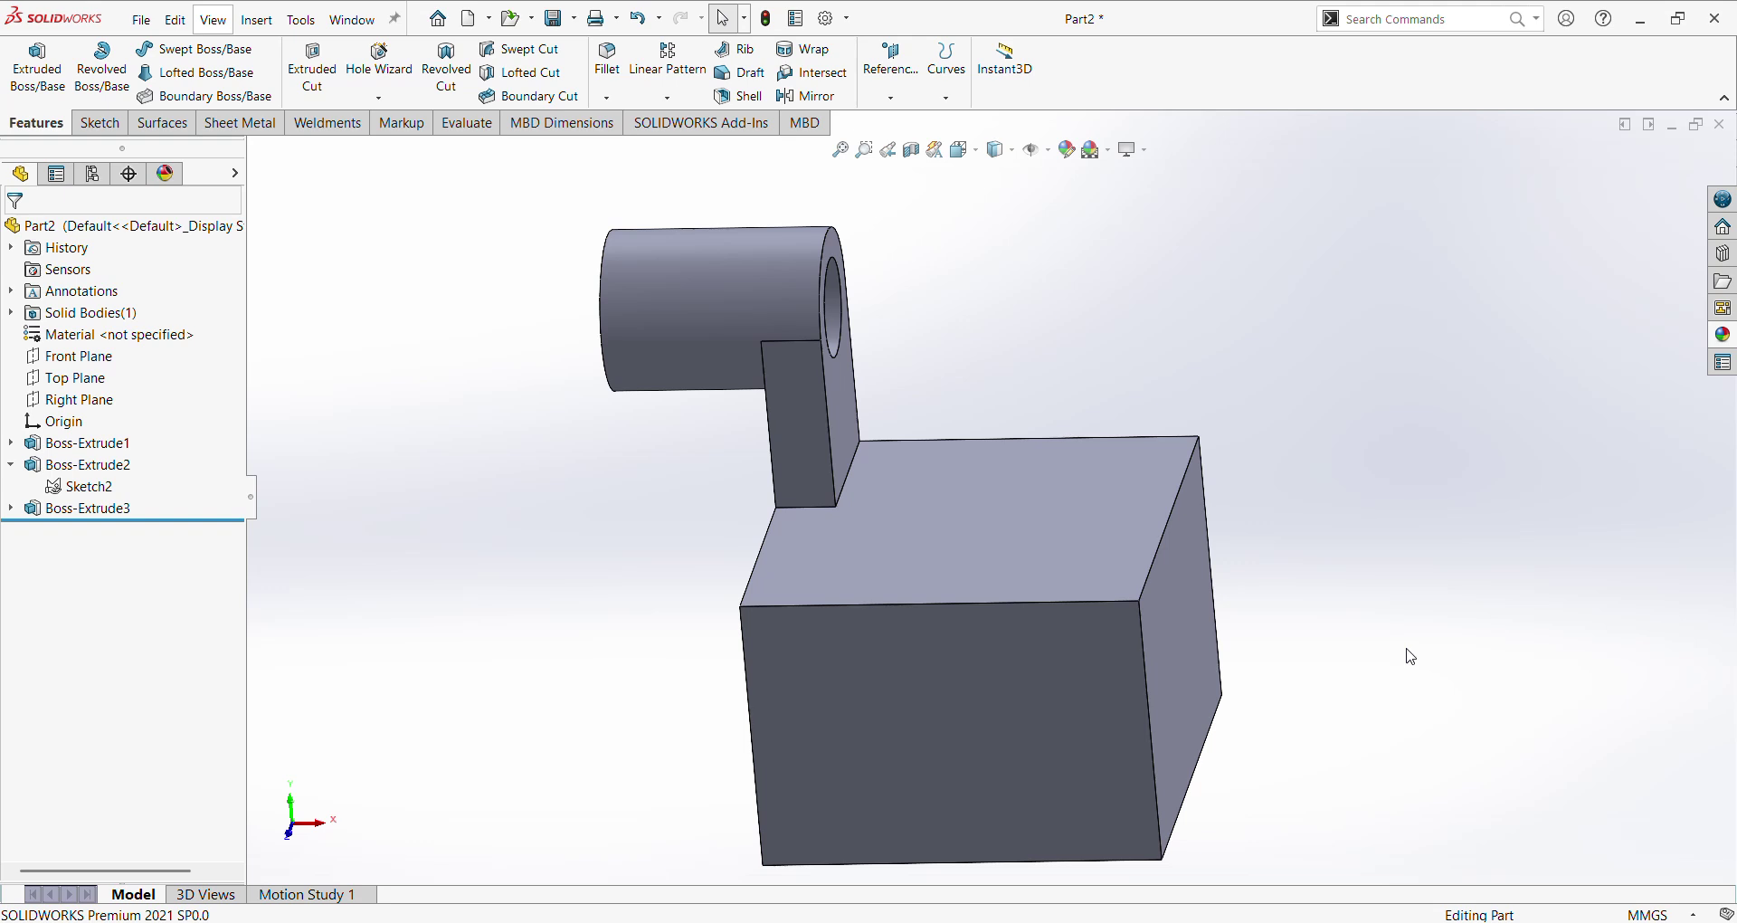
pyautogui.hotkey('ctrl', '7')
pyautogui.moveTo(1420, 706); pyautogui.dragTo(1018, 624, button='middle')
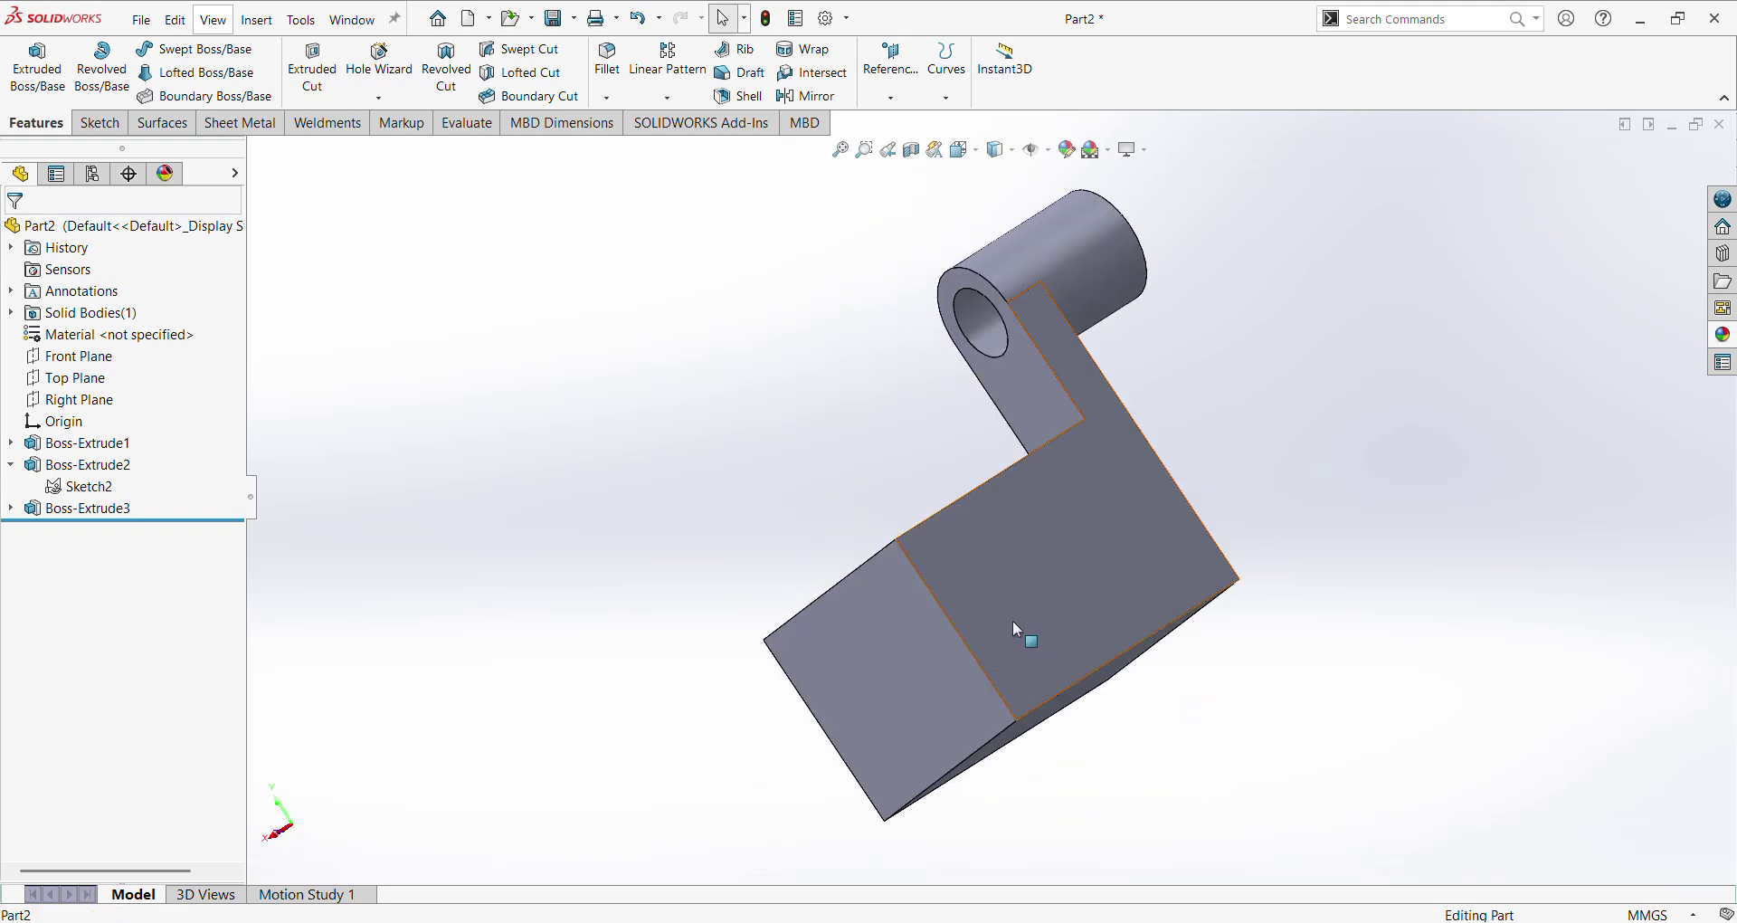
pyautogui.click(1014, 623)
pyautogui.click(1094, 569)
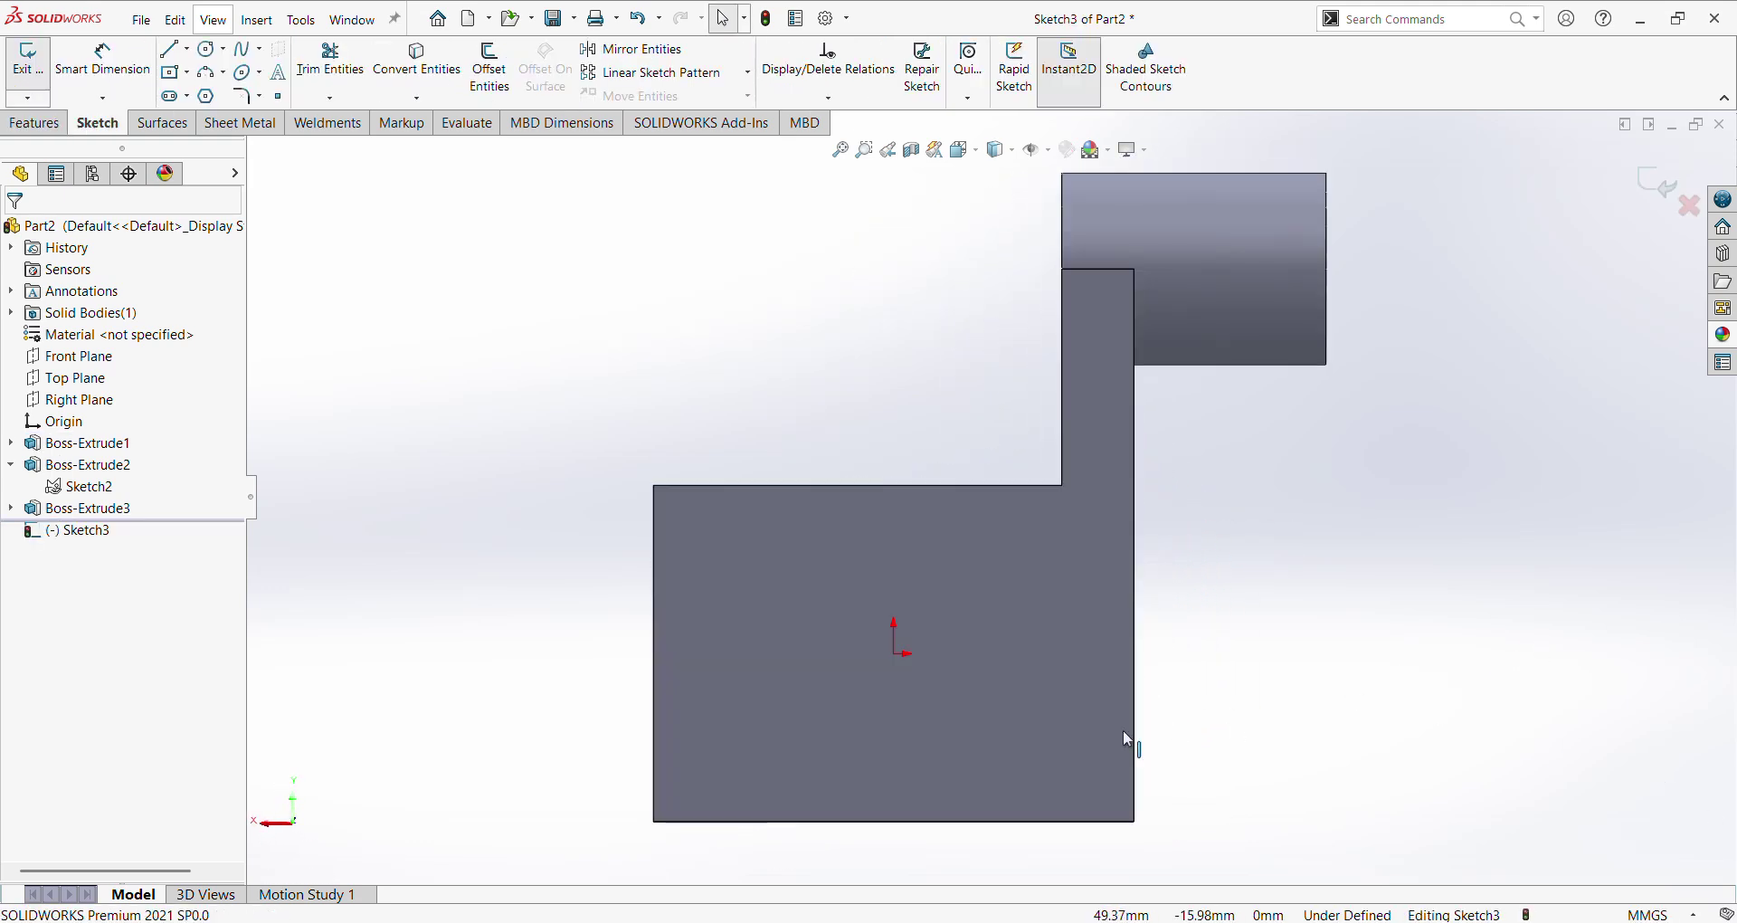
pyautogui.moveTo(1082, 727); pyautogui.dragTo(1111, 695, button='middle')
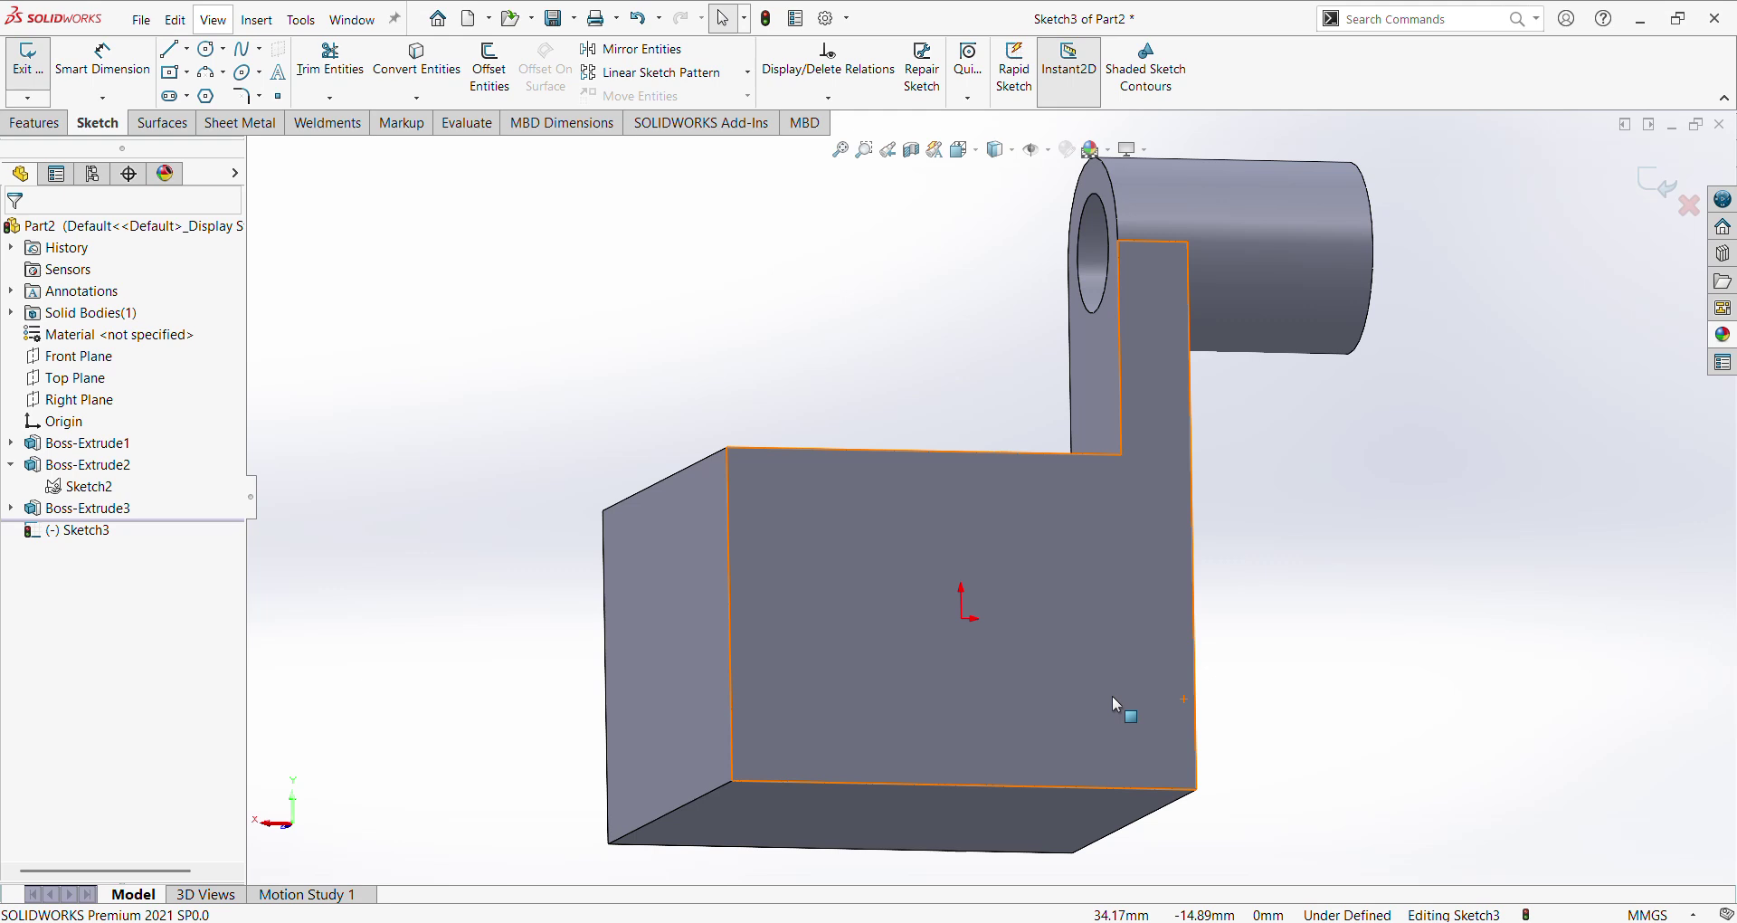
pyautogui.hotkey('ctrl', '8')
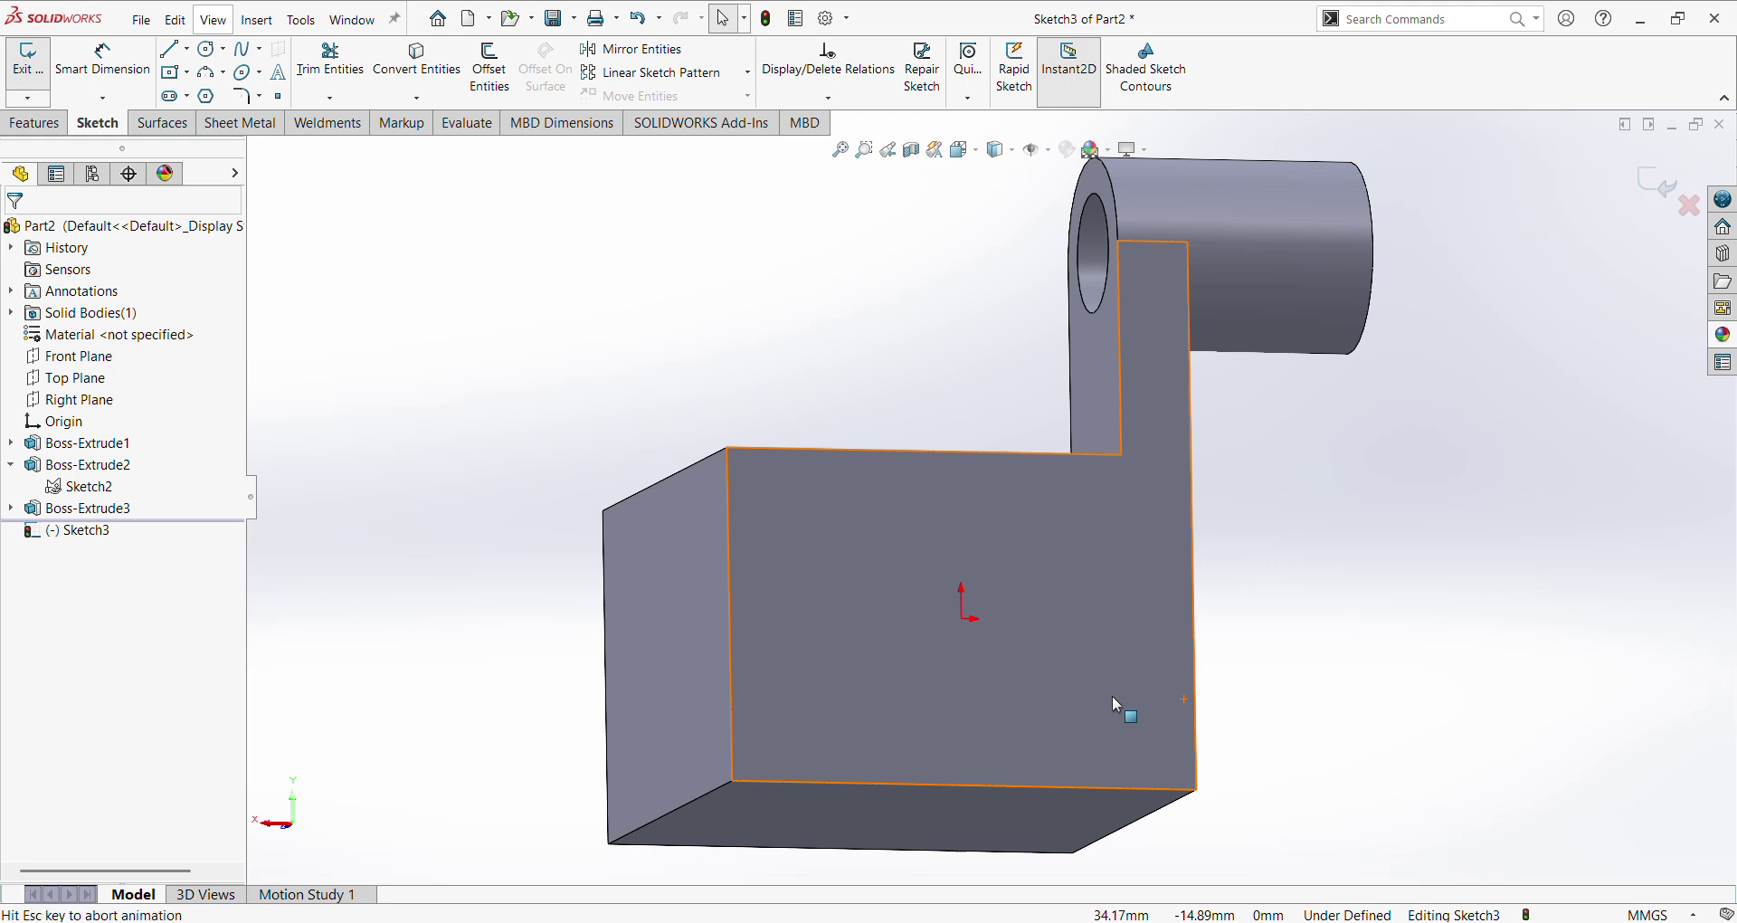
pyautogui.keyDown('ctrl'); pyautogui.moveTo(1201, 752); pyautogui.dragTo(1382, 609, button='middle'); pyautogui.keyUp('ctrl')
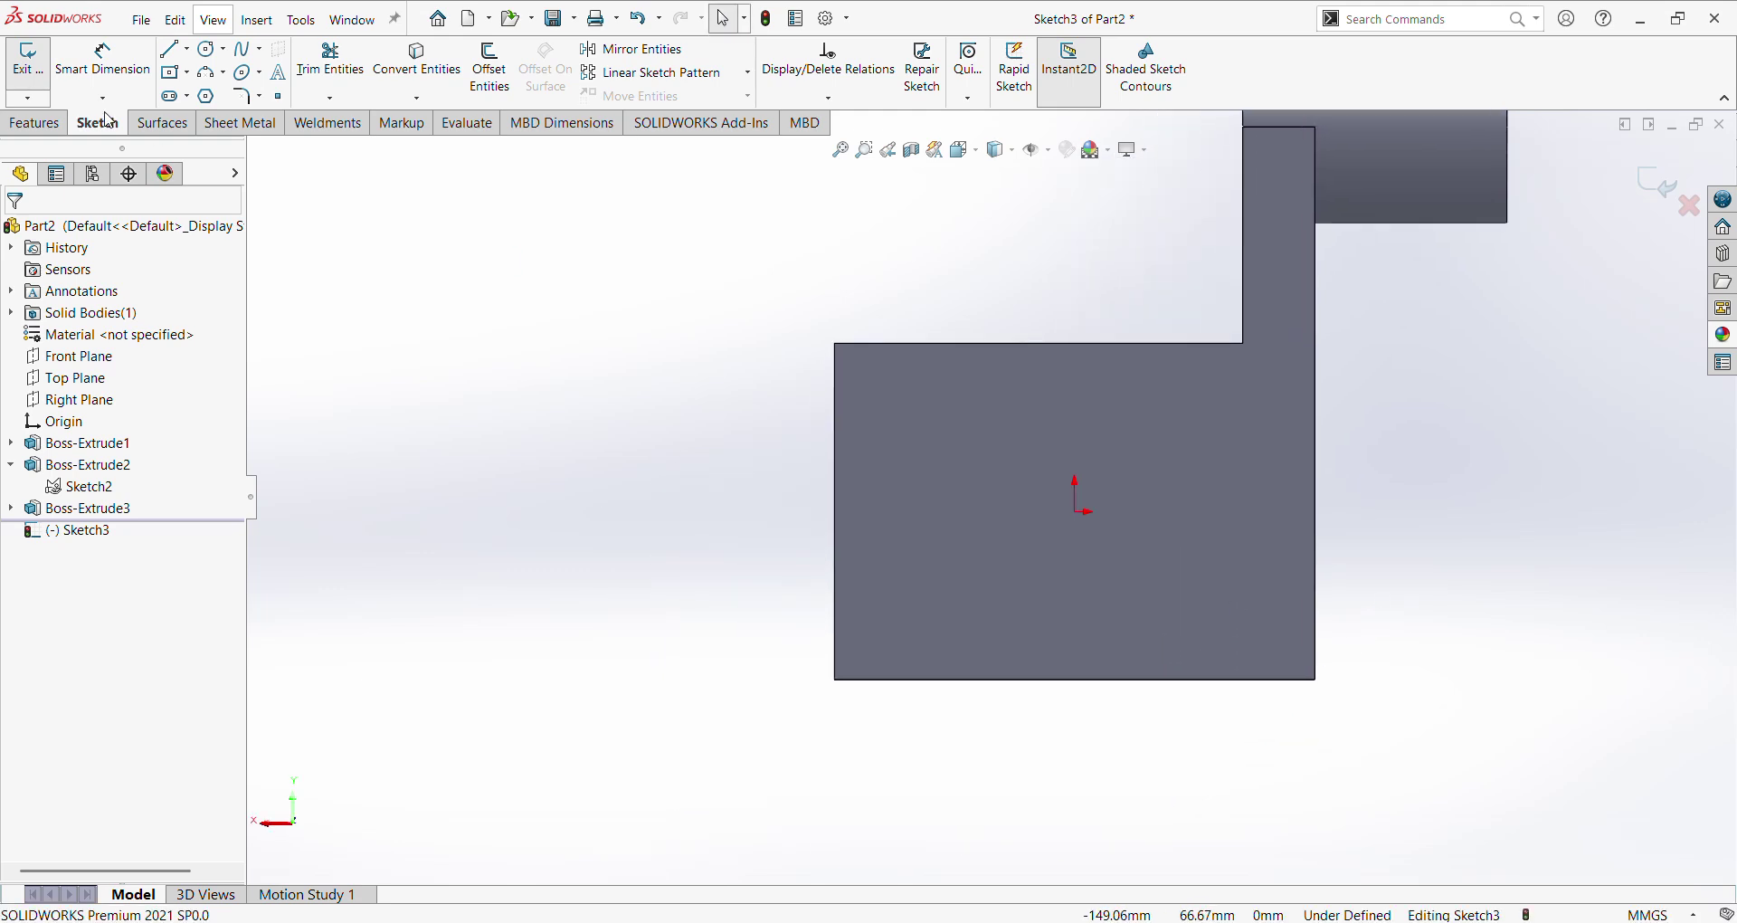
# Step: Sketch two concentric circles in the space beside the block's lower half, the inner one about 22 mm in diameter
pyautogui.click(205, 52)
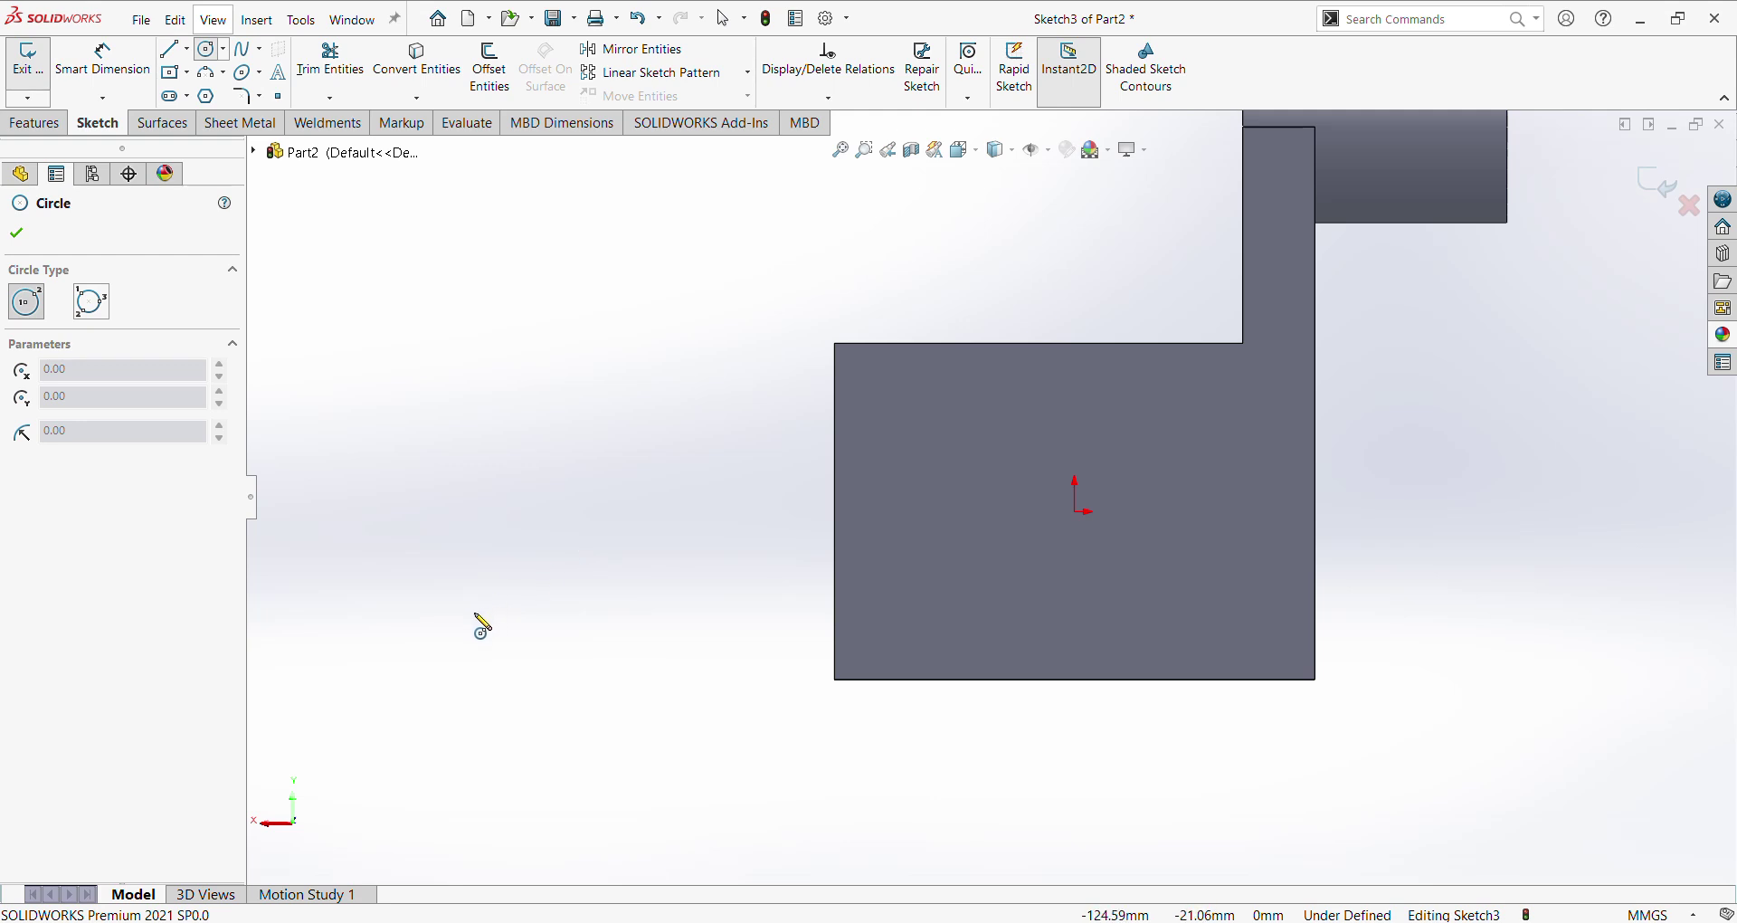
pyautogui.click(461, 602)
pyautogui.click(524, 677)
pyautogui.click(461, 602)
pyautogui.click(494, 644)
pyautogui.rightClick(593, 547)
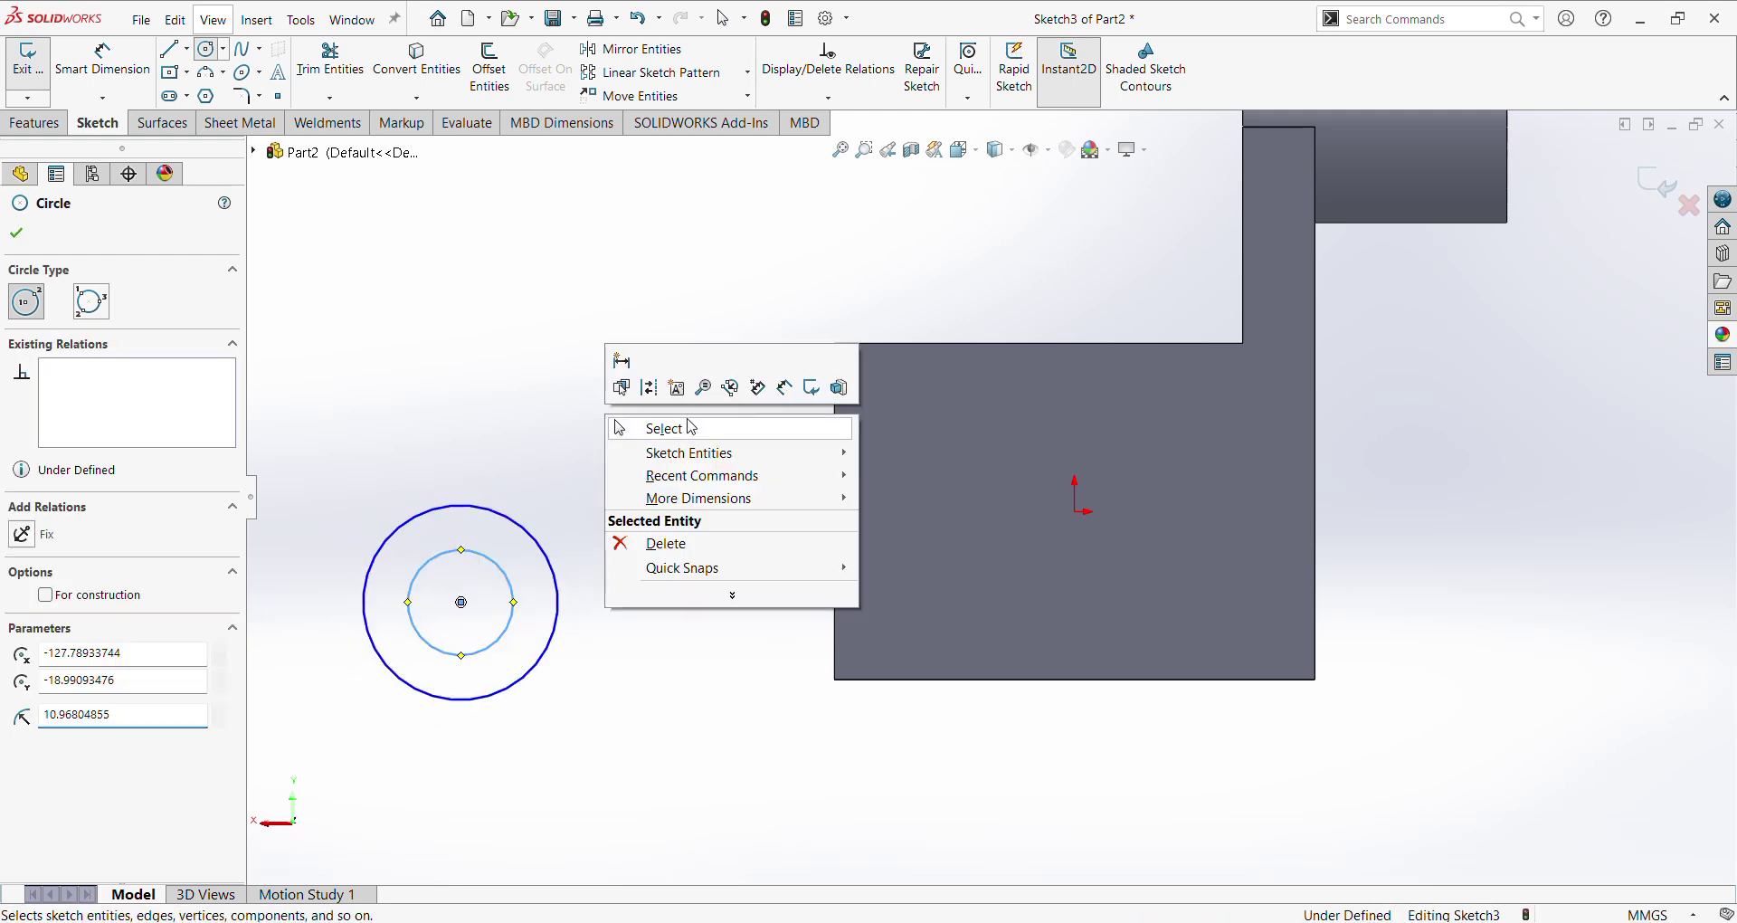
# Step: Consult the SJKD.pdf drawing and dimension the outer circle to 40 mm and the inner circle to 25 mm in diameter
pyautogui.click(783, 388)
pyautogui.hotkey('alt', 'Tab')
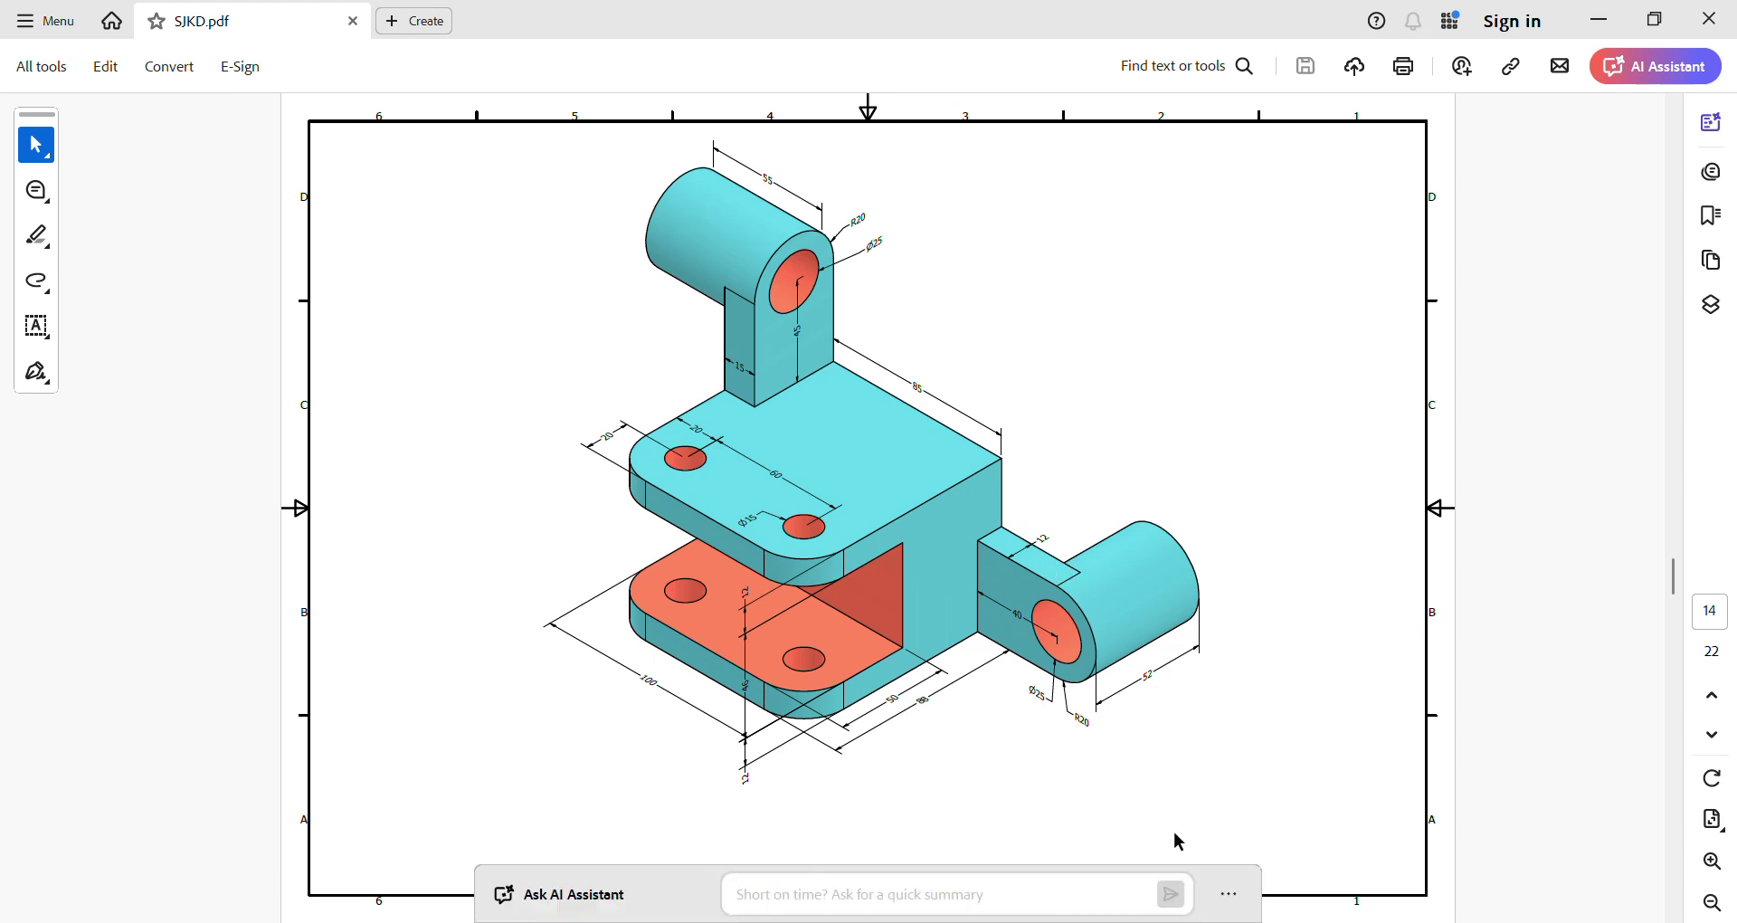
pyautogui.click(1245, 921)
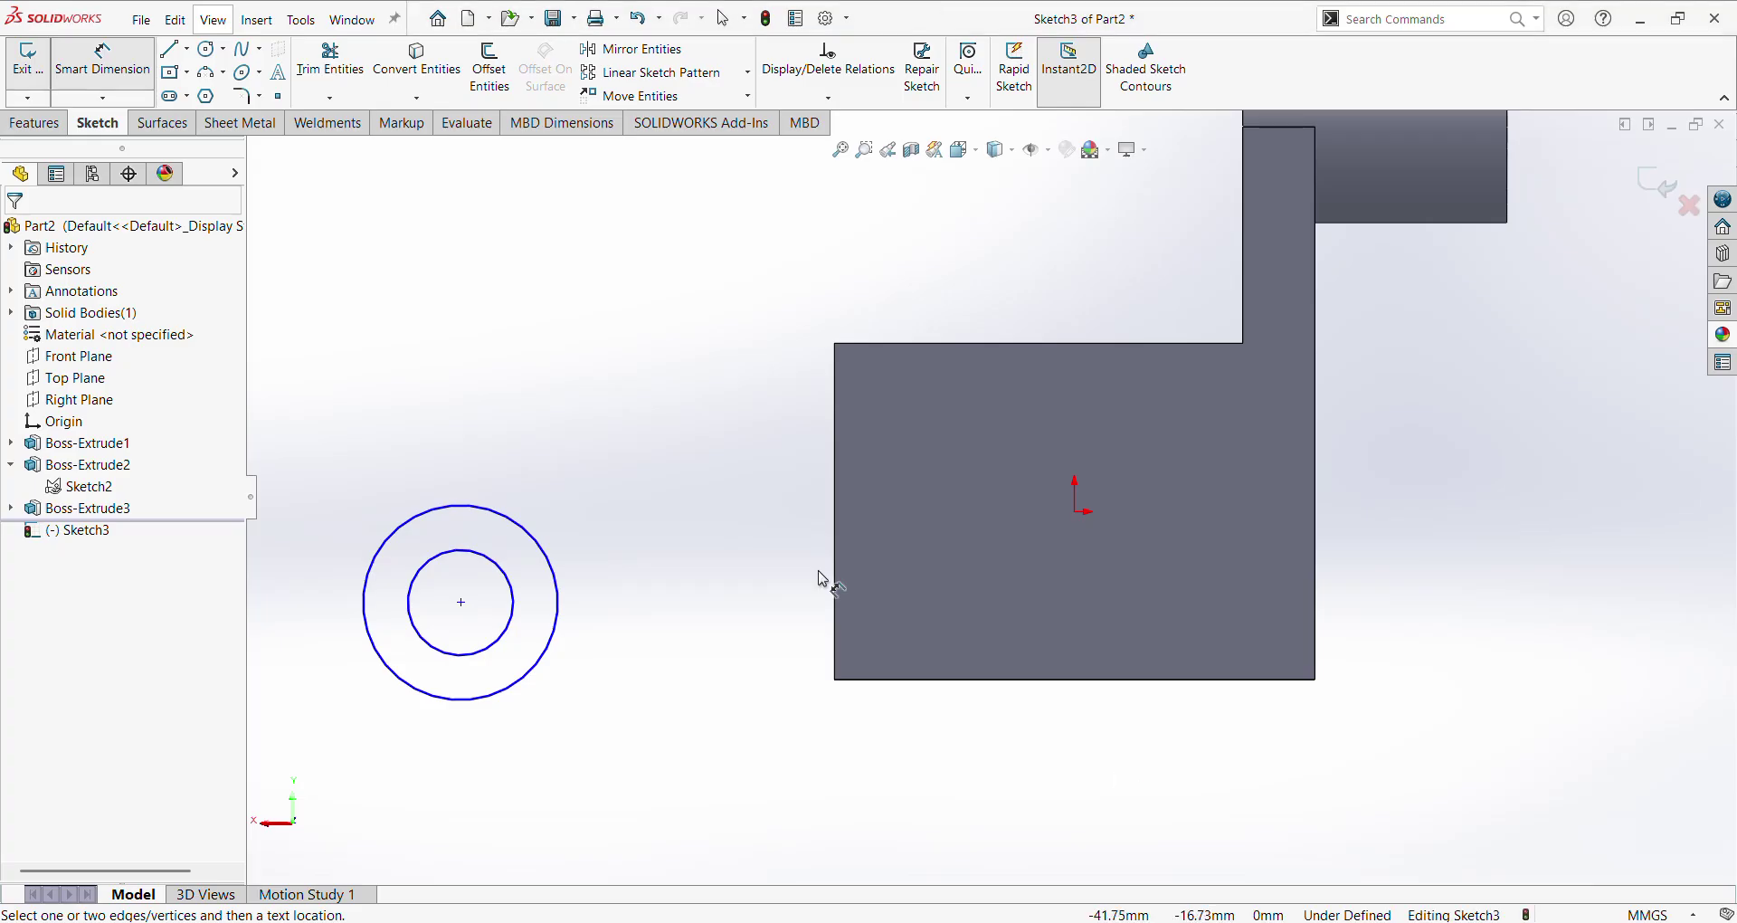
pyautogui.click(555, 553)
pyautogui.click(605, 485)
pyautogui.write('40')
pyautogui.press('Return')
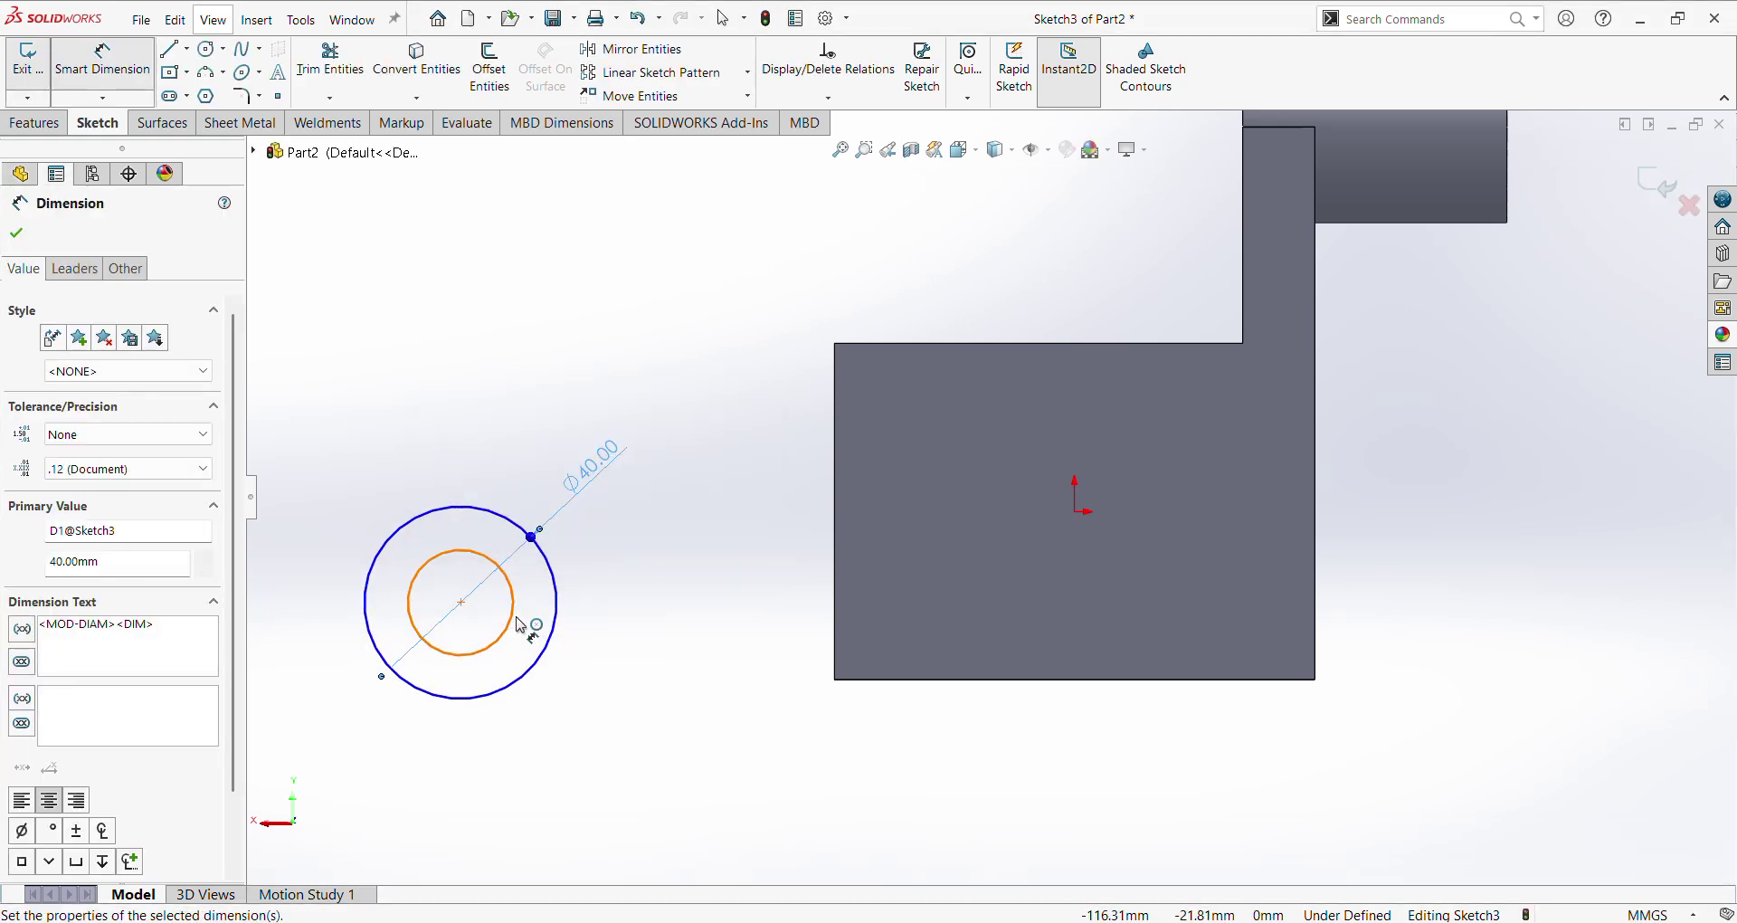
pyautogui.click(520, 624)
pyautogui.click(649, 594)
pyautogui.write('25')
pyautogui.press('Return')
# Step: Dimension the circles' center 40 mm from the block's nearest vertical edge
pyautogui.click(836, 622)
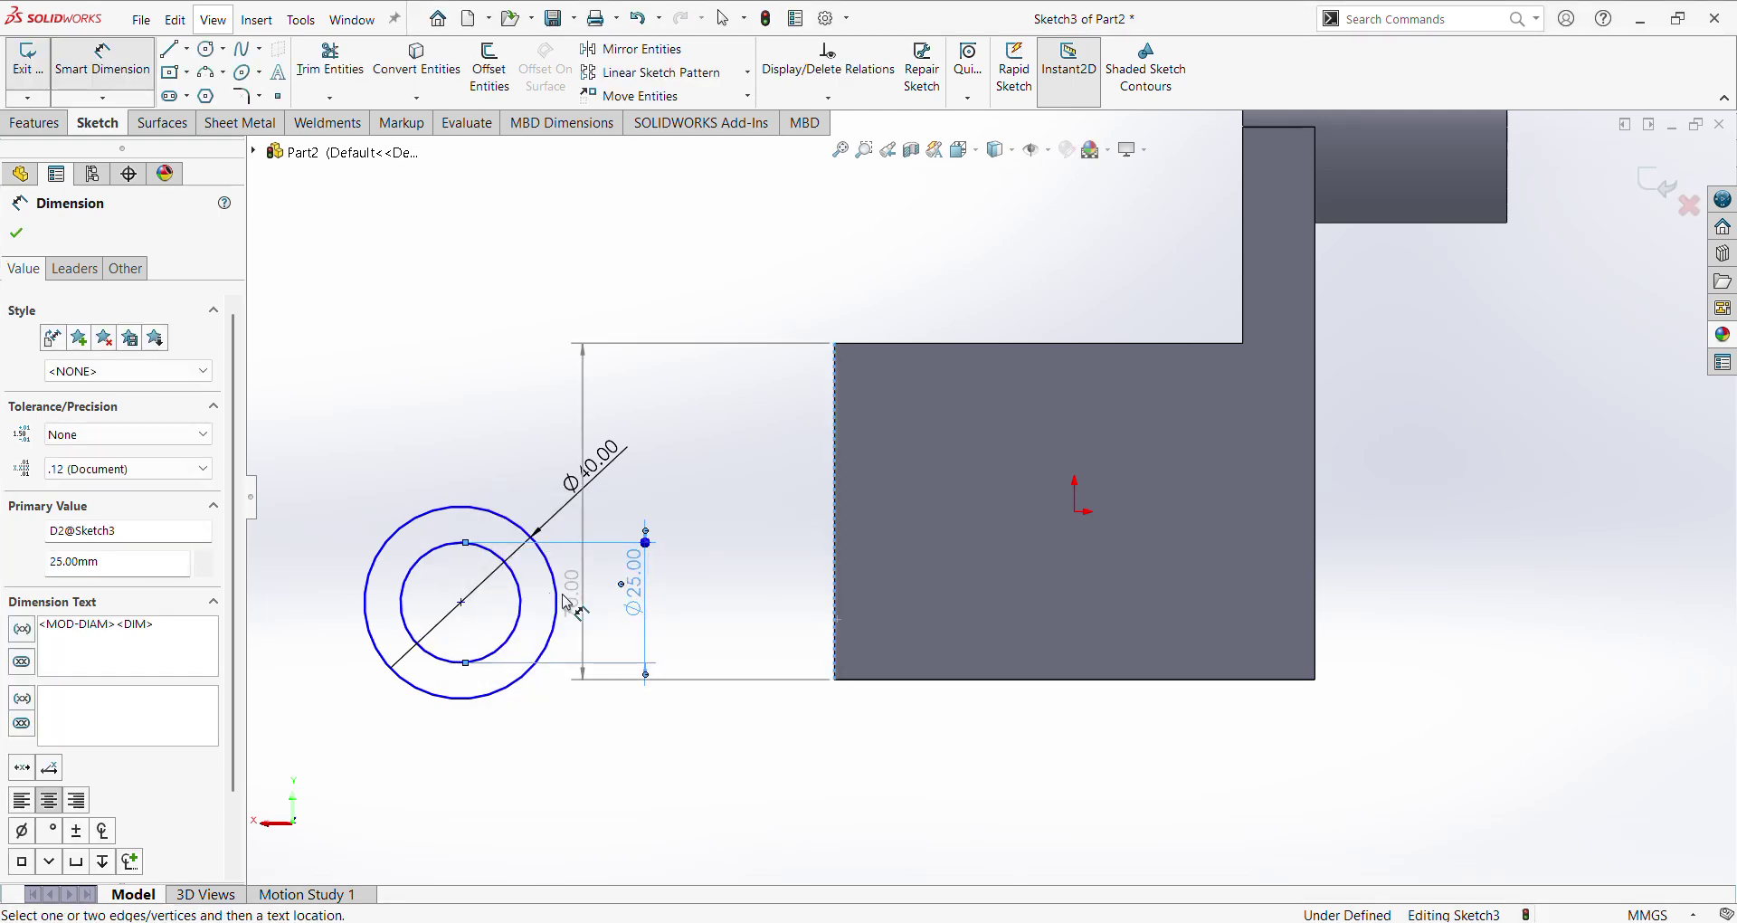
pyautogui.click(462, 602)
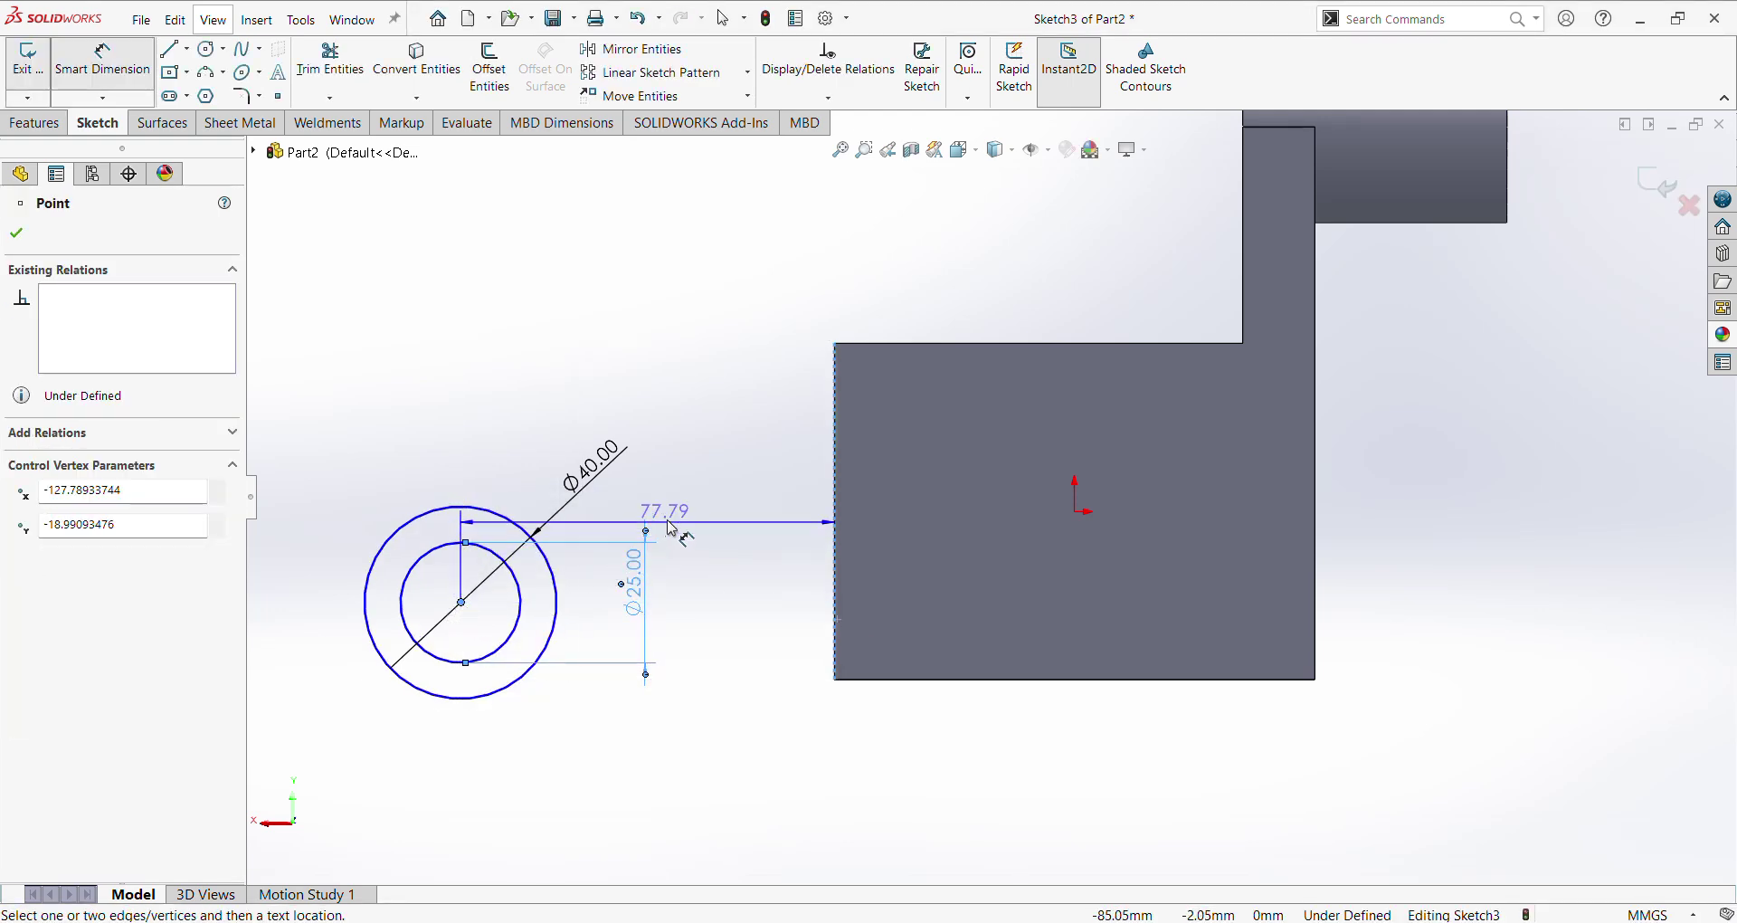
pyautogui.click(698, 407)
pyautogui.write('40')
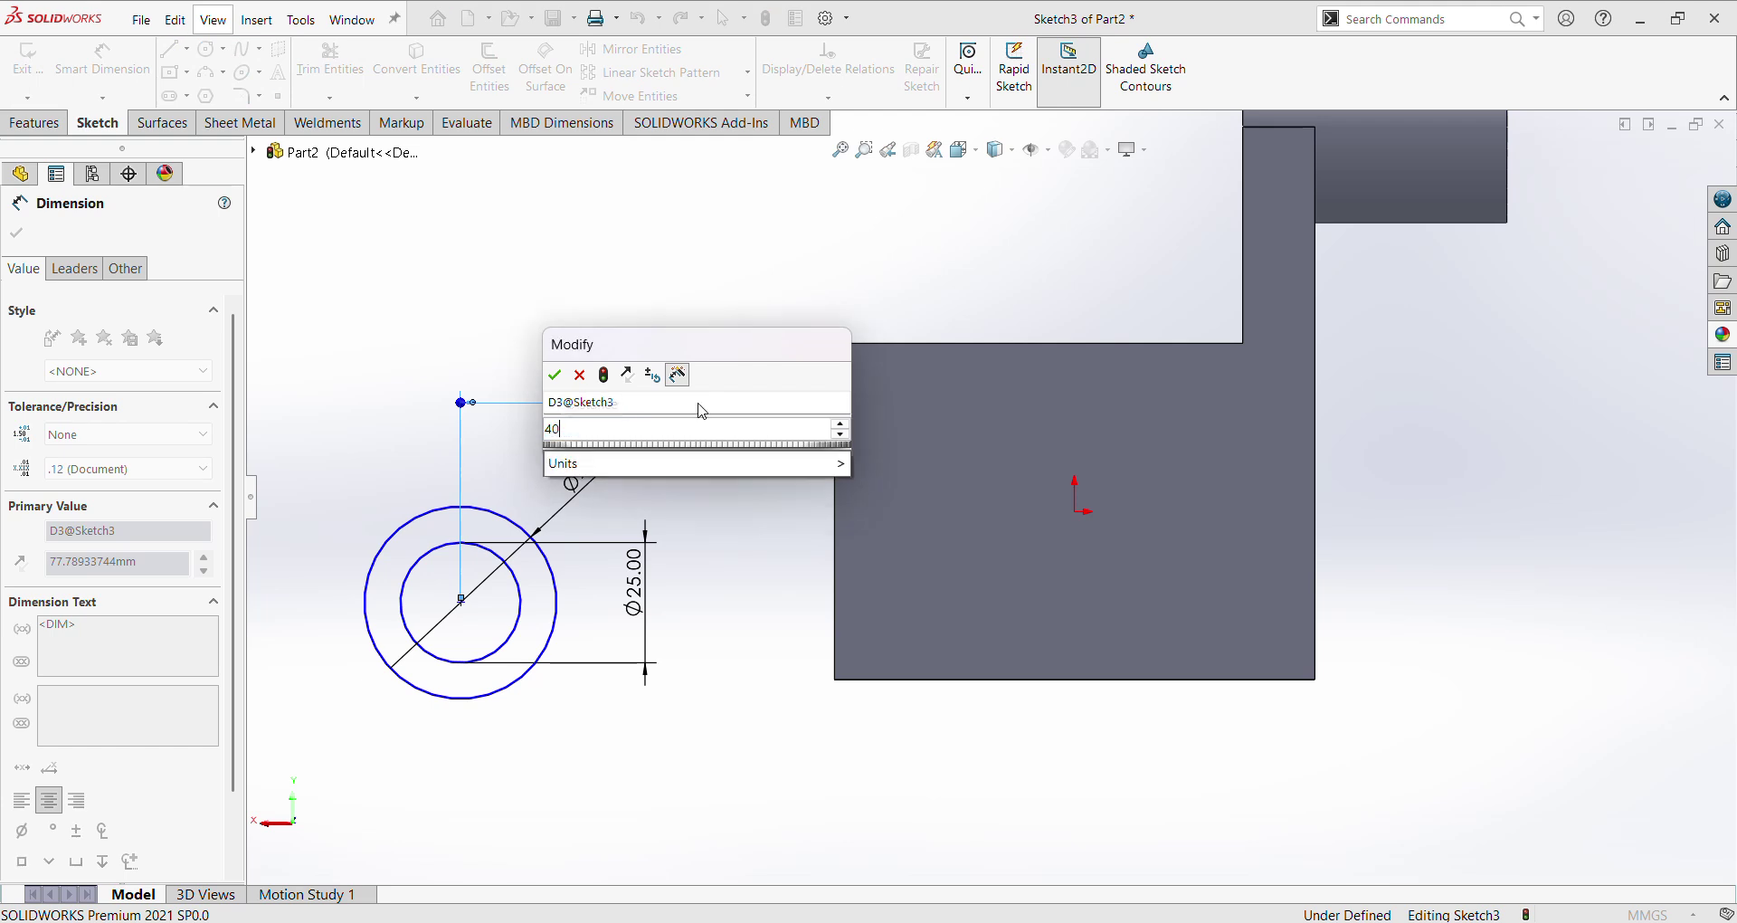
pyautogui.press('Return')
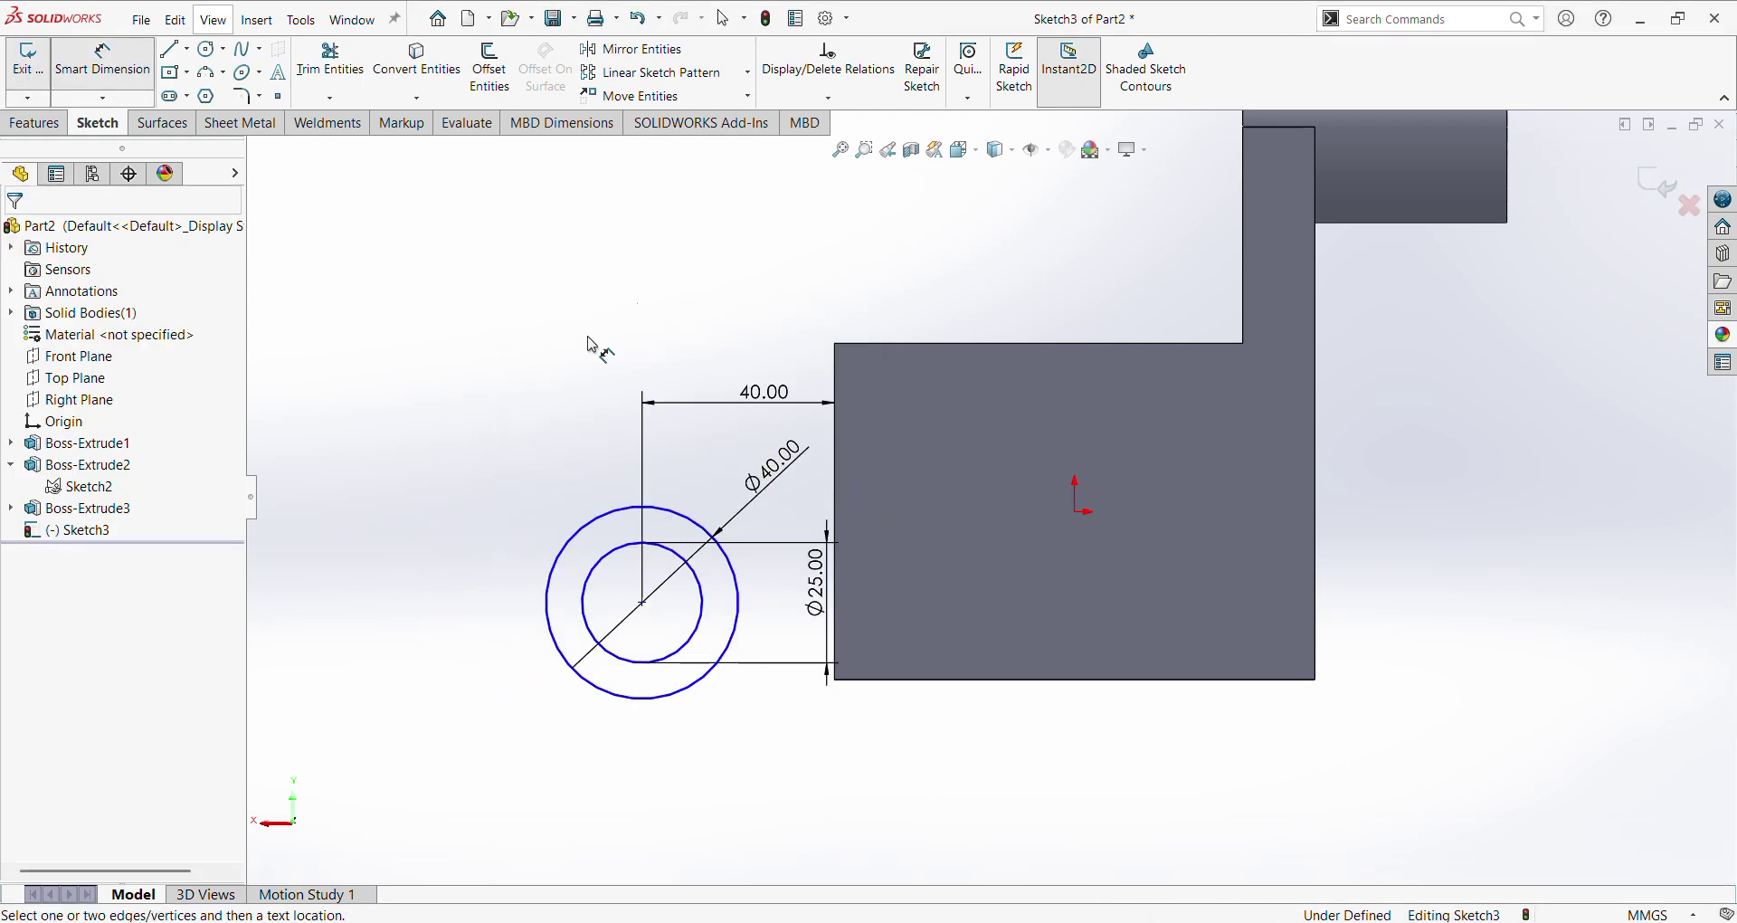
# Step: Make the outer circle tangent to the block's bottom edge
pyautogui.click(688, 695)
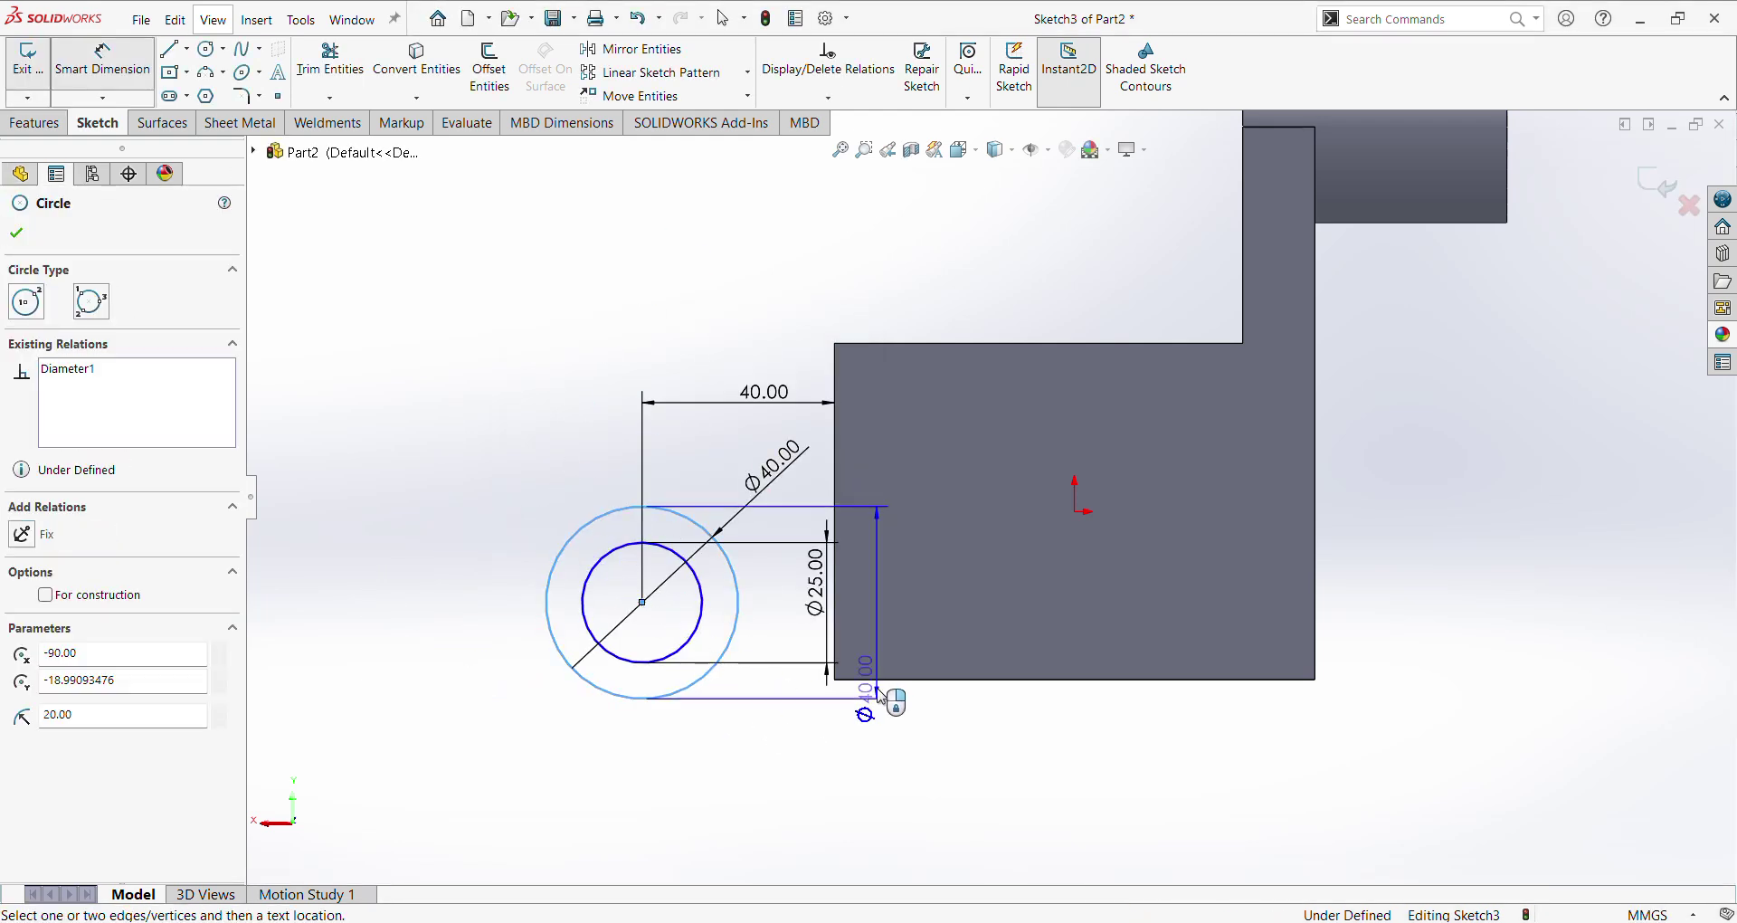
pyautogui.press('Escape')
pyautogui.press('Escape')
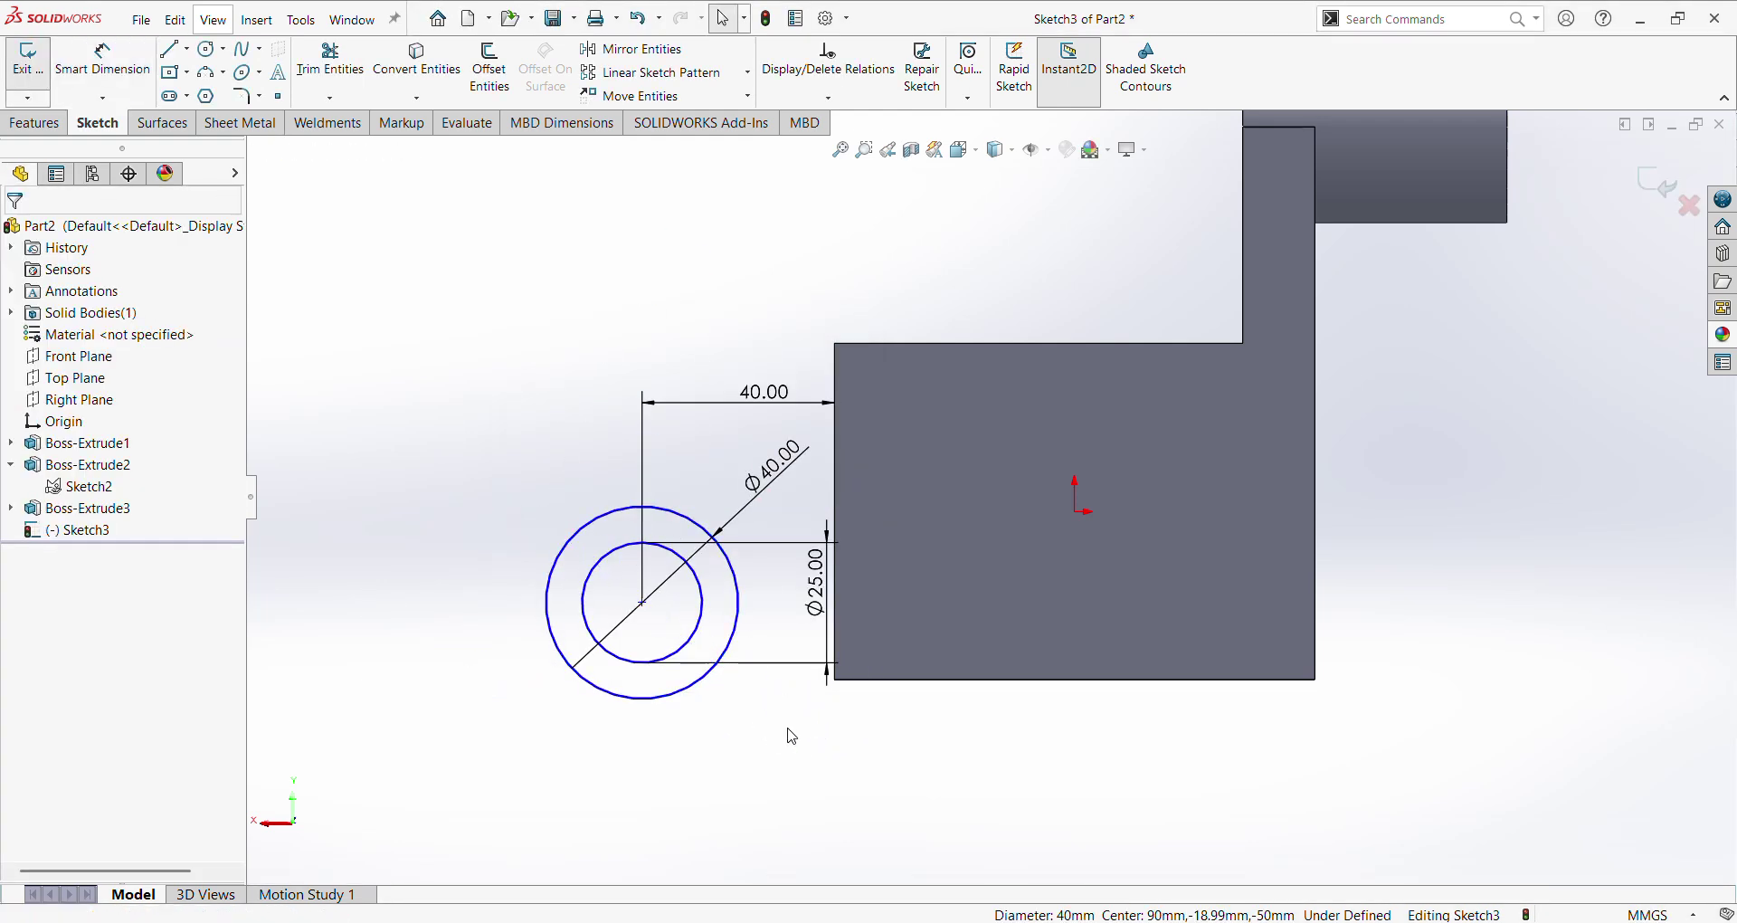
pyautogui.click(696, 703)
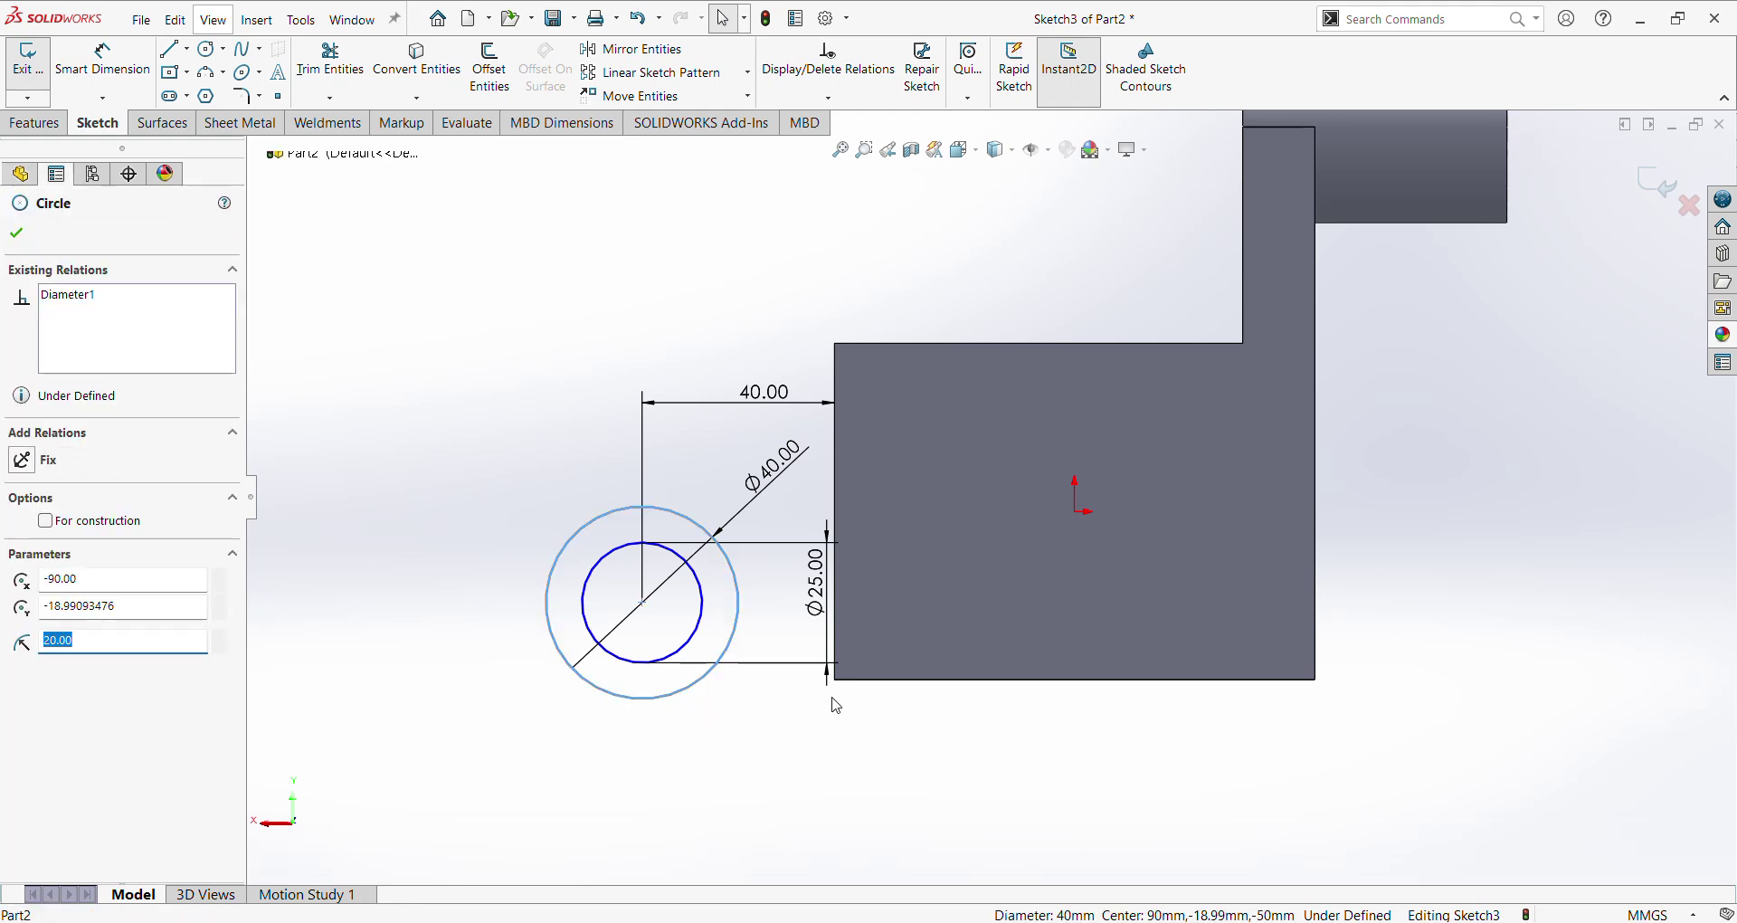
pyautogui.keyDown('ctrl'); pyautogui.click(891, 681); pyautogui.keyUp('ctrl')
pyautogui.click(22, 553)
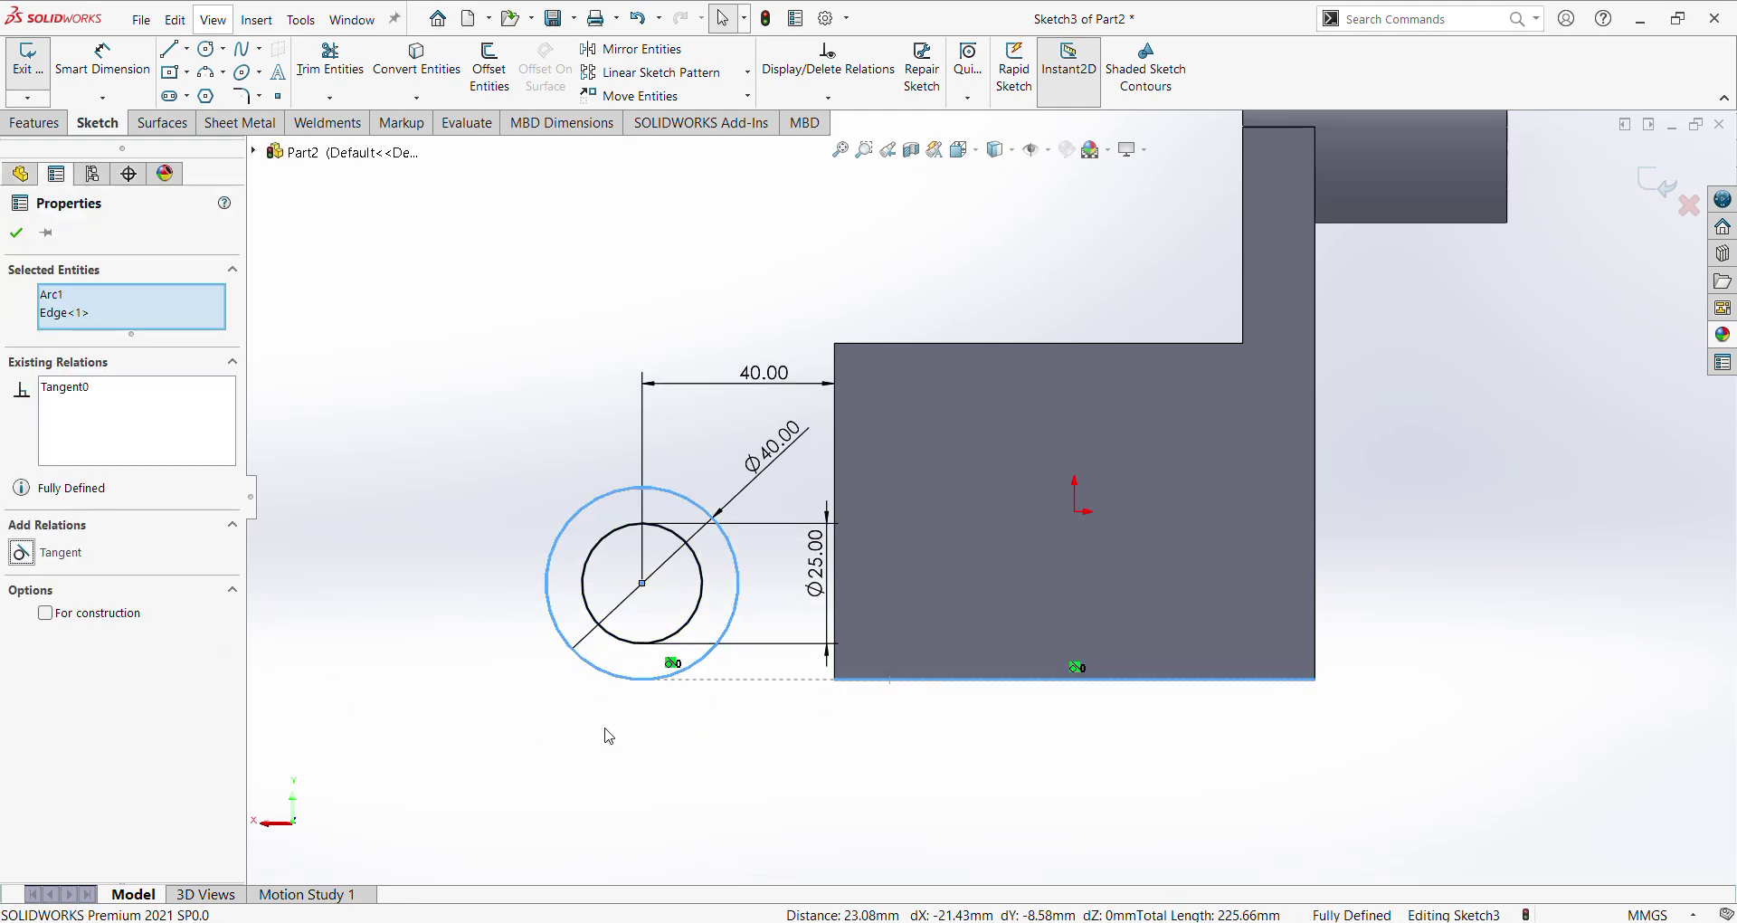
pyautogui.click(597, 732)
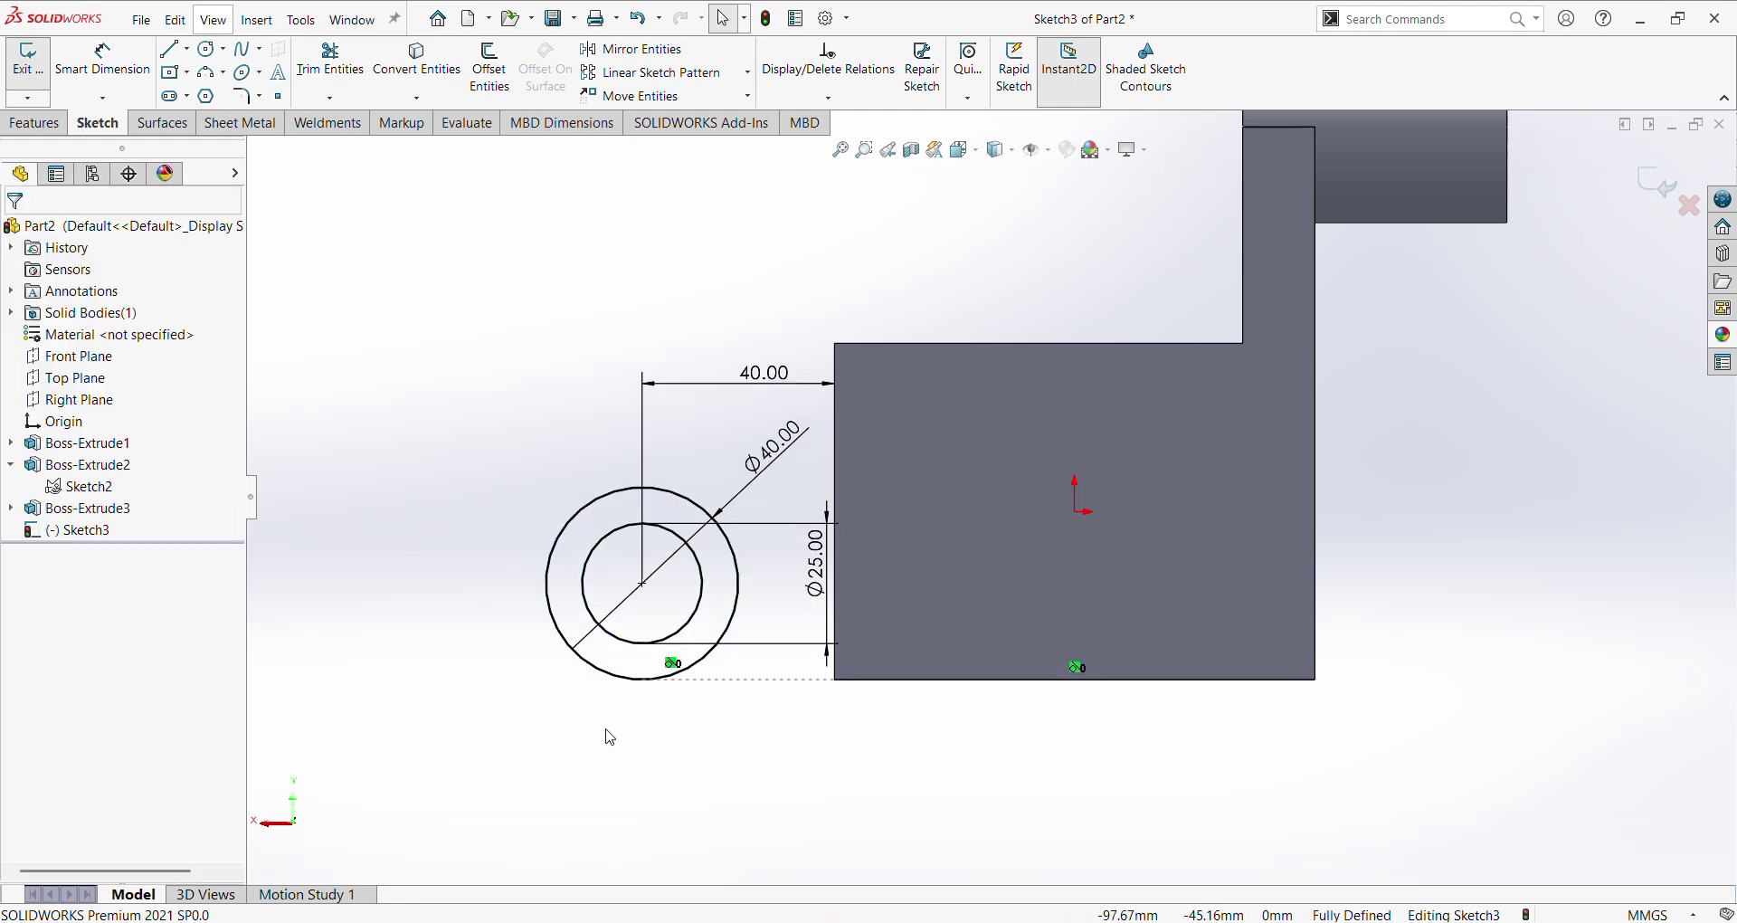
# Step: Sketch a line from the outer circle's lowest point to the block's corner, up its edge, and back horizontally to the circle's highest point
pyautogui.click(168, 49)
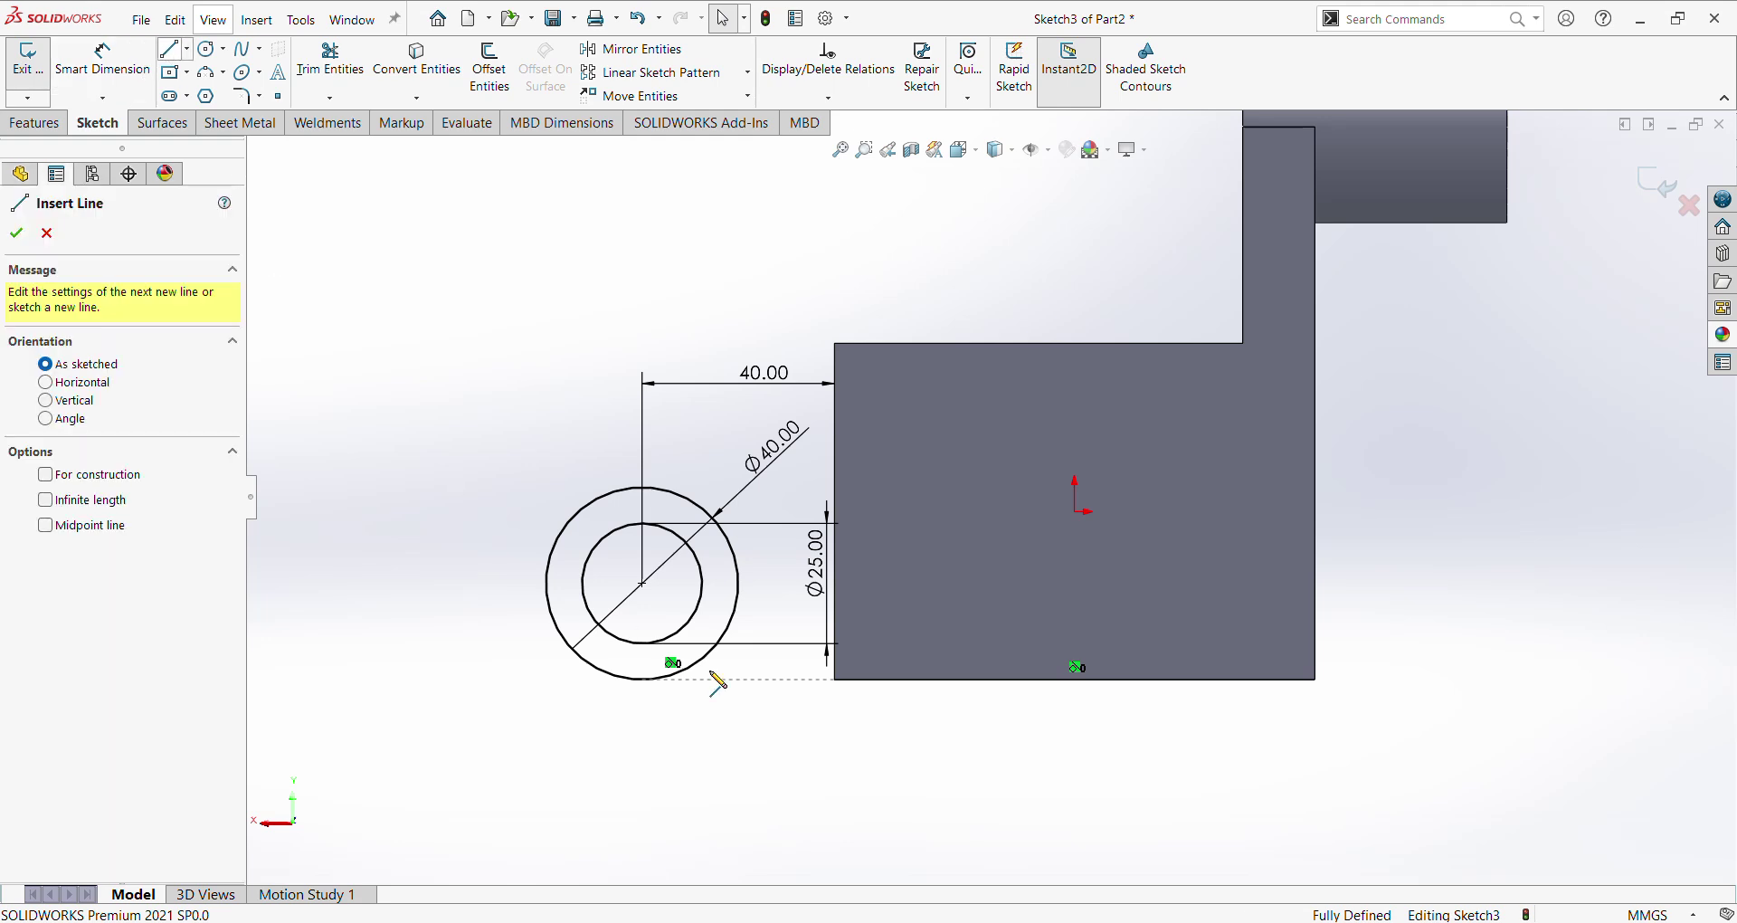
pyautogui.click(642, 680)
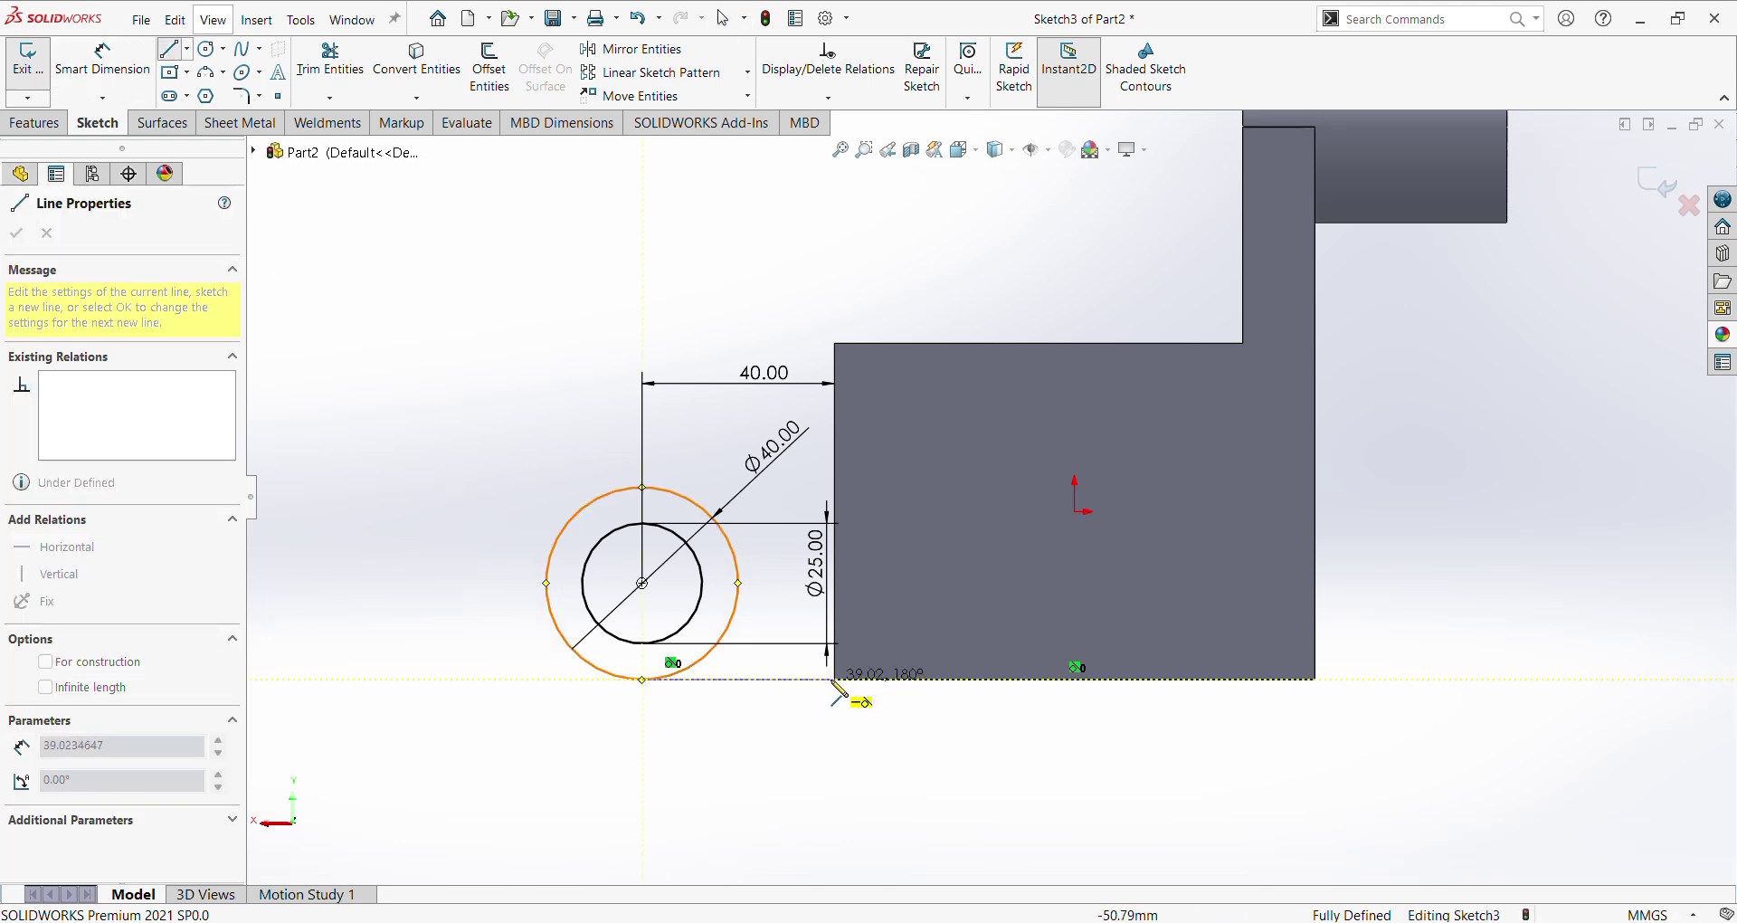
pyautogui.click(833, 681)
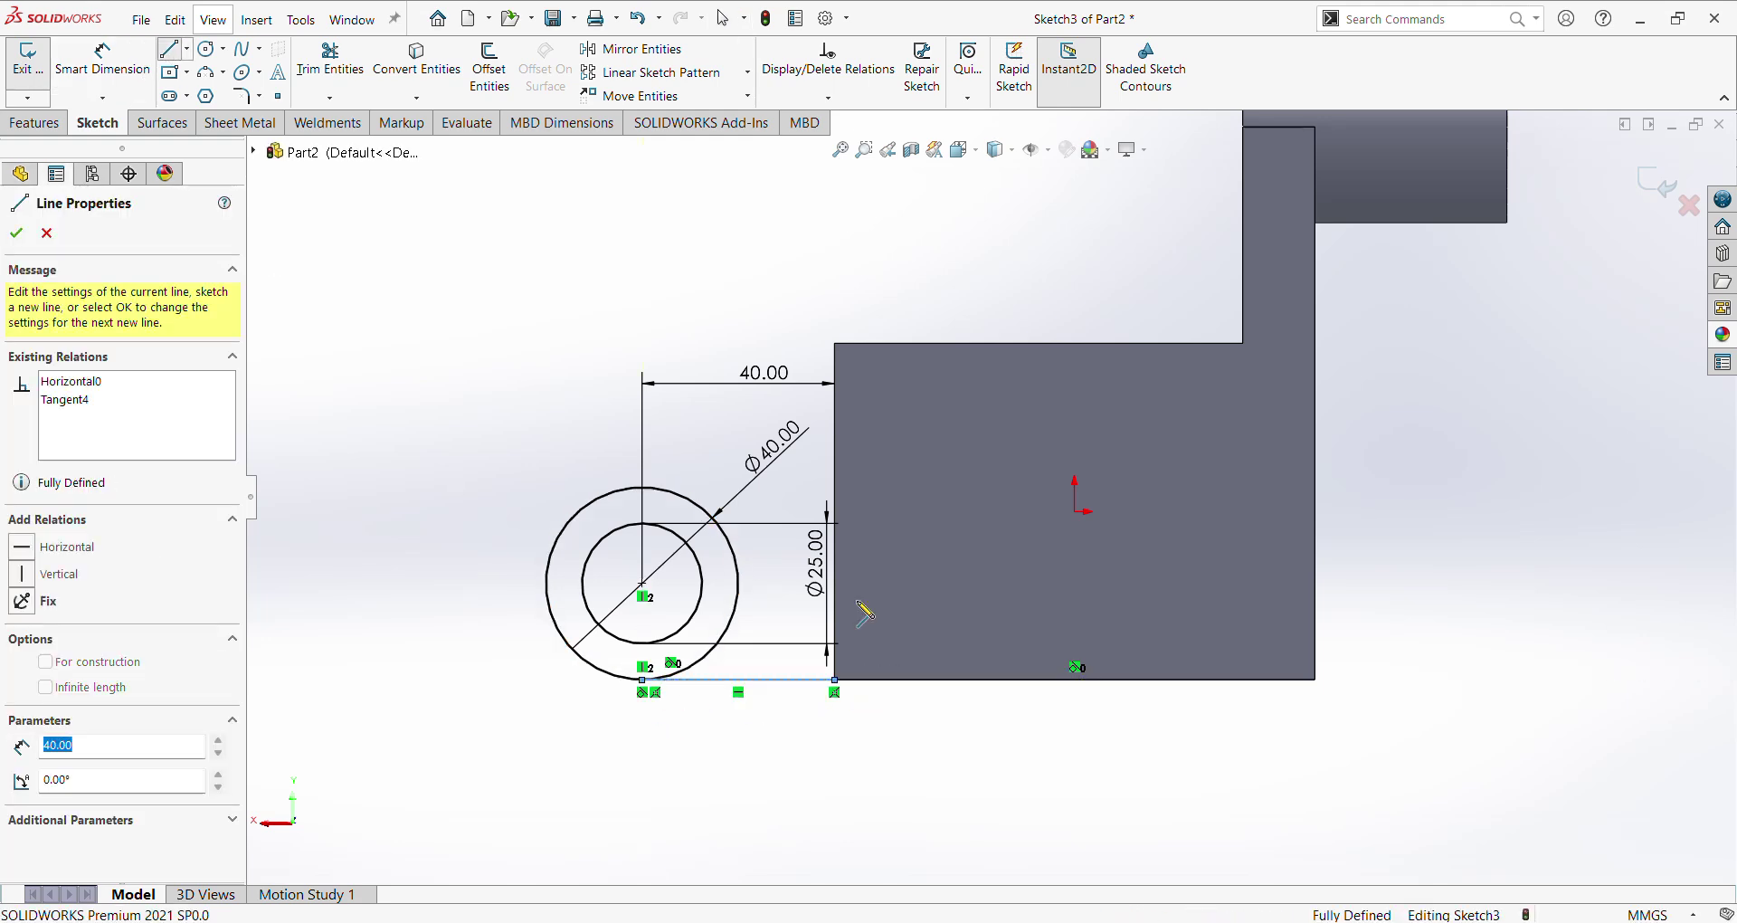
pyautogui.click(834, 488)
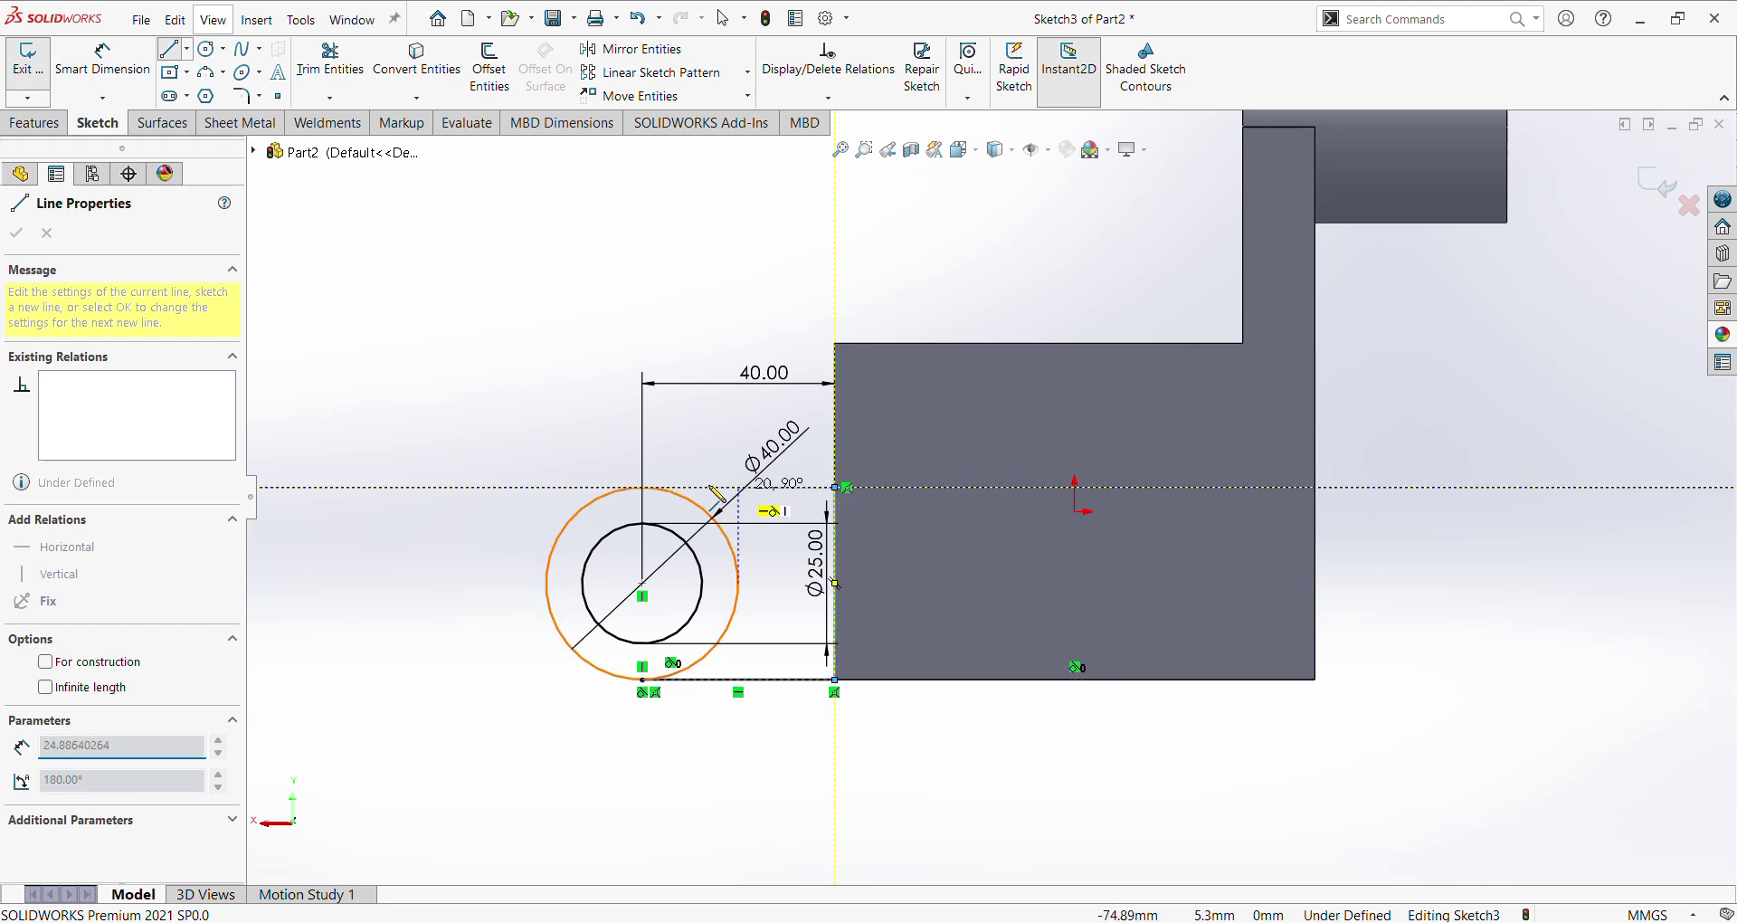
pyautogui.click(643, 488)
pyautogui.rightClick(585, 388)
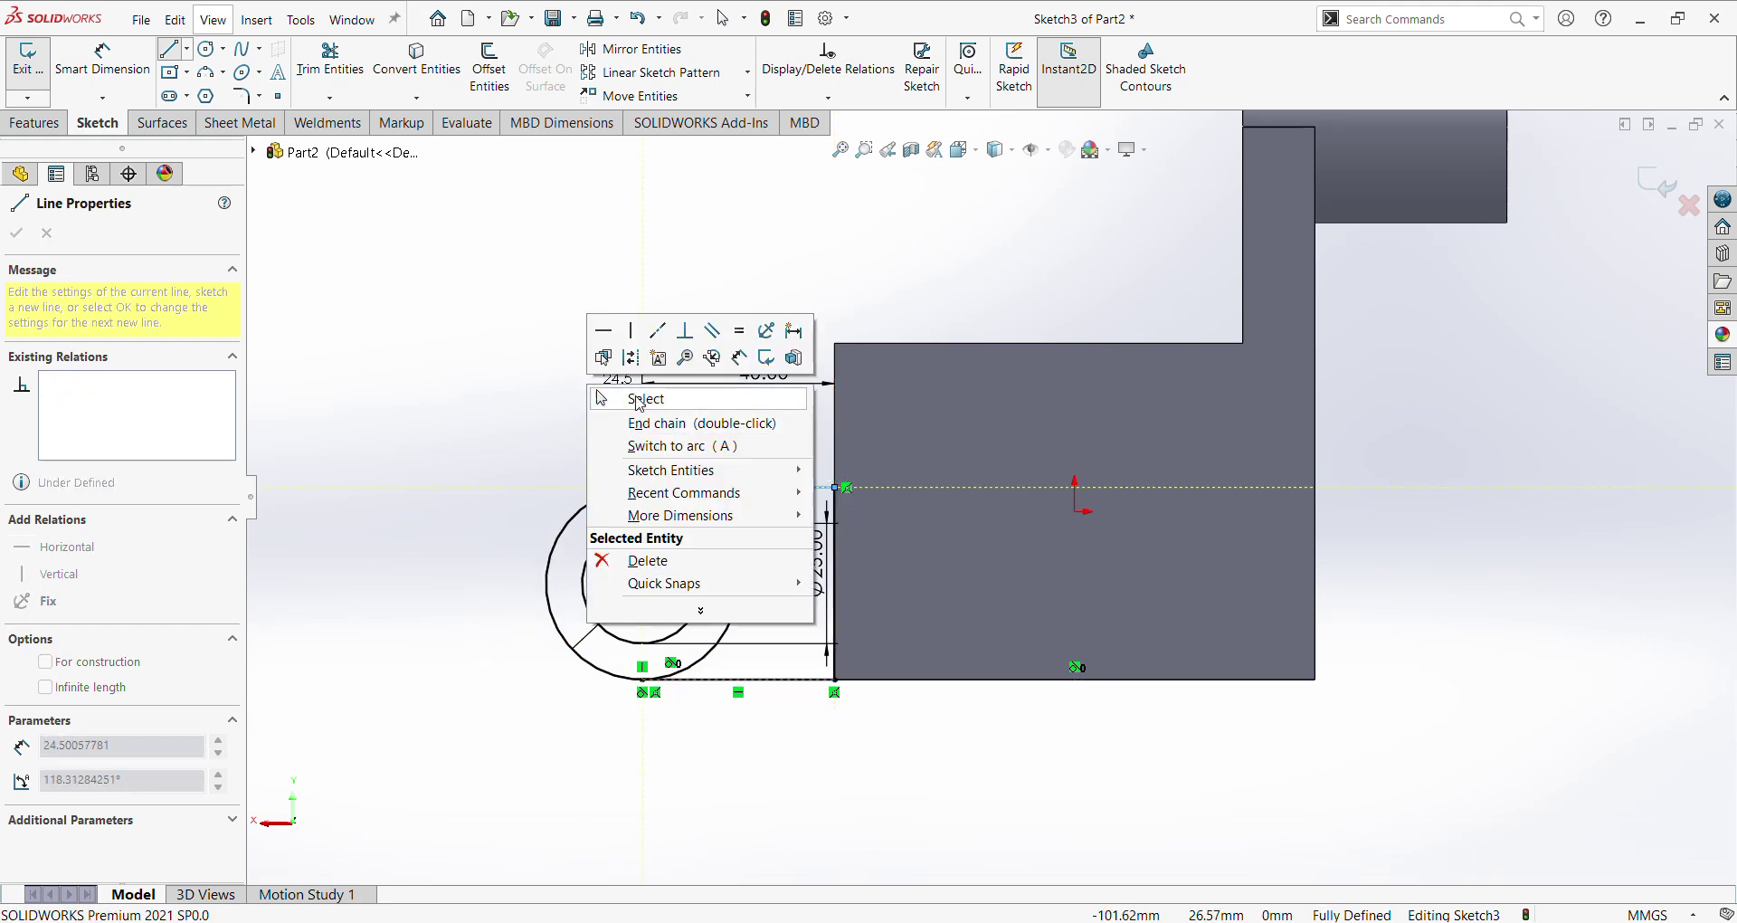
pyautogui.click(599, 393)
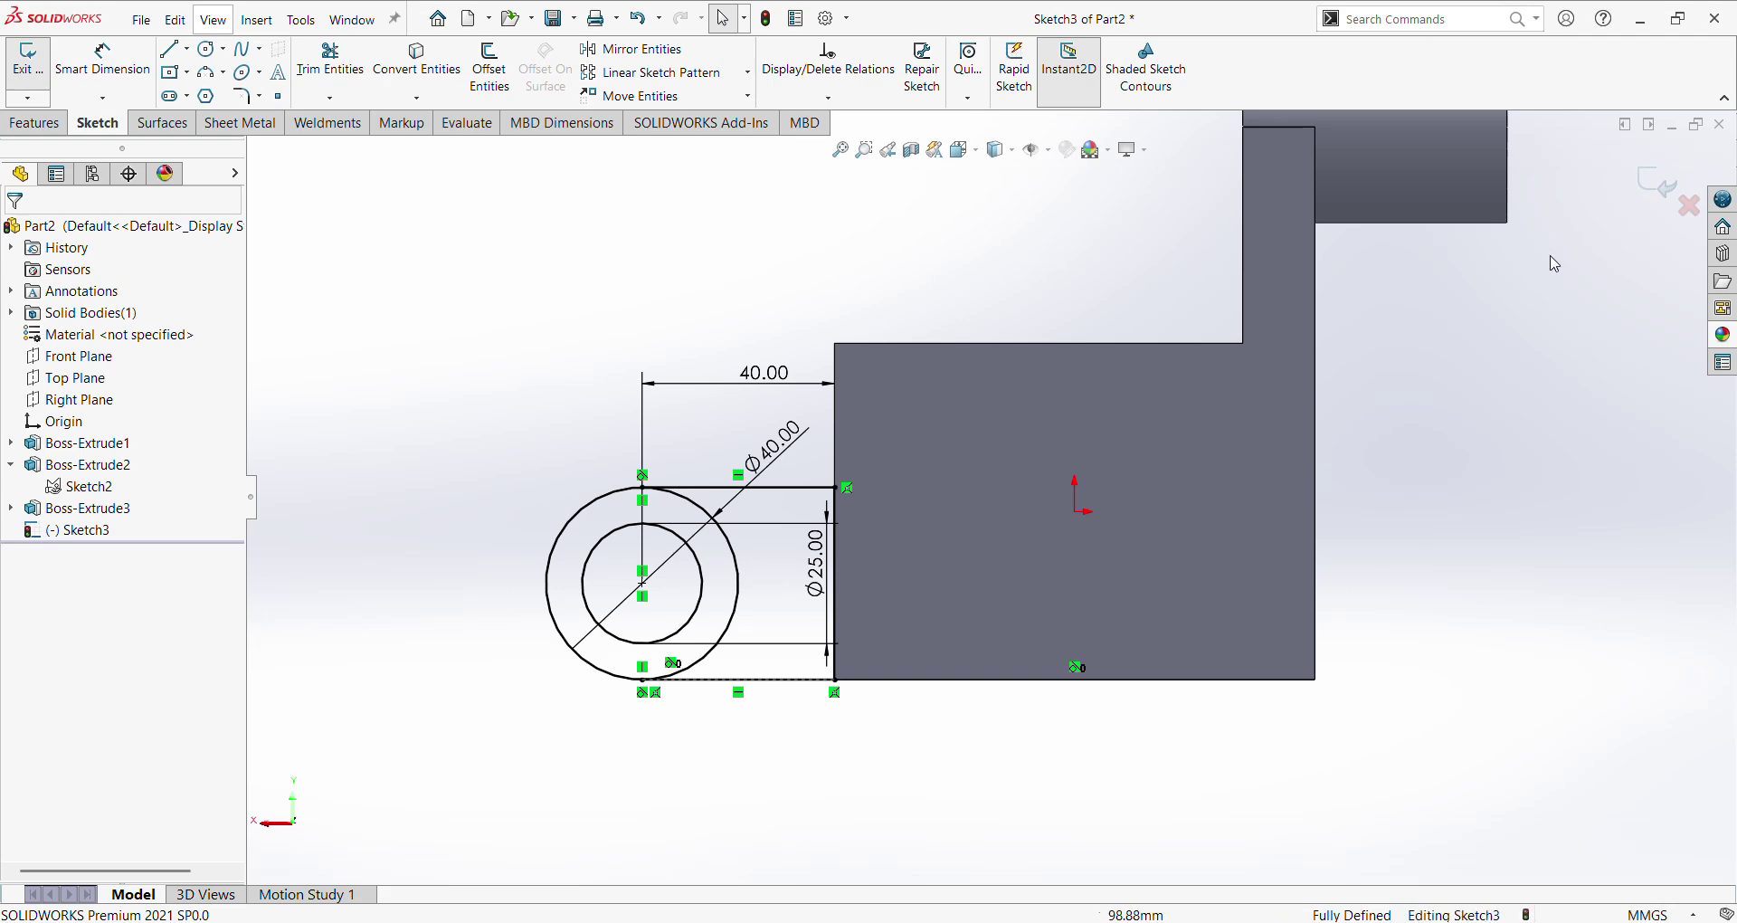
# Step: Finish the sketch and extrude only the region between the outer circle and the block 12 mm, reversed along the block's side
pyautogui.click(1646, 186)
pyautogui.moveTo(737, 761)
pyautogui.mouseDown(button='middle')
pyautogui.moveTo(965, 772)
pyautogui.moveTo(921, 751)
pyautogui.moveTo(919, 647)
pyautogui.moveTo(892, 718)
pyautogui.moveTo(878, 706)
pyautogui.mouseUp(button='middle')
pyautogui.click(37, 62)
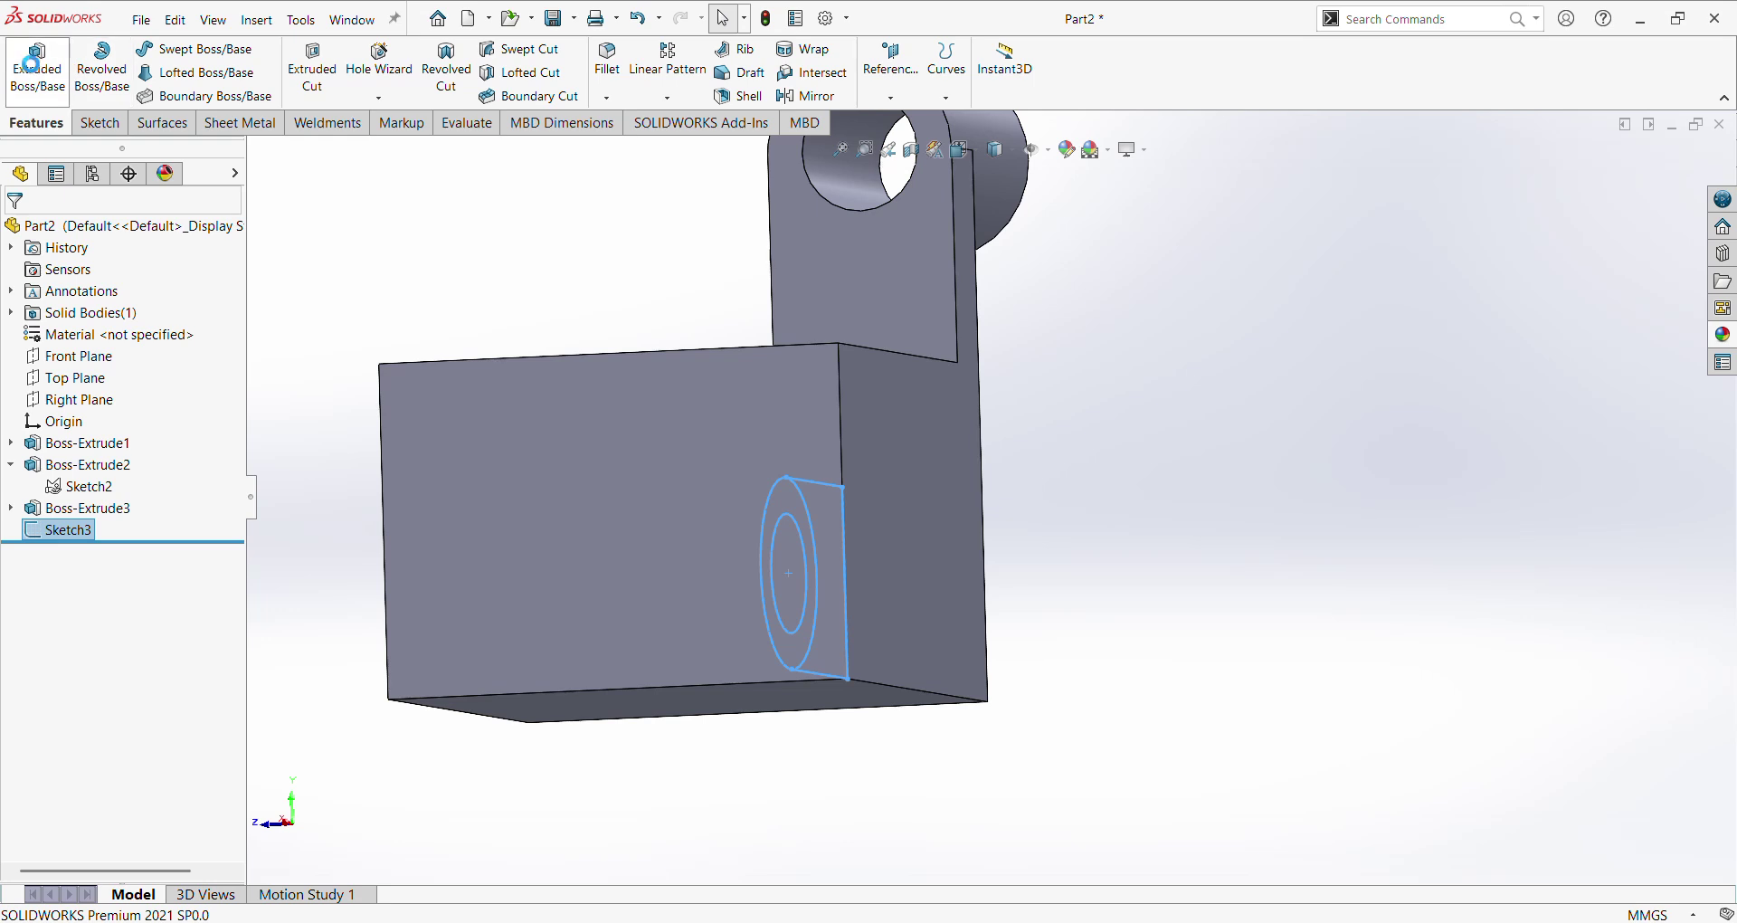
pyautogui.click(831, 543)
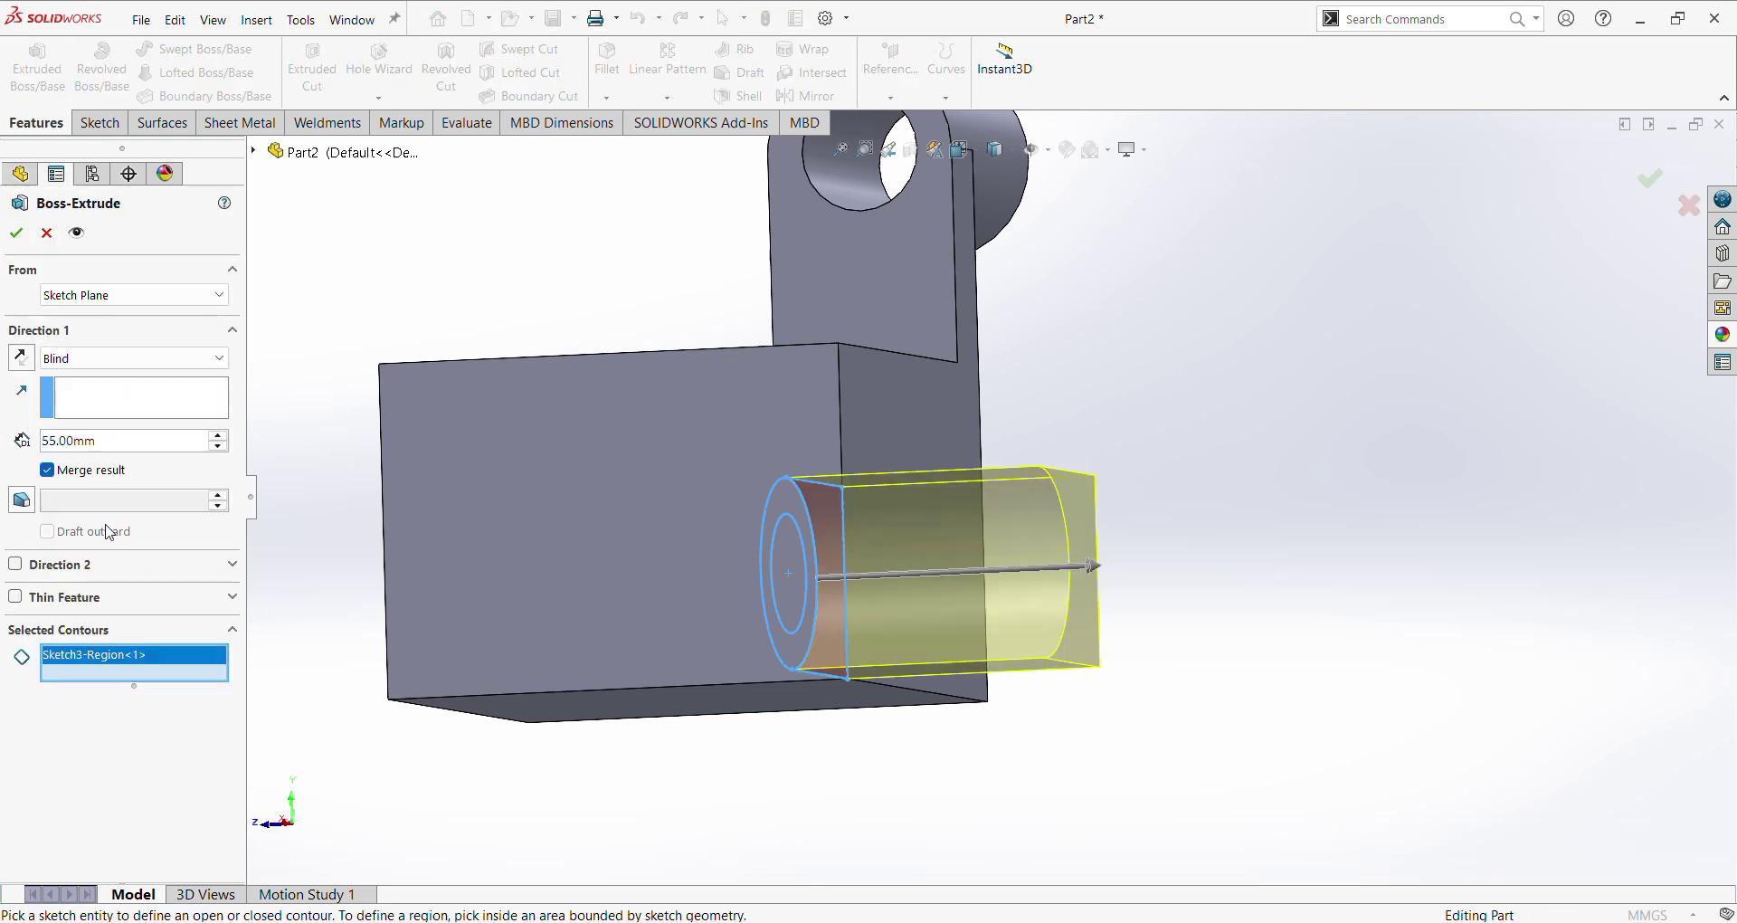
pyautogui.click(22, 357)
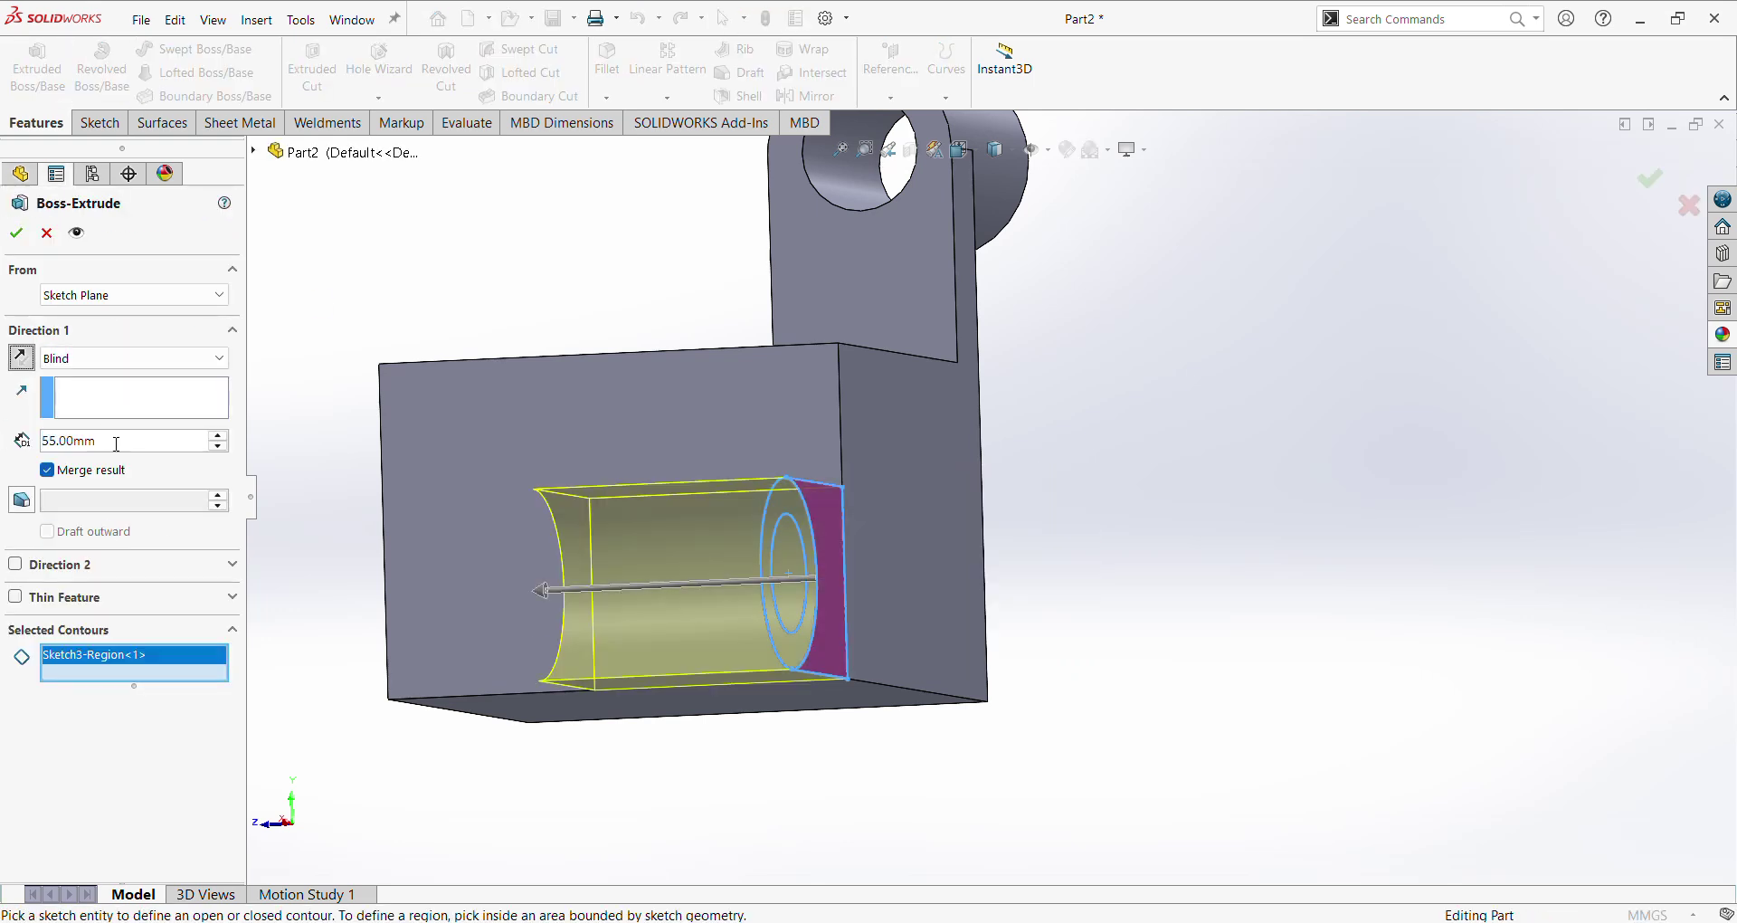
pyautogui.doubleClick(117, 441)
pyautogui.write('12')
pyautogui.press('Return')
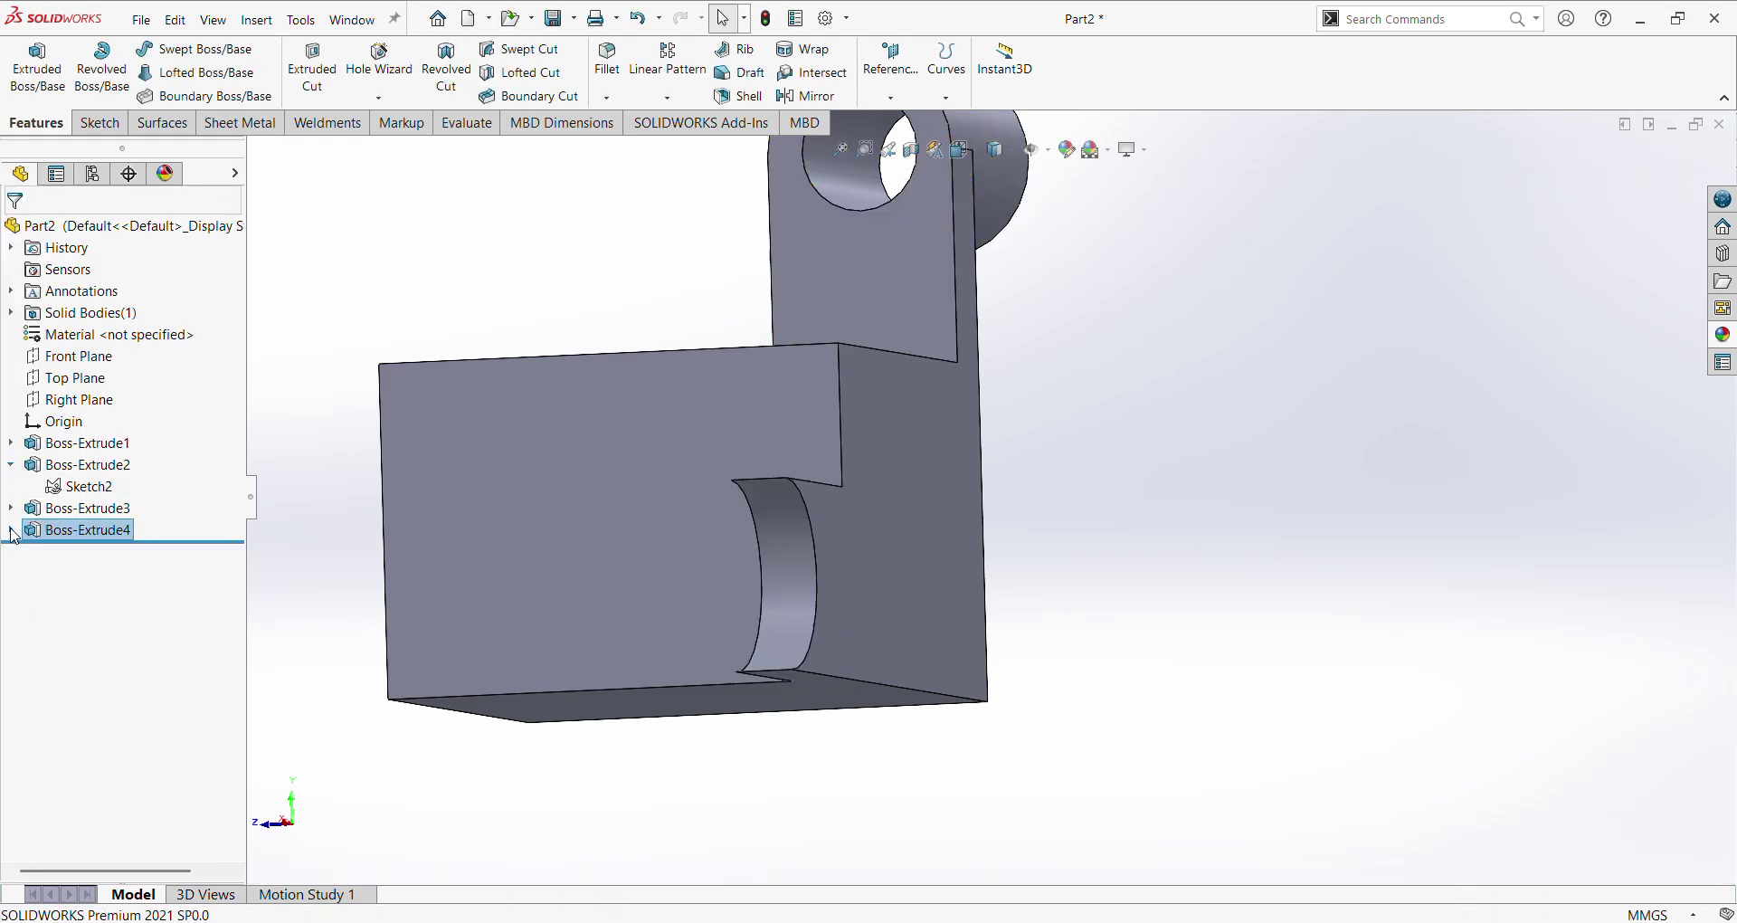
# Step: Reuse the side lug's sketch to extrude only the ring between its two circles 52 mm as a hollow cylinder
pyautogui.click(11, 531)
pyautogui.click(88, 551)
pyautogui.click(36, 91)
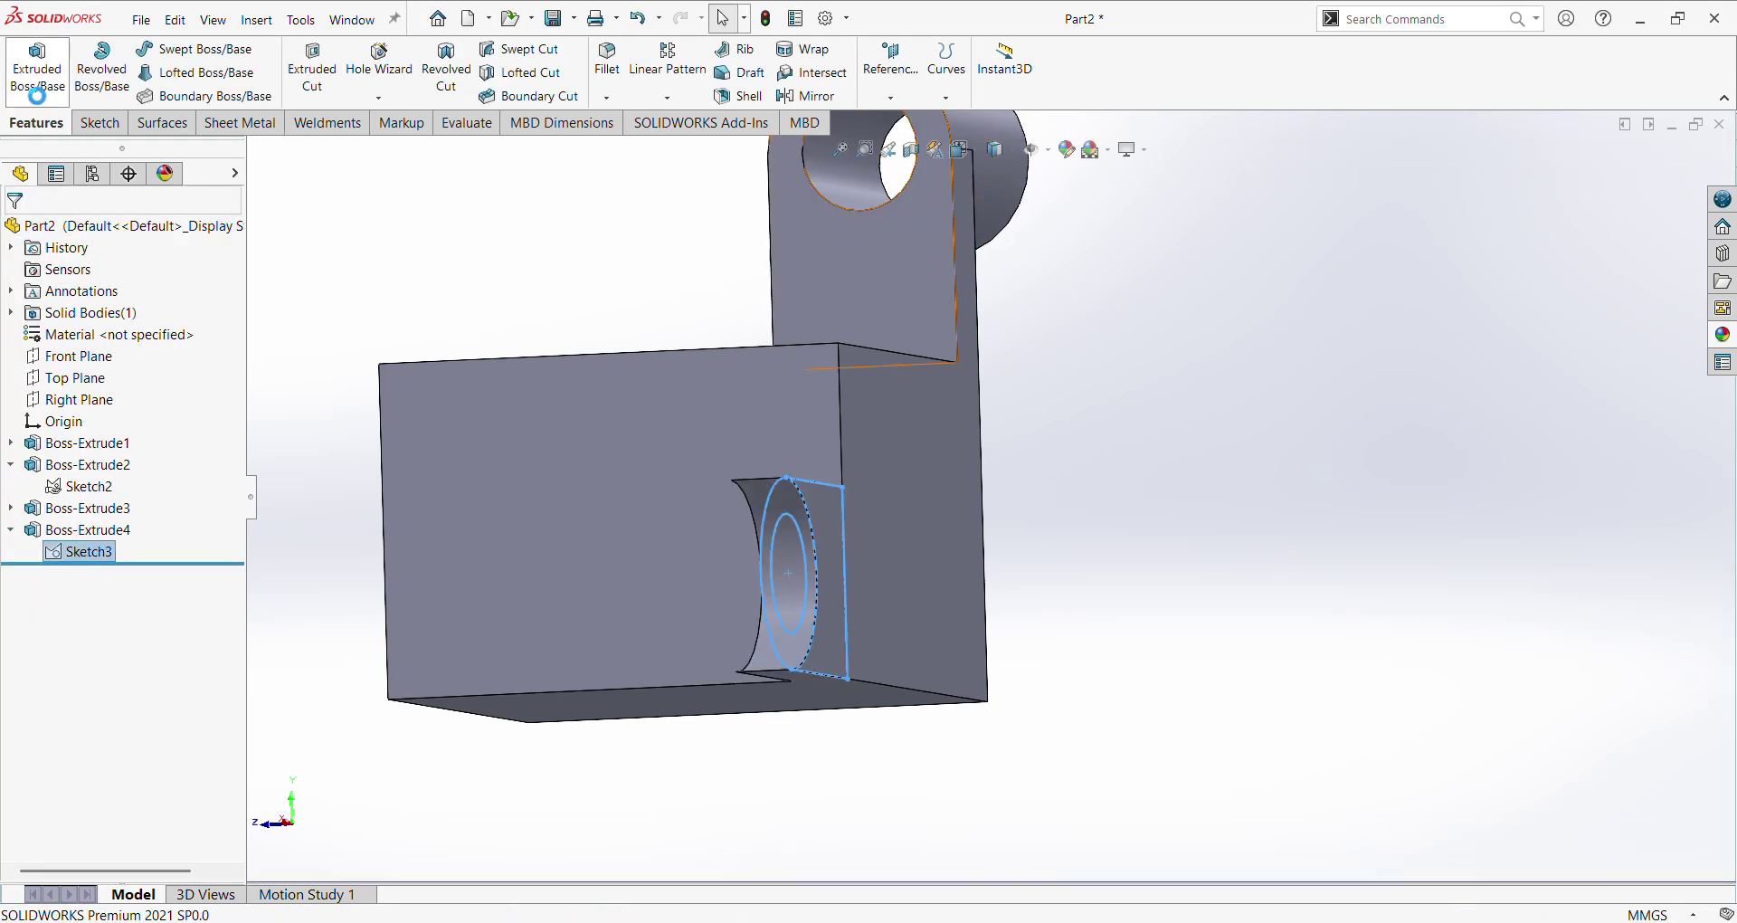
pyautogui.click(784, 509)
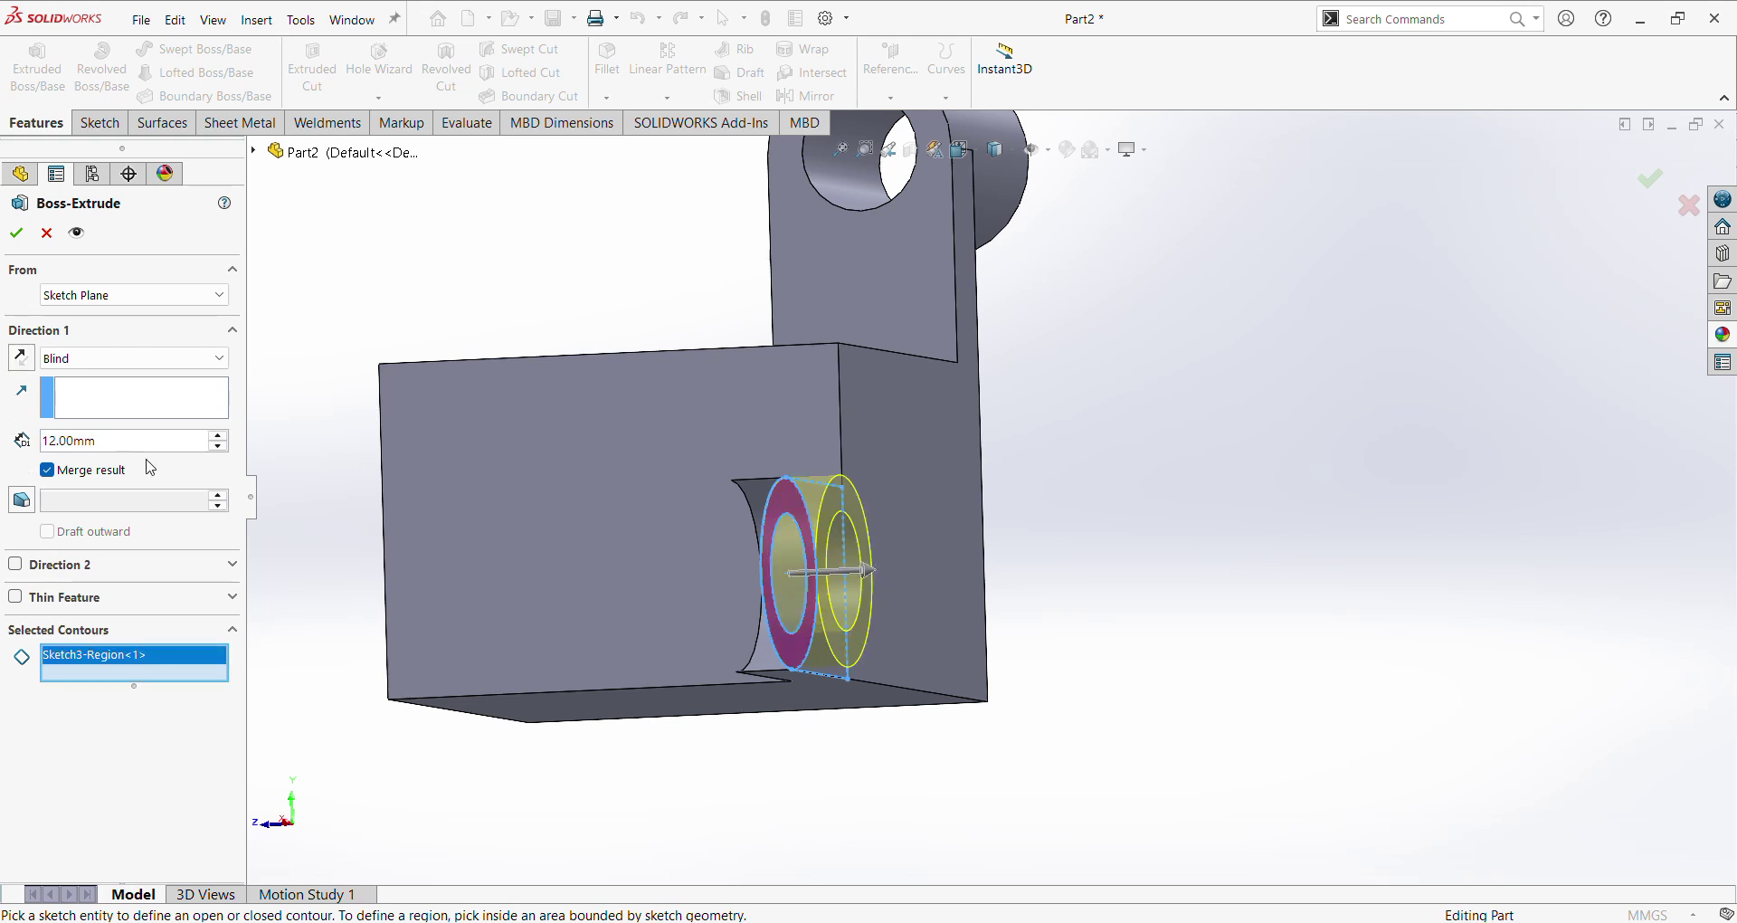
pyautogui.moveTo(134, 443); pyautogui.dragTo(2, 449)
pyautogui.write('52')
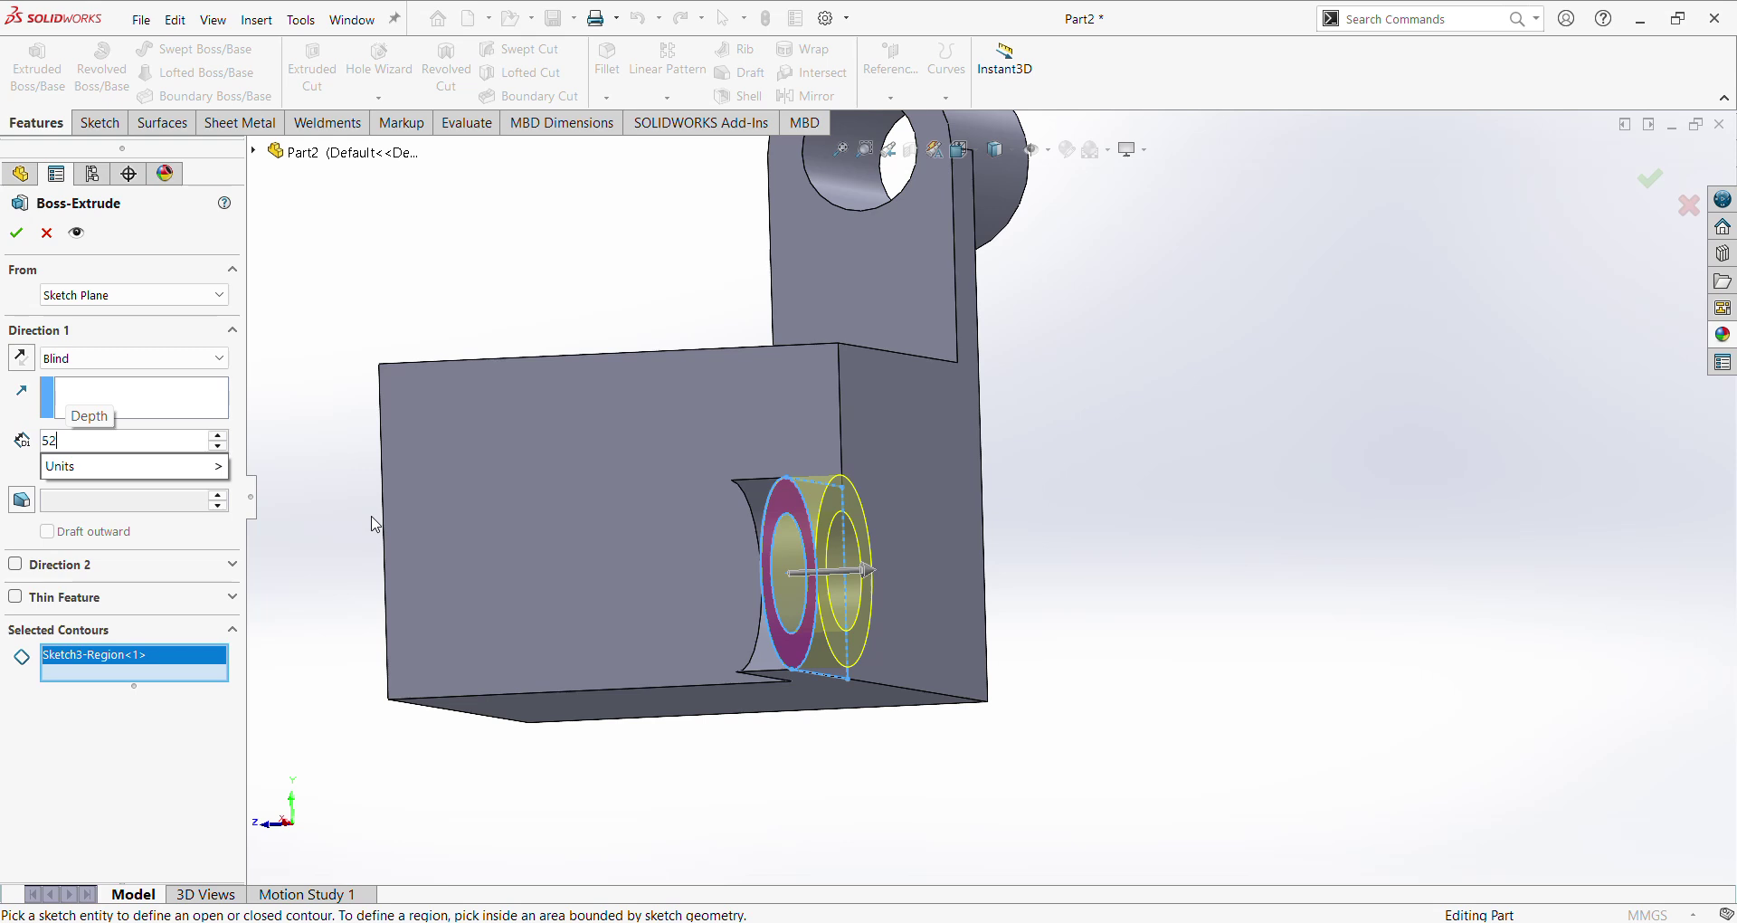
# Step: Start the hollow cylinder's extrusion at a reversed 12 mm offset from the sketch plane and complete the extrusion
pyautogui.click(221, 296)
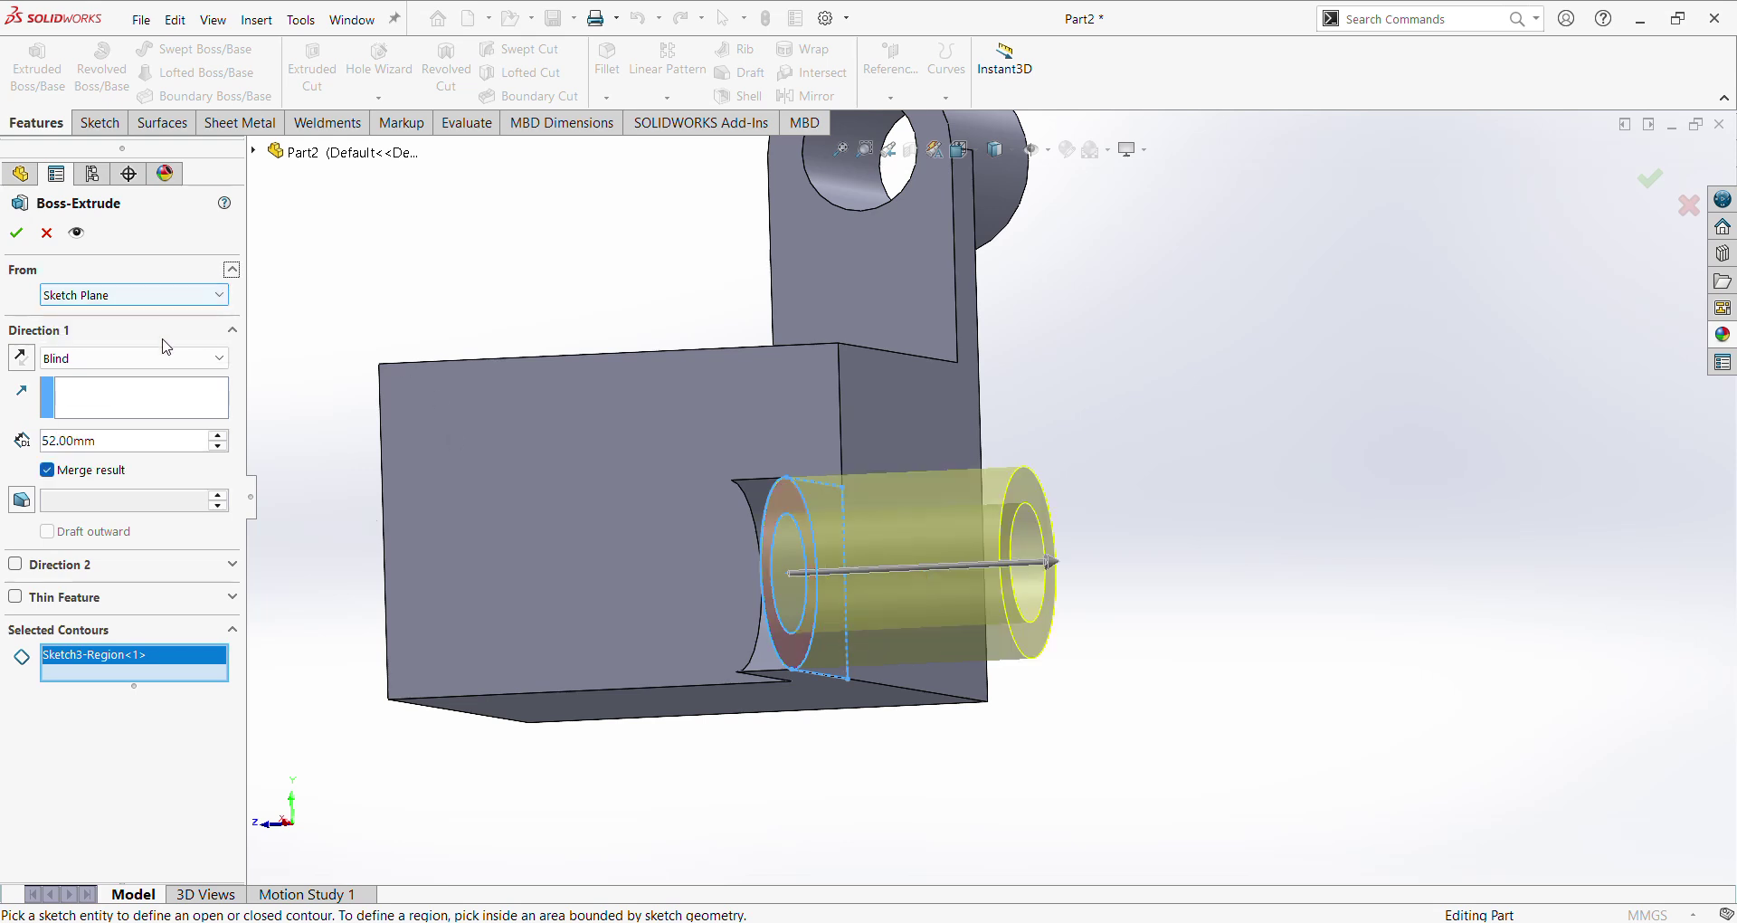
pyautogui.click(215, 296)
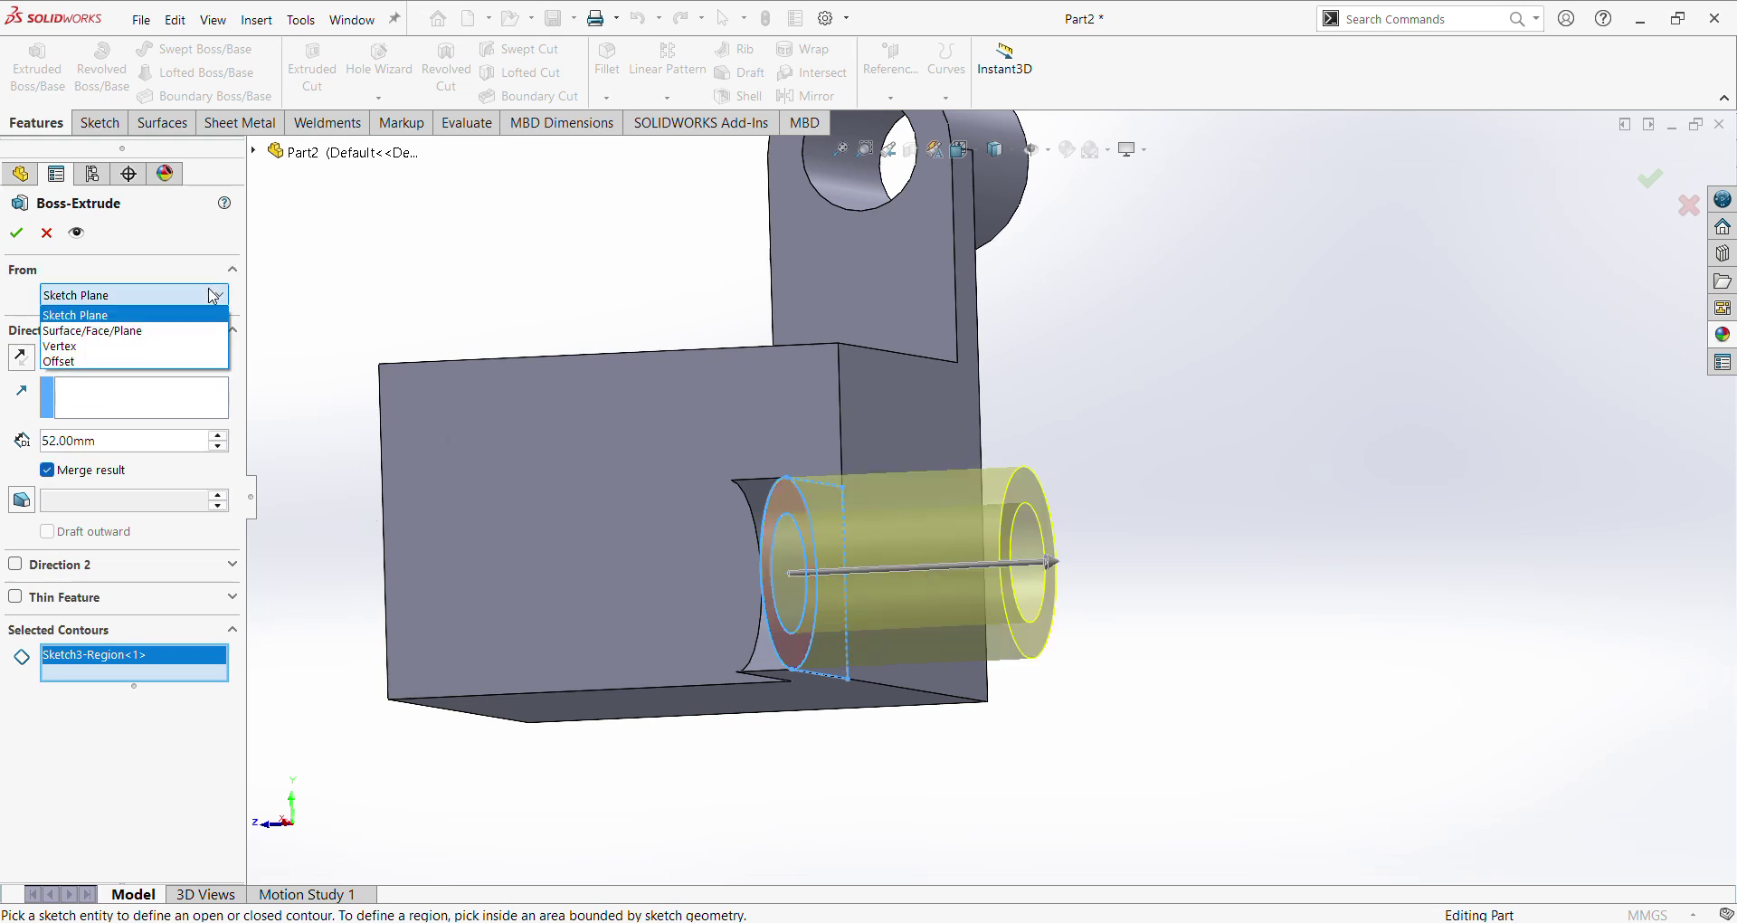
pyautogui.click(149, 362)
pyautogui.doubleClick(42, 331)
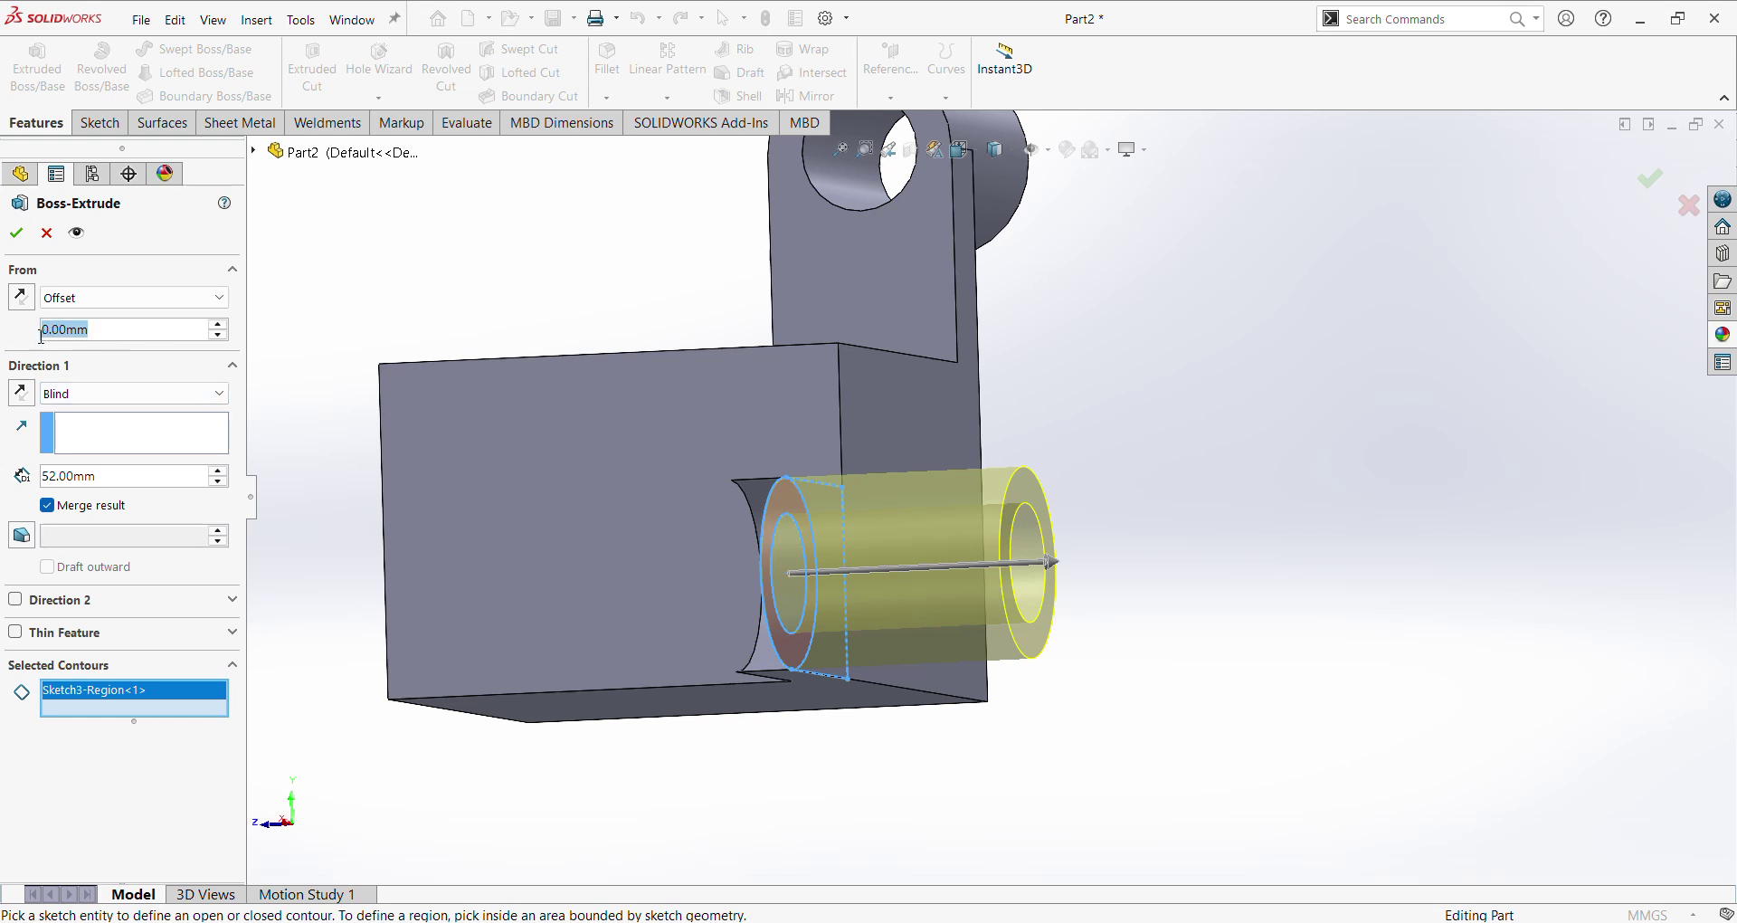
pyautogui.write('12')
pyautogui.press('Return')
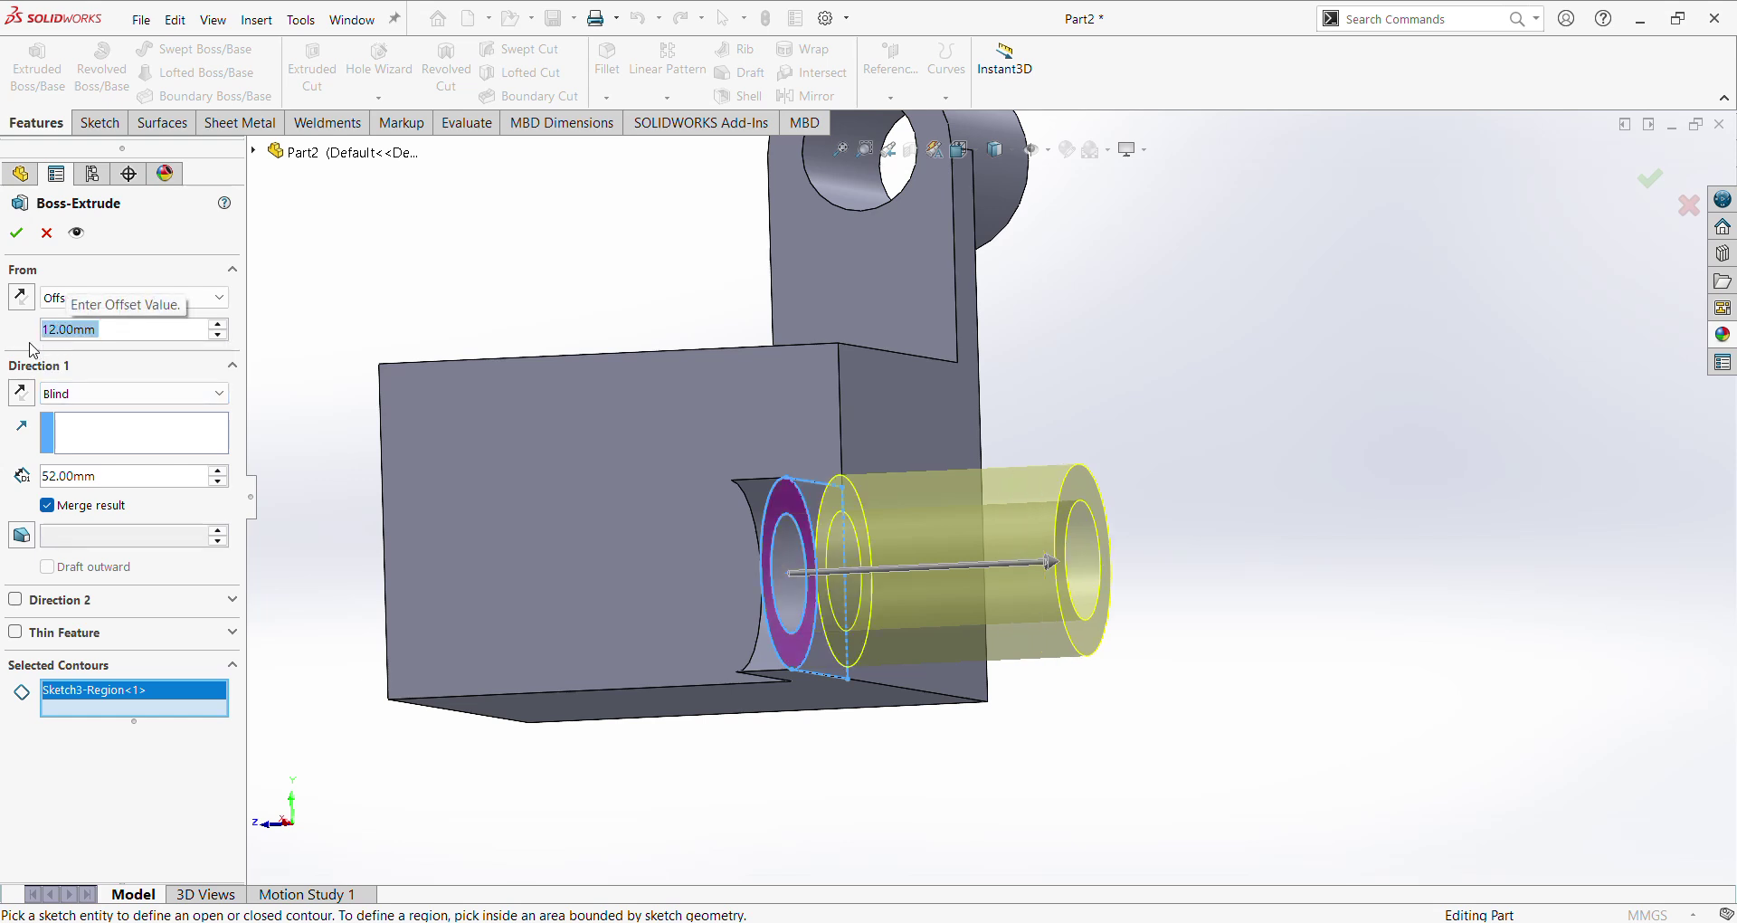
pyautogui.click(20, 298)
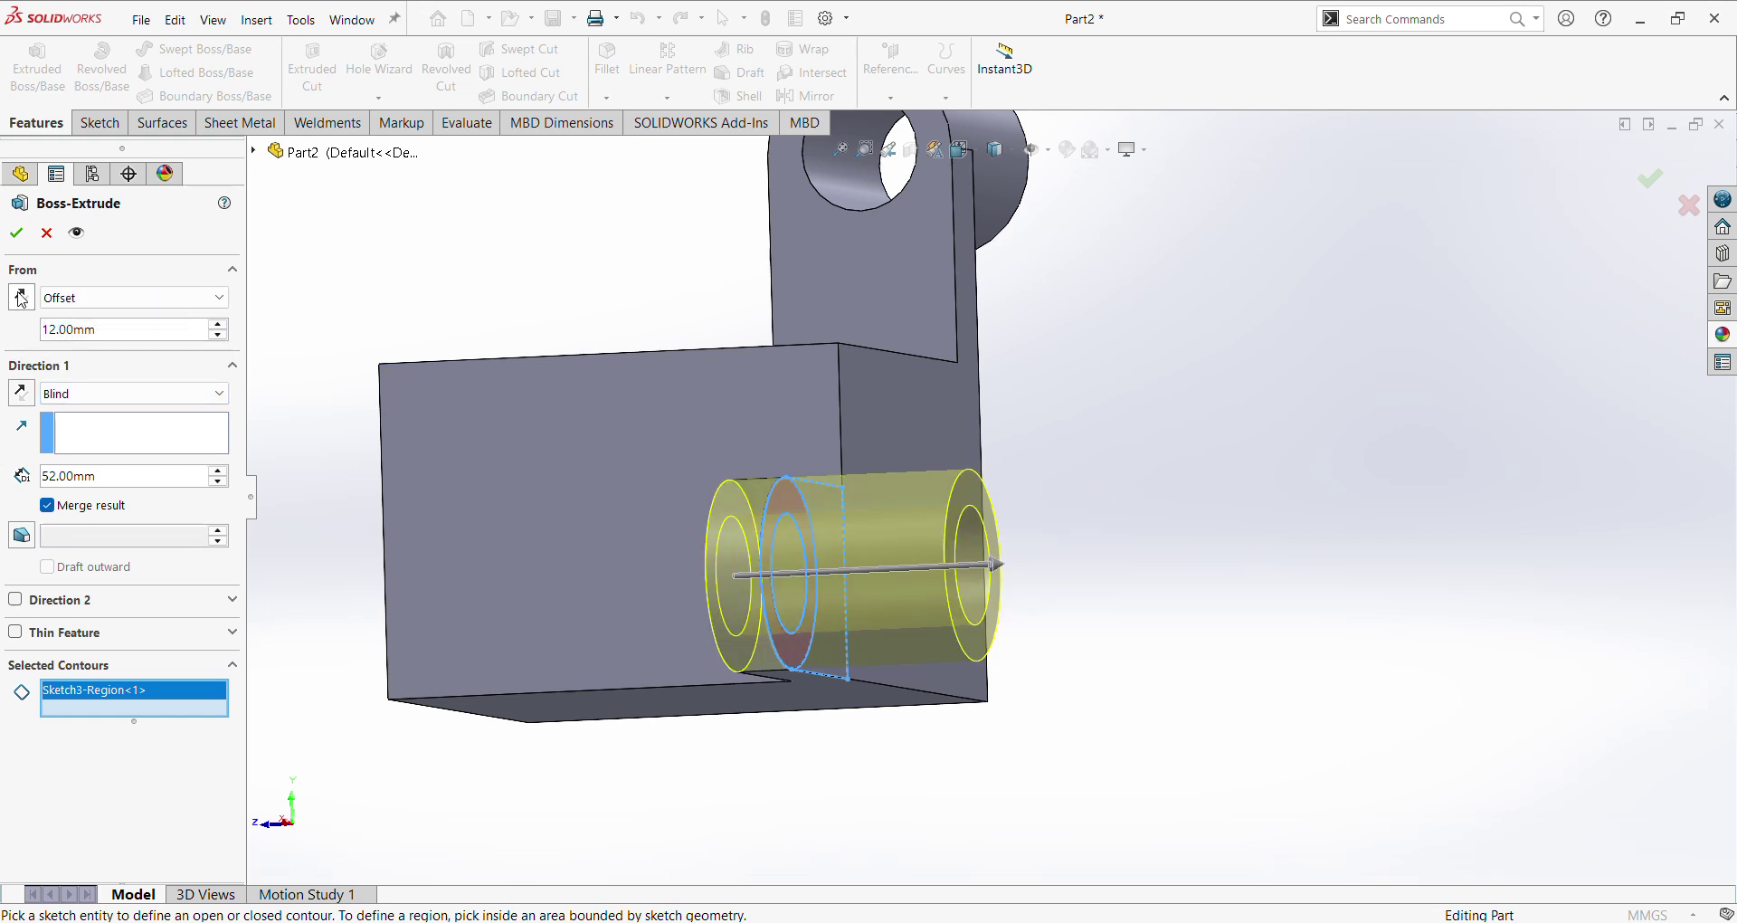
pyautogui.click(17, 232)
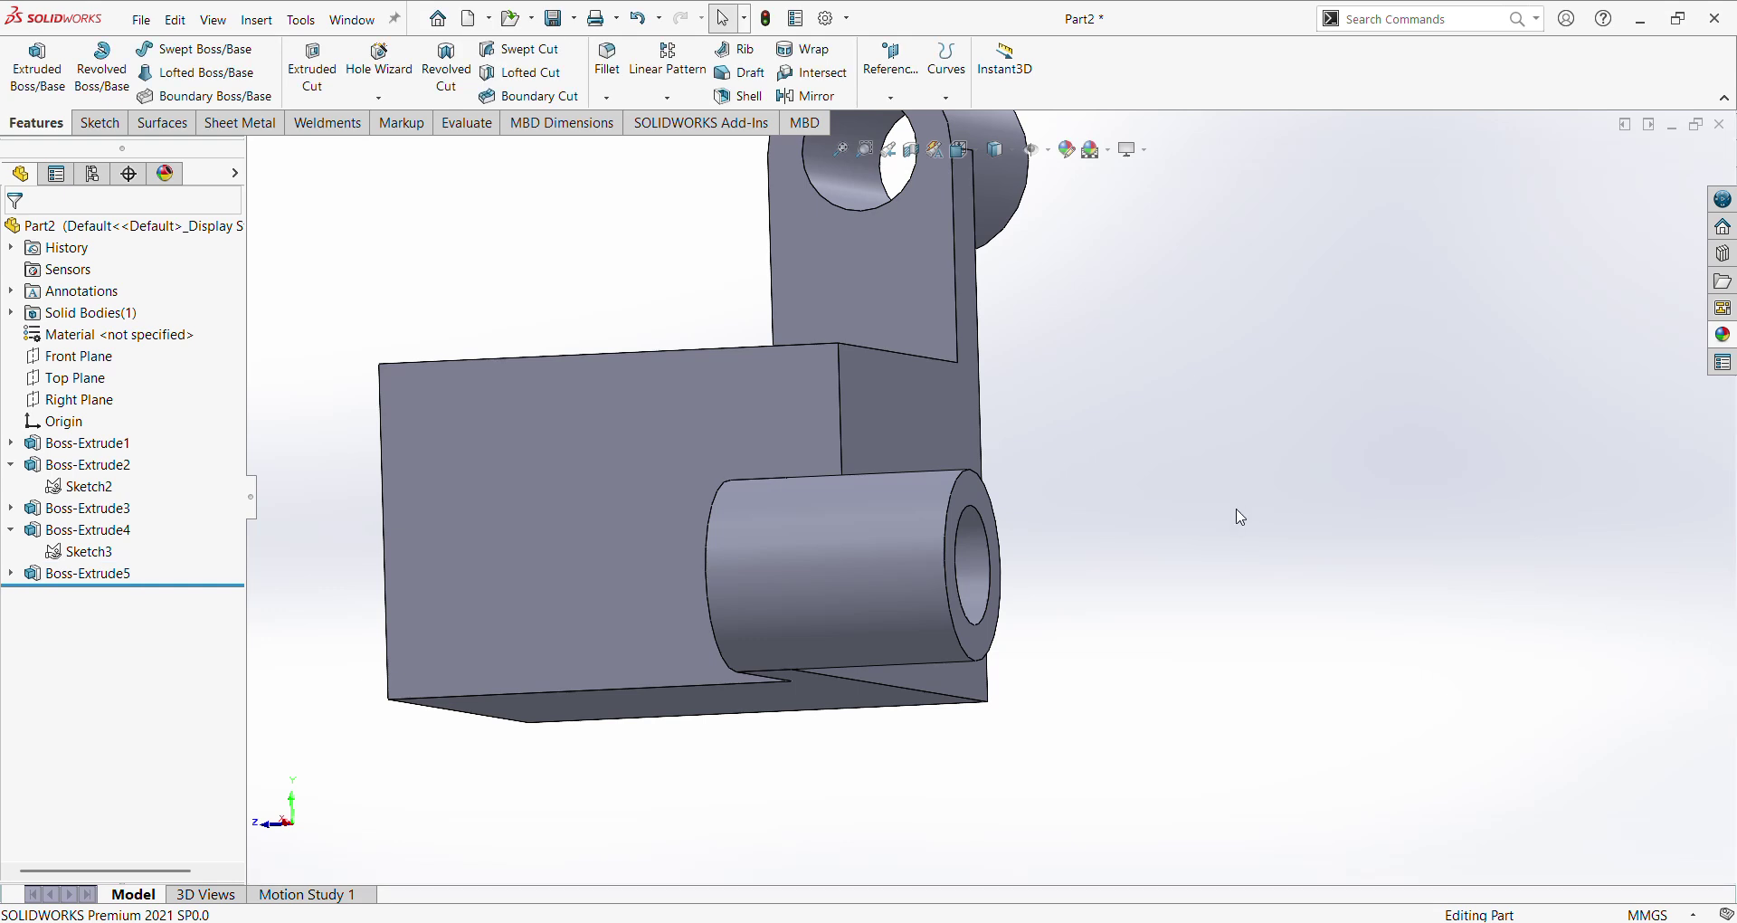
# Step: On the block's front face, sketch a center rectangle from the origin spanning the block's full 100 mm width, consulting the SJKD.pdf drawing
pyautogui.hotkey('ctrl', '7')
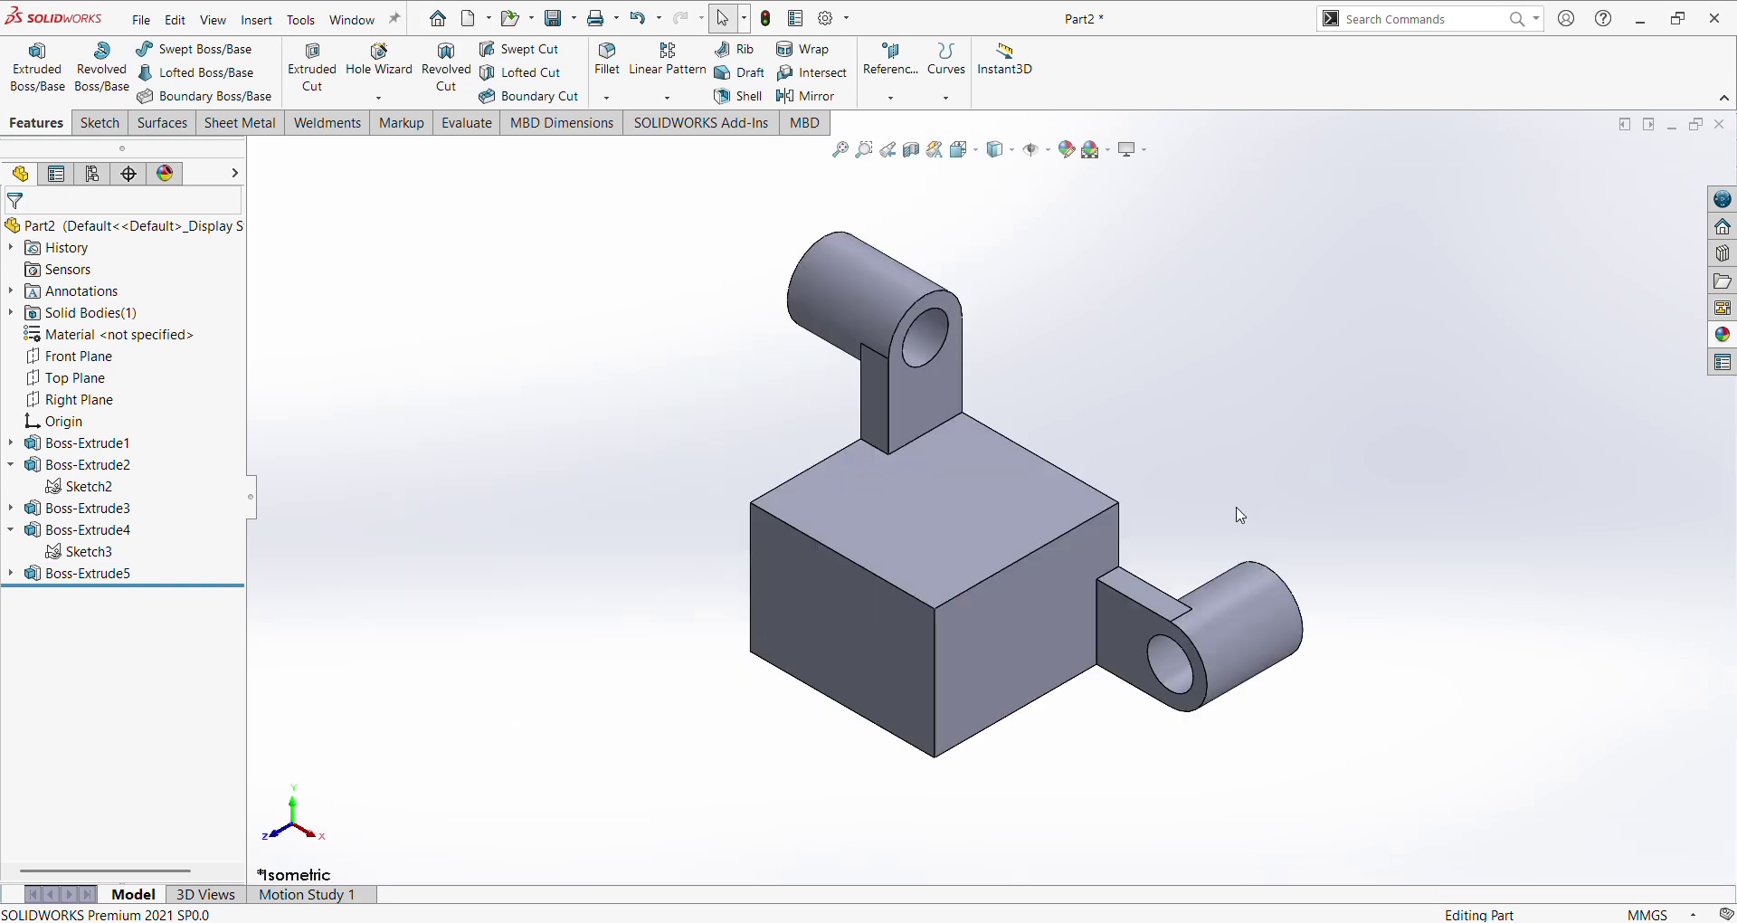
pyautogui.click(829, 608)
pyautogui.click(910, 555)
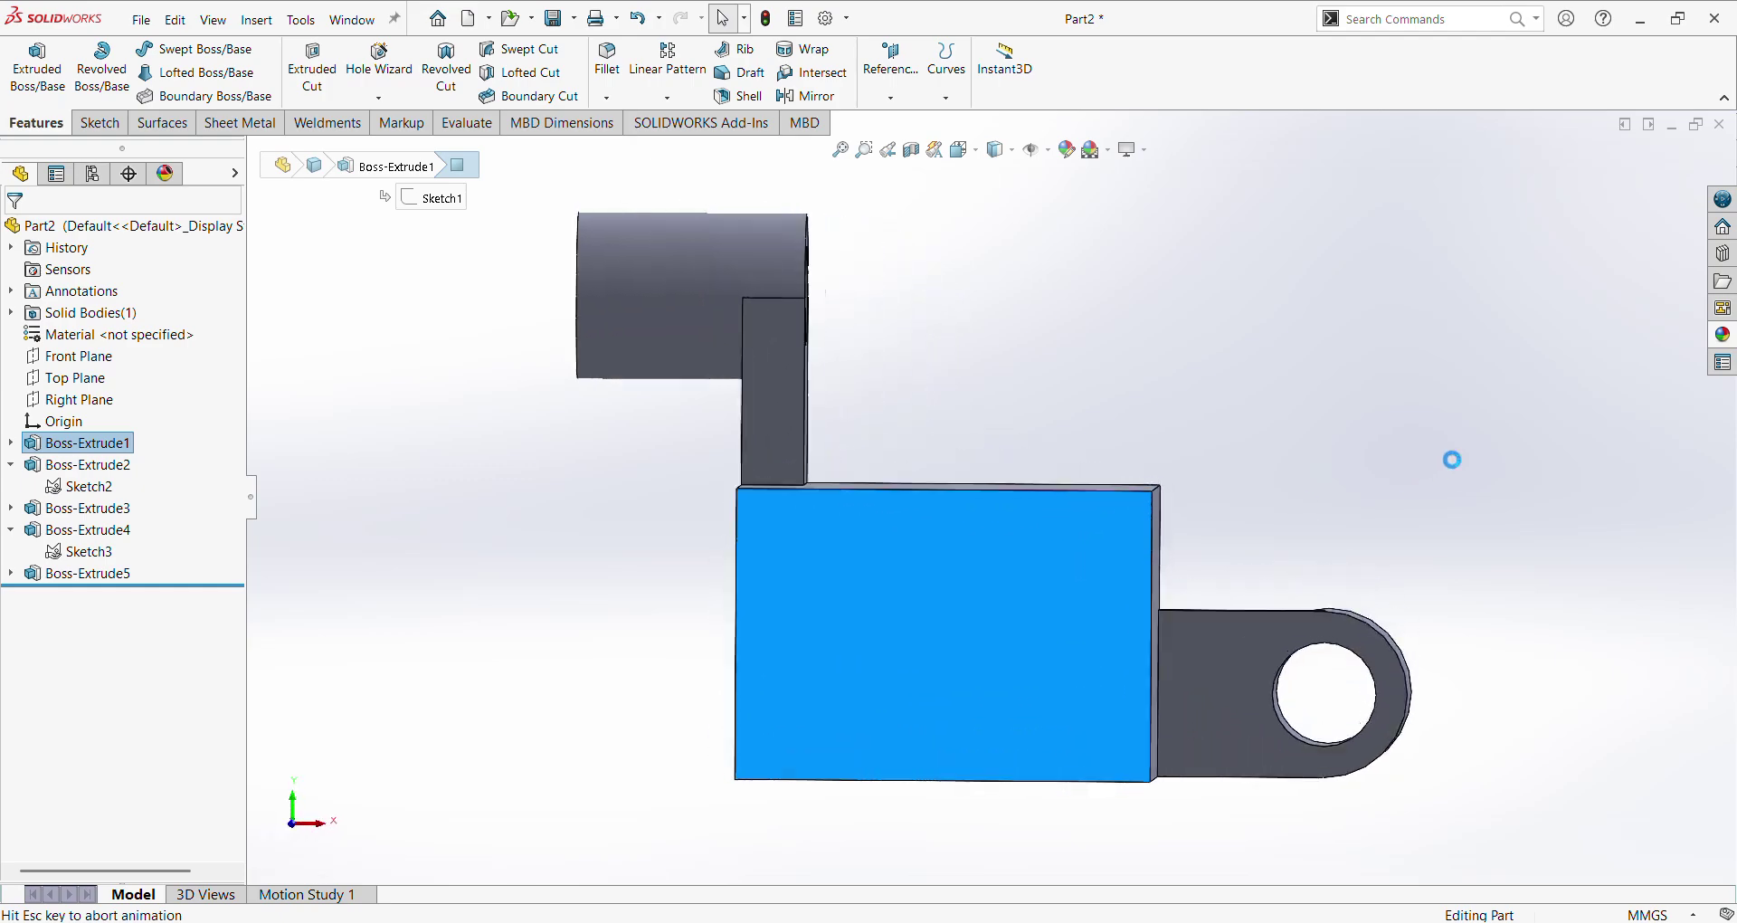
pyautogui.hotkey('alt', 'Tab')
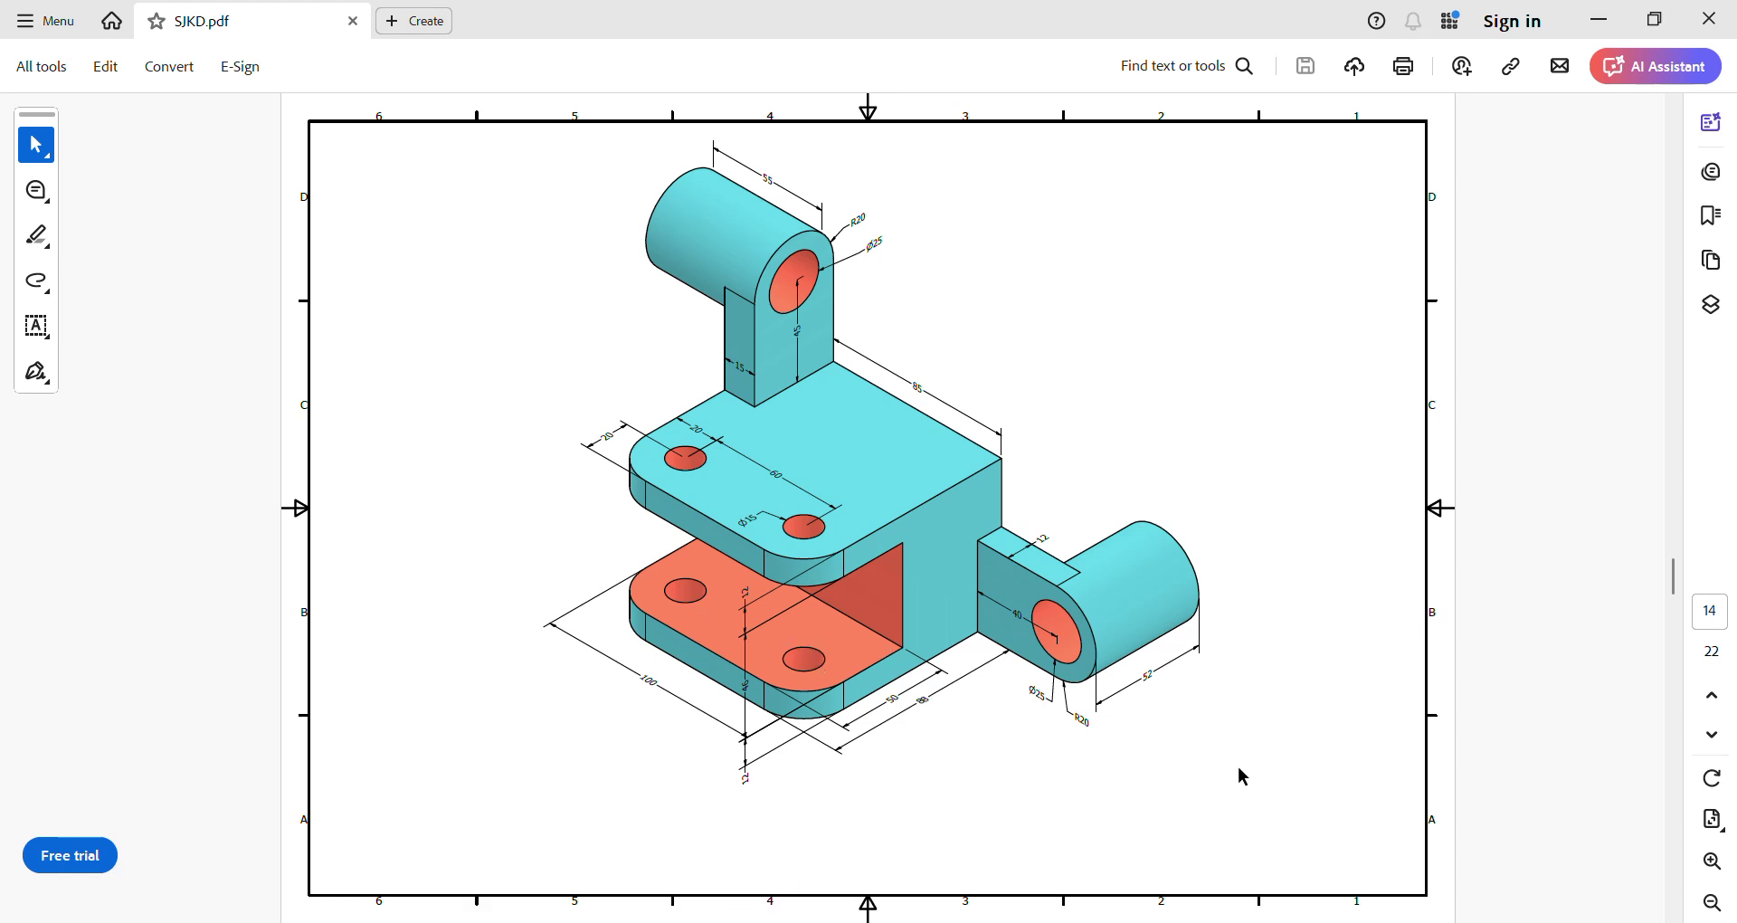
pyautogui.hotkey('alt', 'Tab')
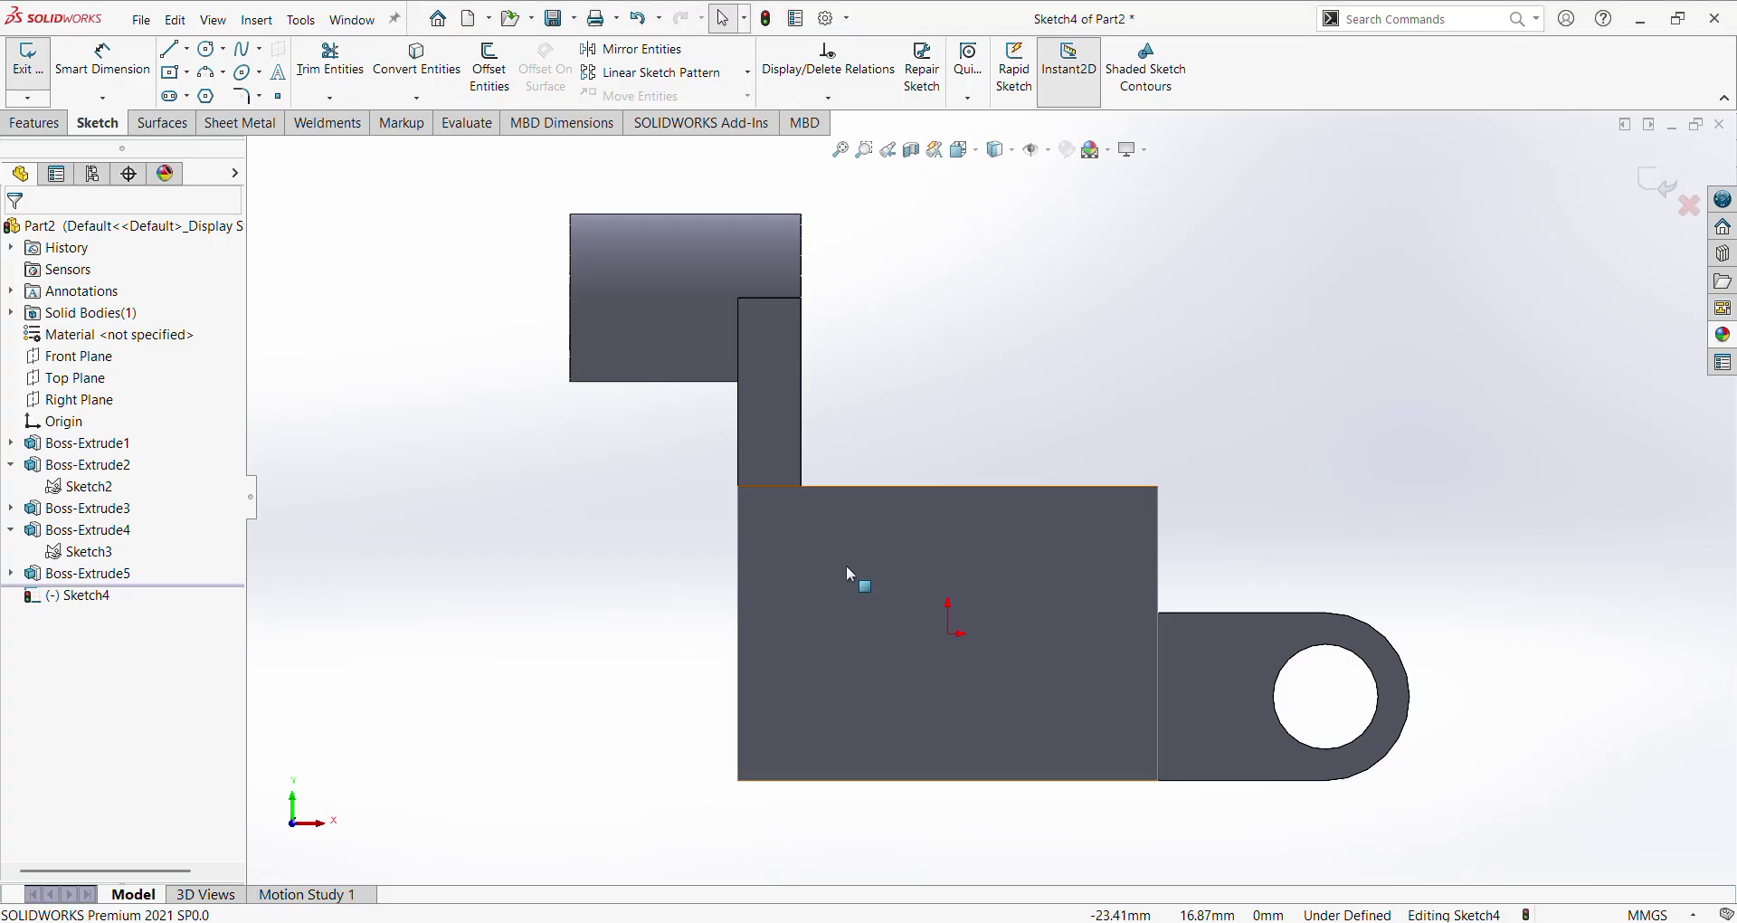
pyautogui.click(188, 74)
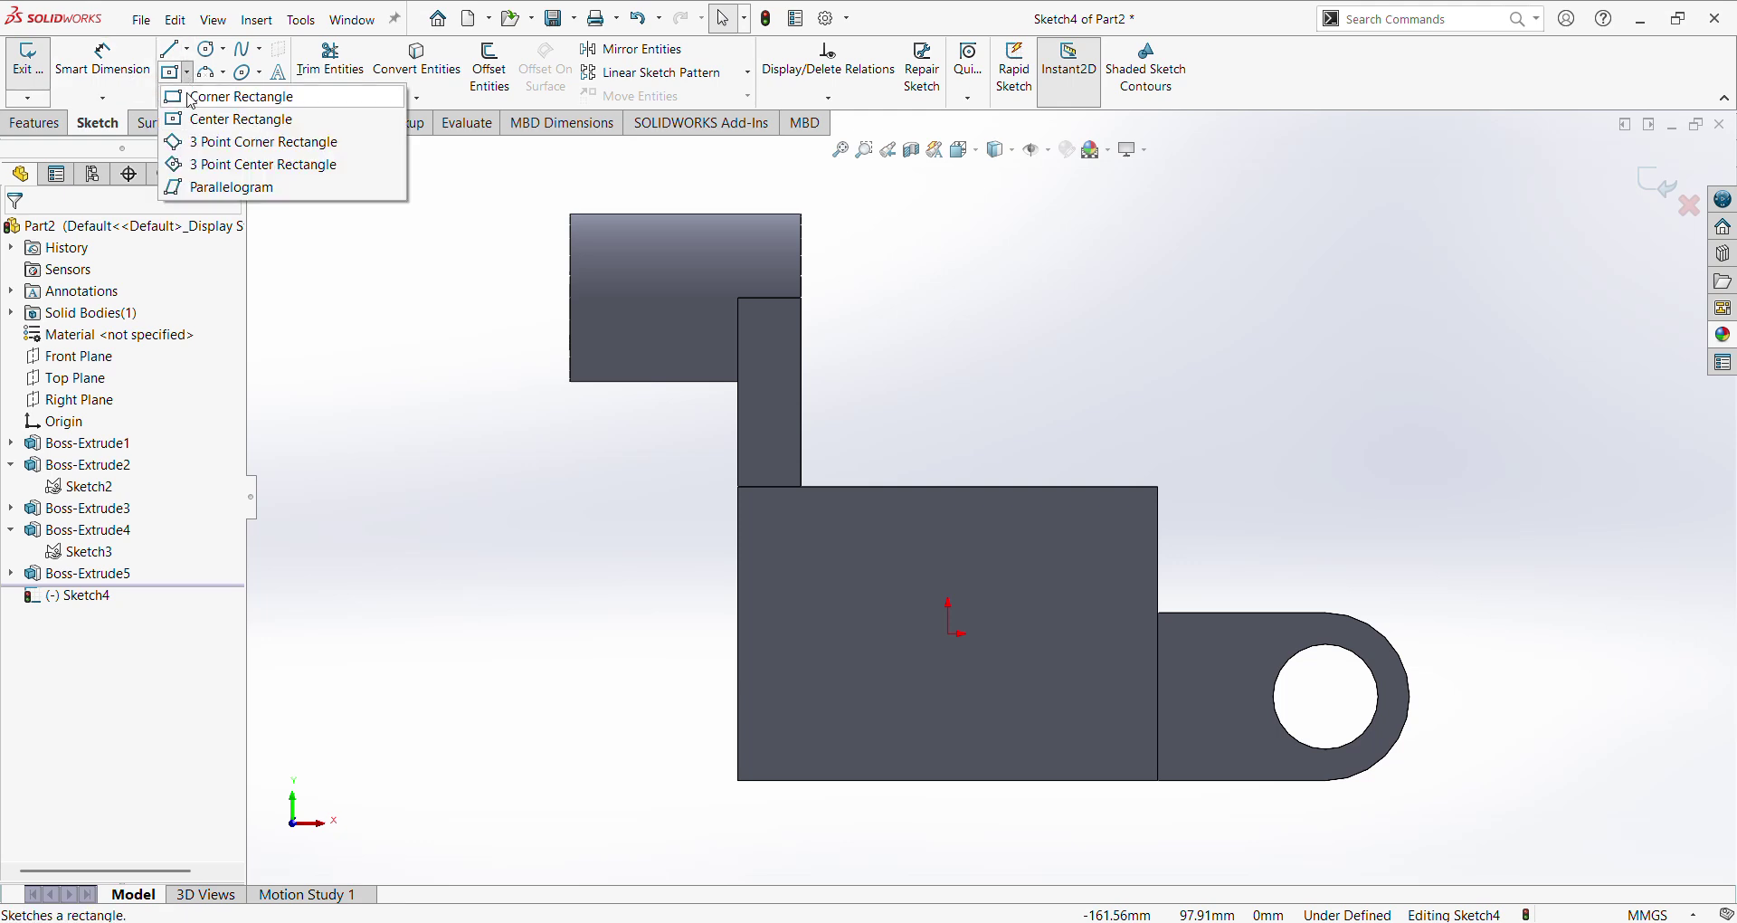
pyautogui.click(242, 118)
pyautogui.click(949, 635)
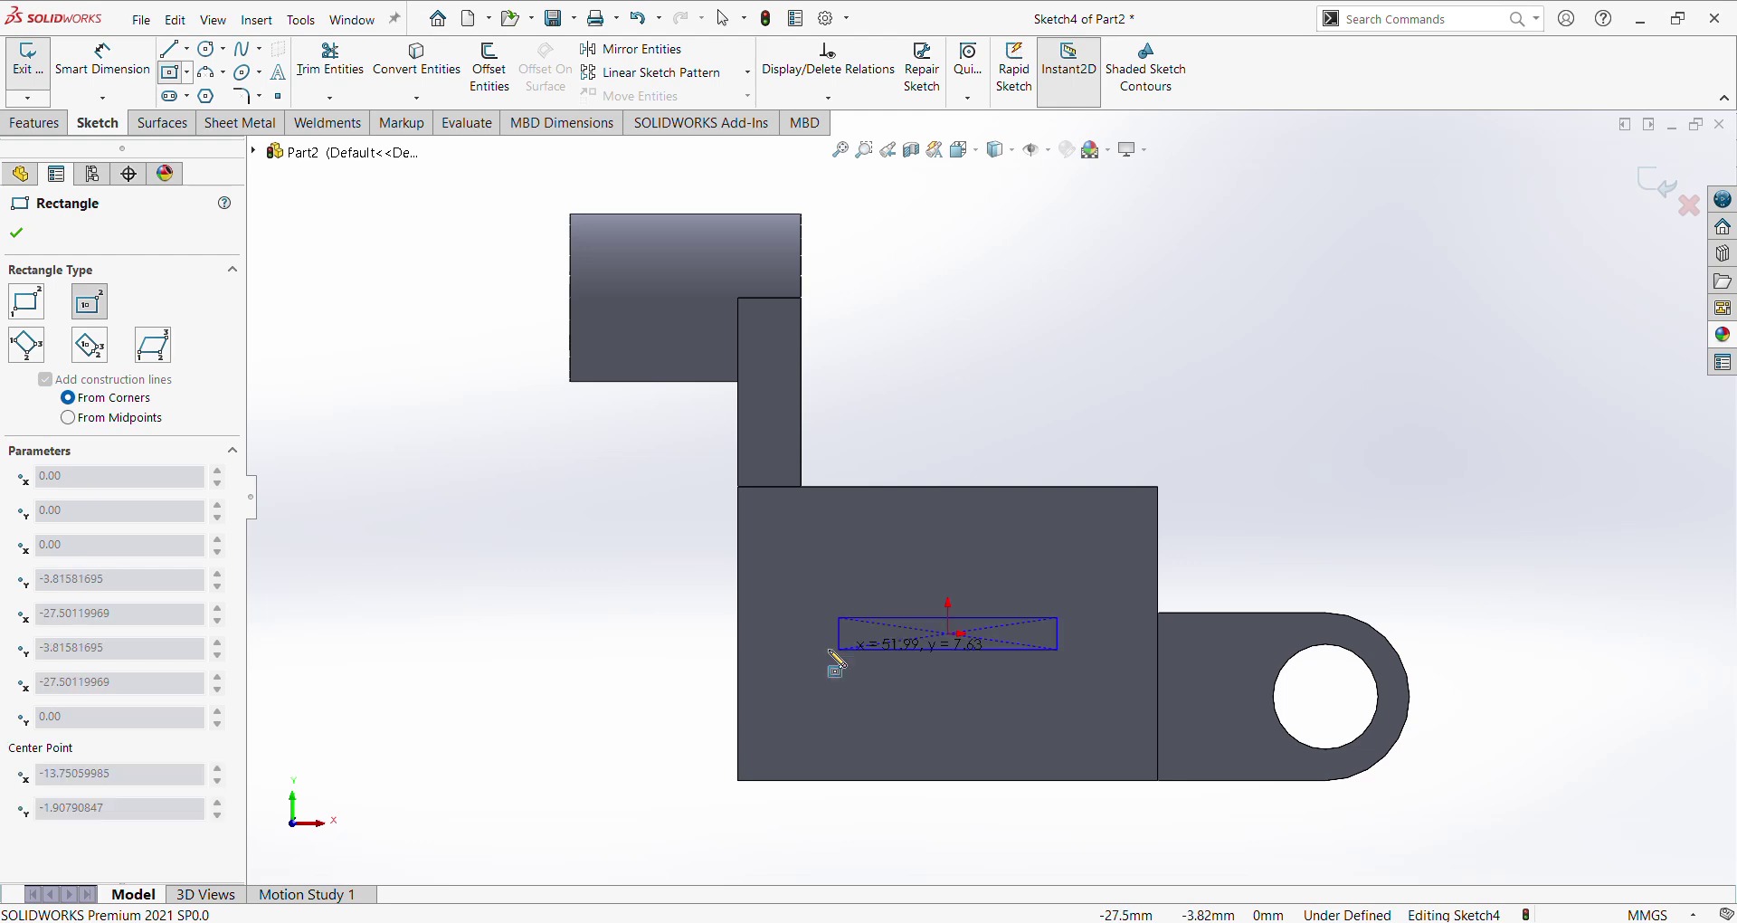
pyautogui.click(737, 683)
# Step: Dimension the rectangle's upper line 12 mm from the block's top edge
pyautogui.rightClick(647, 685)
pyautogui.click(775, 627)
pyautogui.click(916, 487)
pyautogui.click(963, 587)
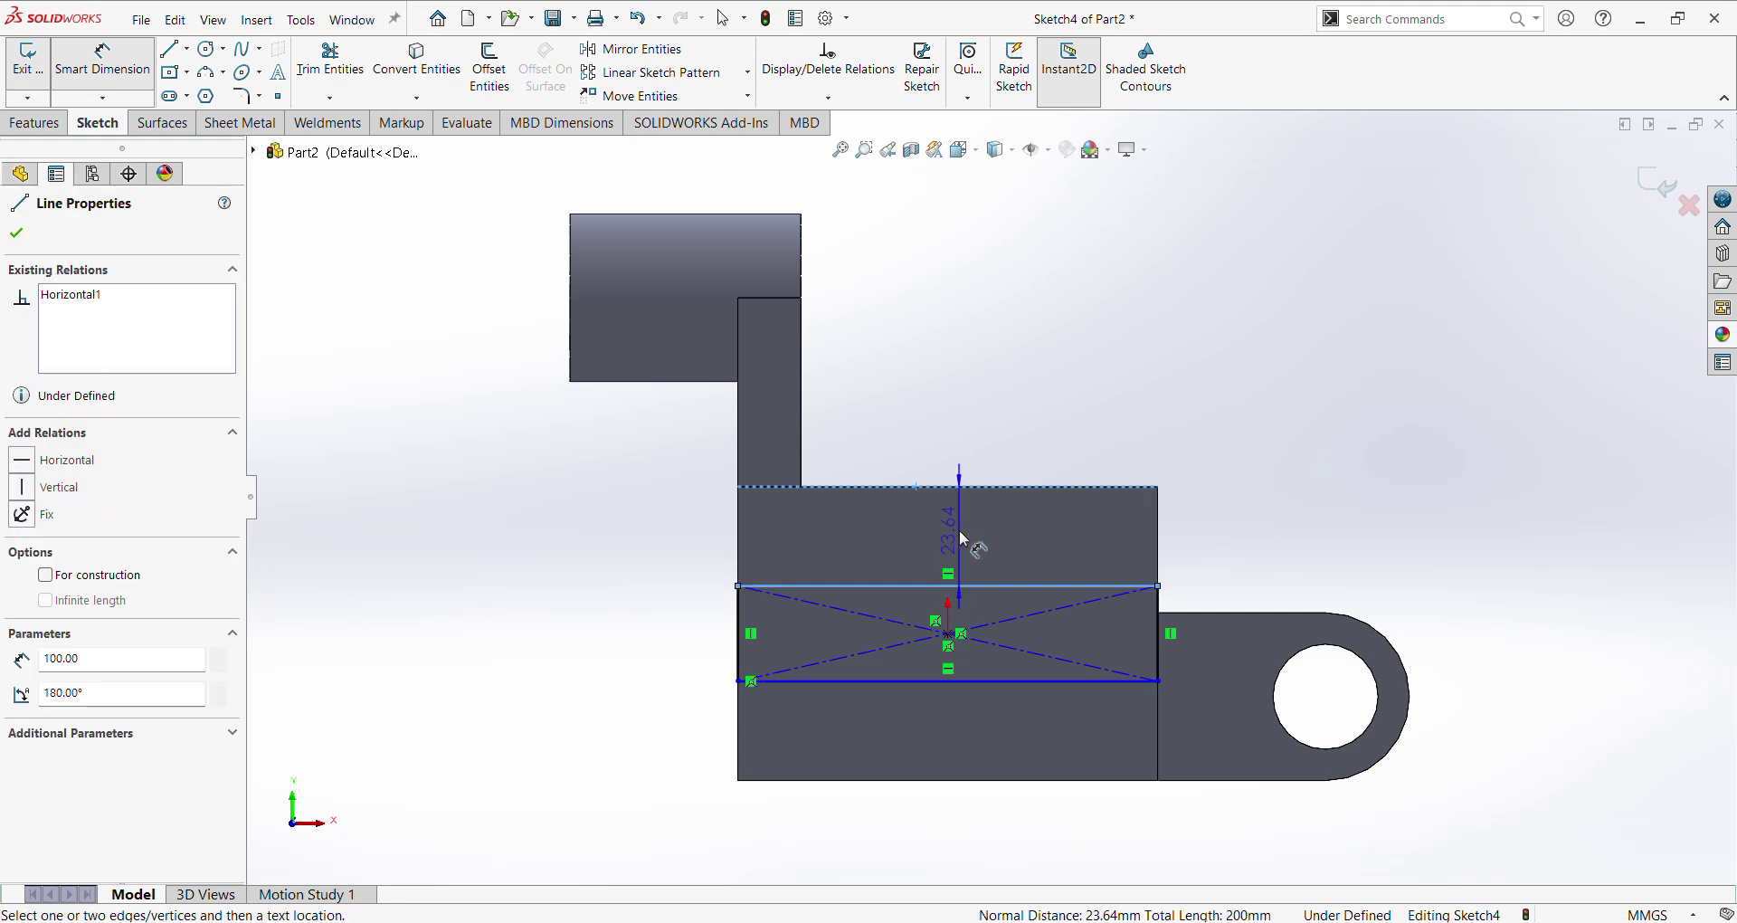
pyautogui.click(962, 536)
pyautogui.write('123')
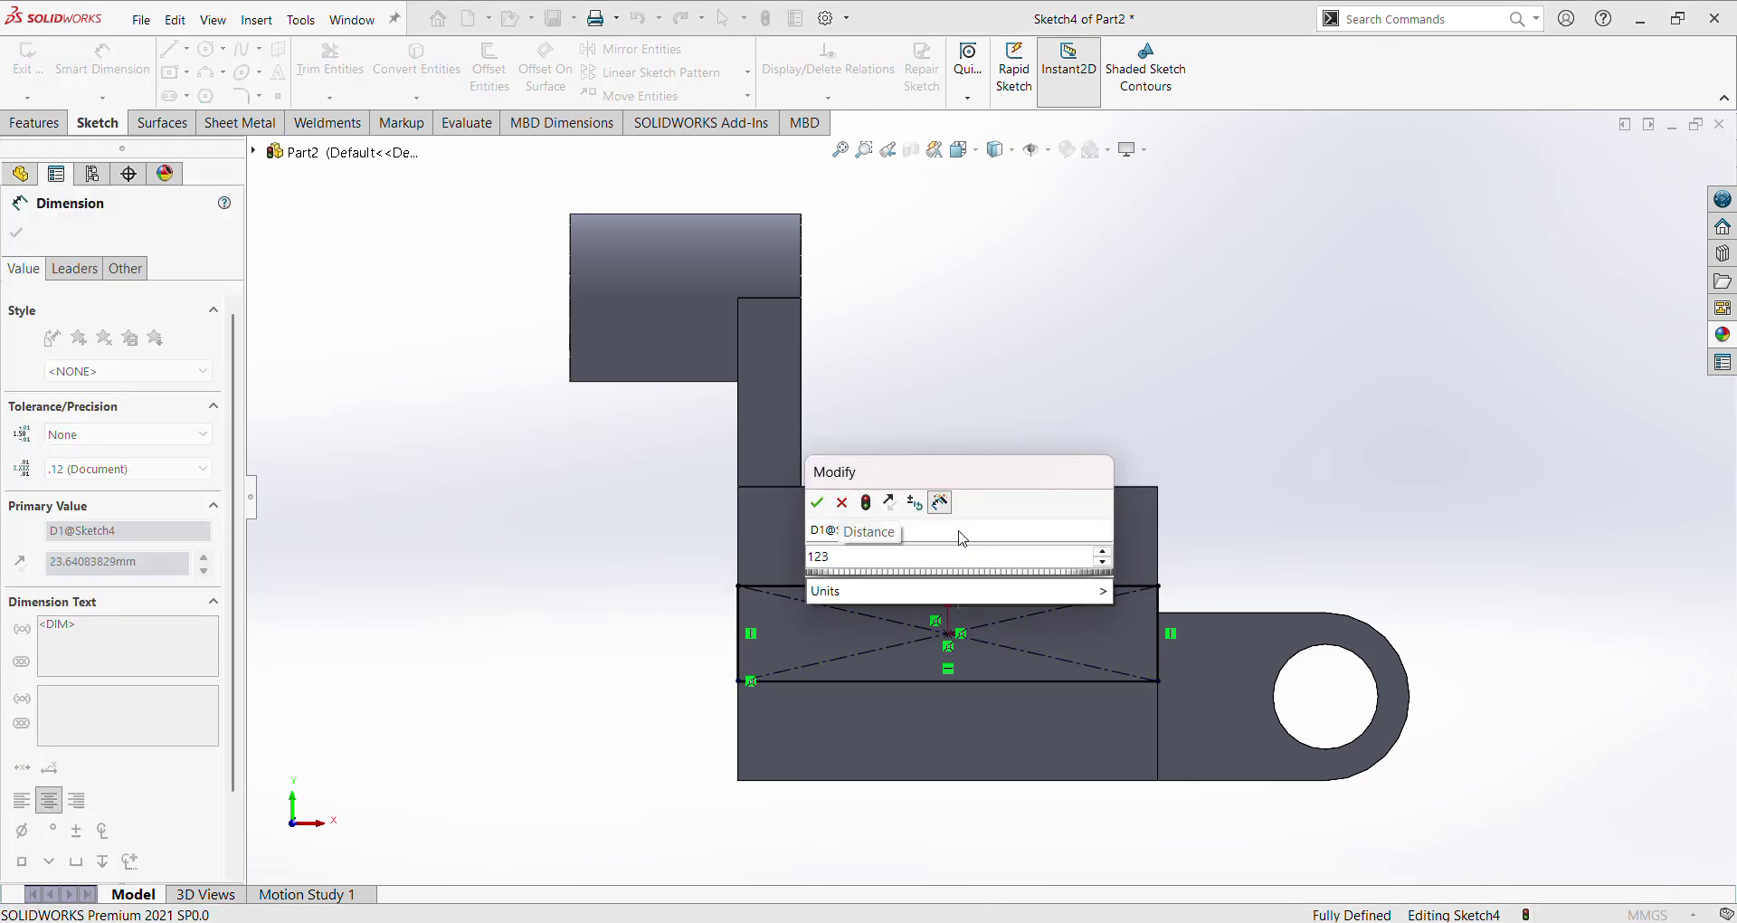
pyautogui.press('Escape')
pyautogui.press('Escape')
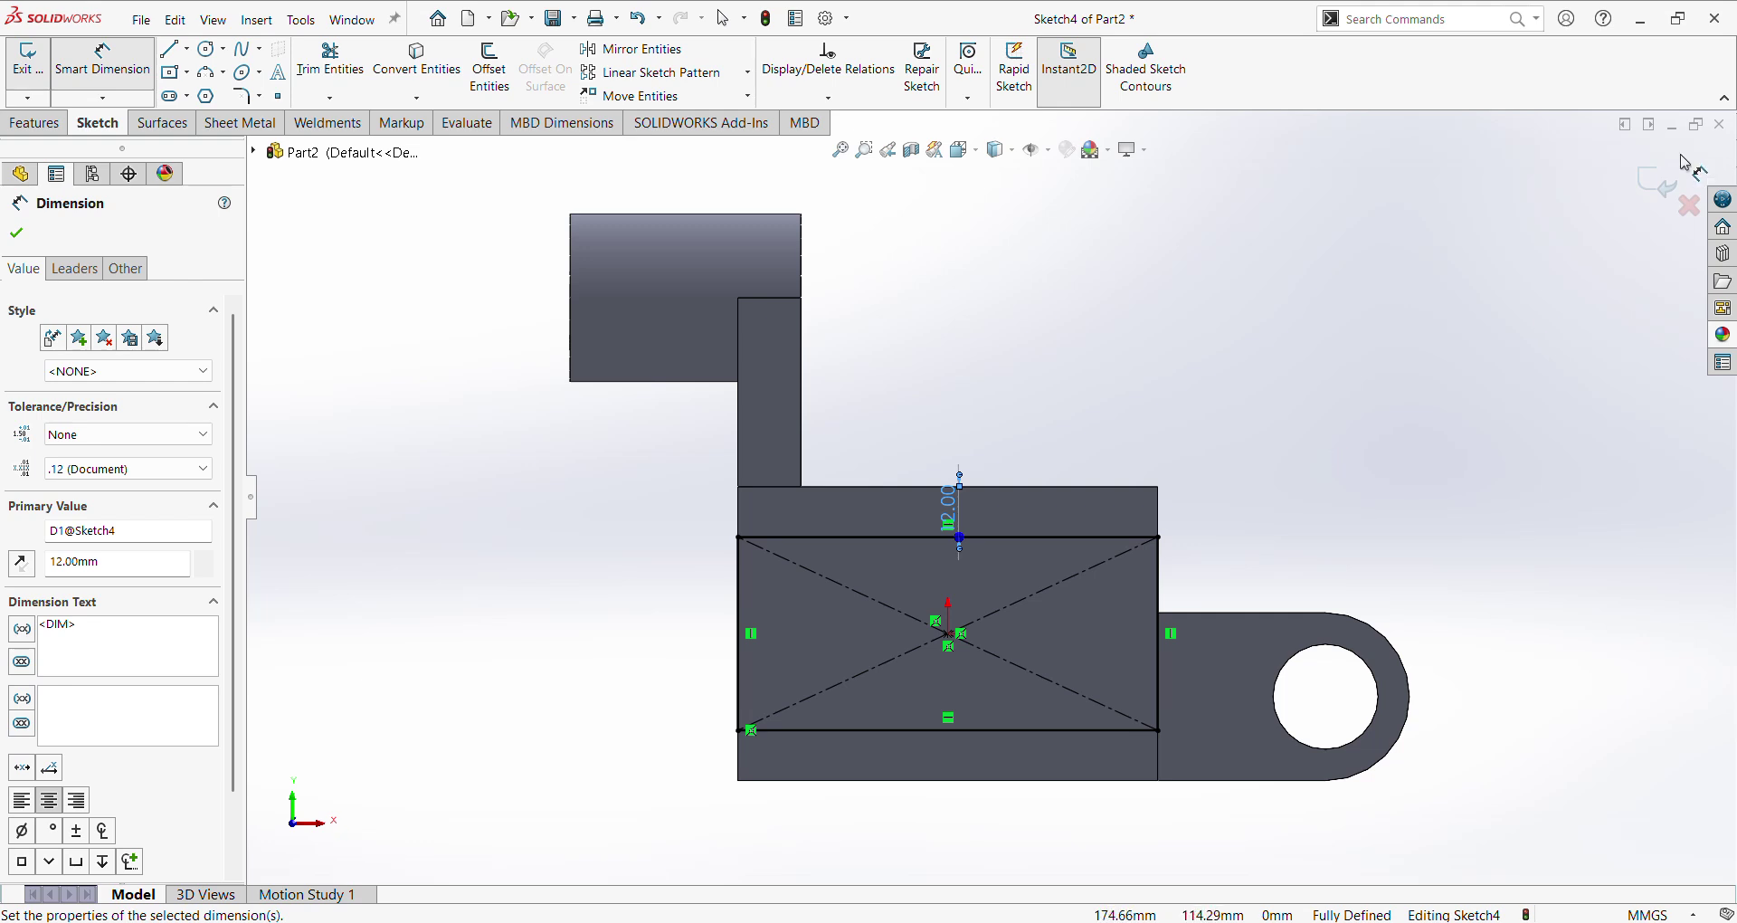
# Step: Finish the sketch, cut the rectangle 50 mm deep into the block, and consult the drawing
pyautogui.click(1656, 182)
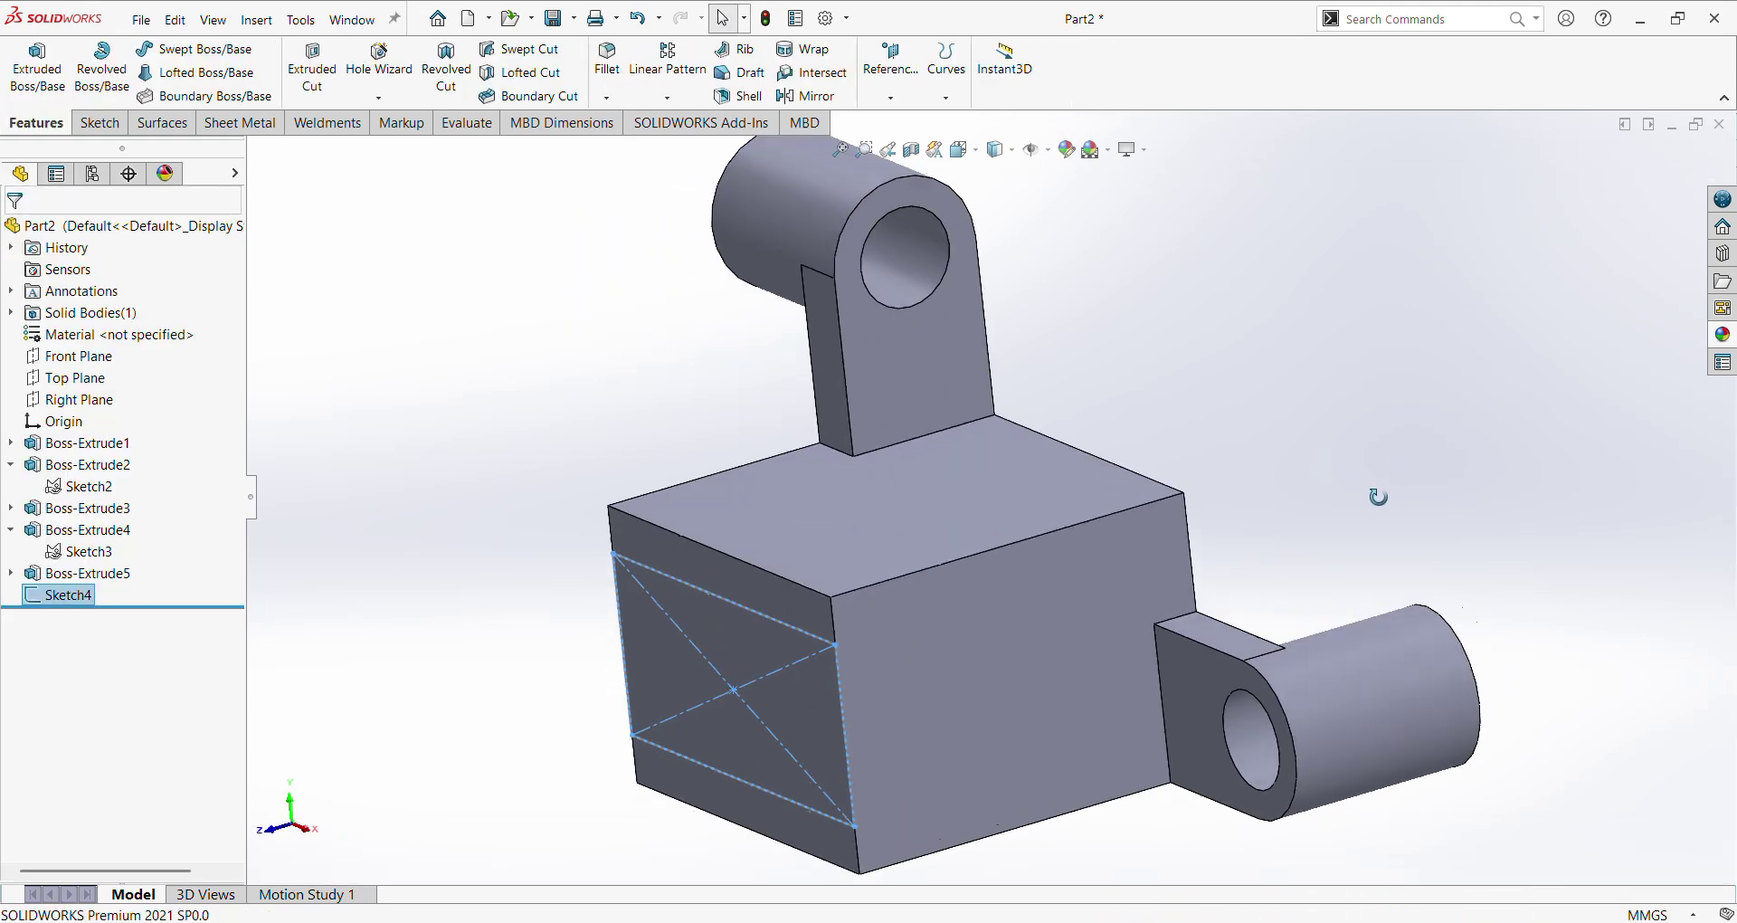
pyautogui.click(326, 93)
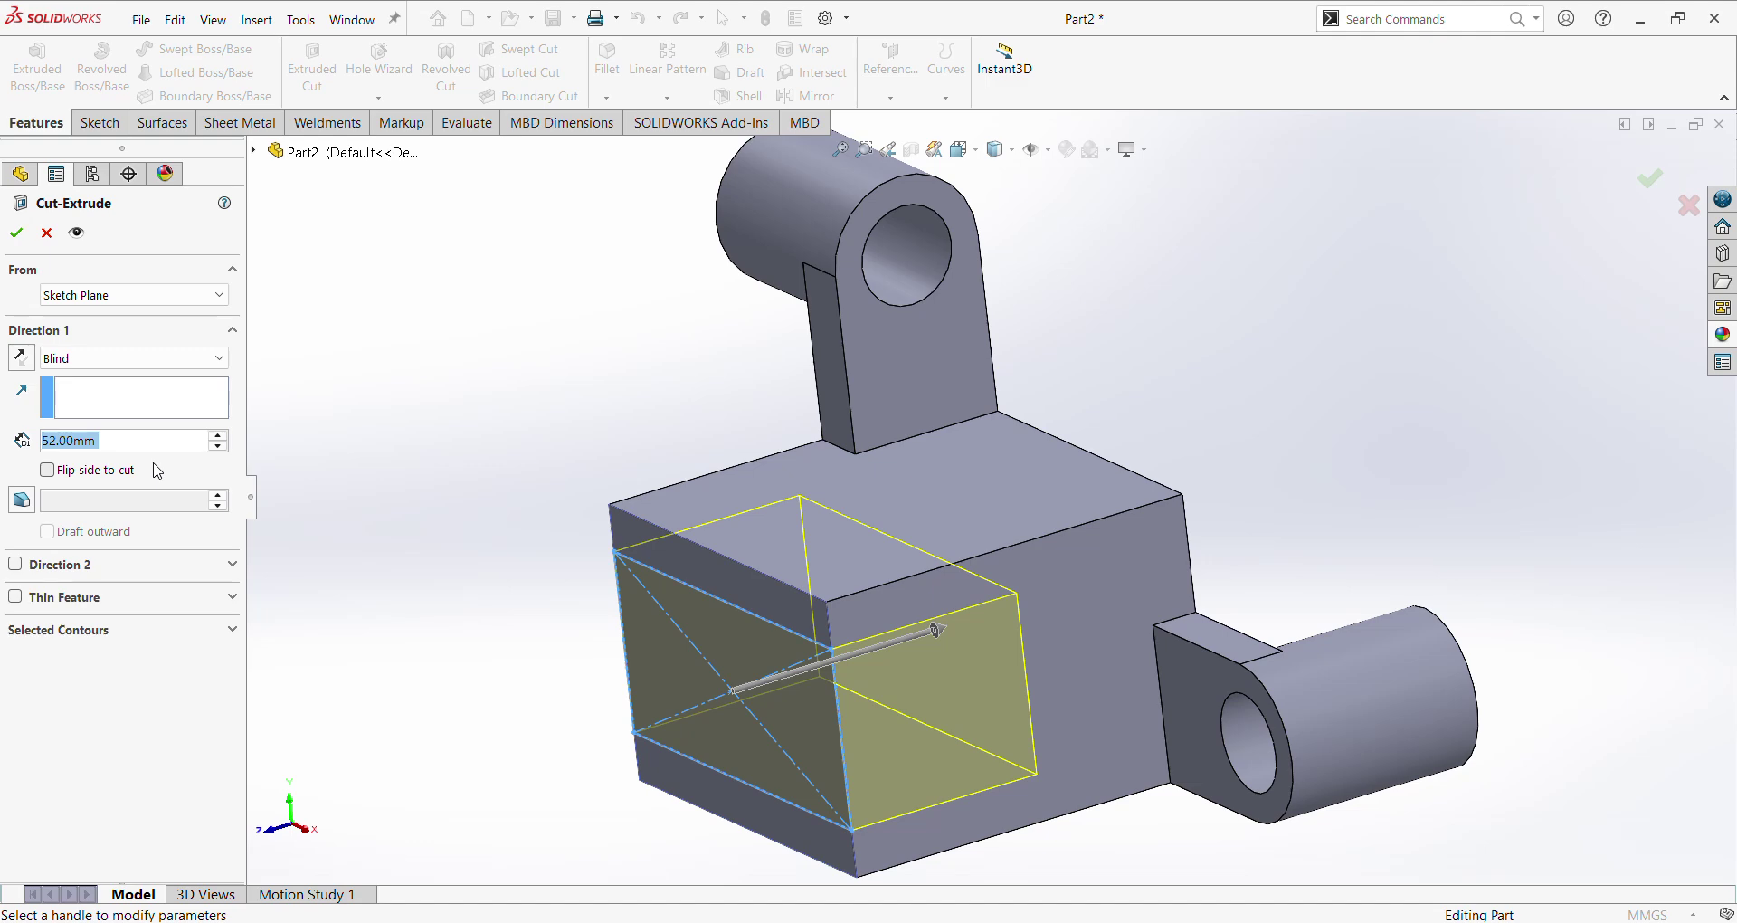
pyautogui.press('Return')
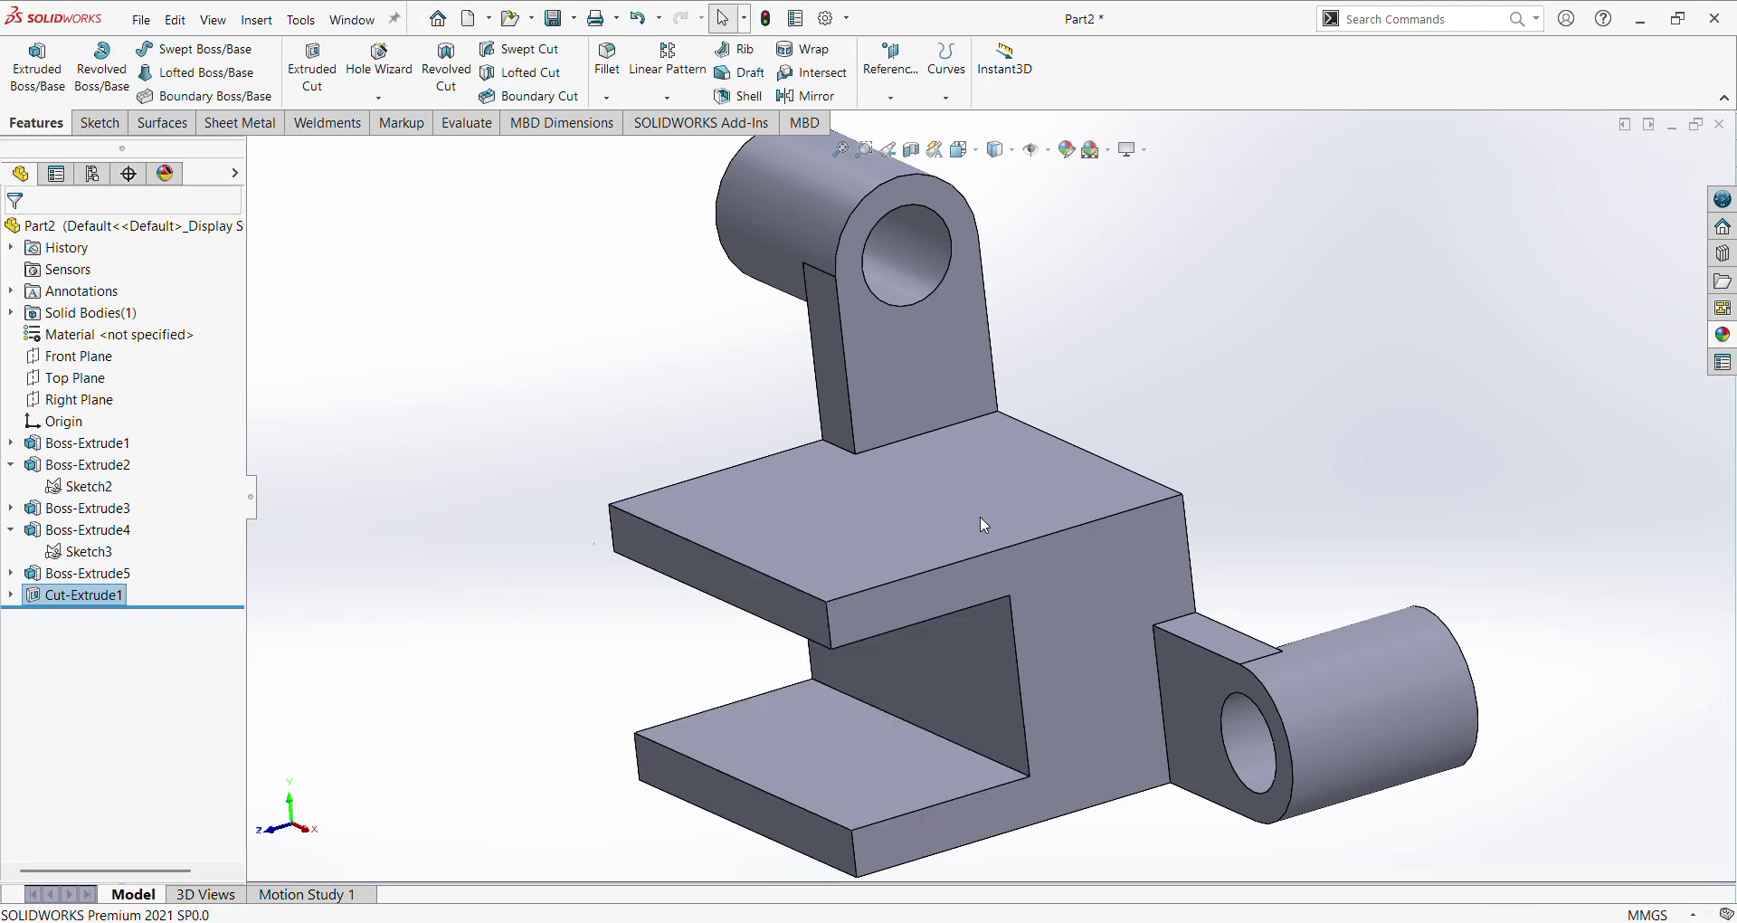
pyautogui.moveTo(1249, 446); pyautogui.dragTo(1213, 320, button='middle')
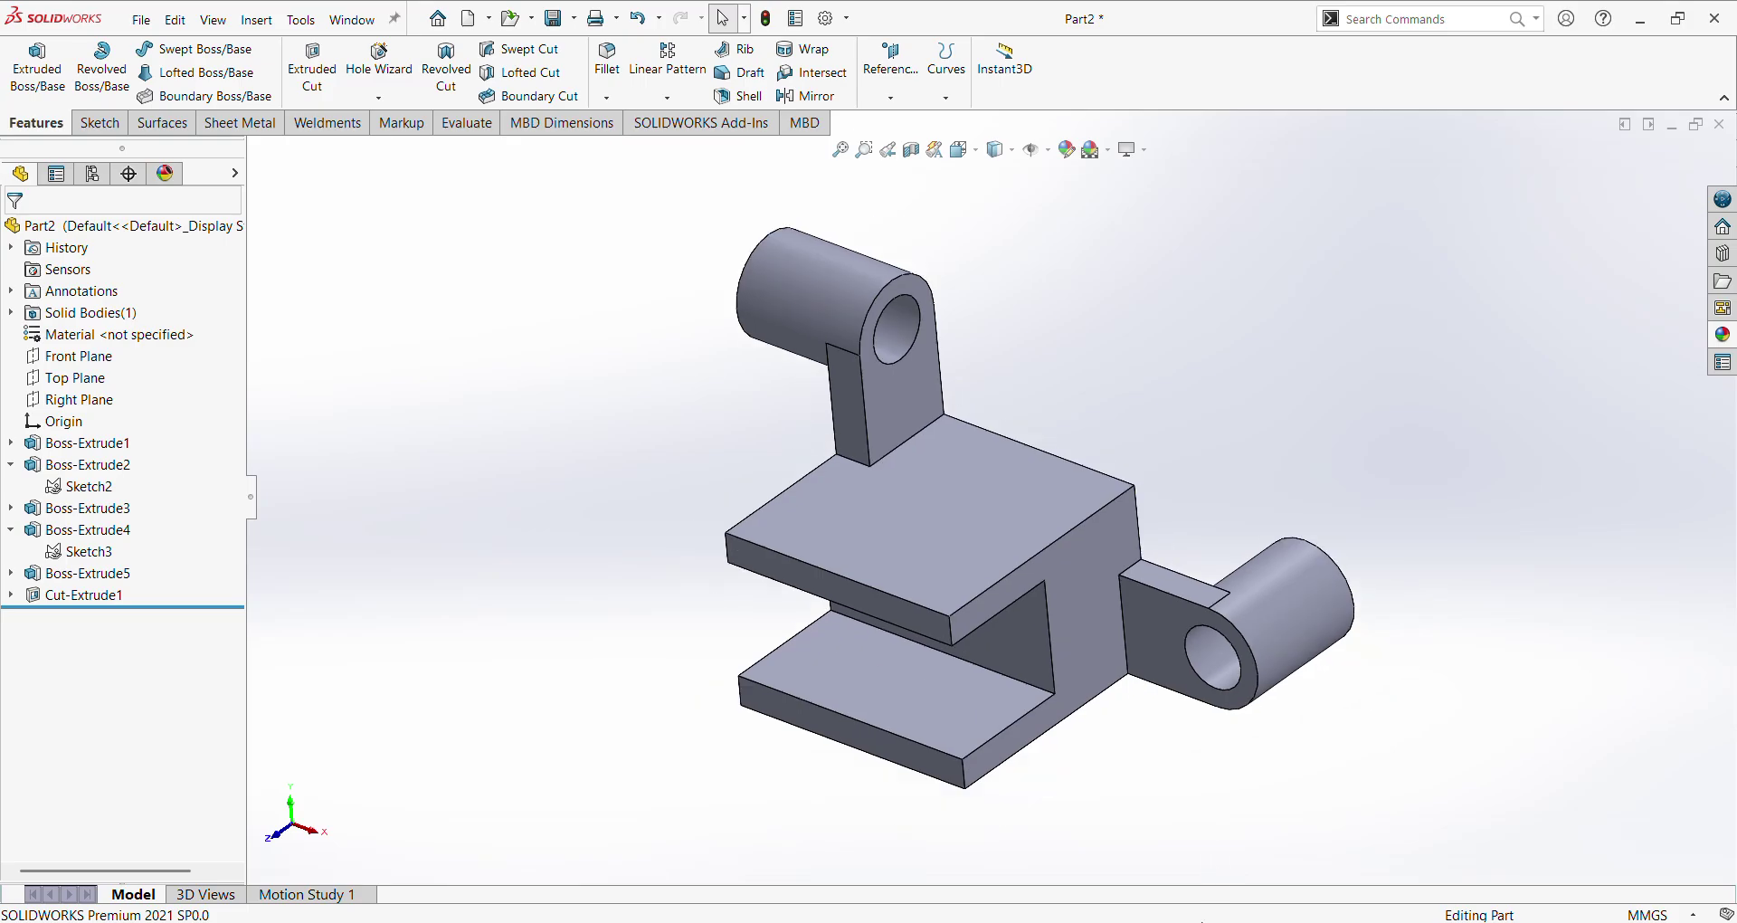
pyautogui.hotkey('alt', 'Tab')
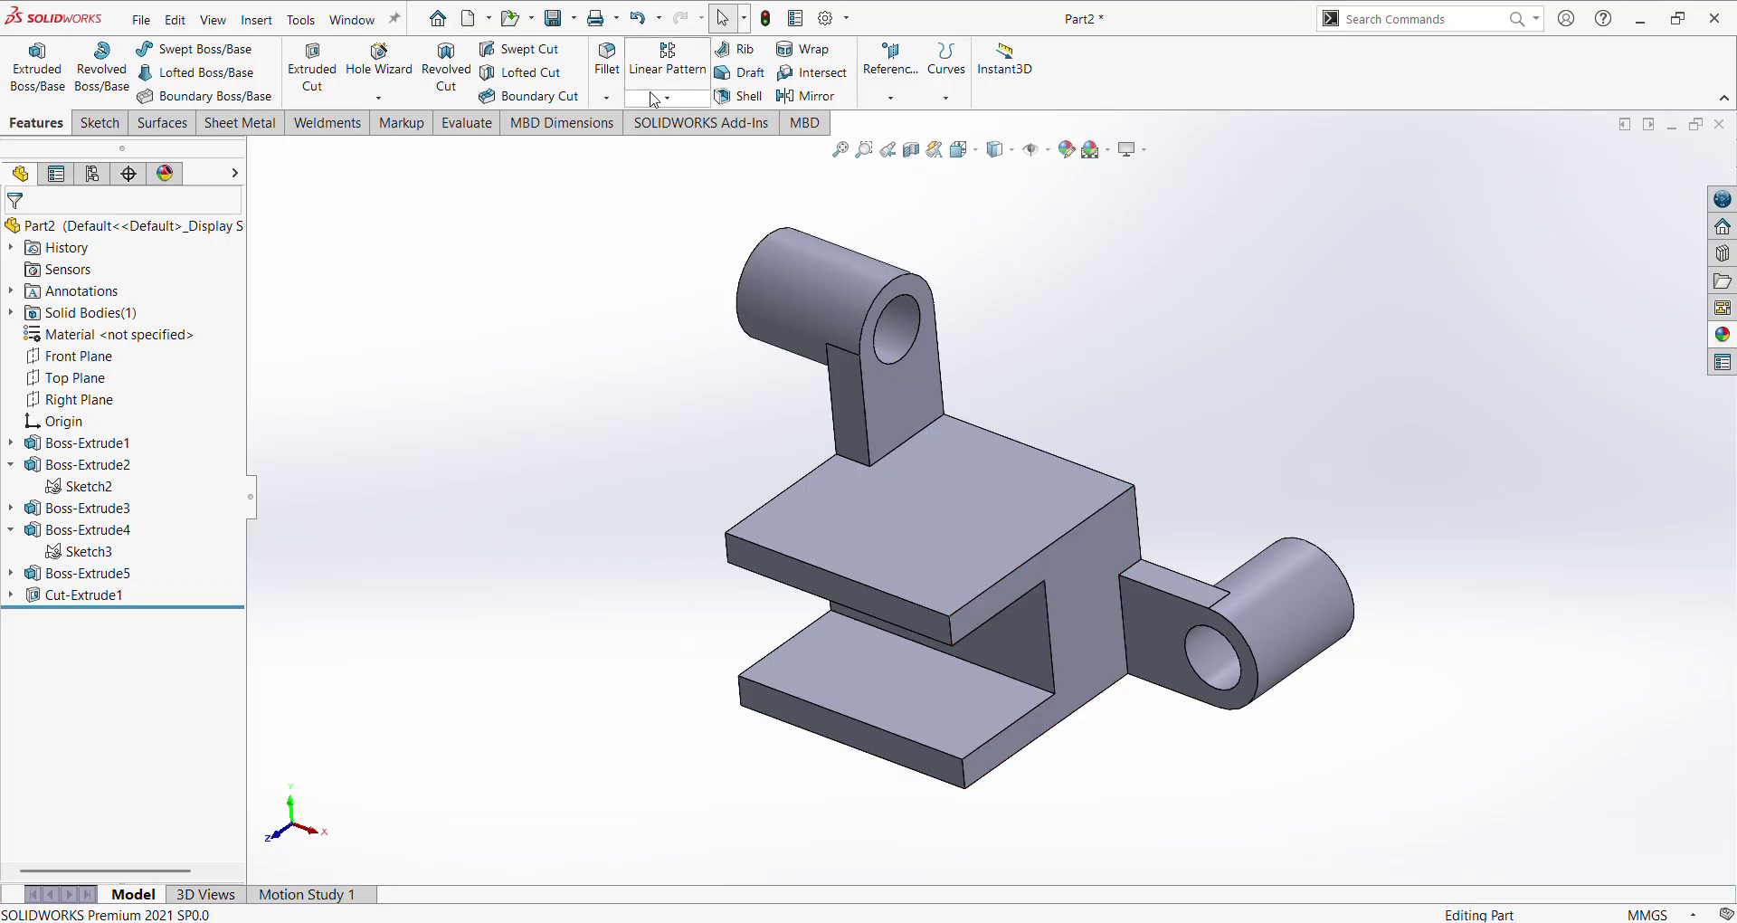
pyautogui.click(607, 65)
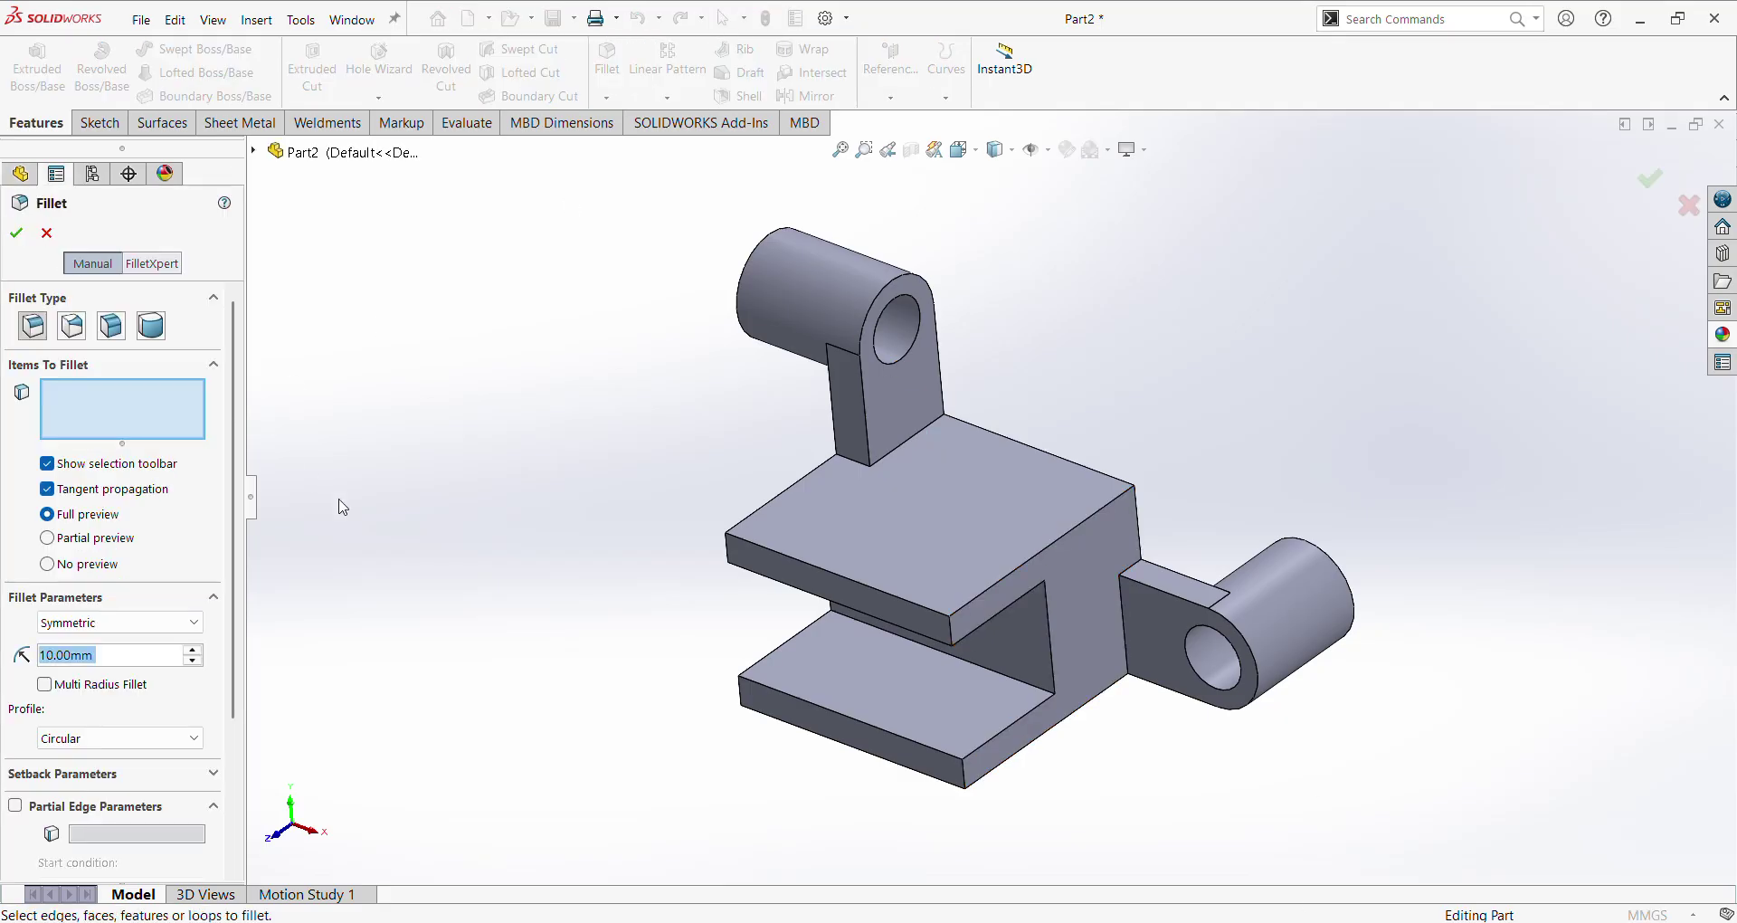
pyautogui.write('20')
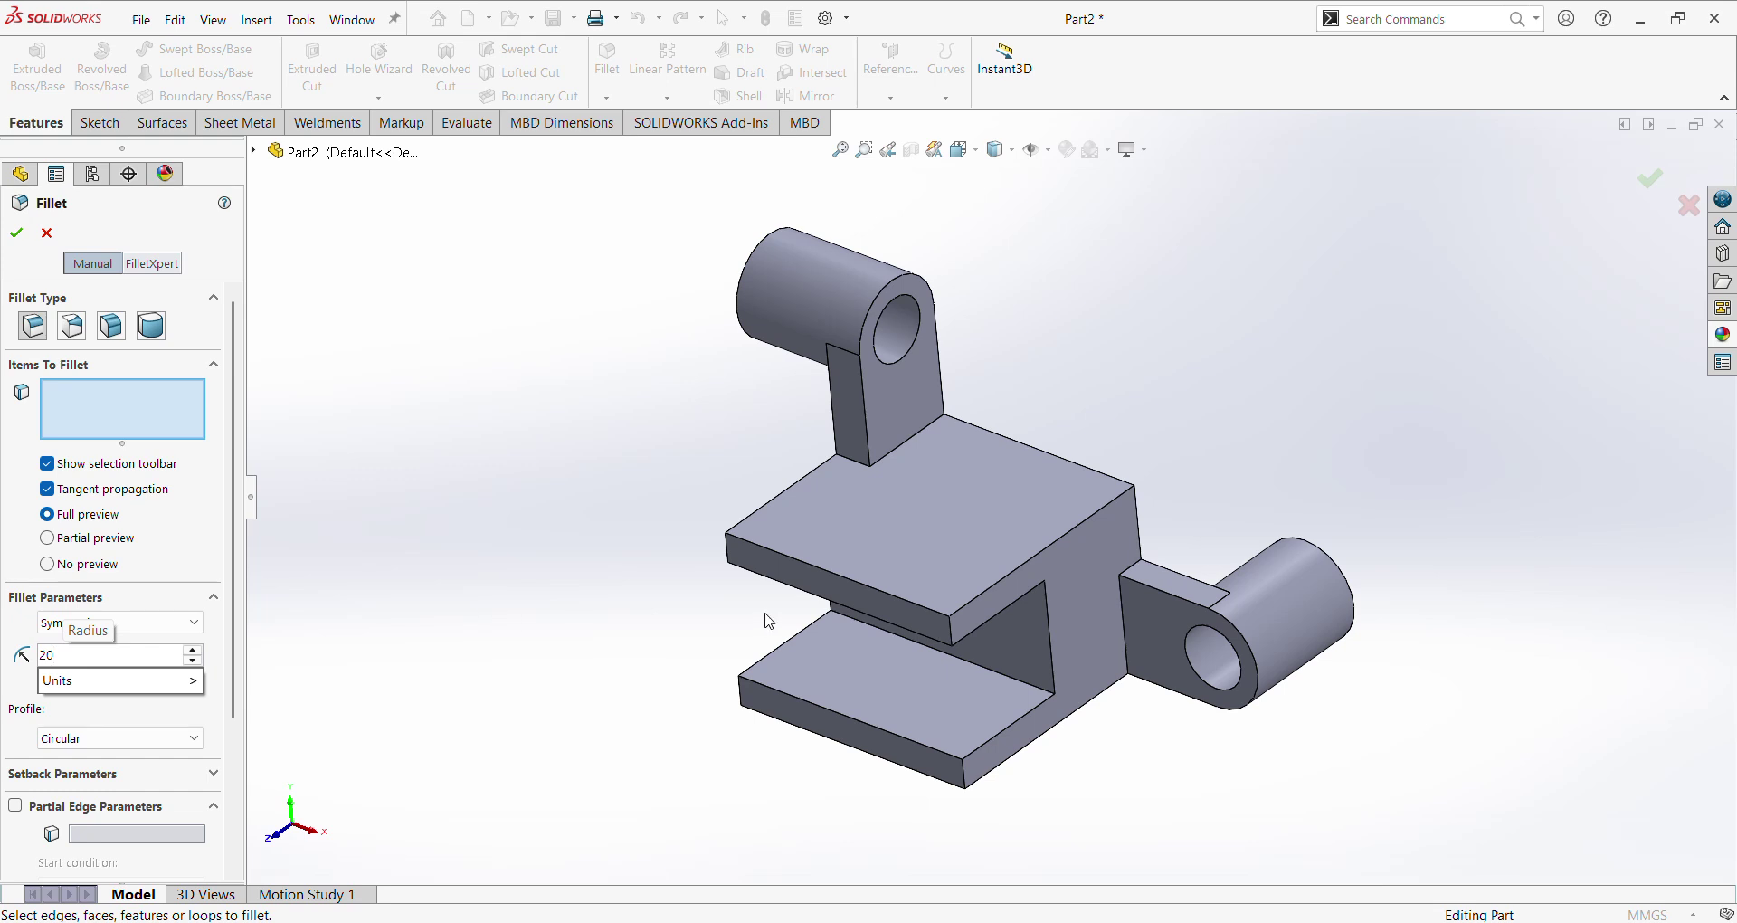
pyautogui.click(950, 634)
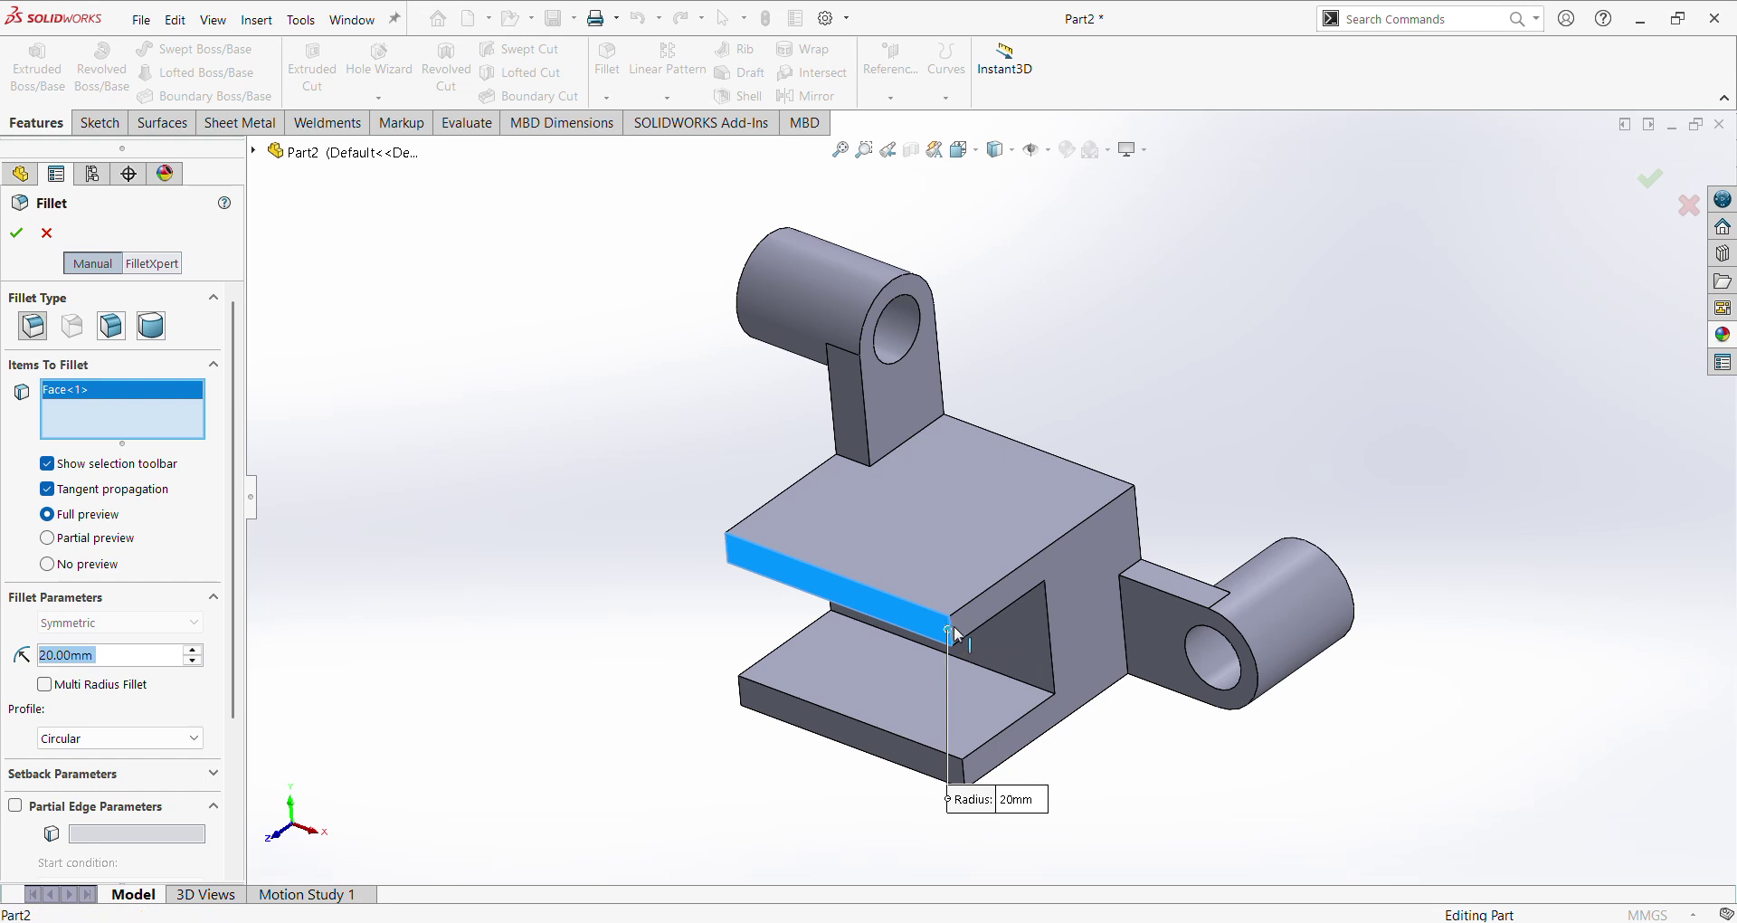
pyautogui.click(1014, 680)
pyautogui.press('Escape')
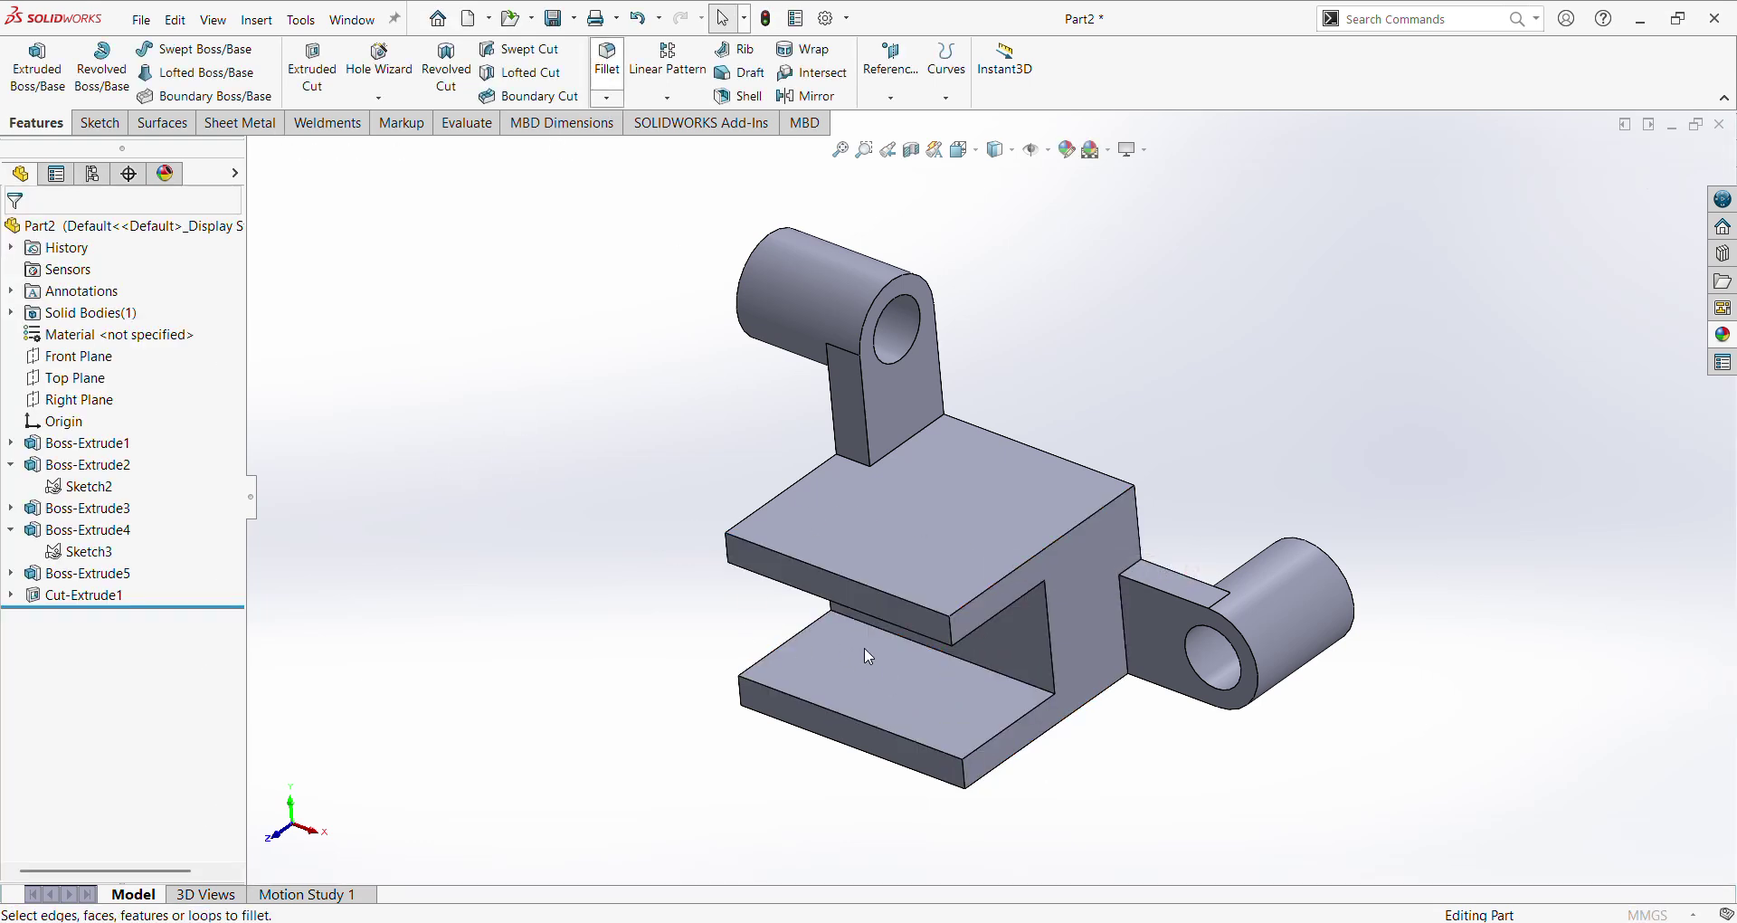
# Step: Fillet the four vertical front corner edges of the upper and lower plates with a 20 mm radius
pyautogui.write('20')
pyautogui.press('Return')
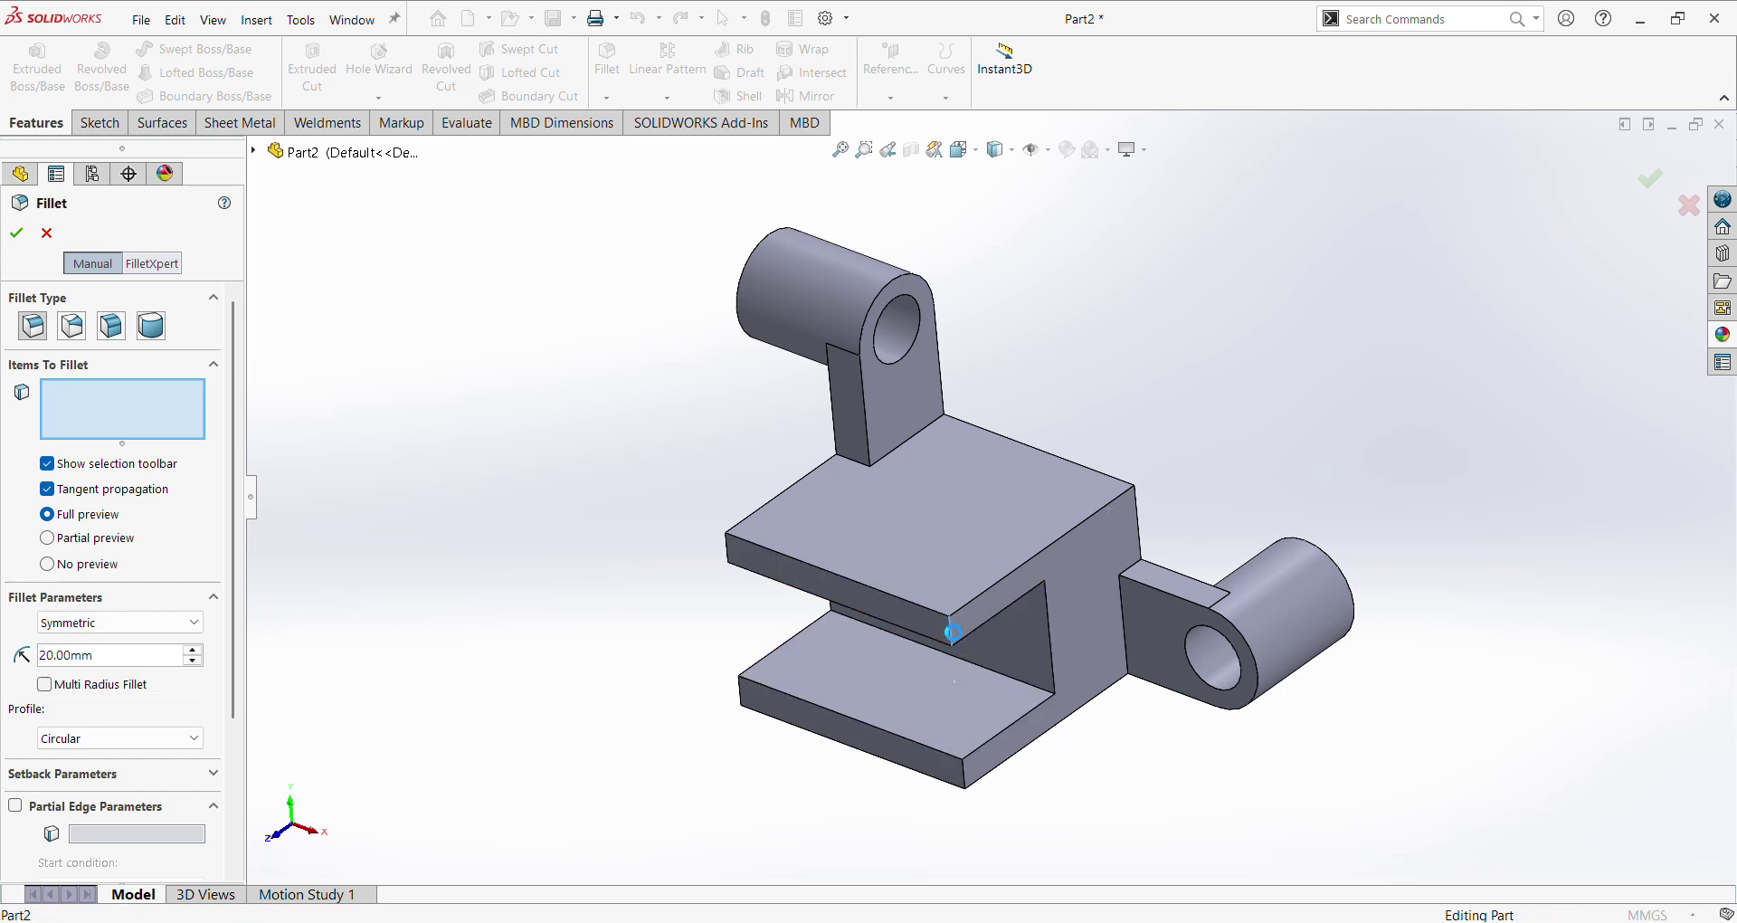
pyautogui.click(958, 641)
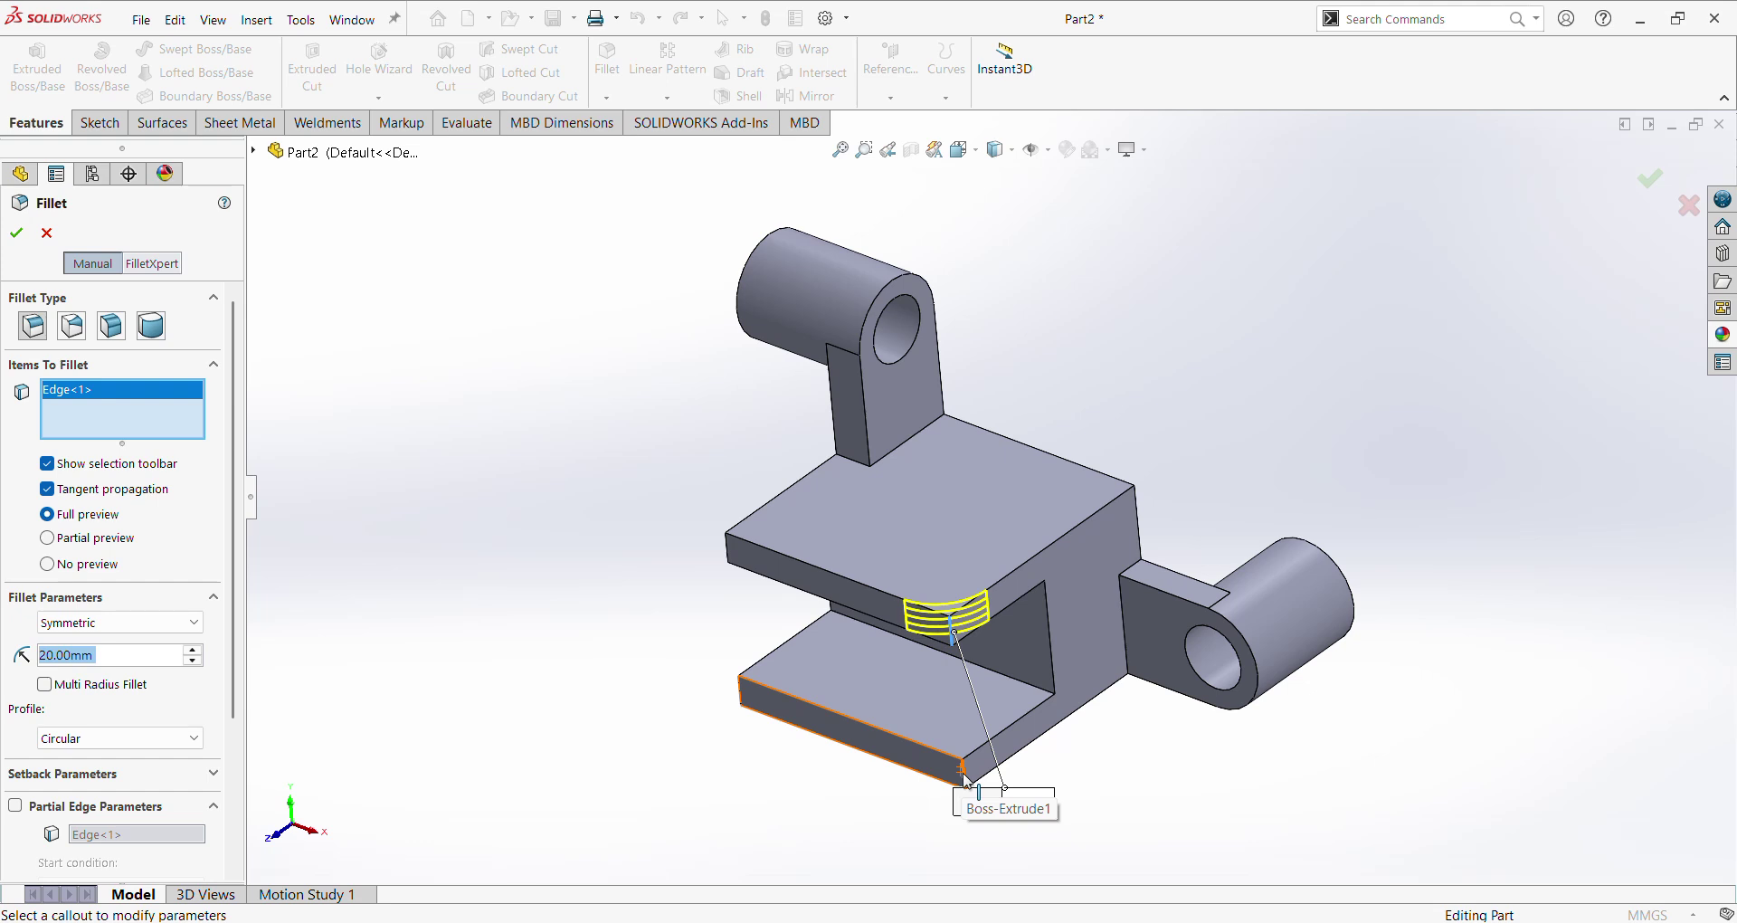
pyautogui.click(962, 774)
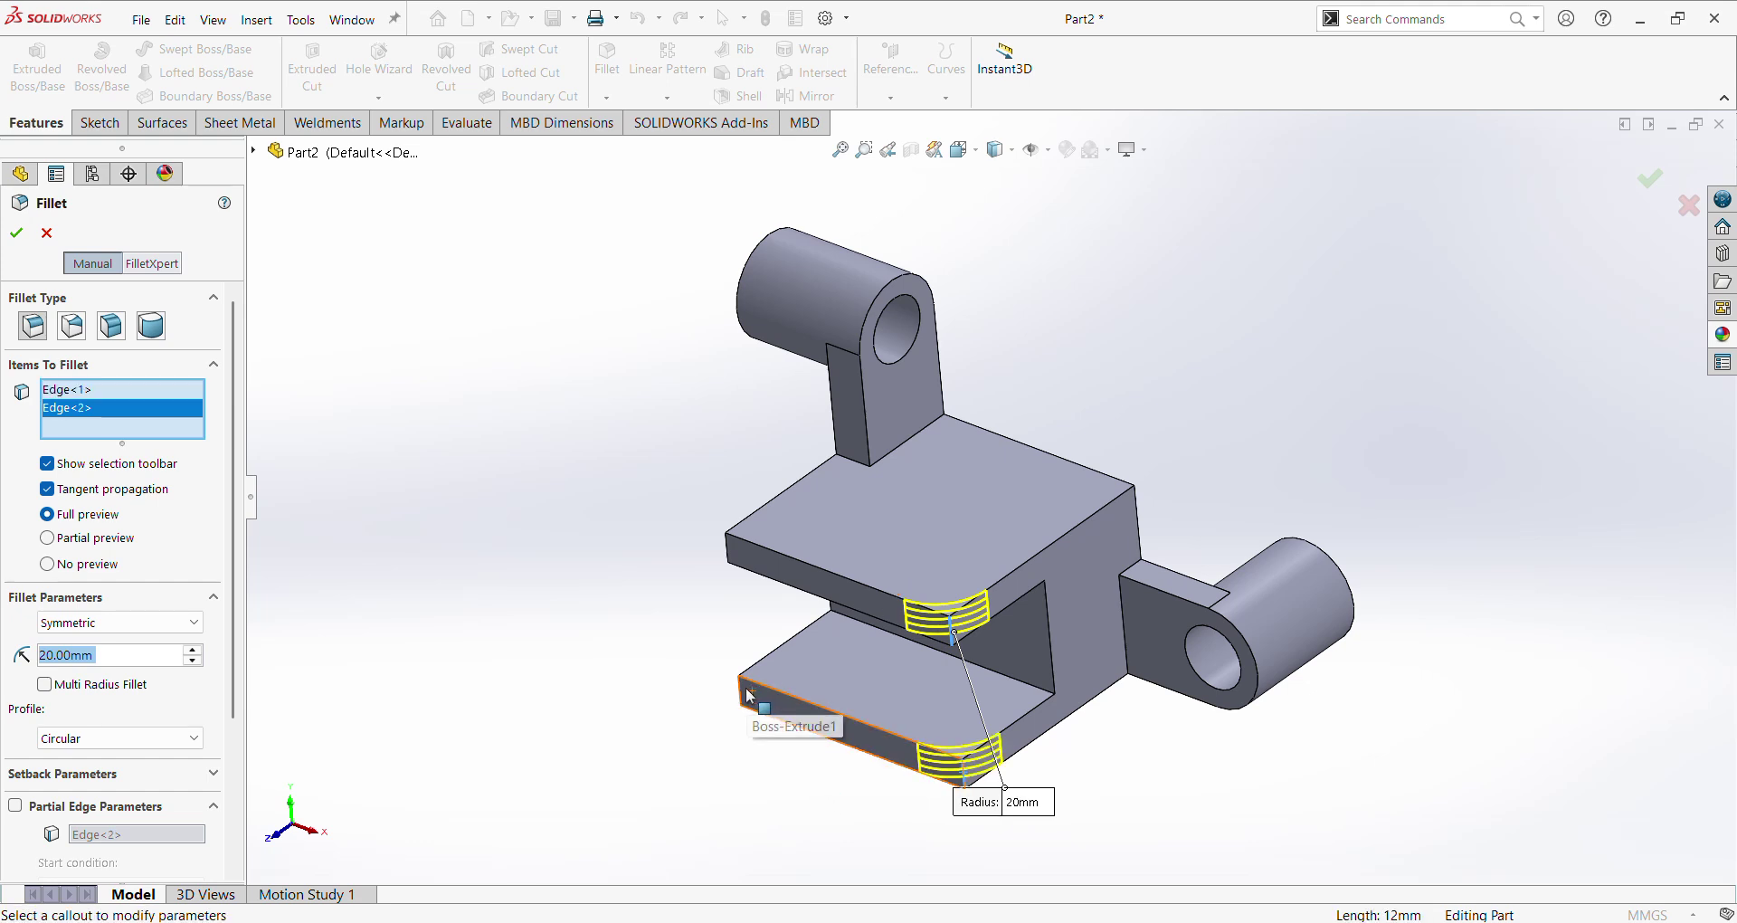
pyautogui.click(729, 550)
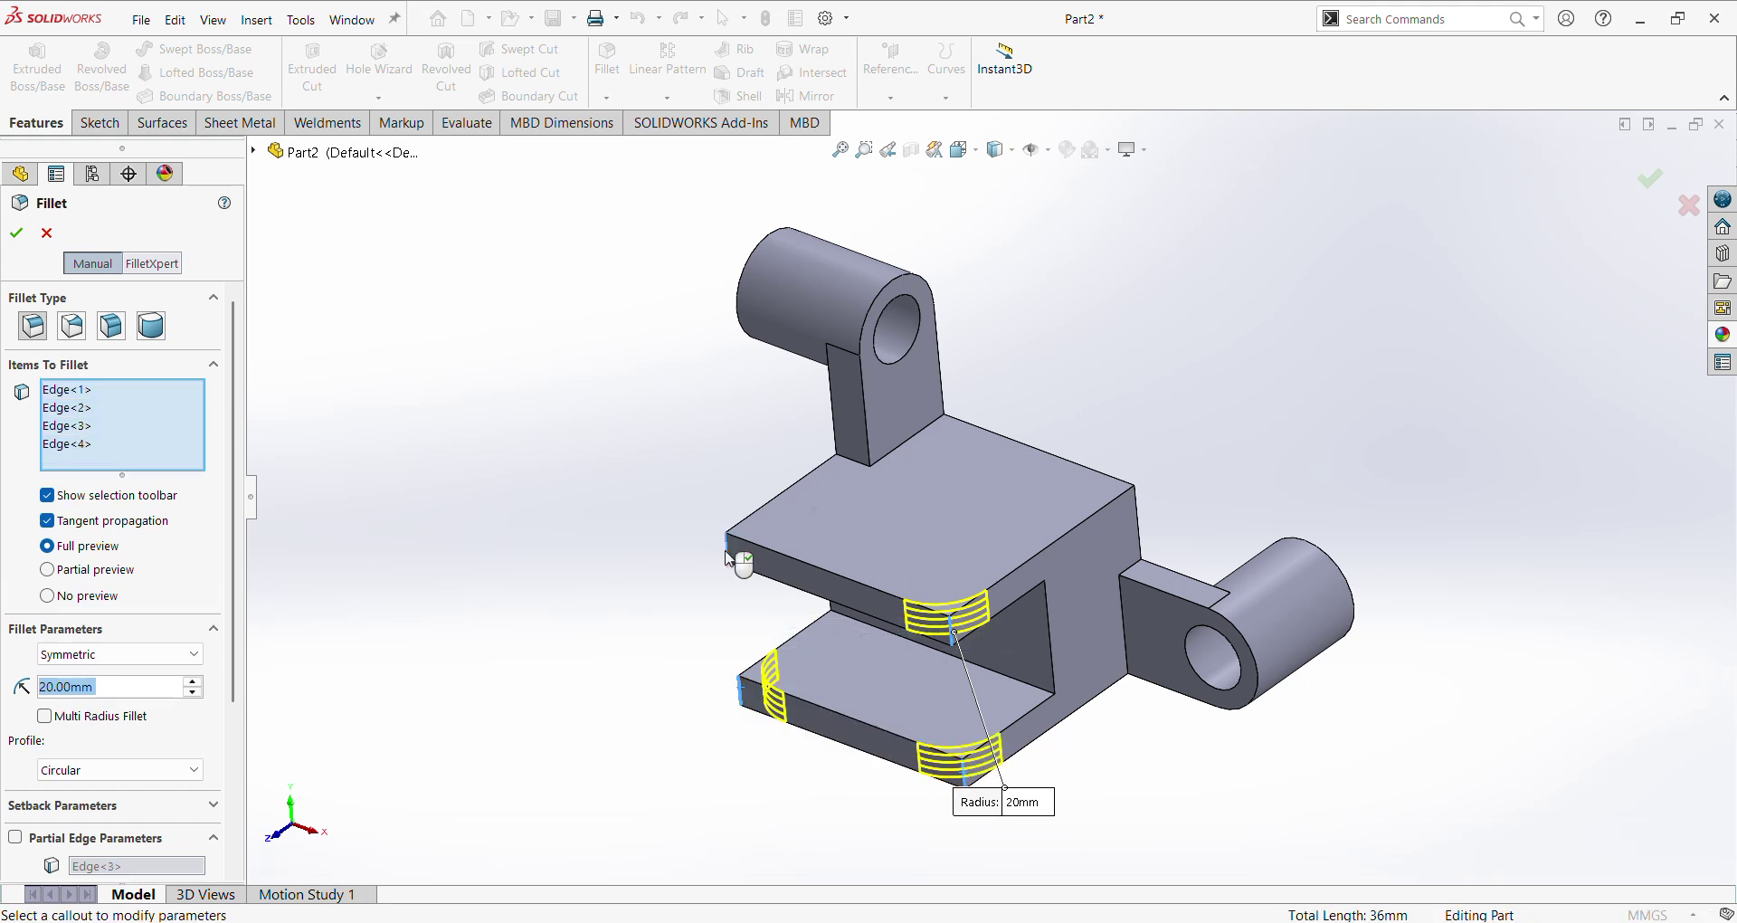
pyautogui.click(17, 233)
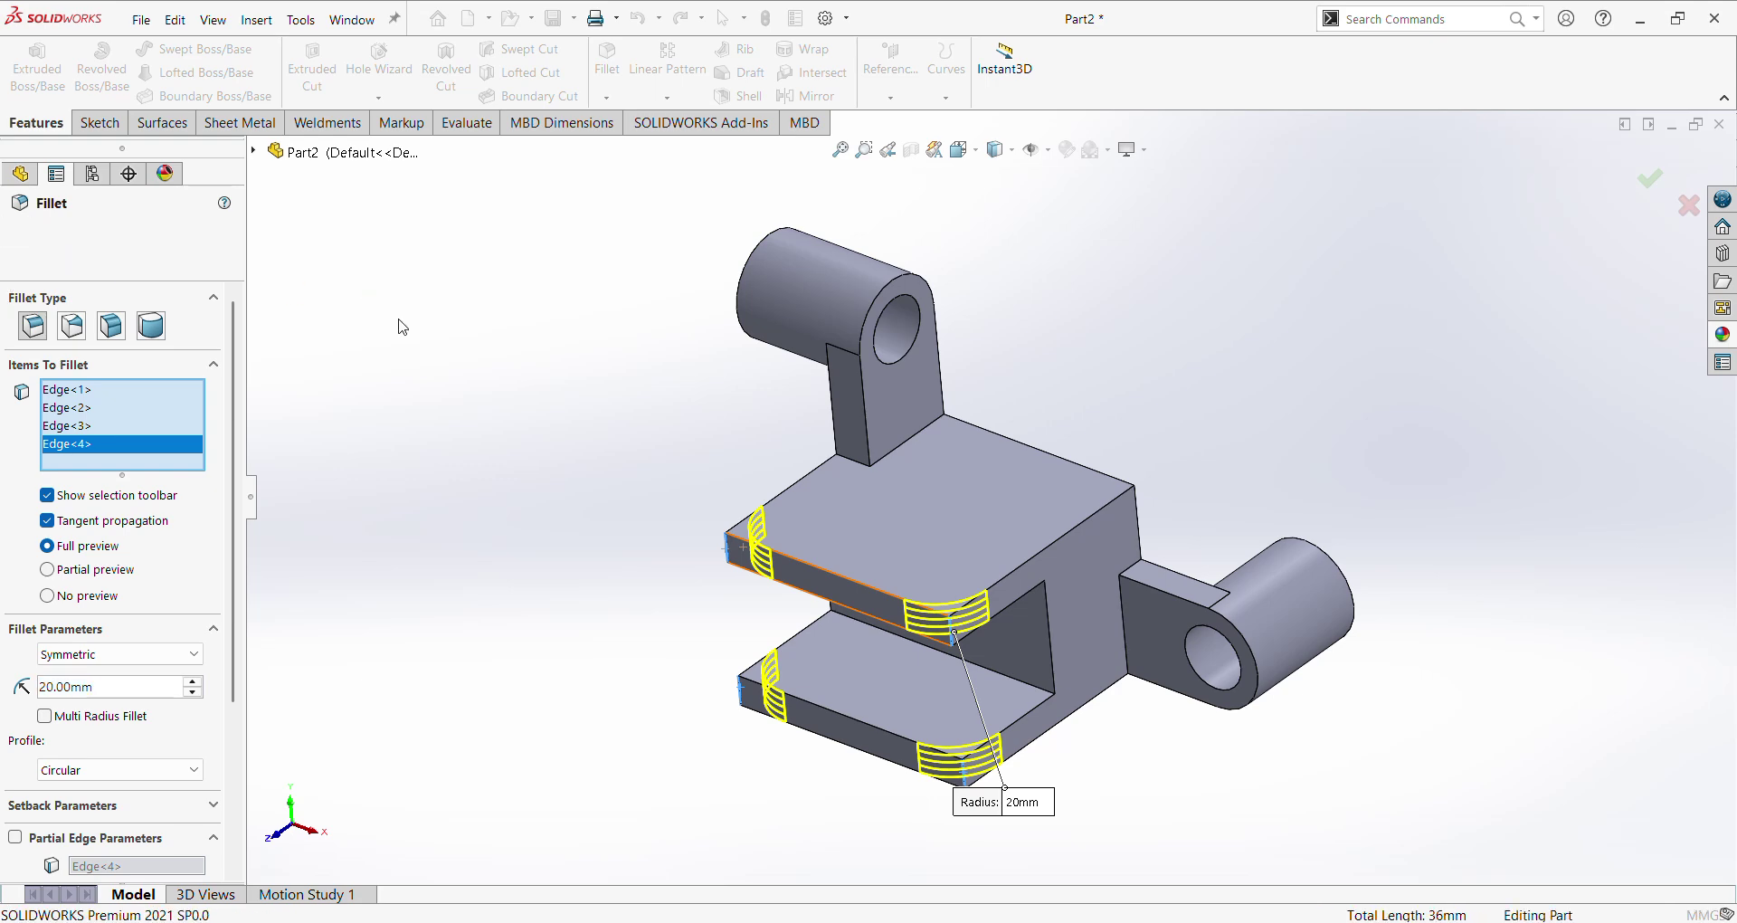
pyautogui.click(889, 528)
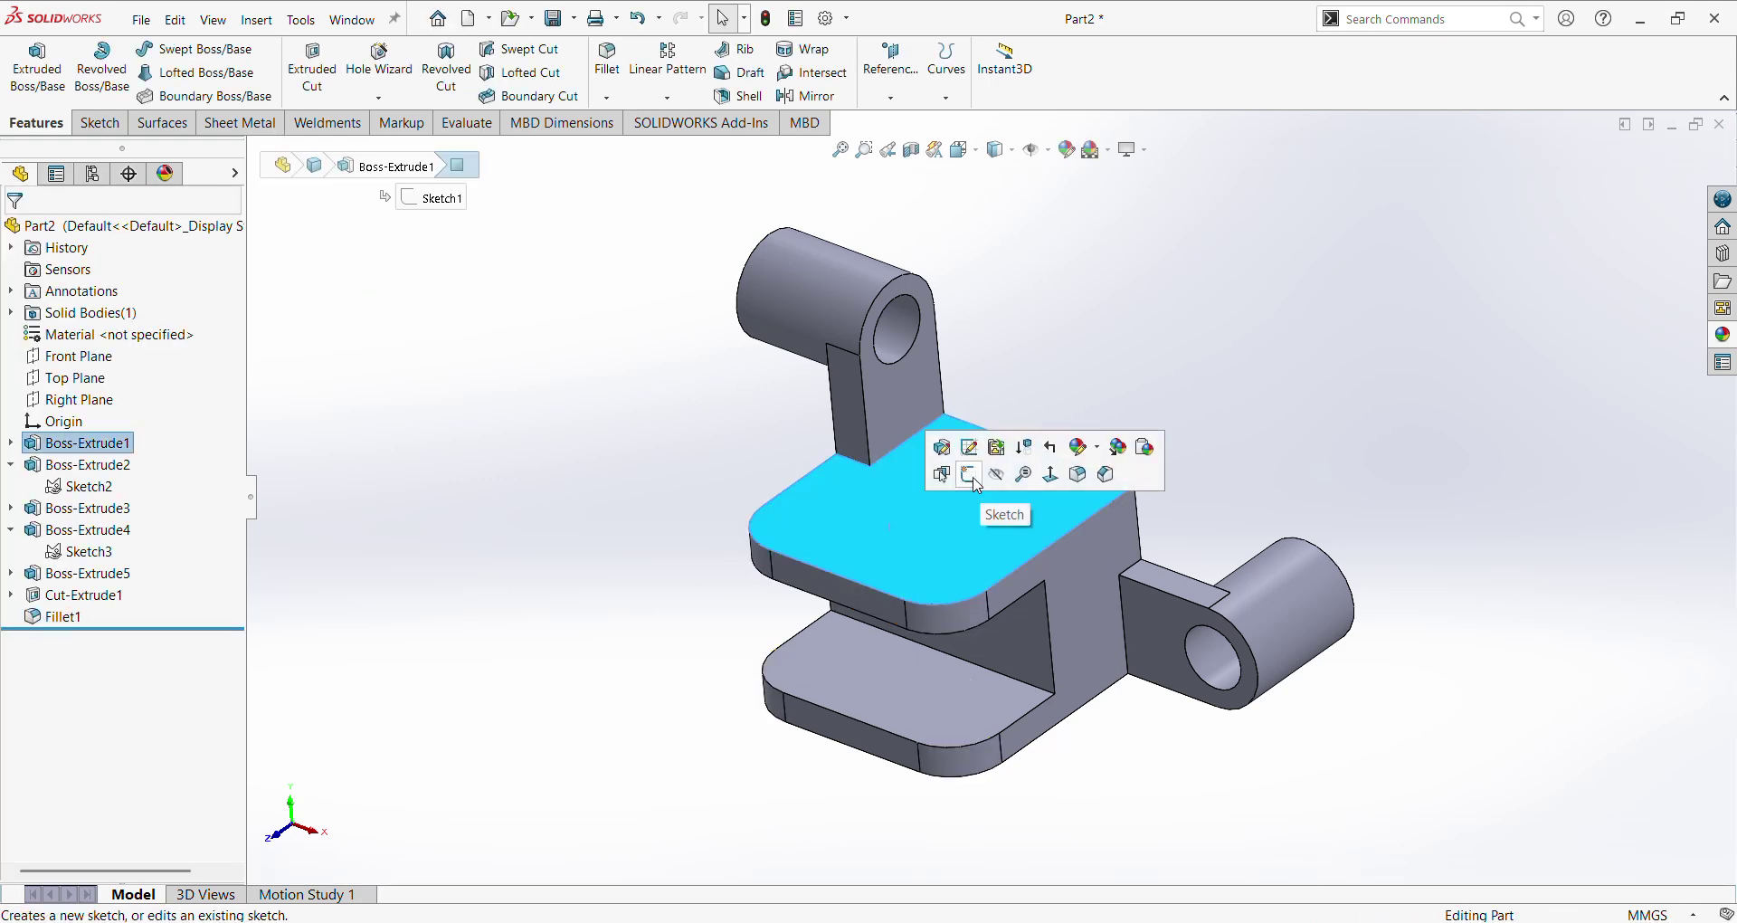
pyautogui.click(995, 586)
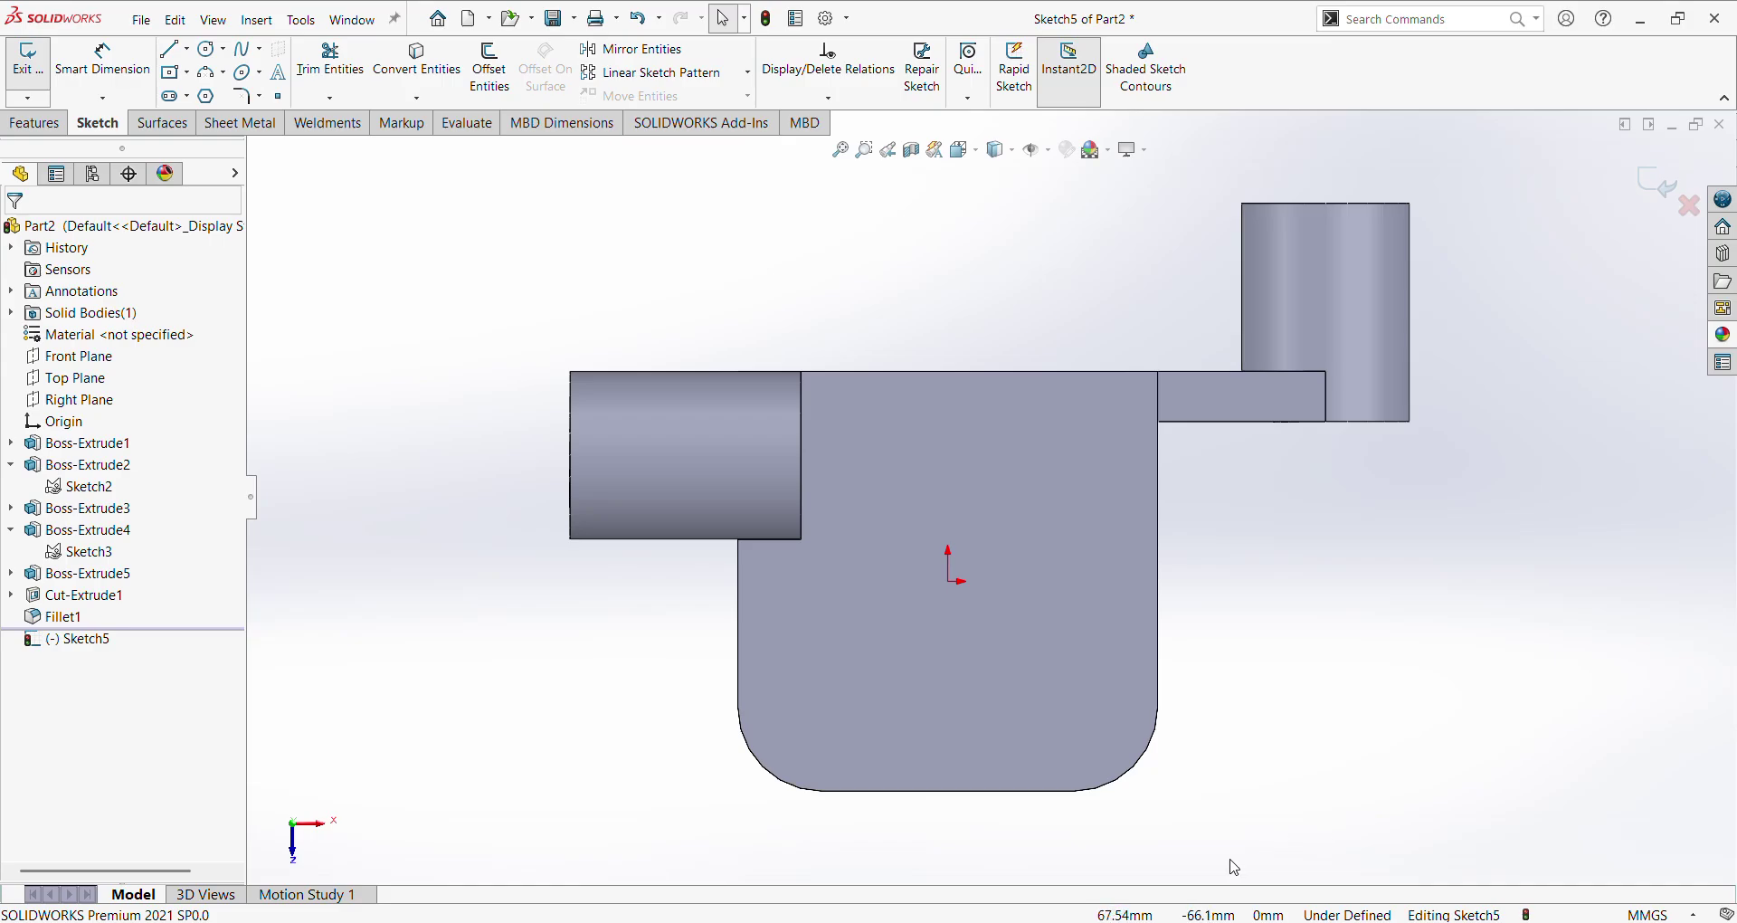
pyautogui.hotkey('alt', 'Tab')
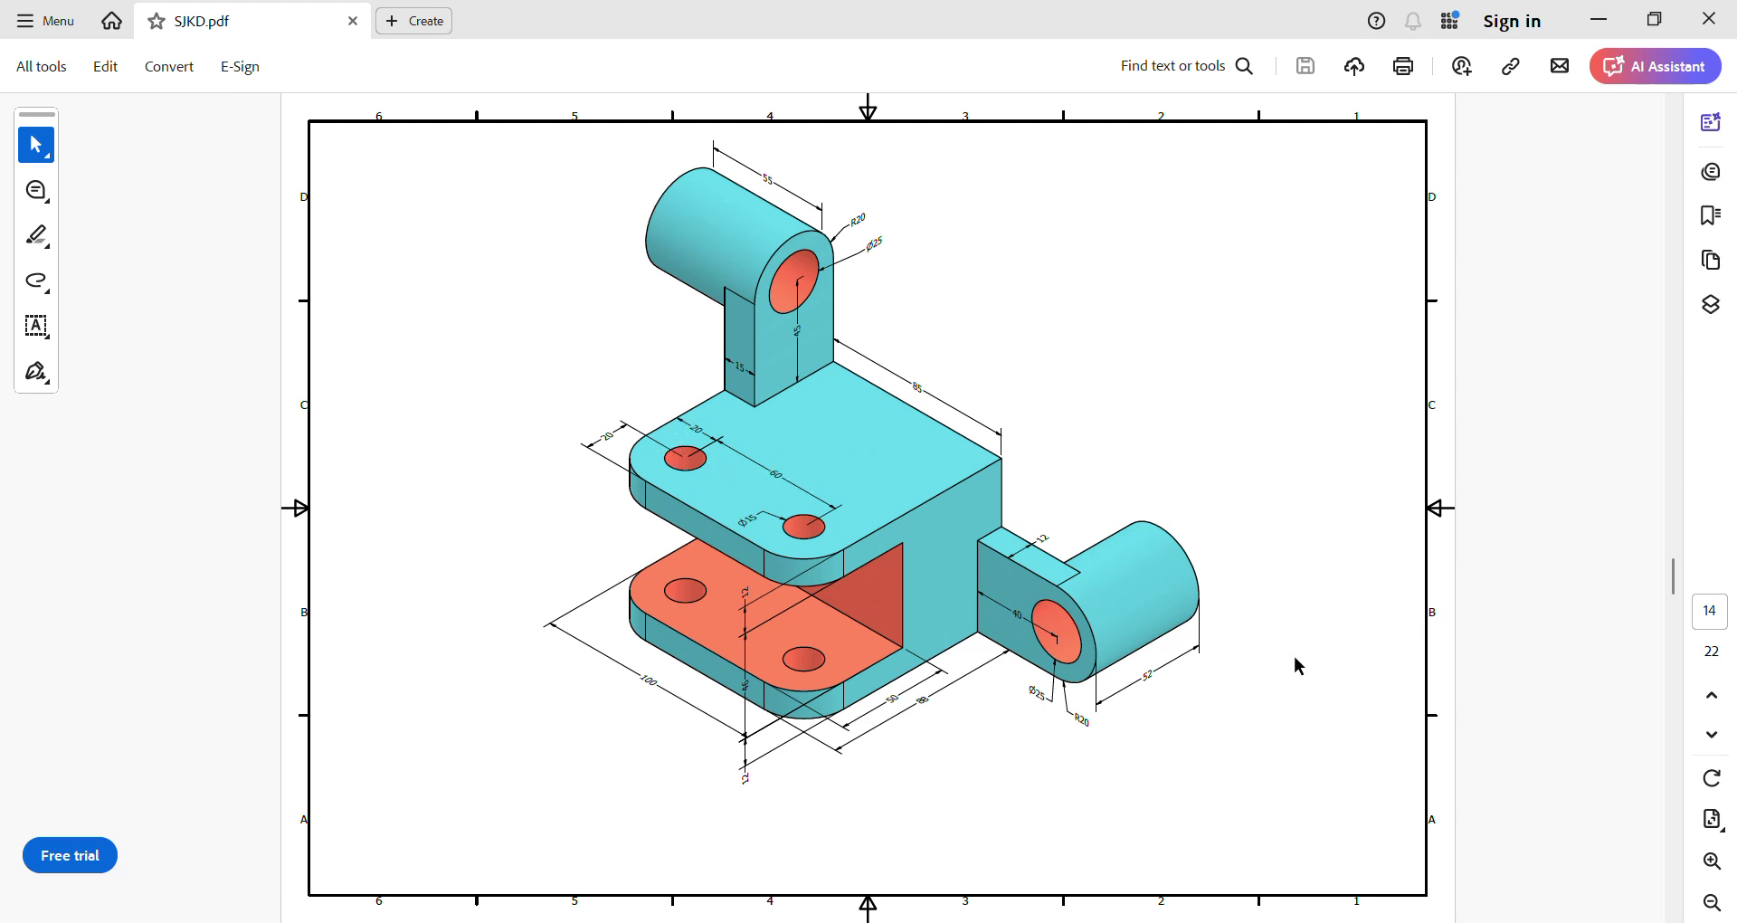
pyautogui.hotkey('alt', 'Tab')
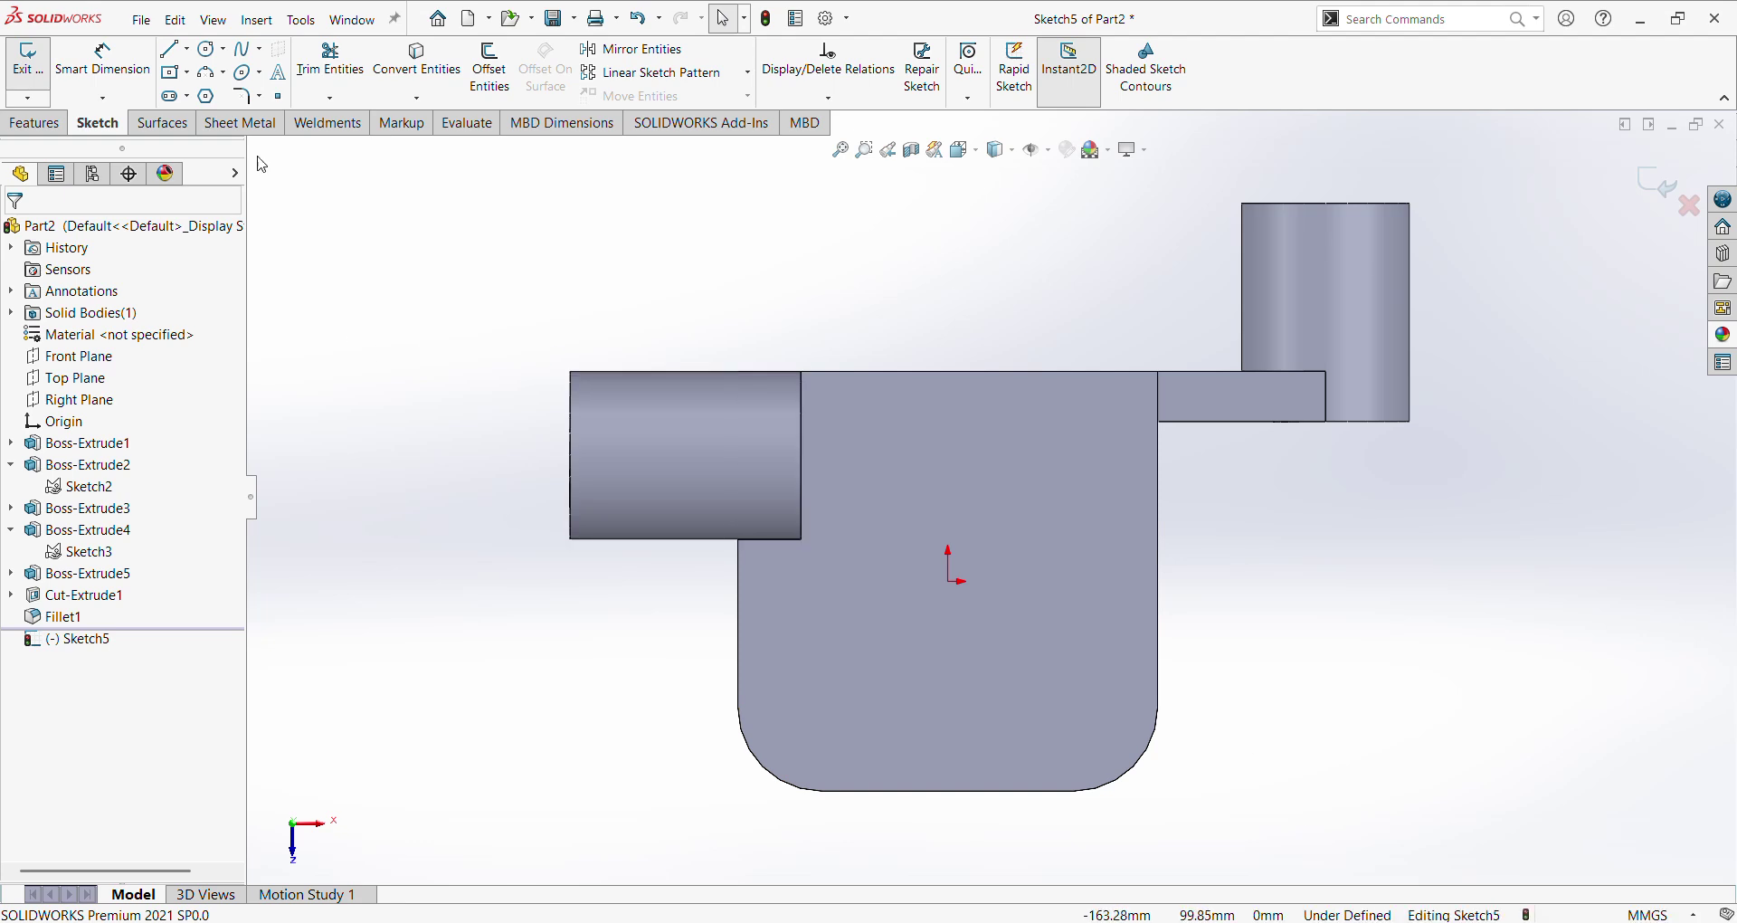
pyautogui.click(210, 56)
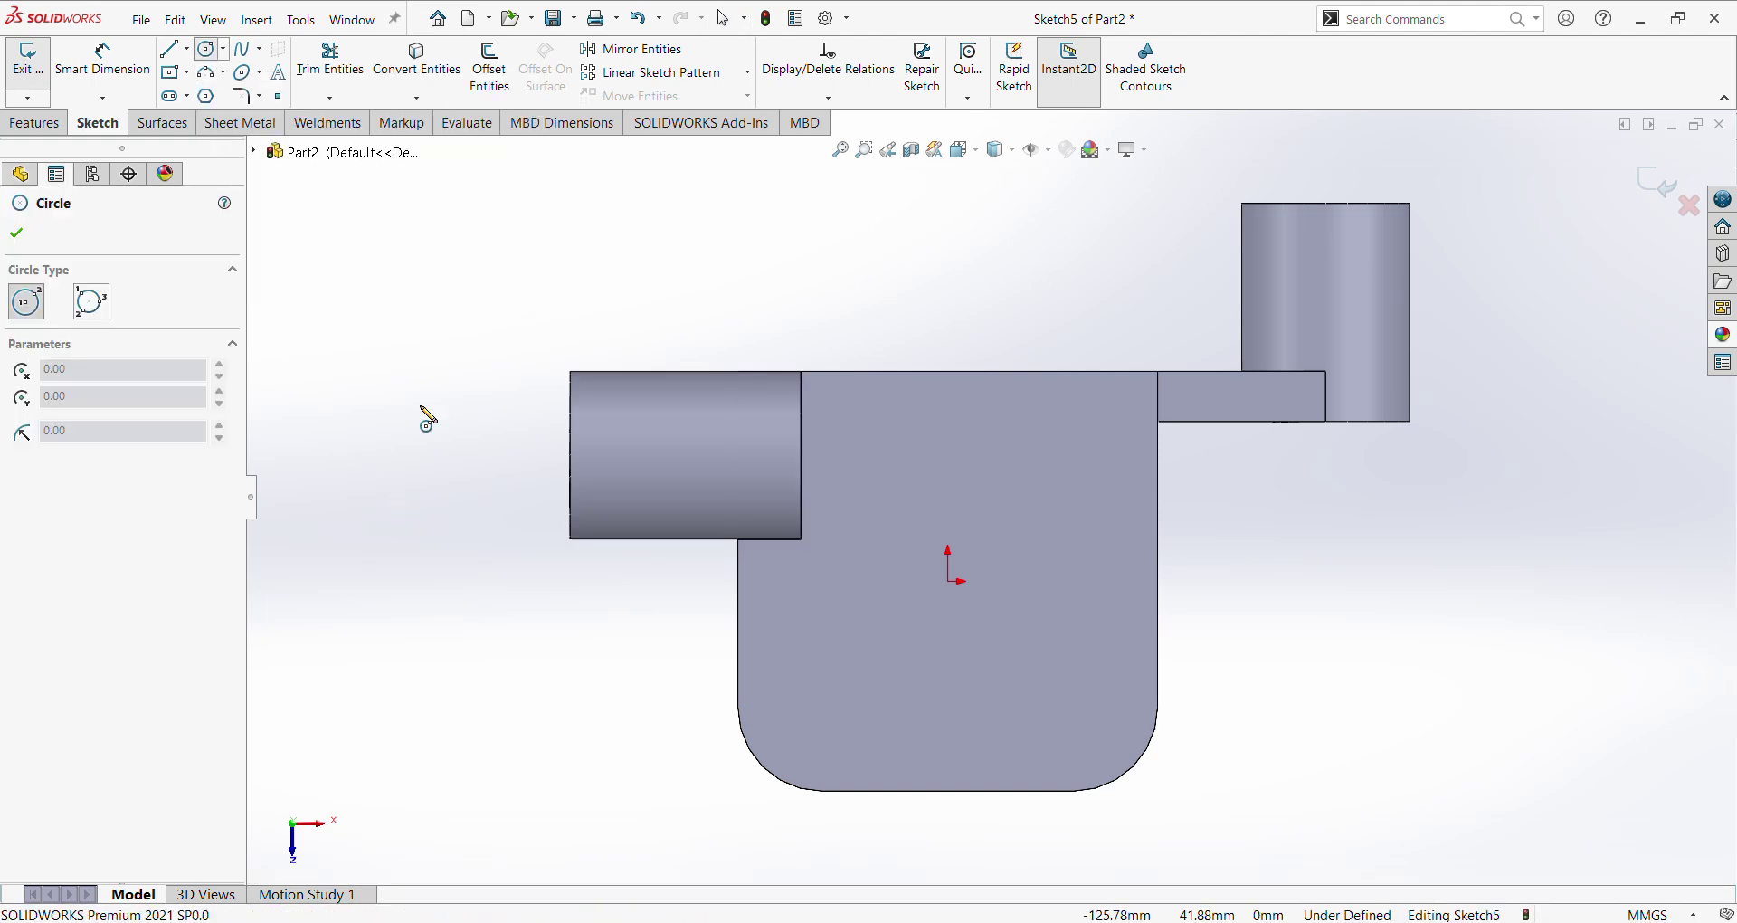
pyautogui.press('Escape')
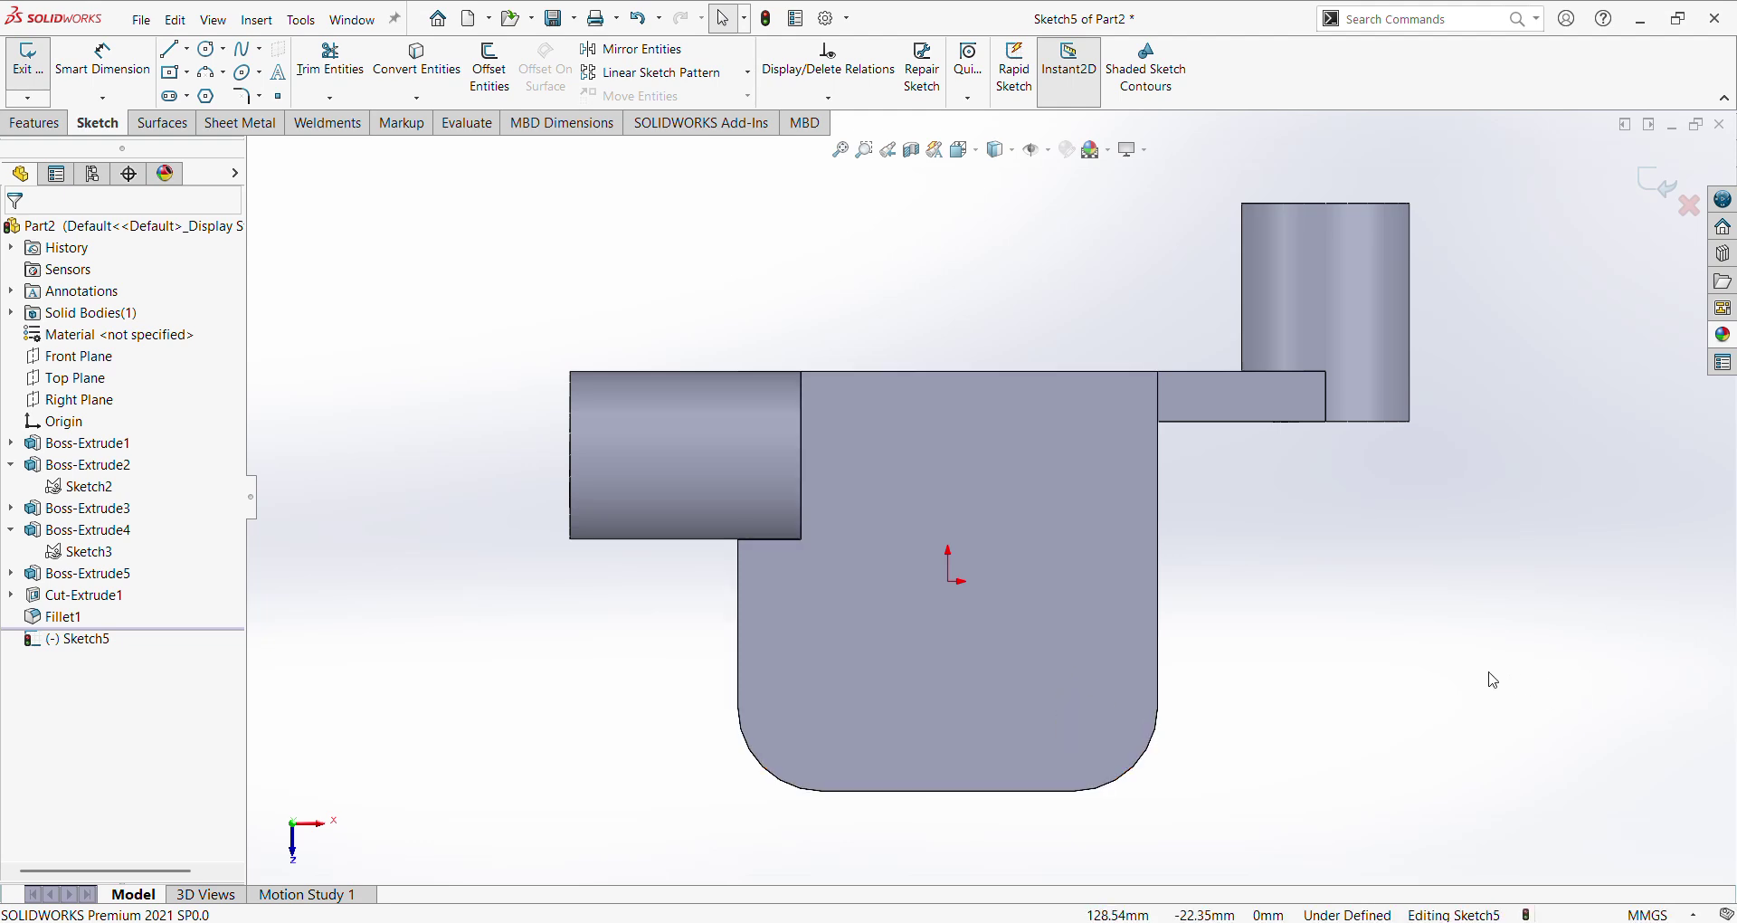
pyautogui.click(1689, 206)
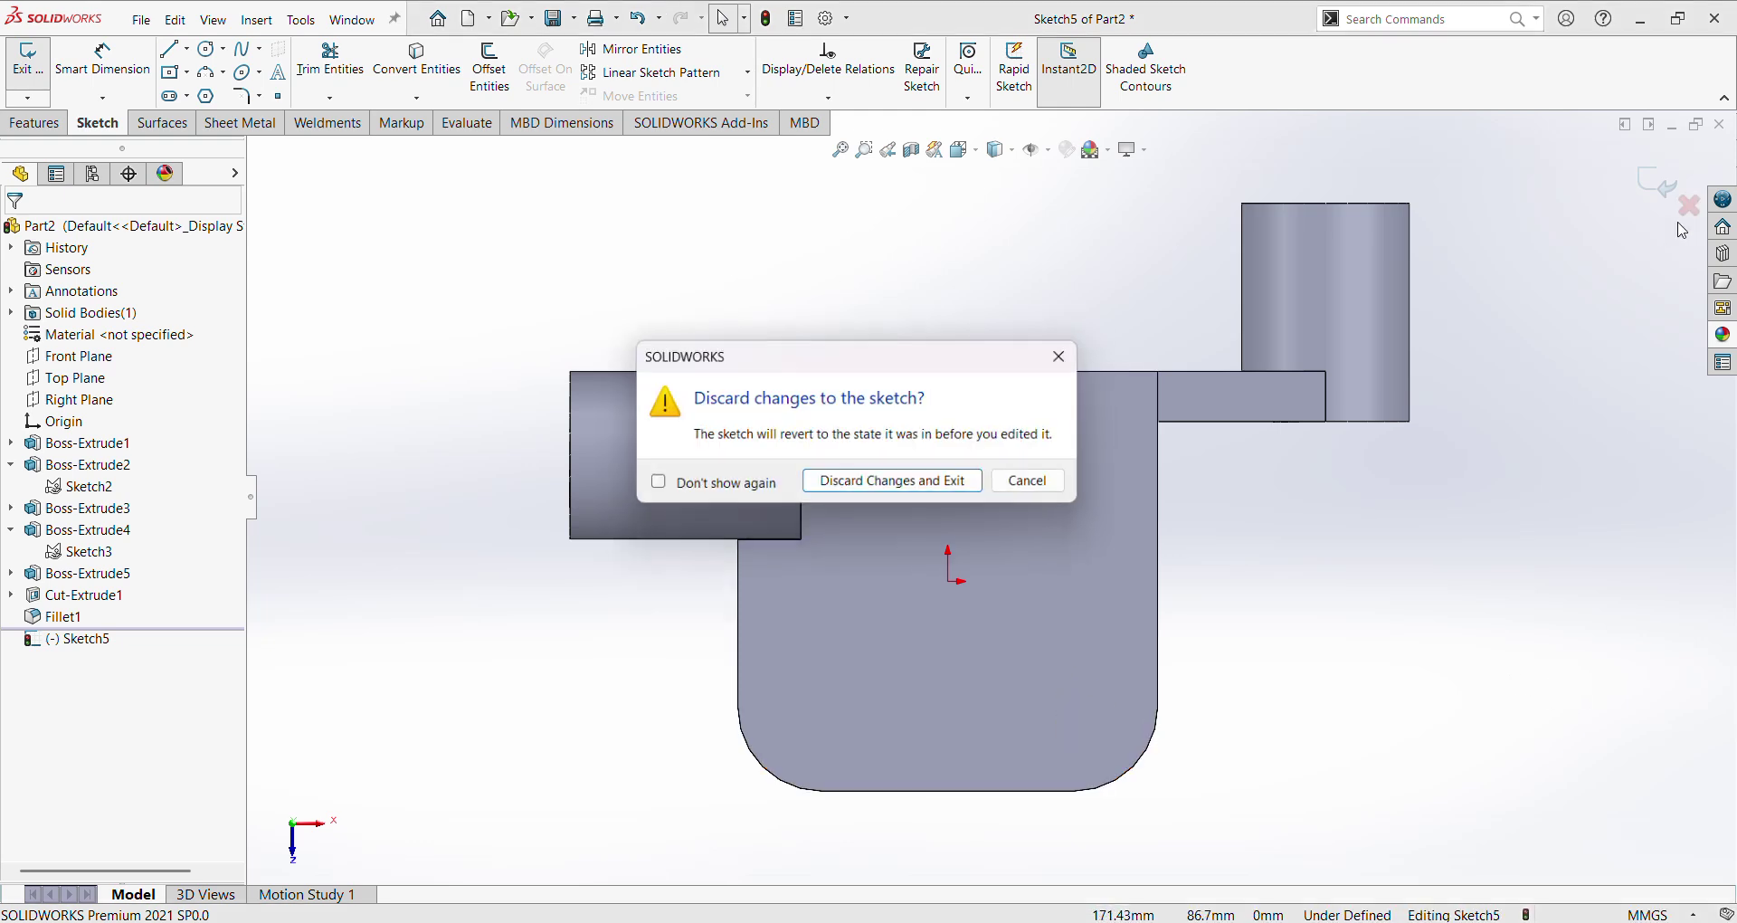
pyautogui.click(935, 493)
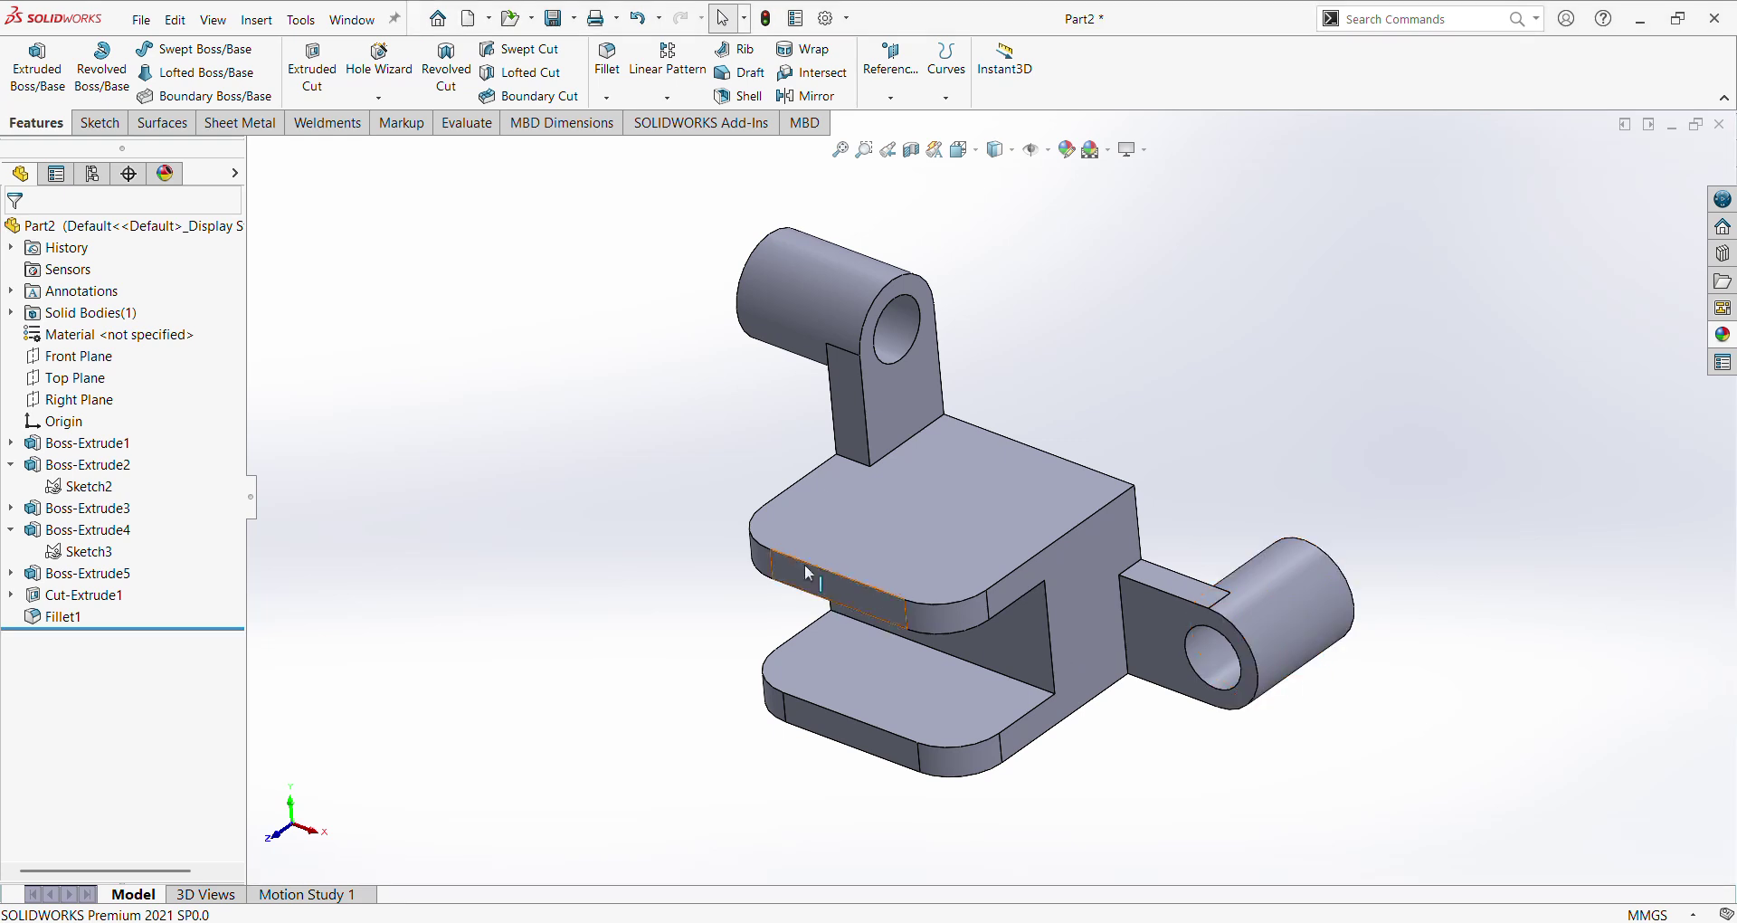
# Step: With Hole Wizard, add two Ø15 mm ISO drill-size holes, Through All, on the upper plate's top face, concentric with its rounded front corners
pyautogui.click(380, 61)
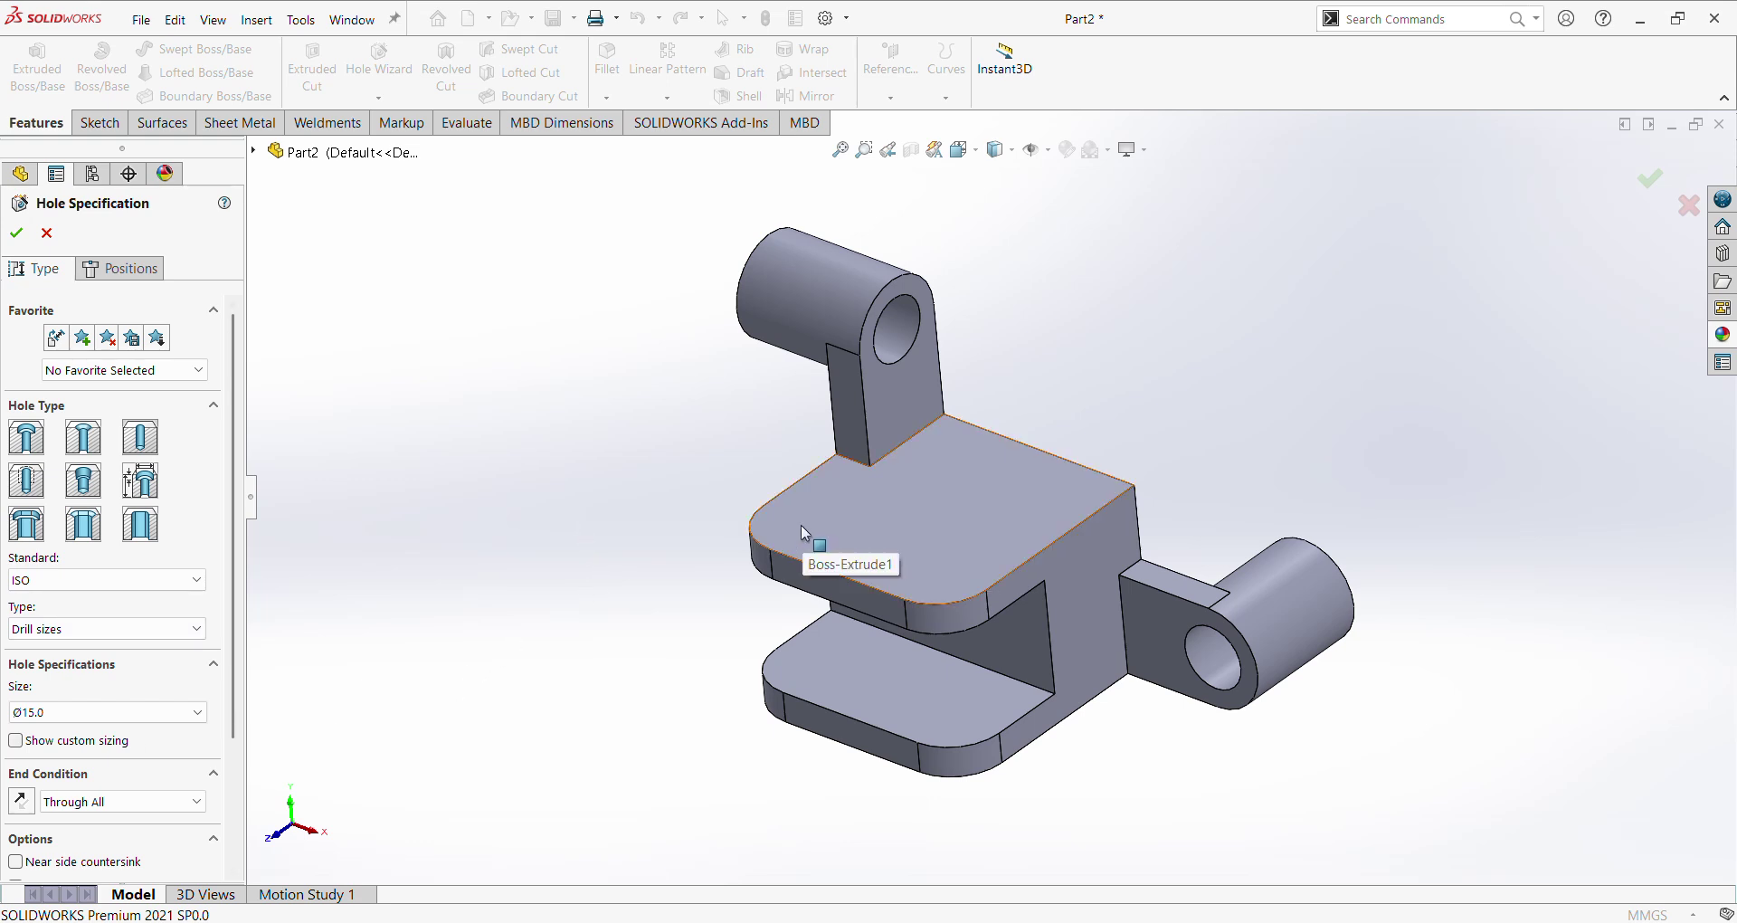
pyautogui.click(137, 283)
pyautogui.click(834, 514)
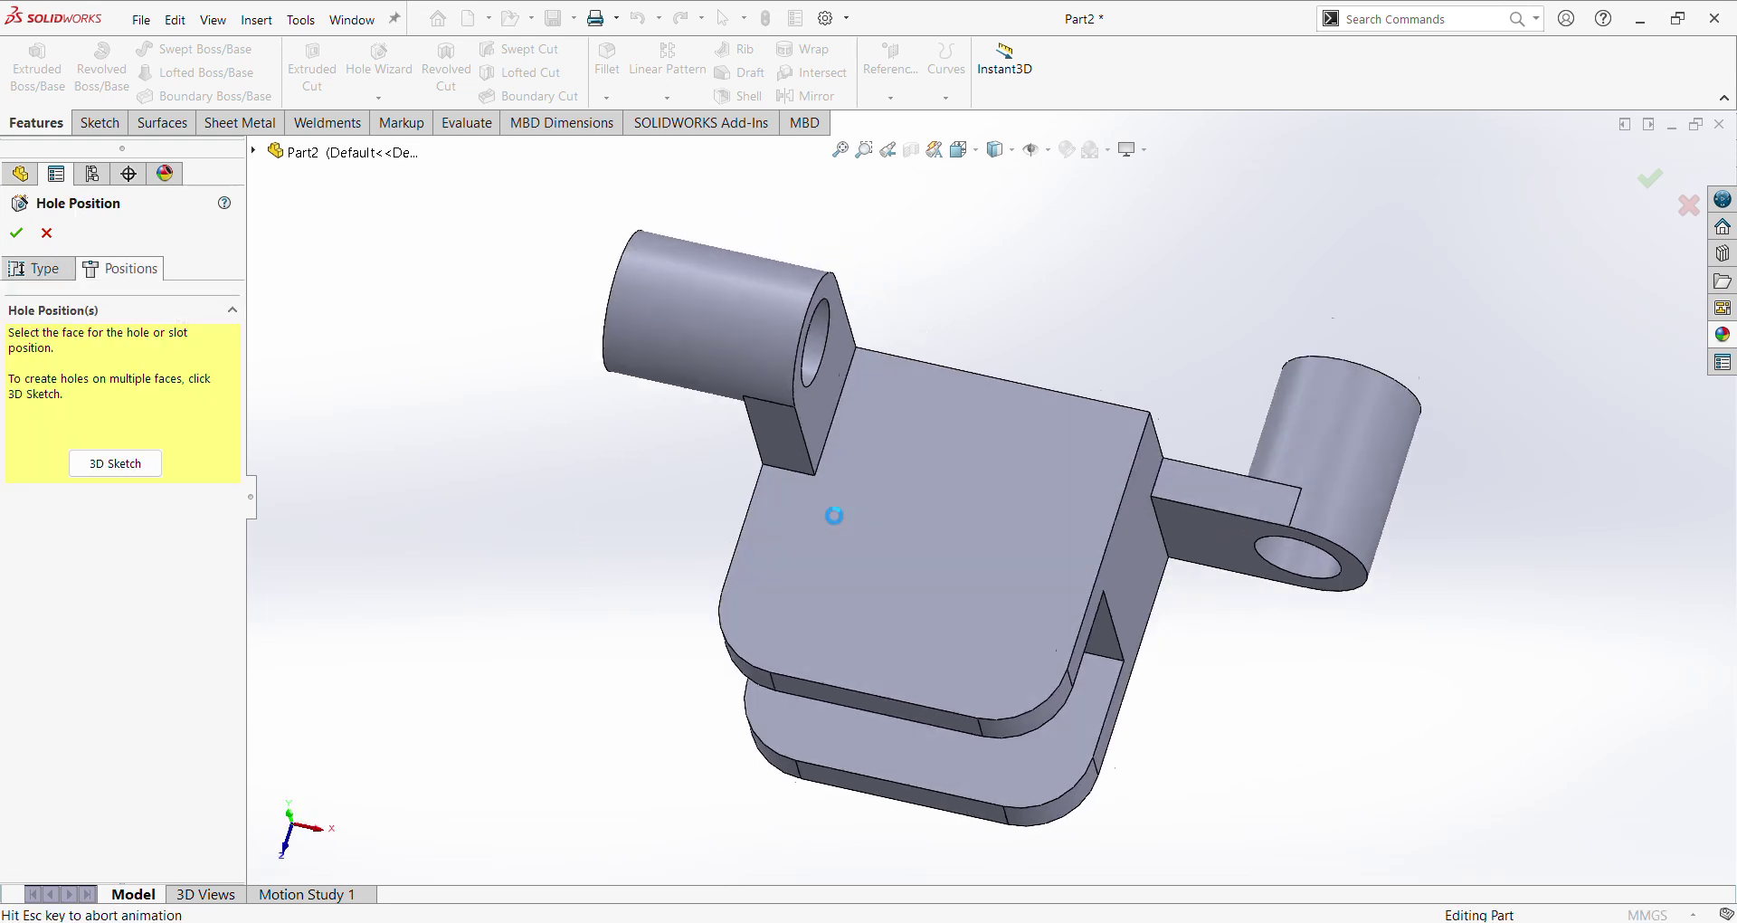
pyautogui.click(821, 706)
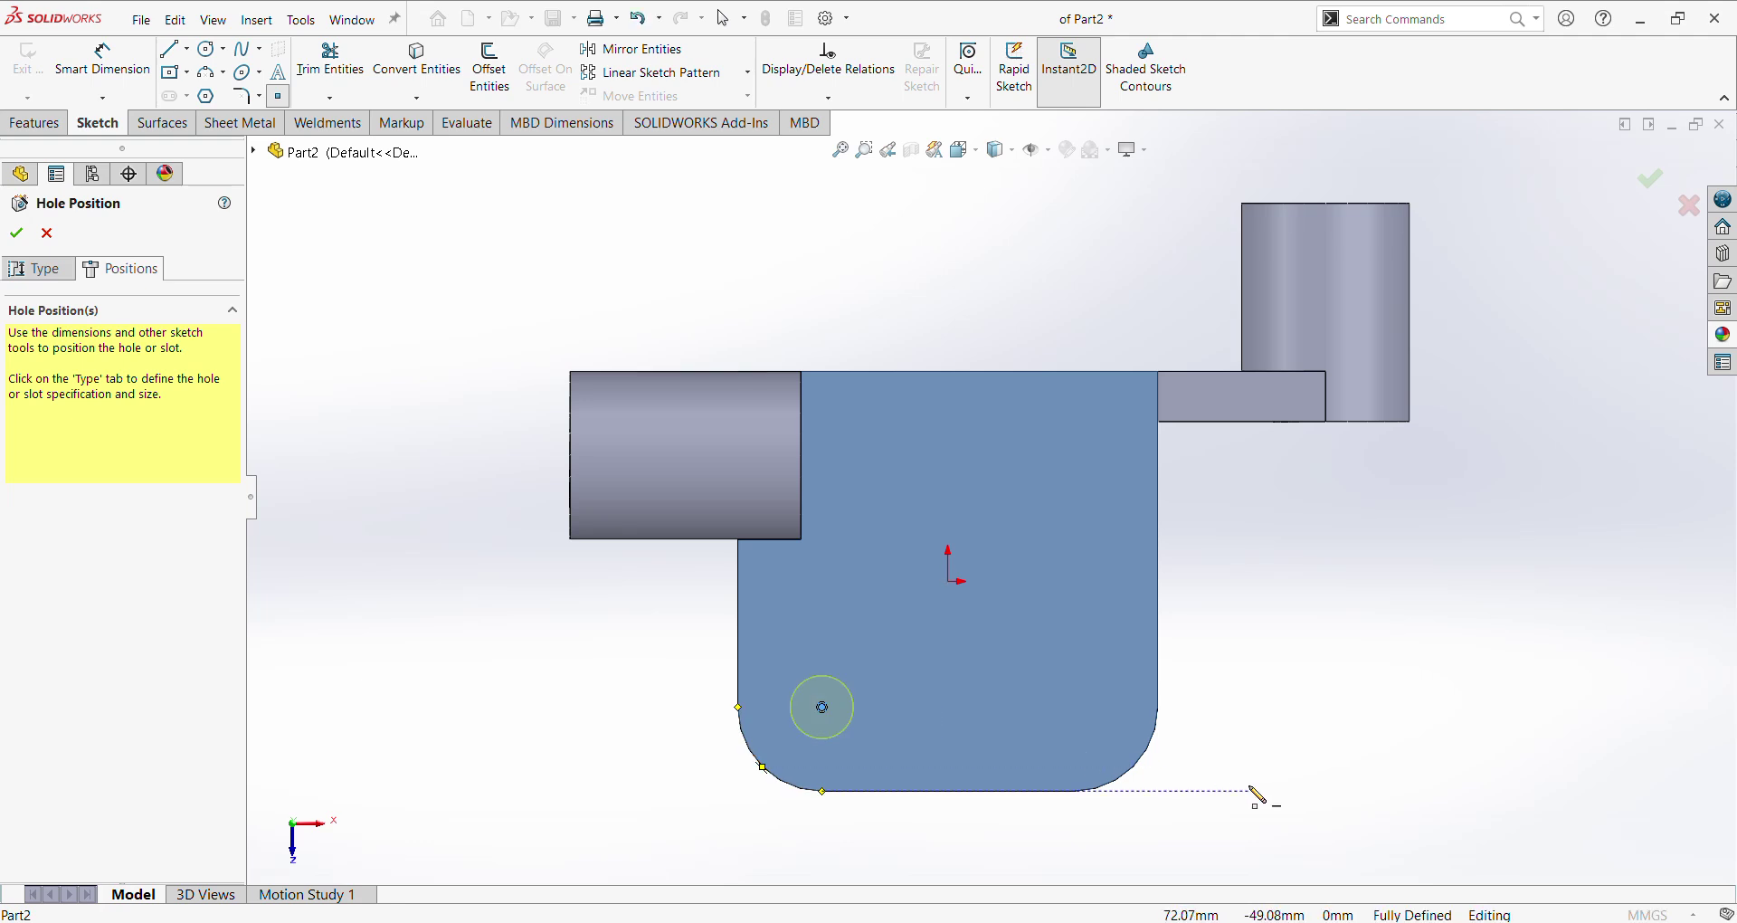
pyautogui.click(1074, 707)
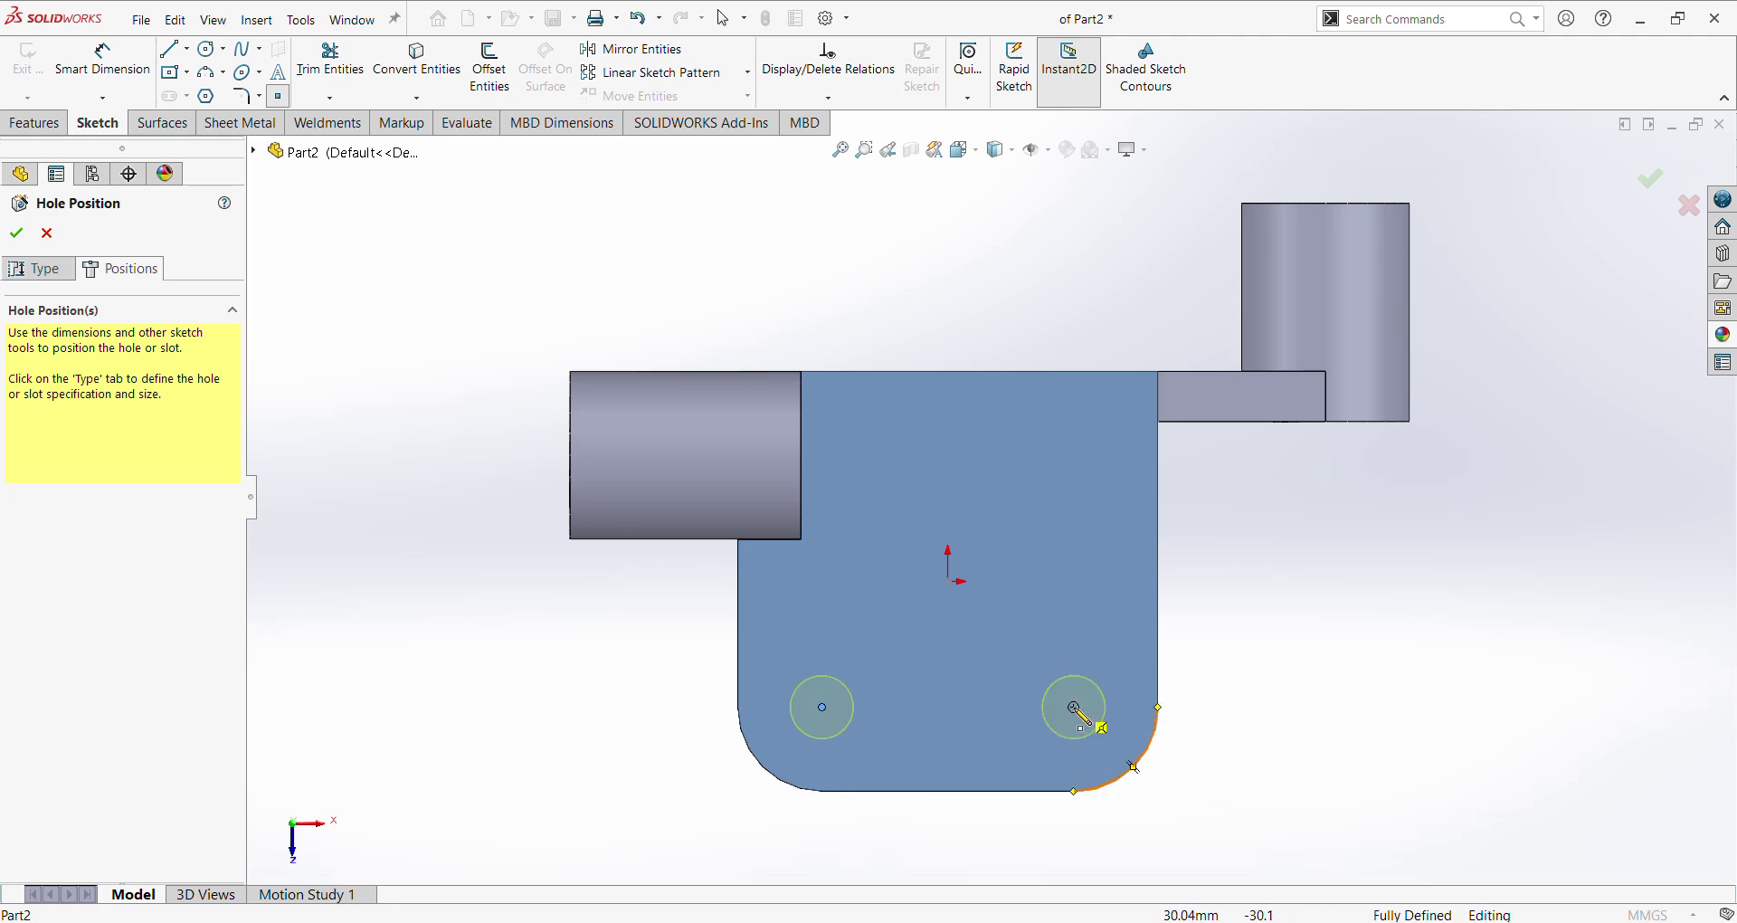
pyautogui.rightClick(1271, 654)
pyautogui.click(1312, 668)
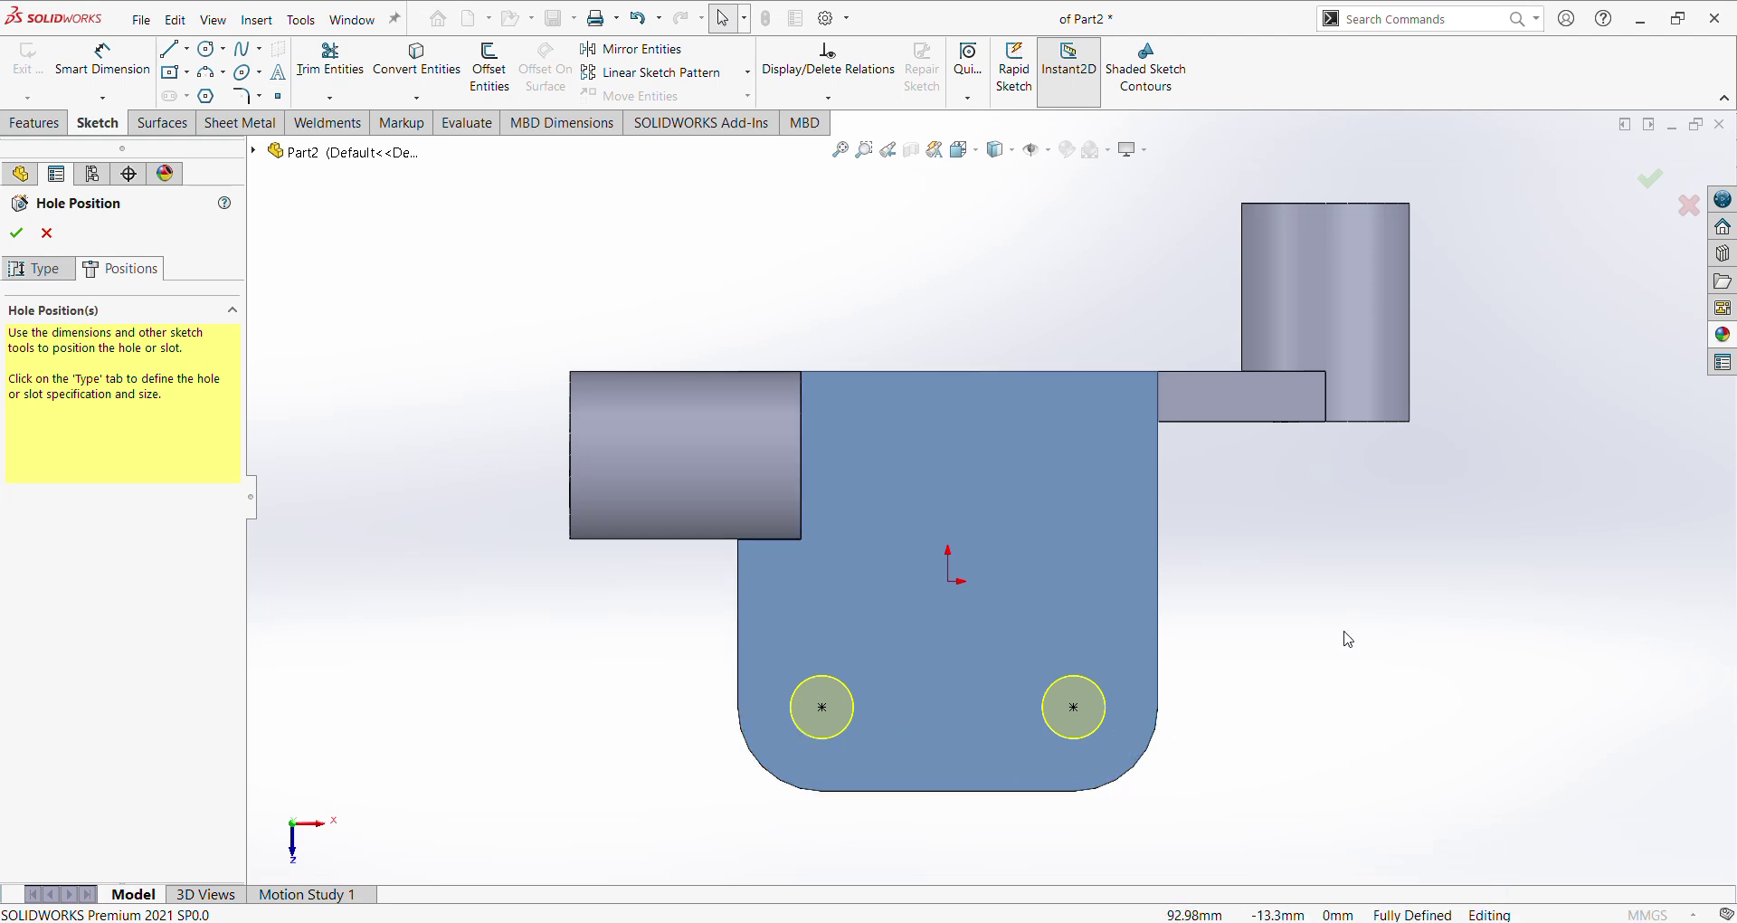
pyautogui.click(1650, 179)
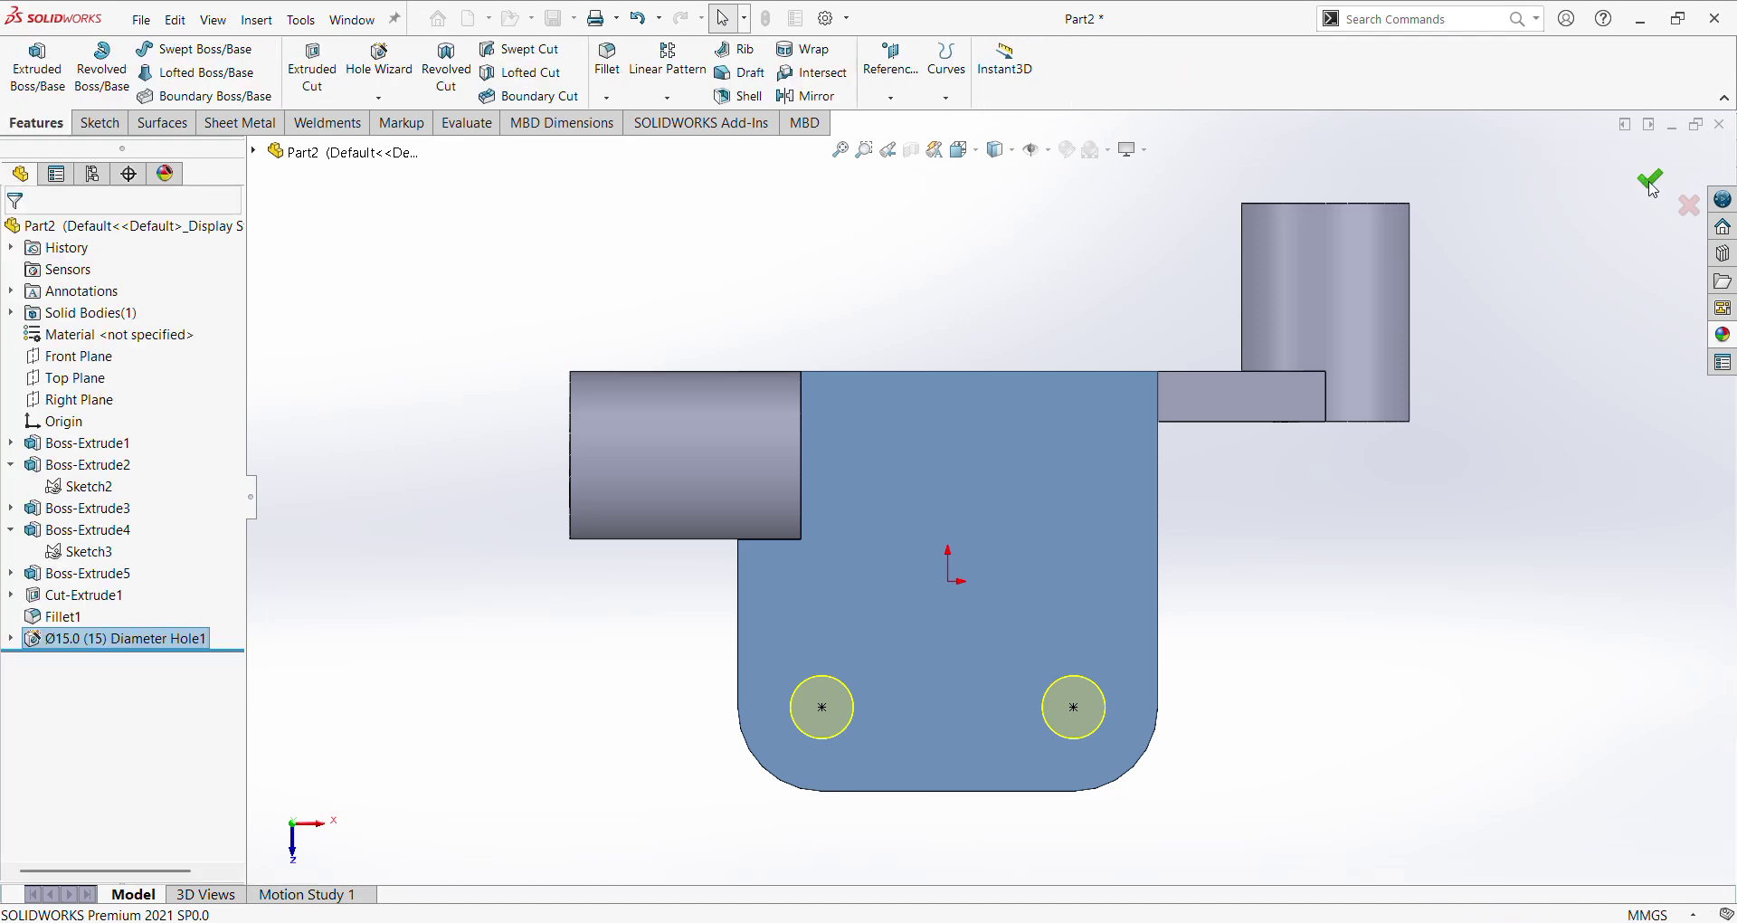
pyautogui.moveTo(1163, 740); pyautogui.dragTo(1384, 723, button='middle')
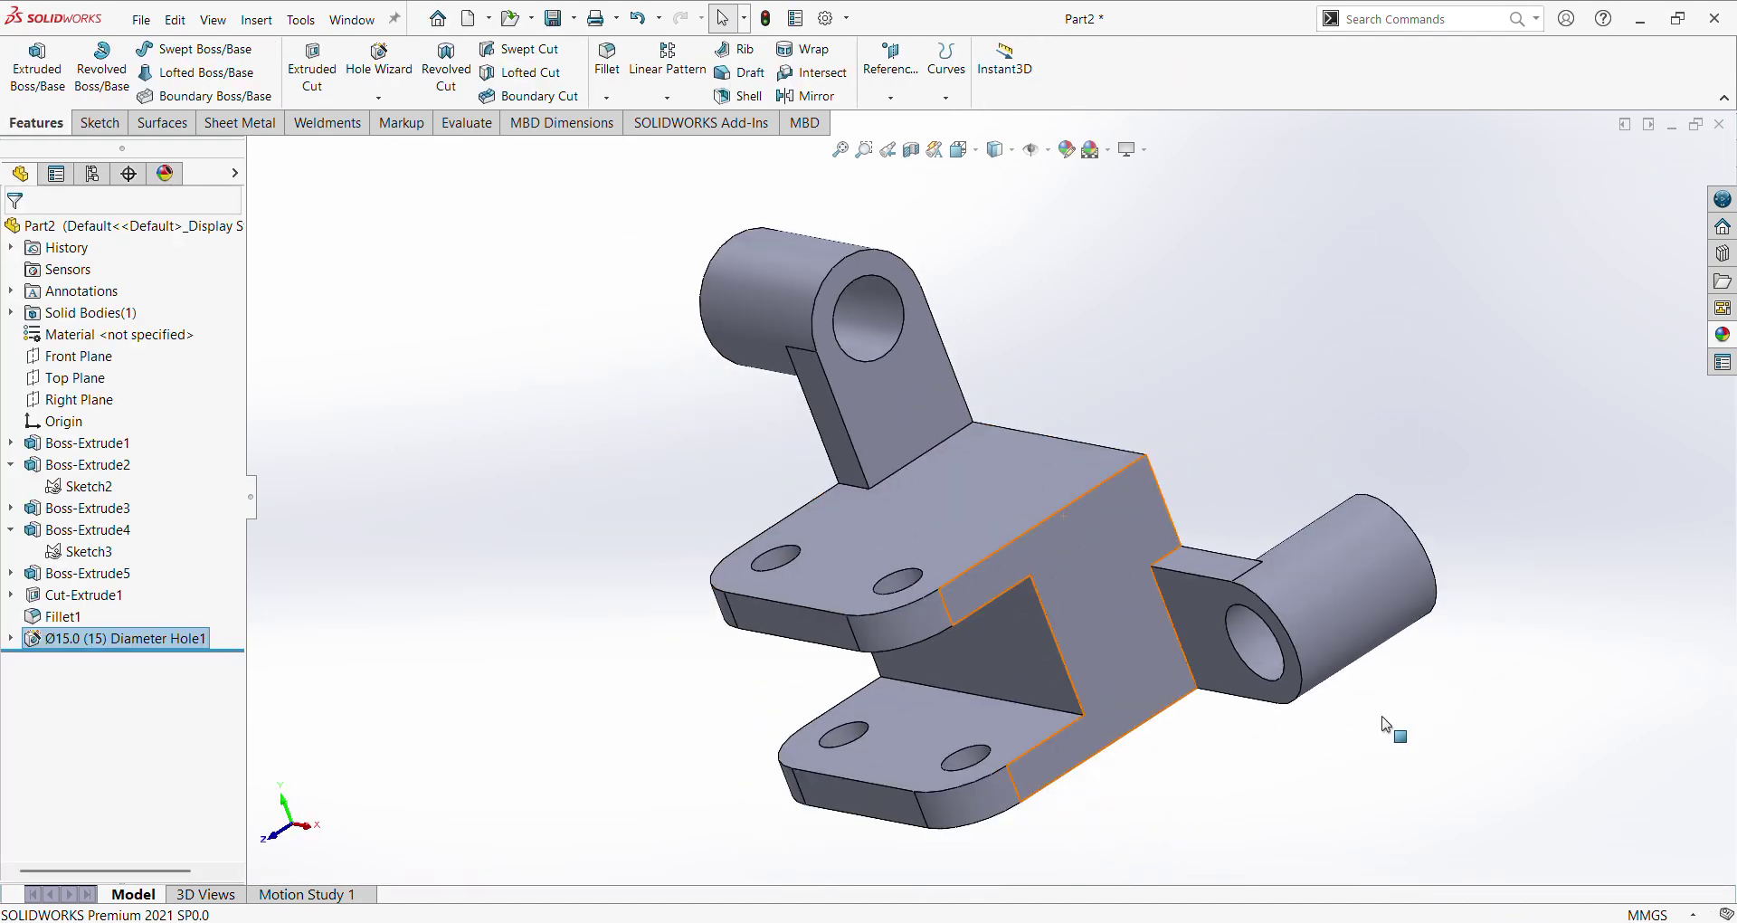
pyautogui.hotkey('ctrl', '7')
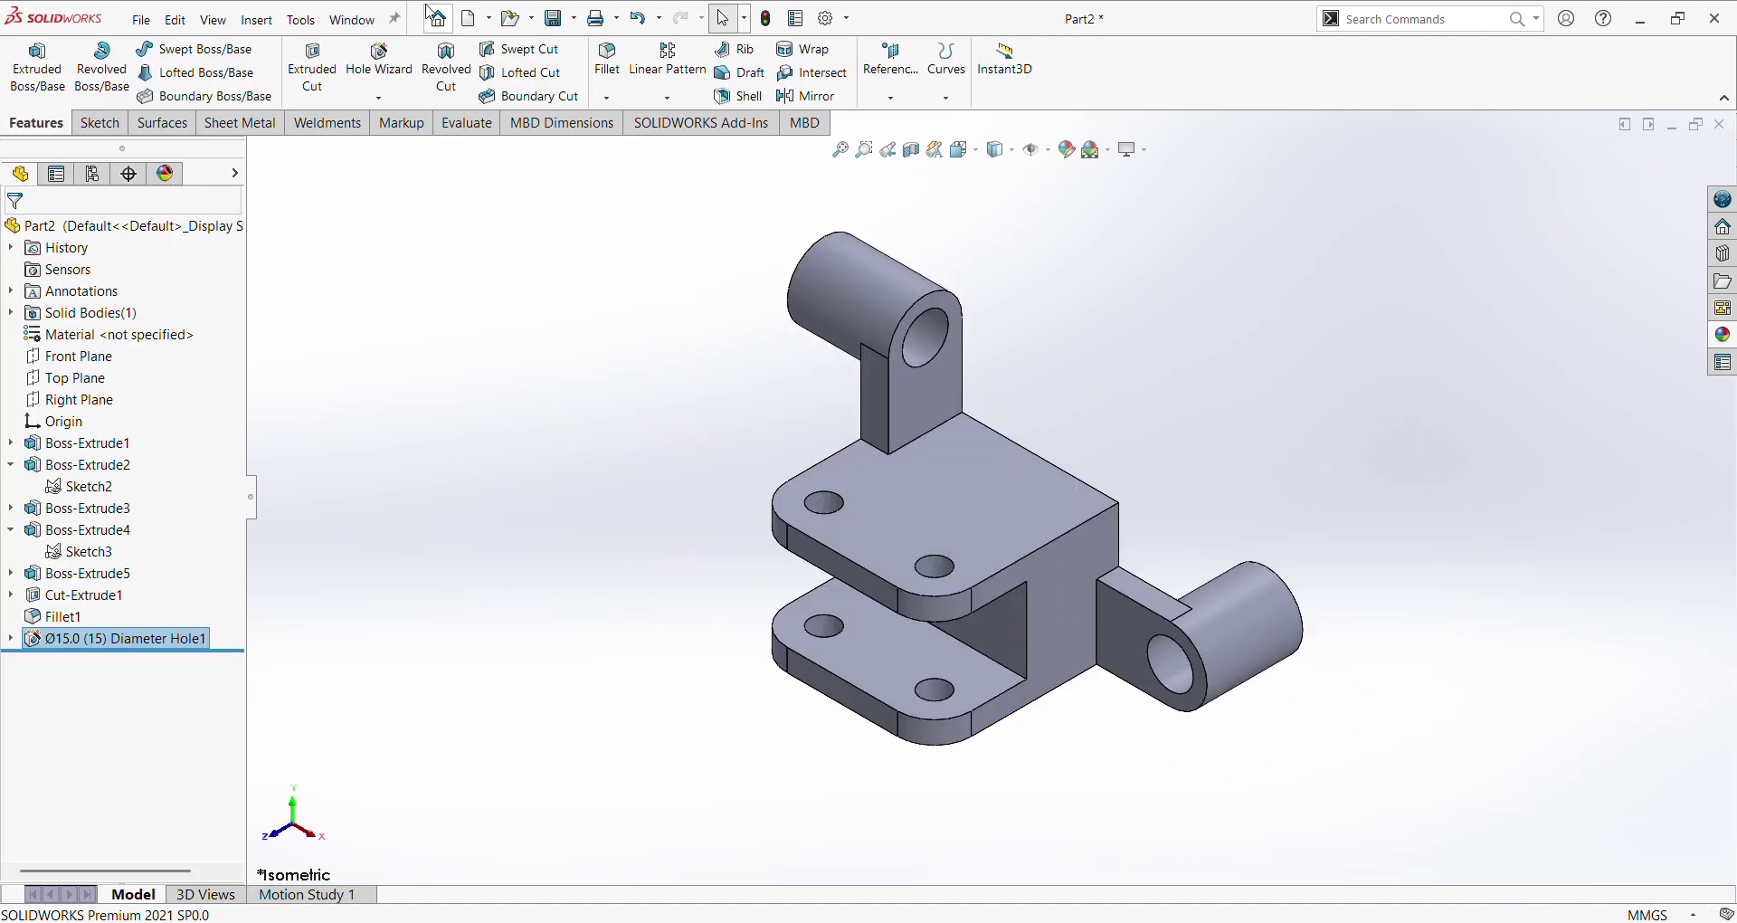
# Step: Assign the aluminium alloy 4032-T6 as the part's material
pyautogui.click(142, 230)
pyautogui.rightClick(145, 237)
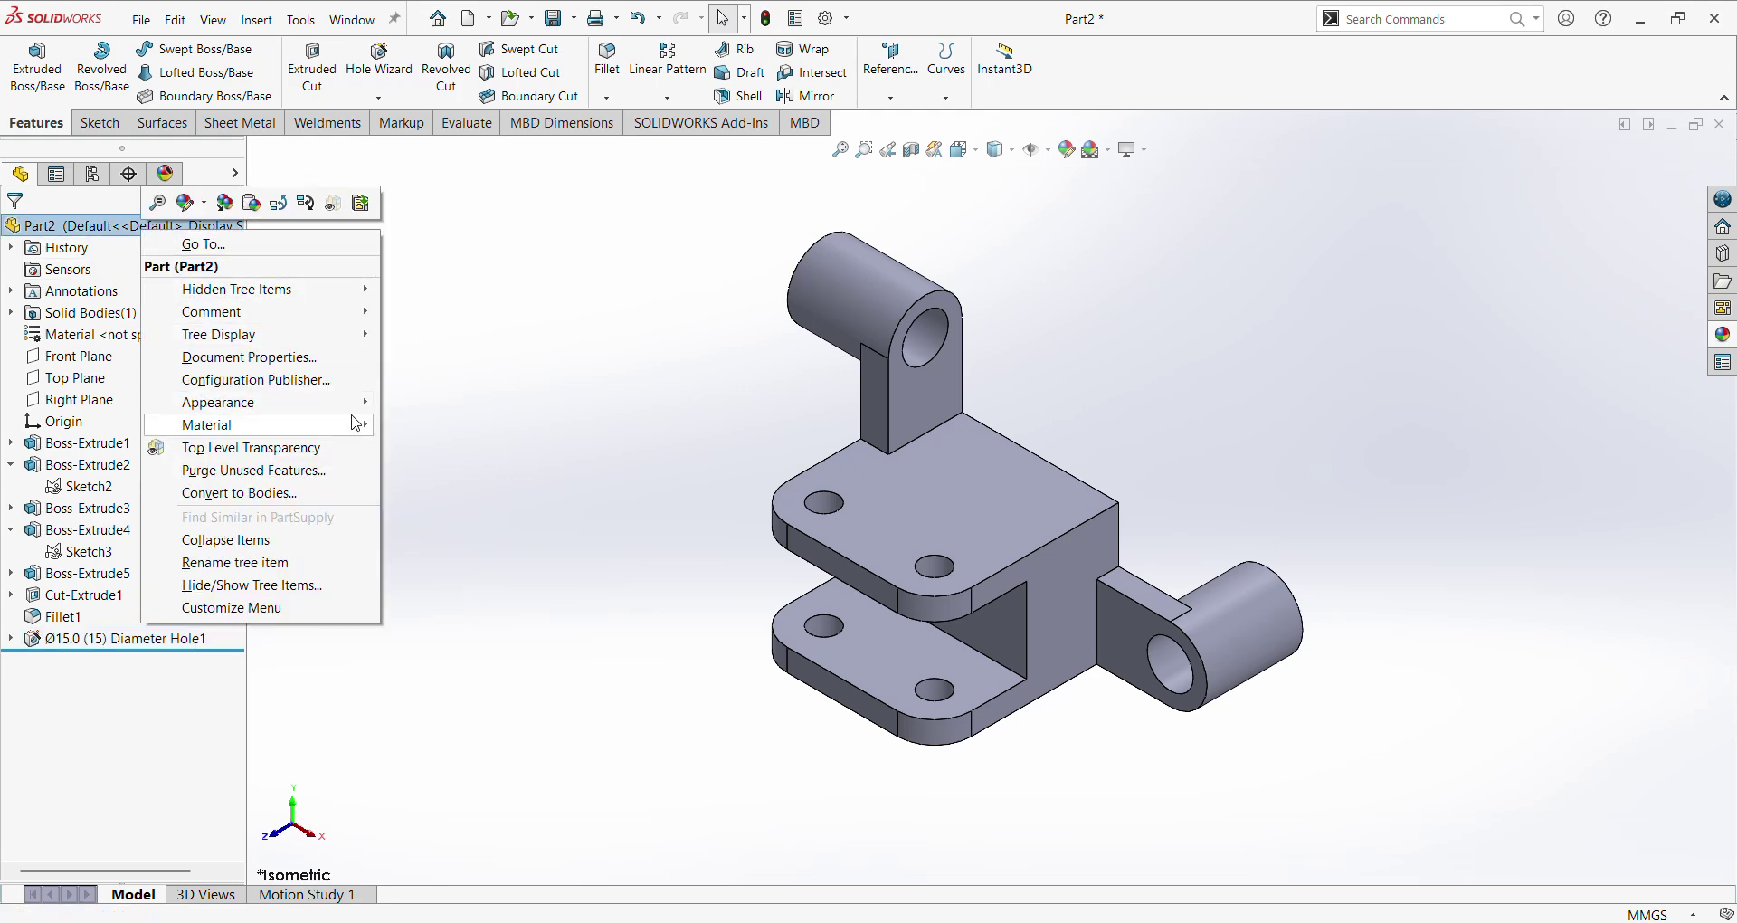
pyautogui.moveTo(360, 426)
pyautogui.click(457, 427)
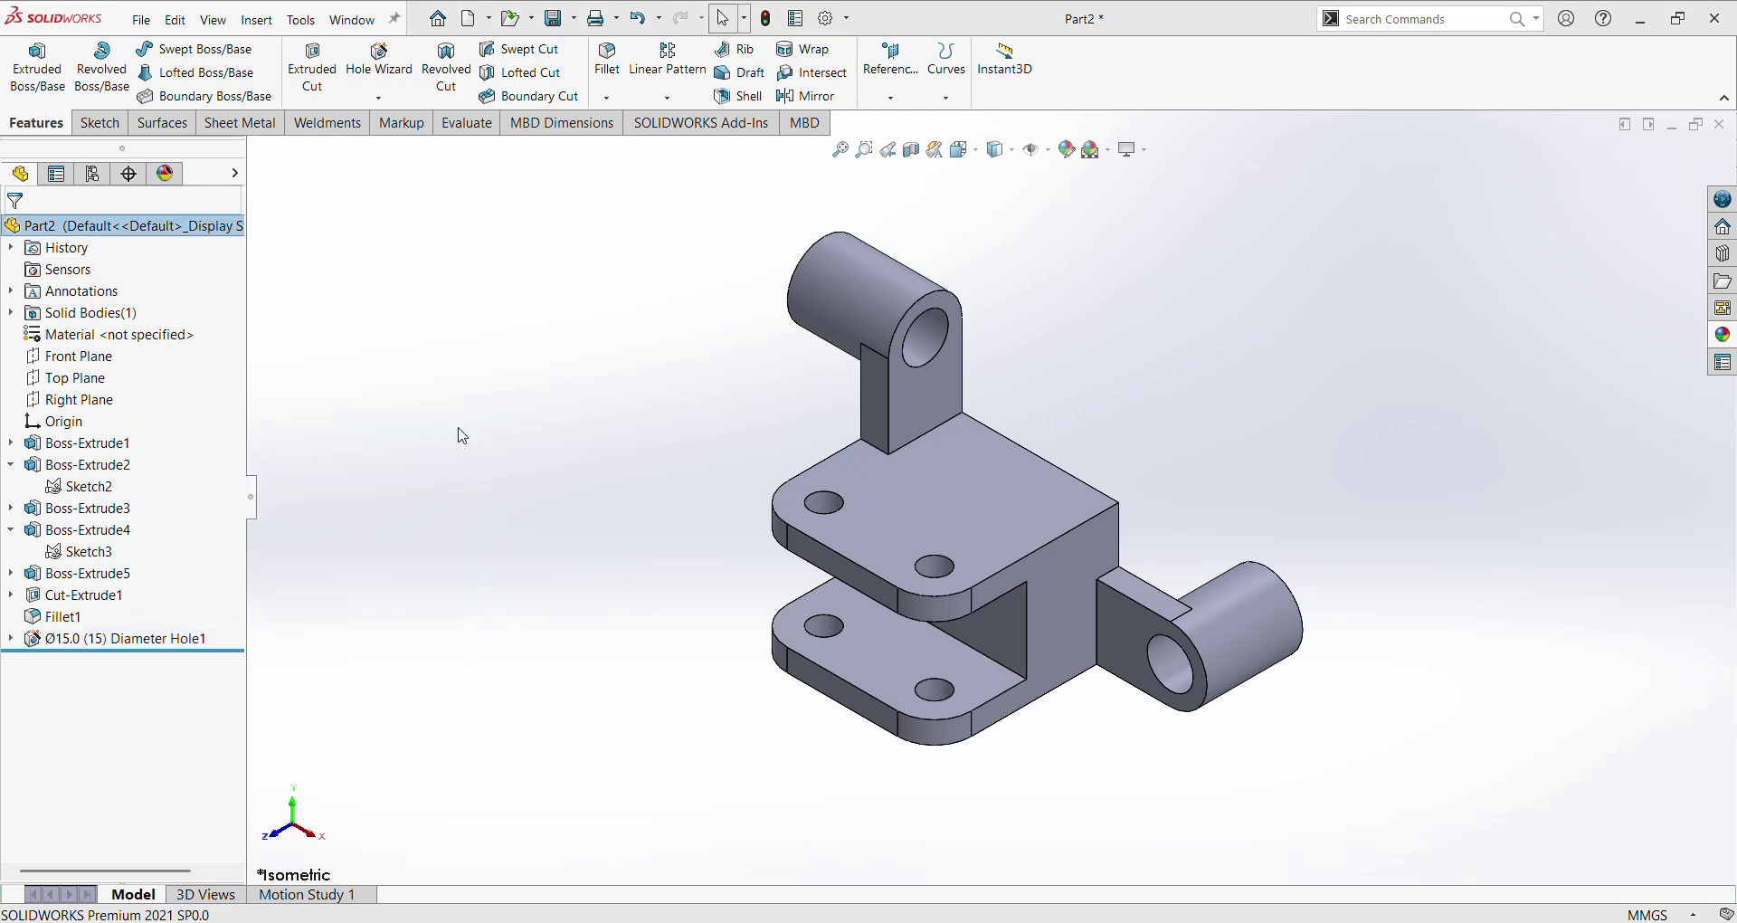
pyautogui.scroll(-7, 653, 543)
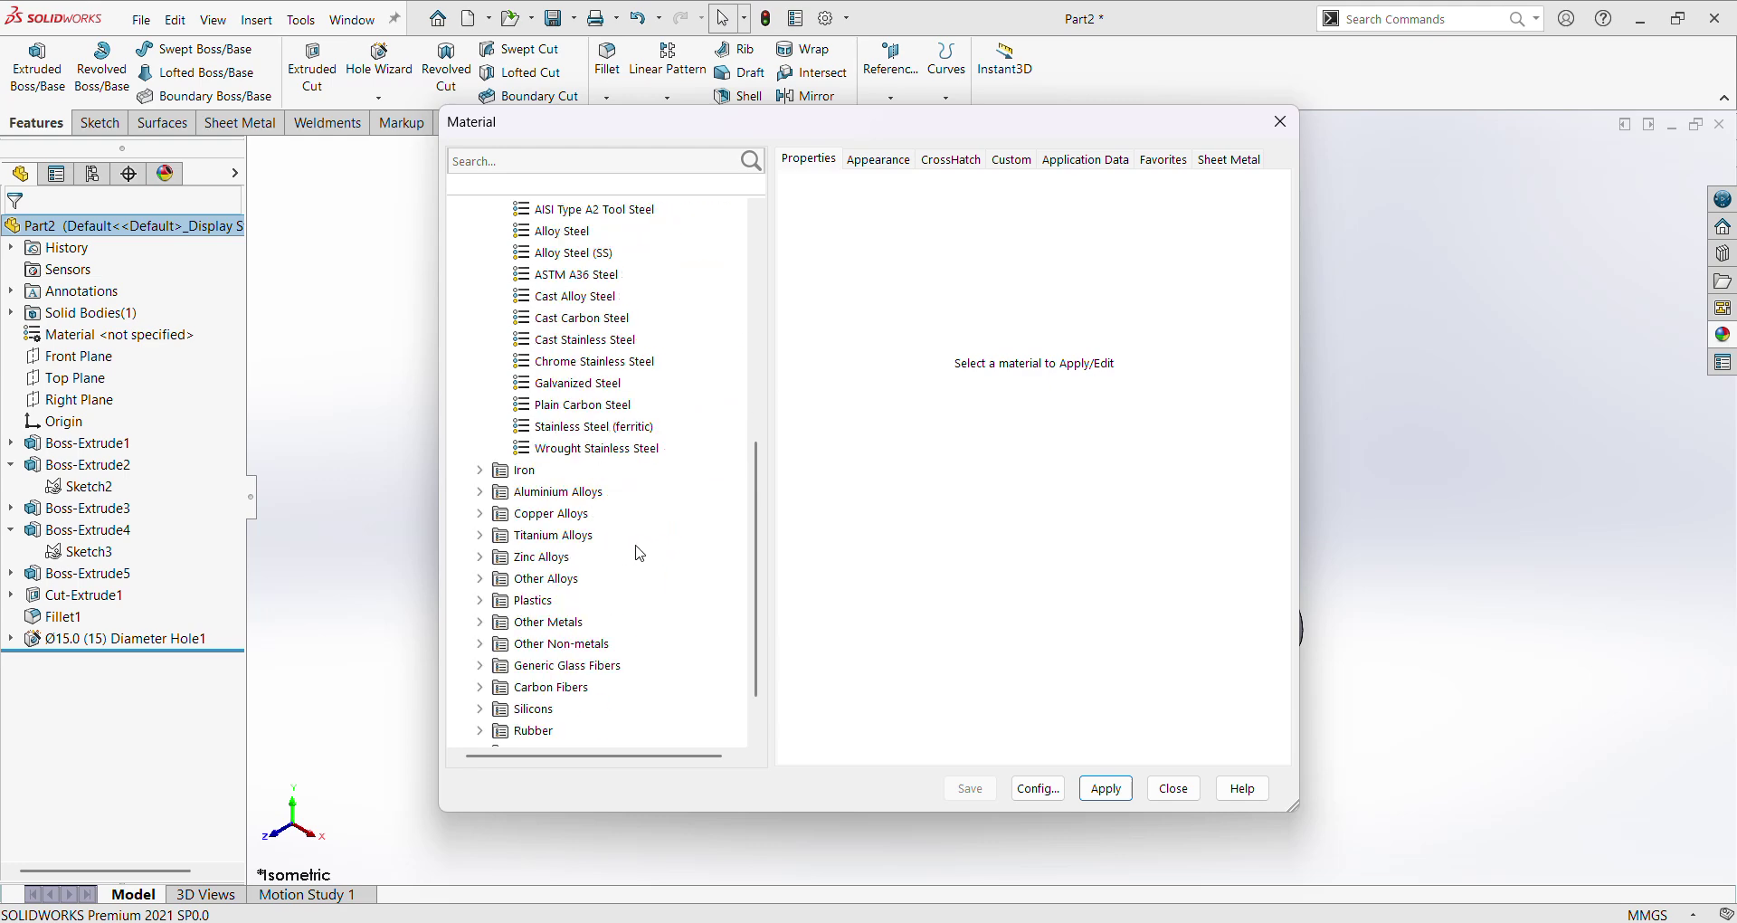
pyautogui.scroll(-3, 639, 554)
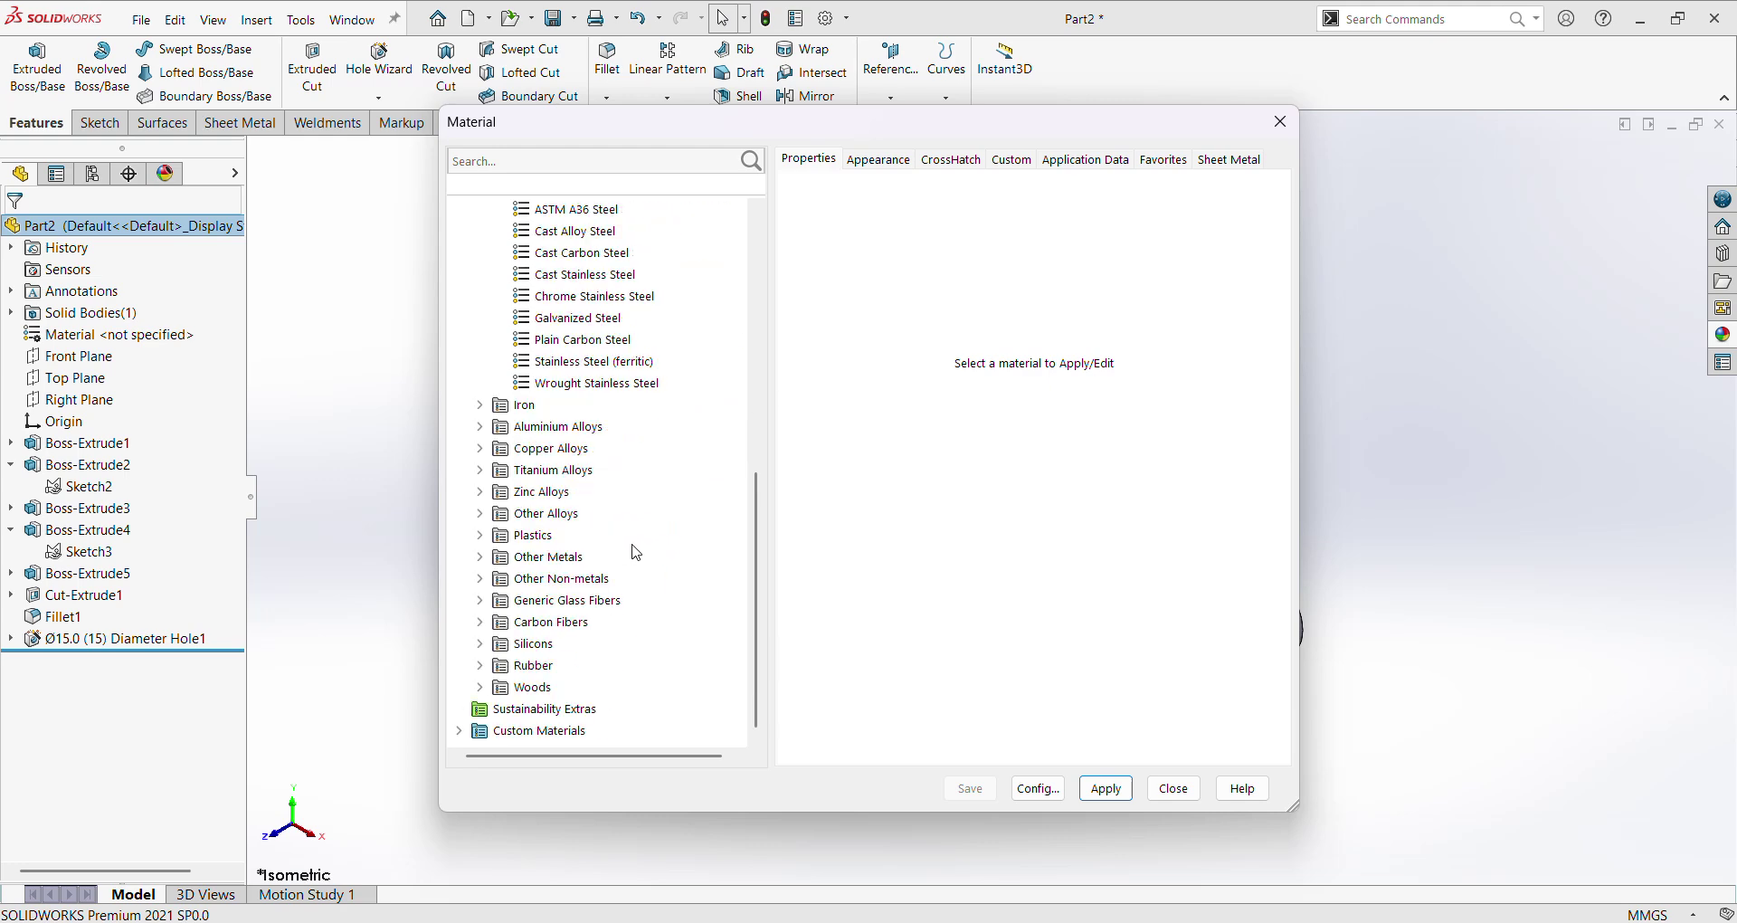
pyautogui.click(480, 426)
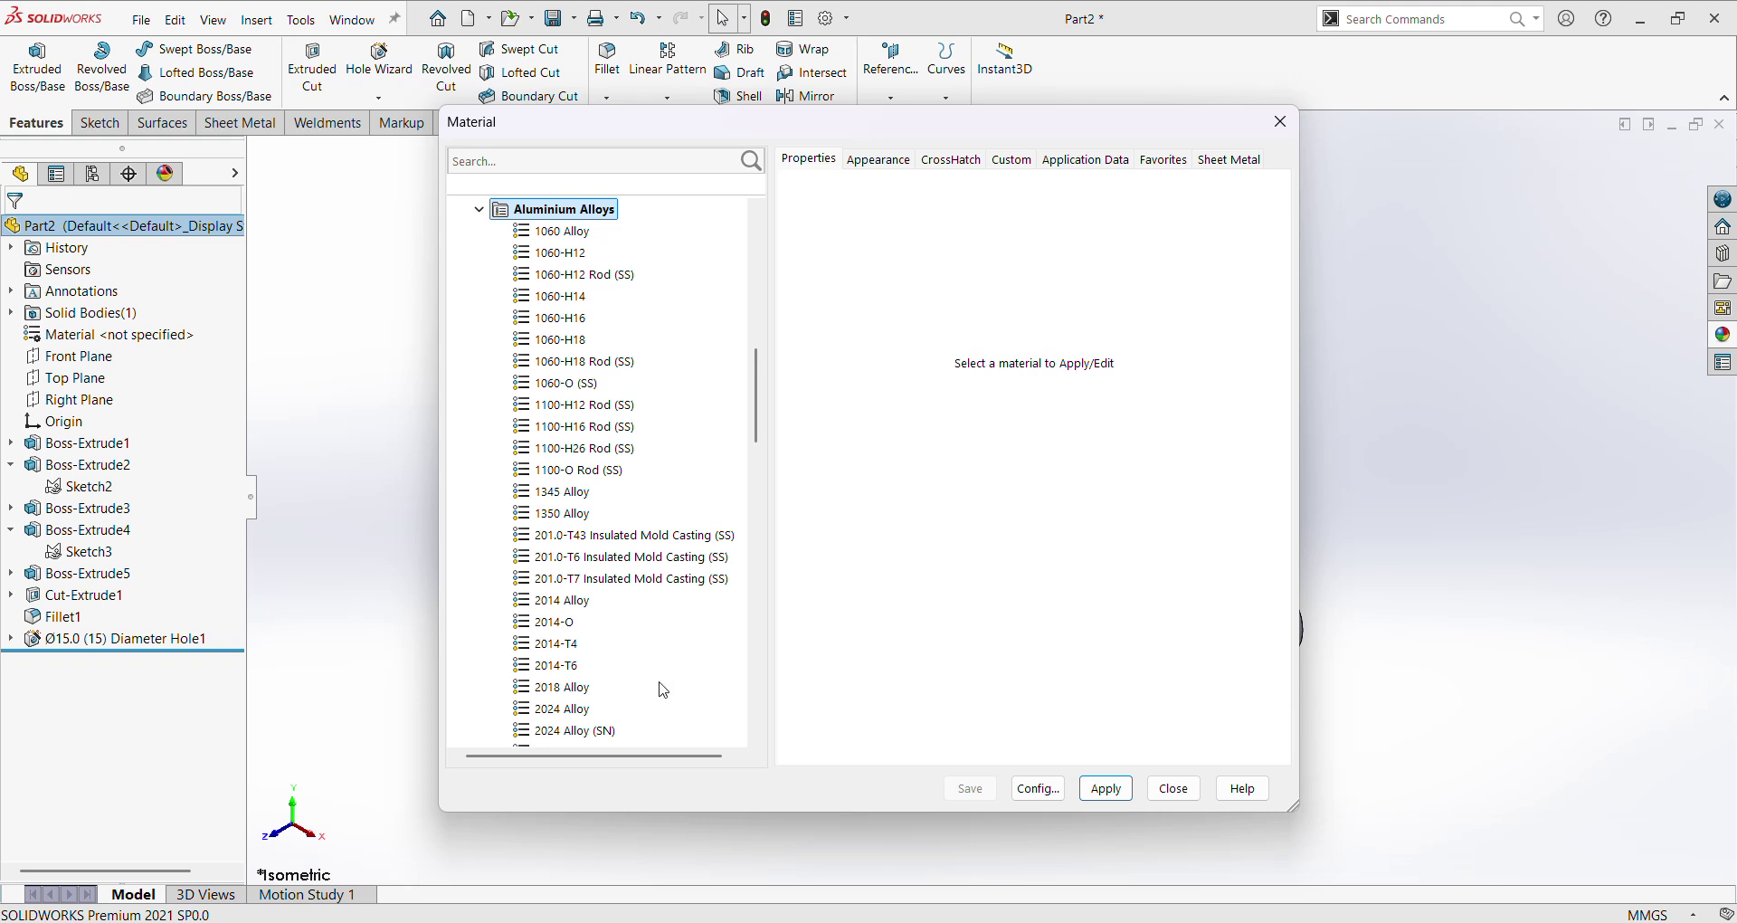
pyautogui.scroll(-10, 656, 679)
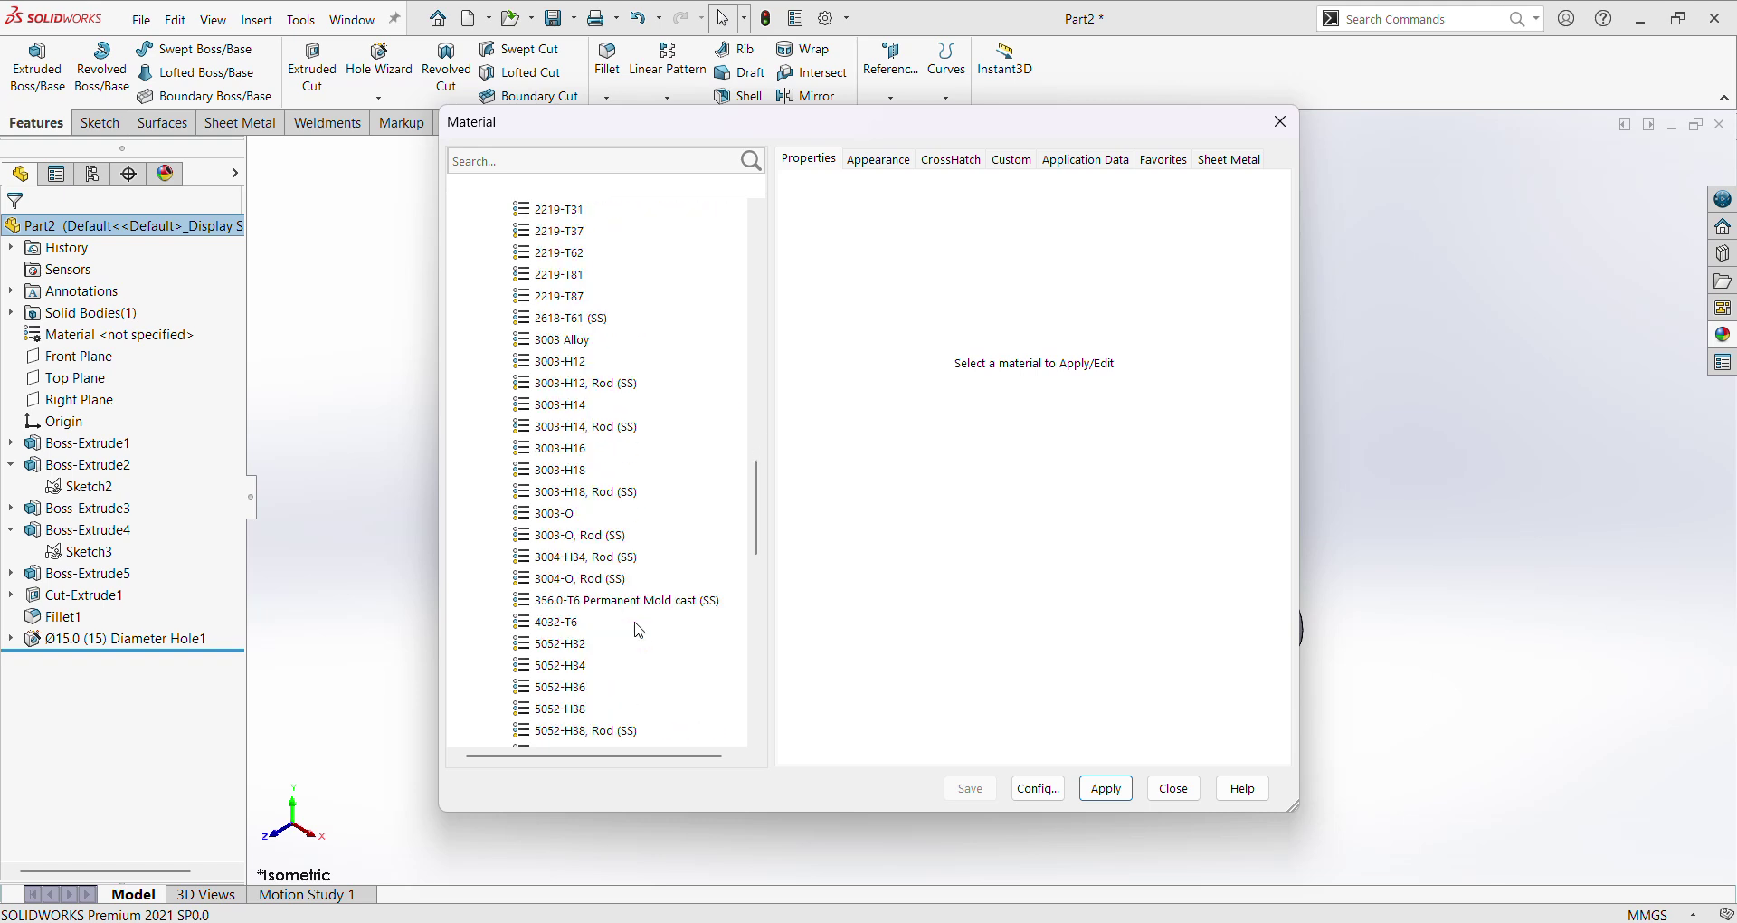
pyautogui.scroll(-3, 667, 670)
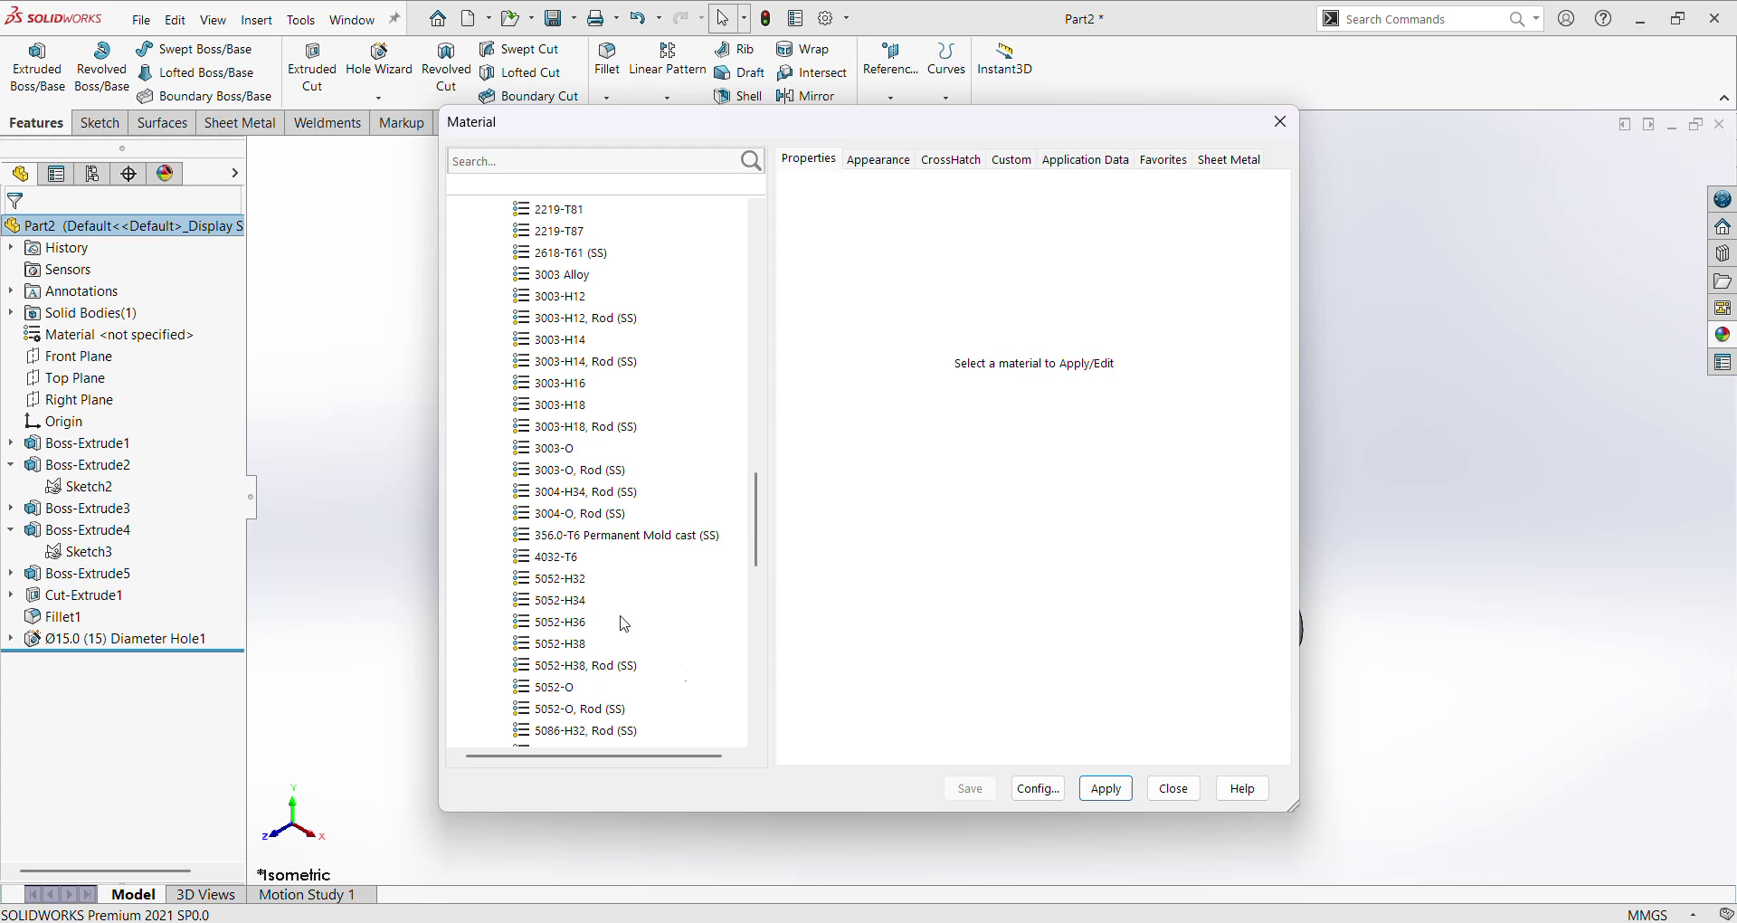
pyautogui.click(549, 559)
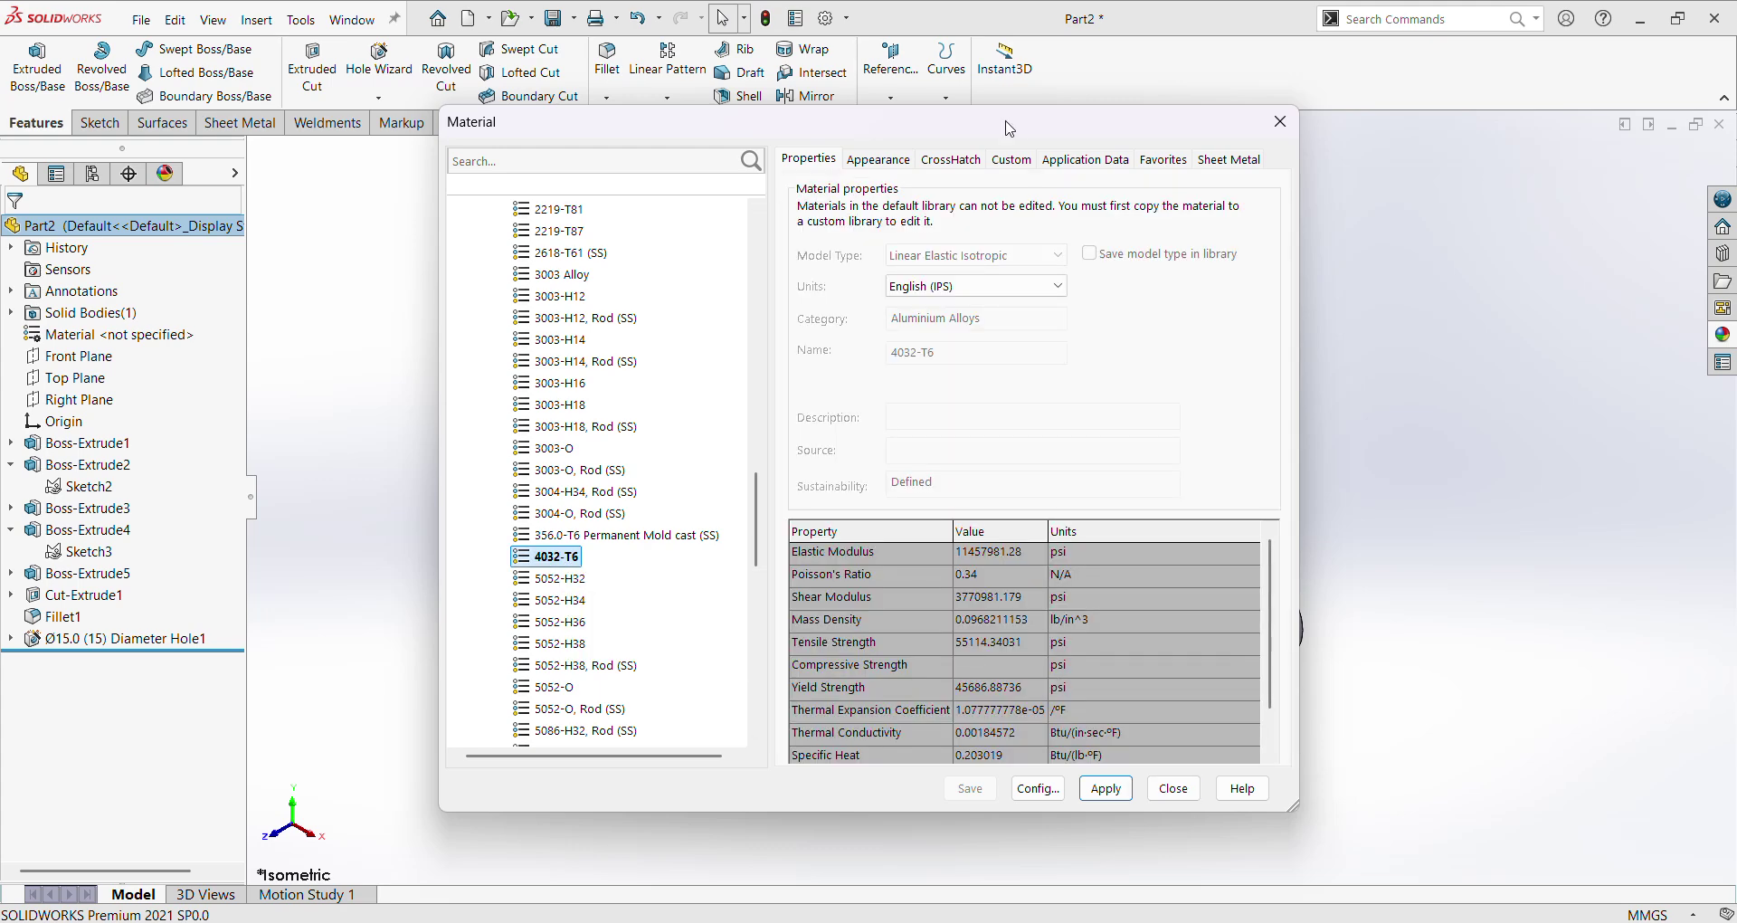
pyautogui.moveTo(1010, 128); pyautogui.dragTo(563, 161)
pyautogui.click(658, 820)
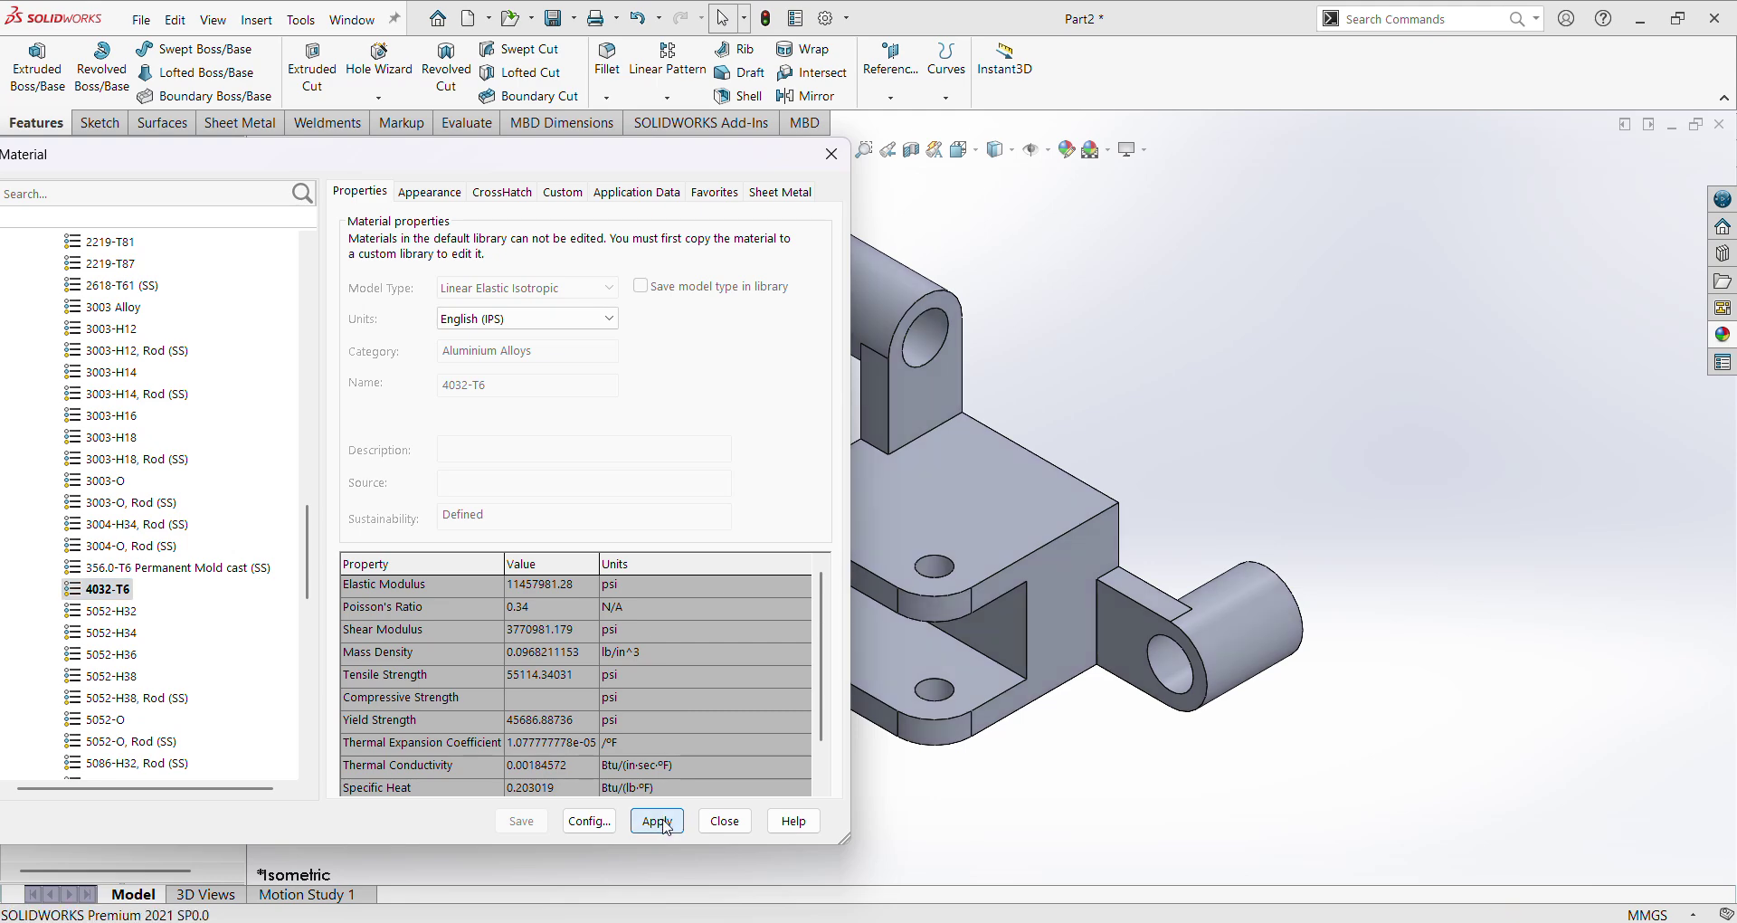
pyautogui.click(725, 820)
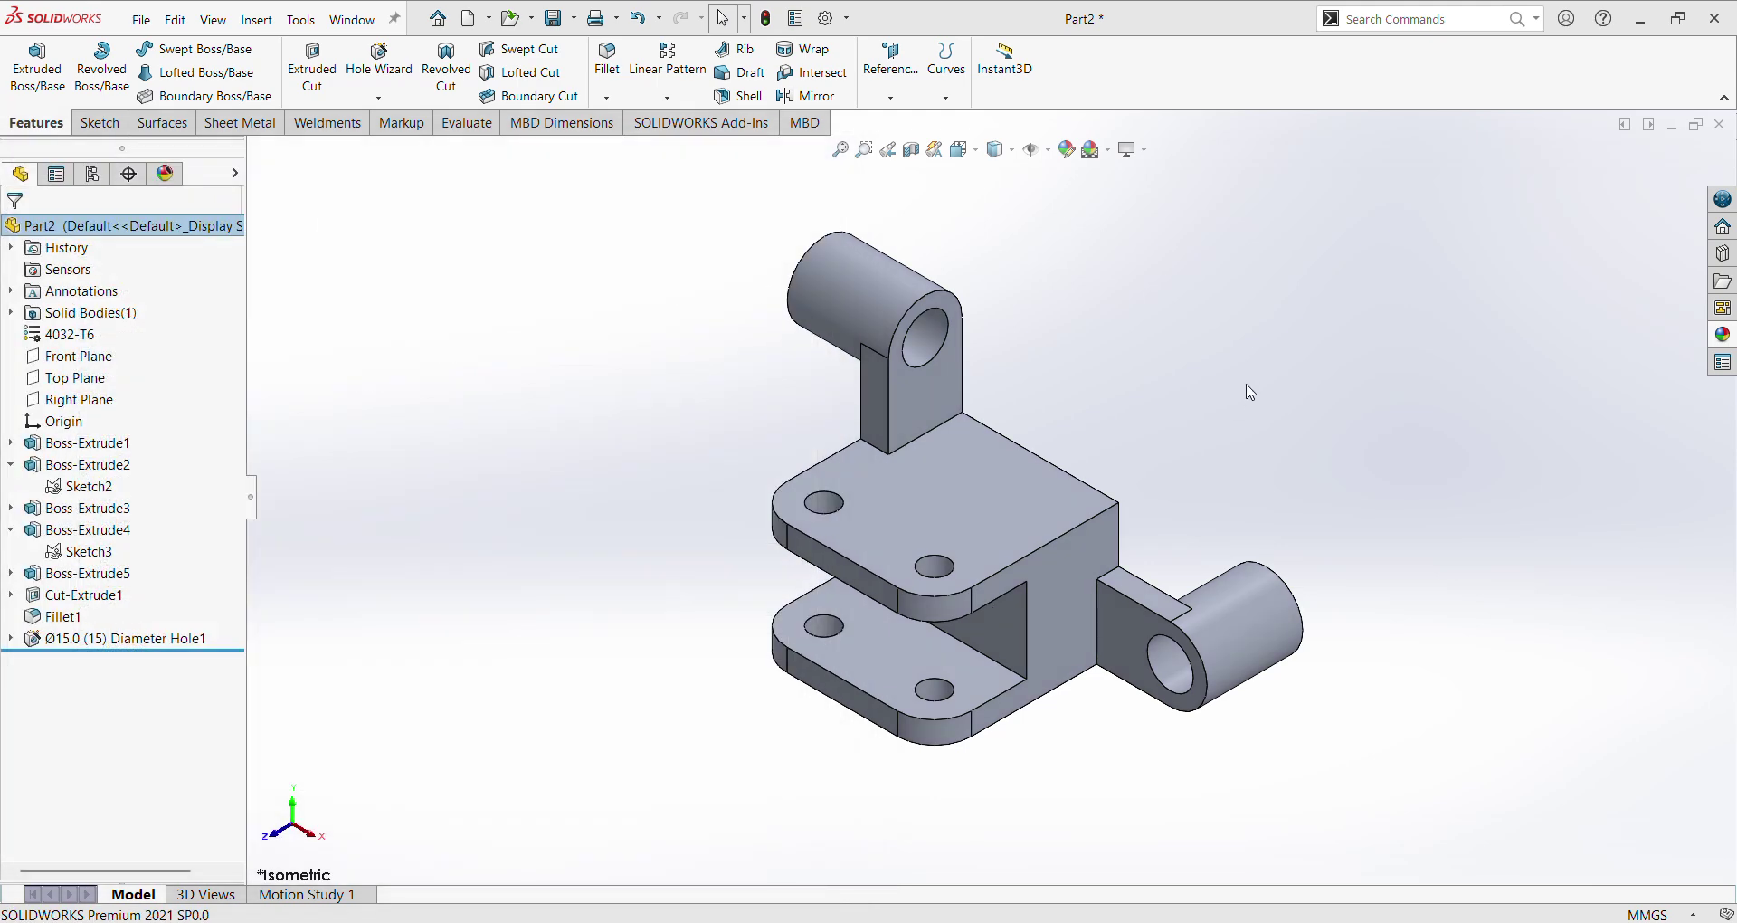
# Step: Give the whole part a light cyan colour
pyautogui.click(1068, 149)
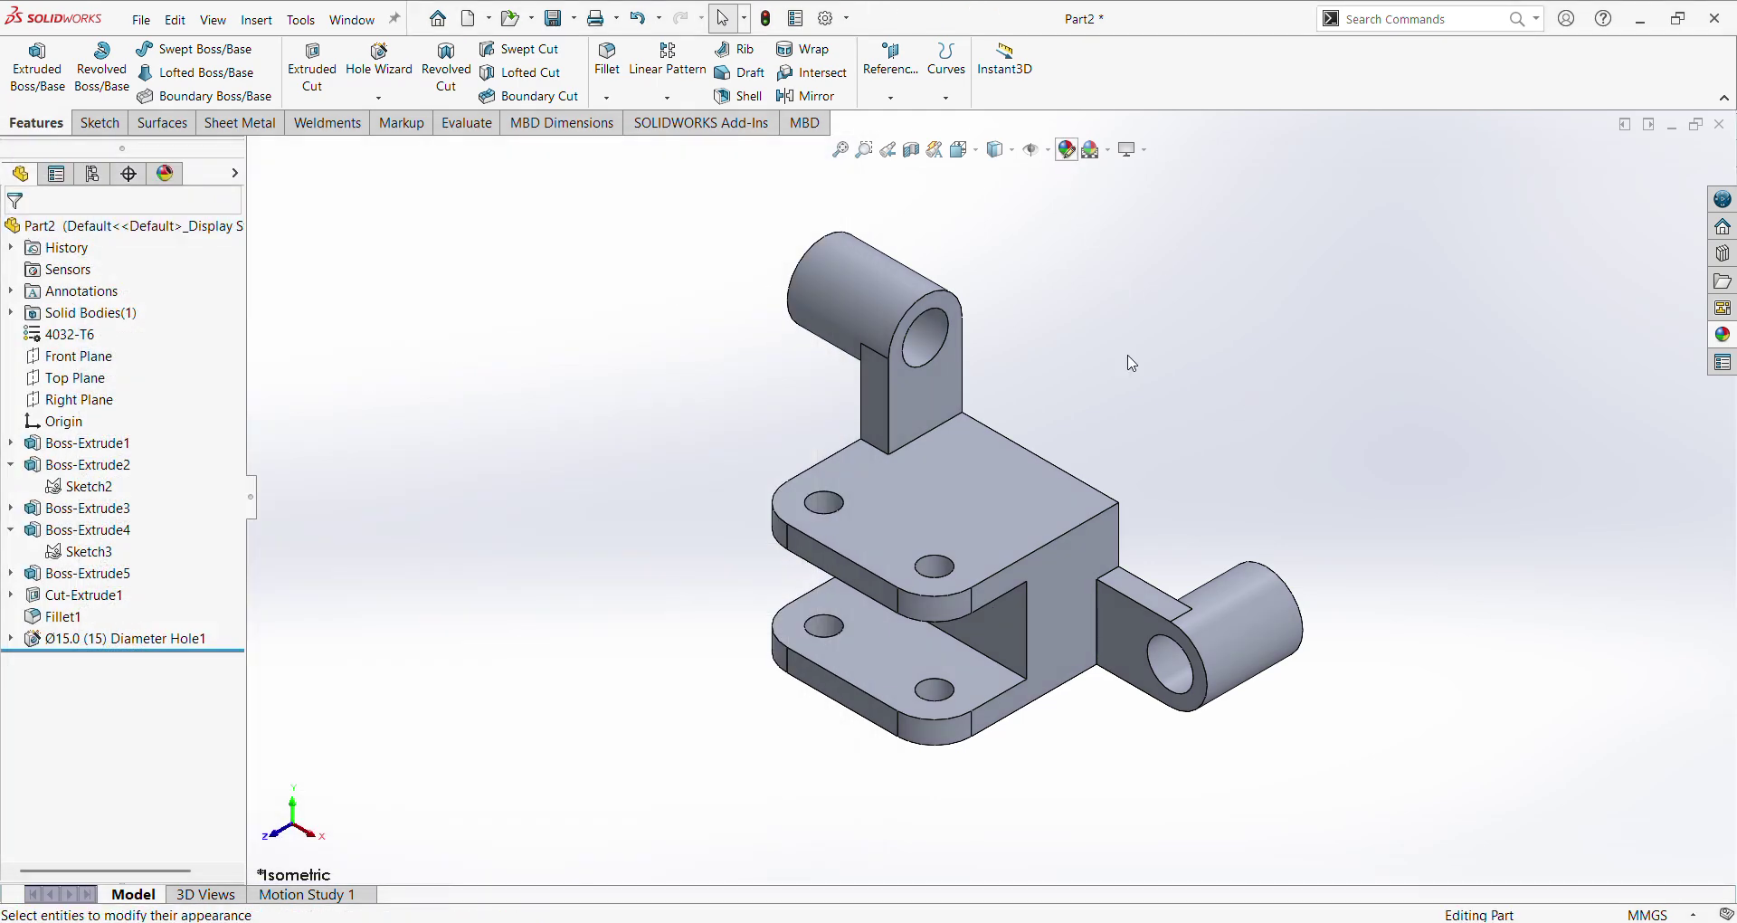
pyautogui.click(124, 702)
pyautogui.click(16, 232)
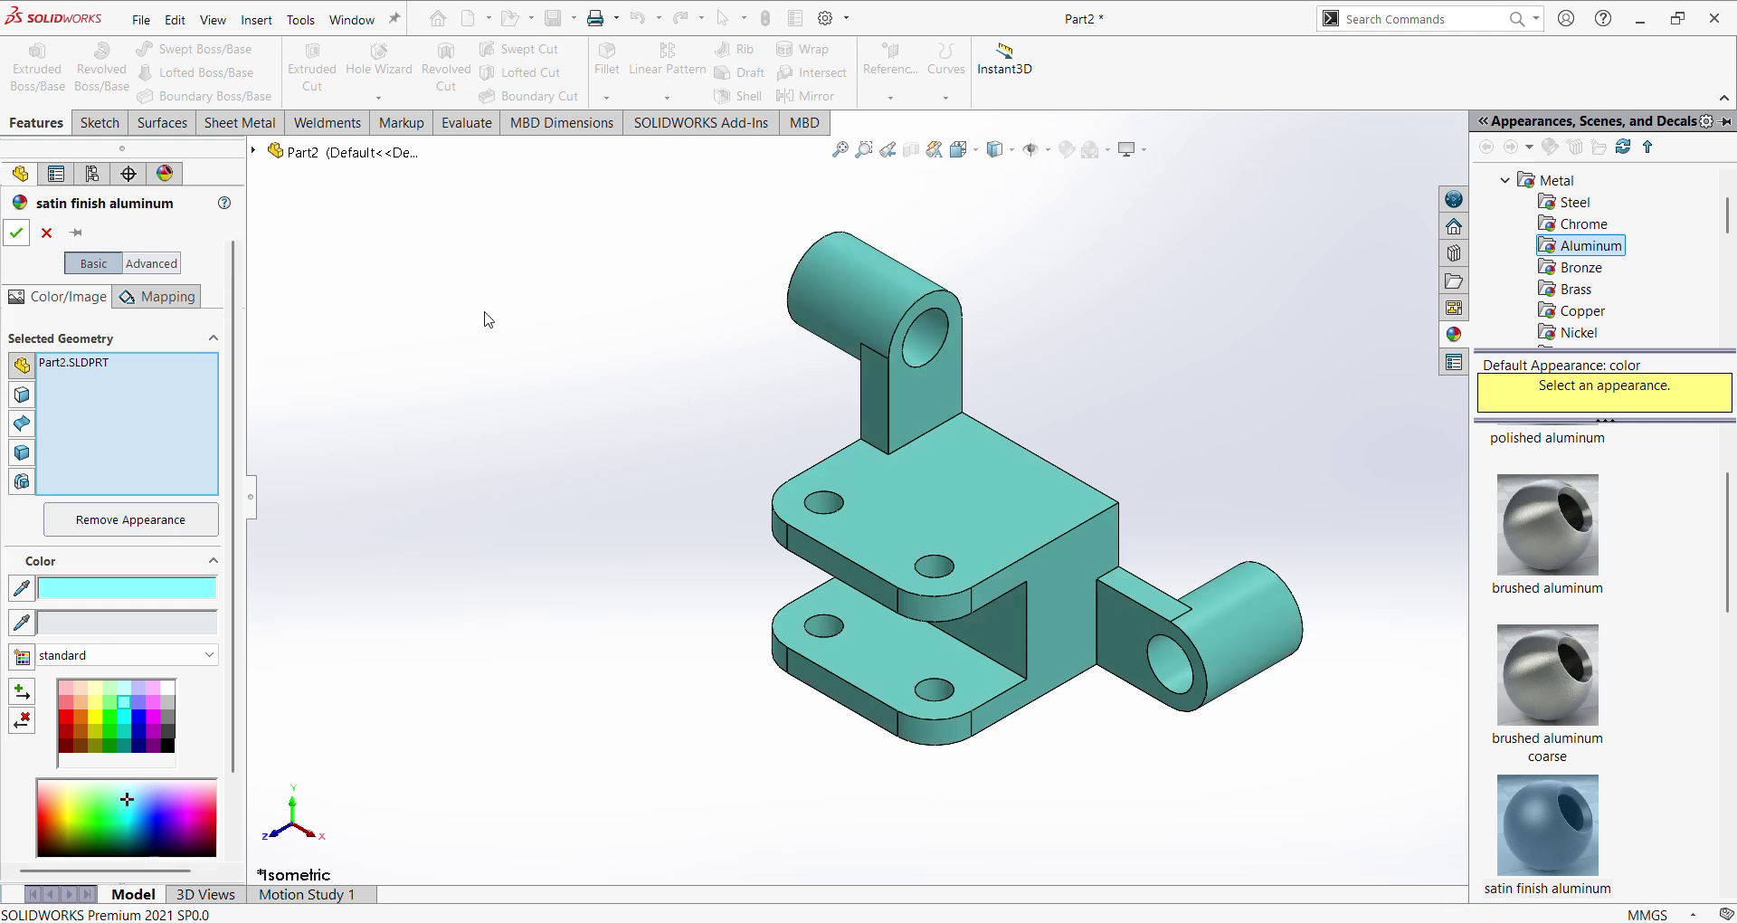
# Step: Edit the appearance again, replacing the whole-part selection with the Ø15.0 hole feature and the front slot's Cut-Extrude1
pyautogui.moveTo(1075, 685); pyautogui.dragTo(1213, 380, button='middle')
pyautogui.click(1068, 149)
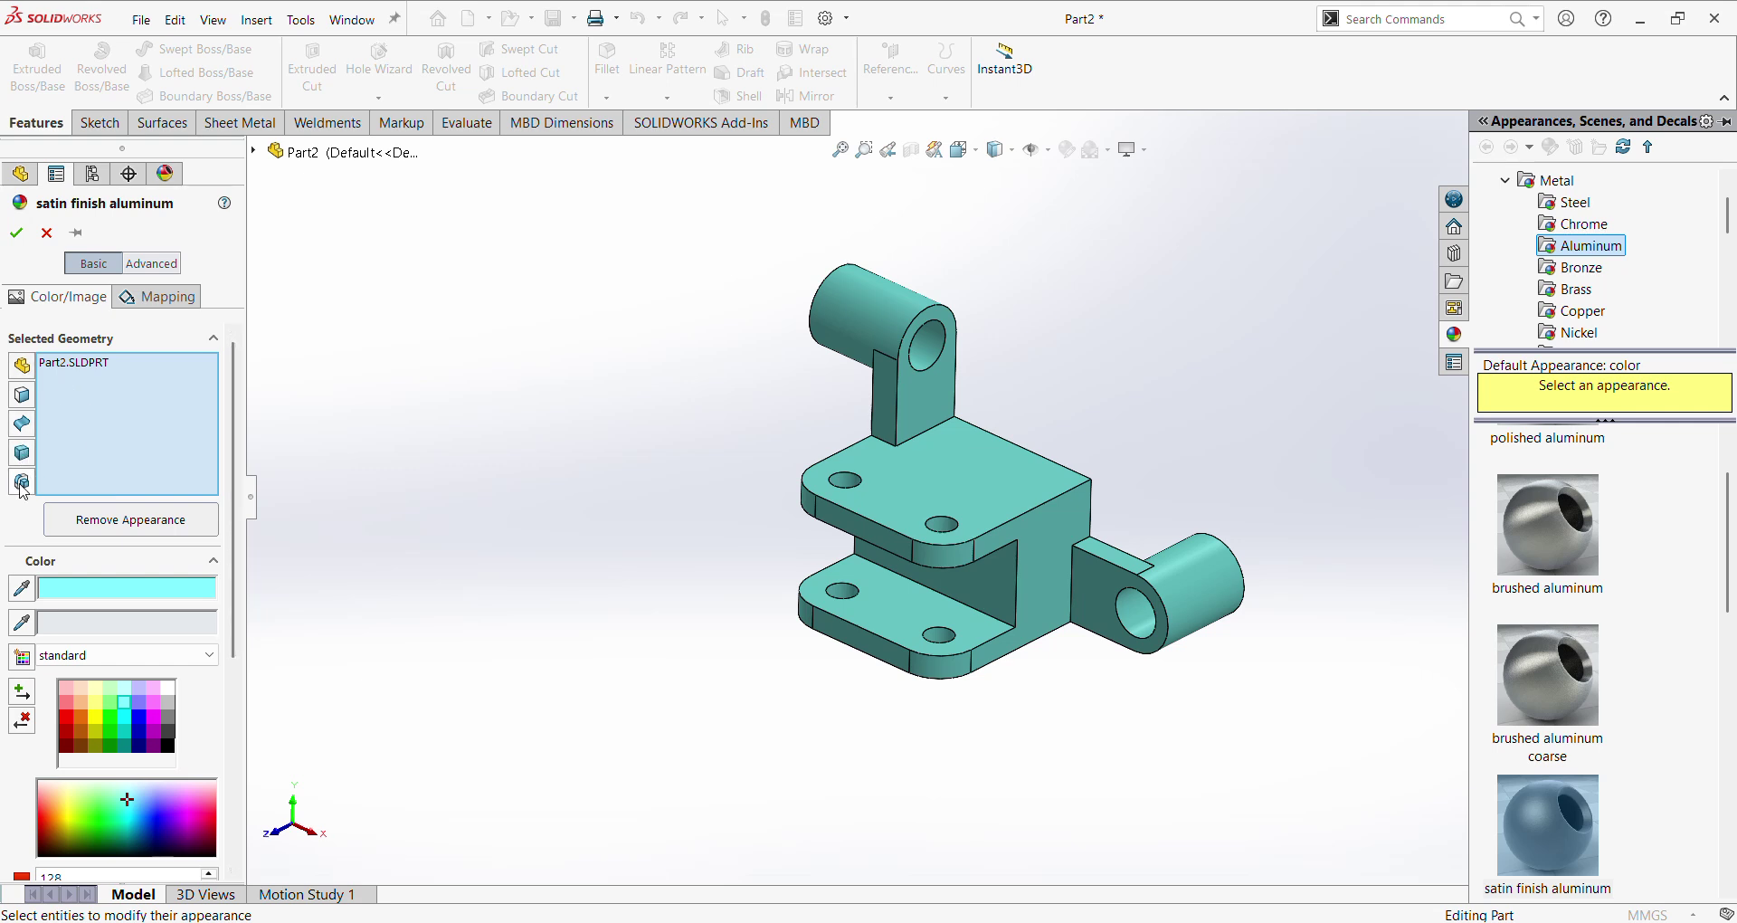
pyautogui.click(30, 482)
pyautogui.click(89, 366)
pyautogui.rightClick(95, 366)
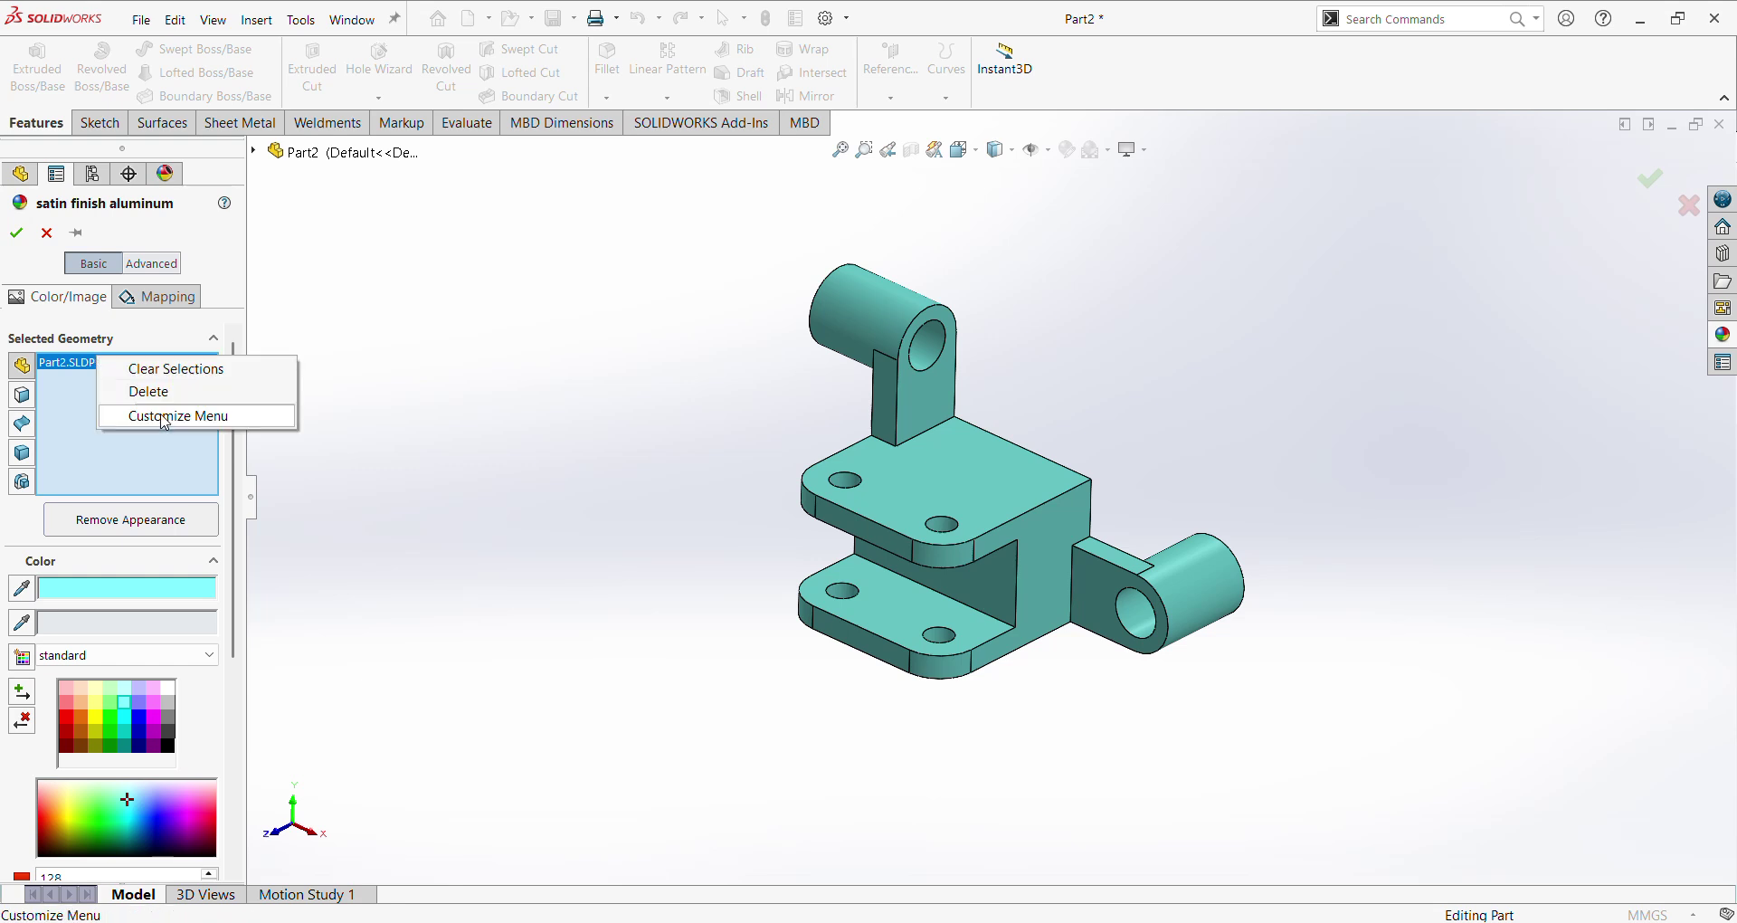
pyautogui.click(148, 392)
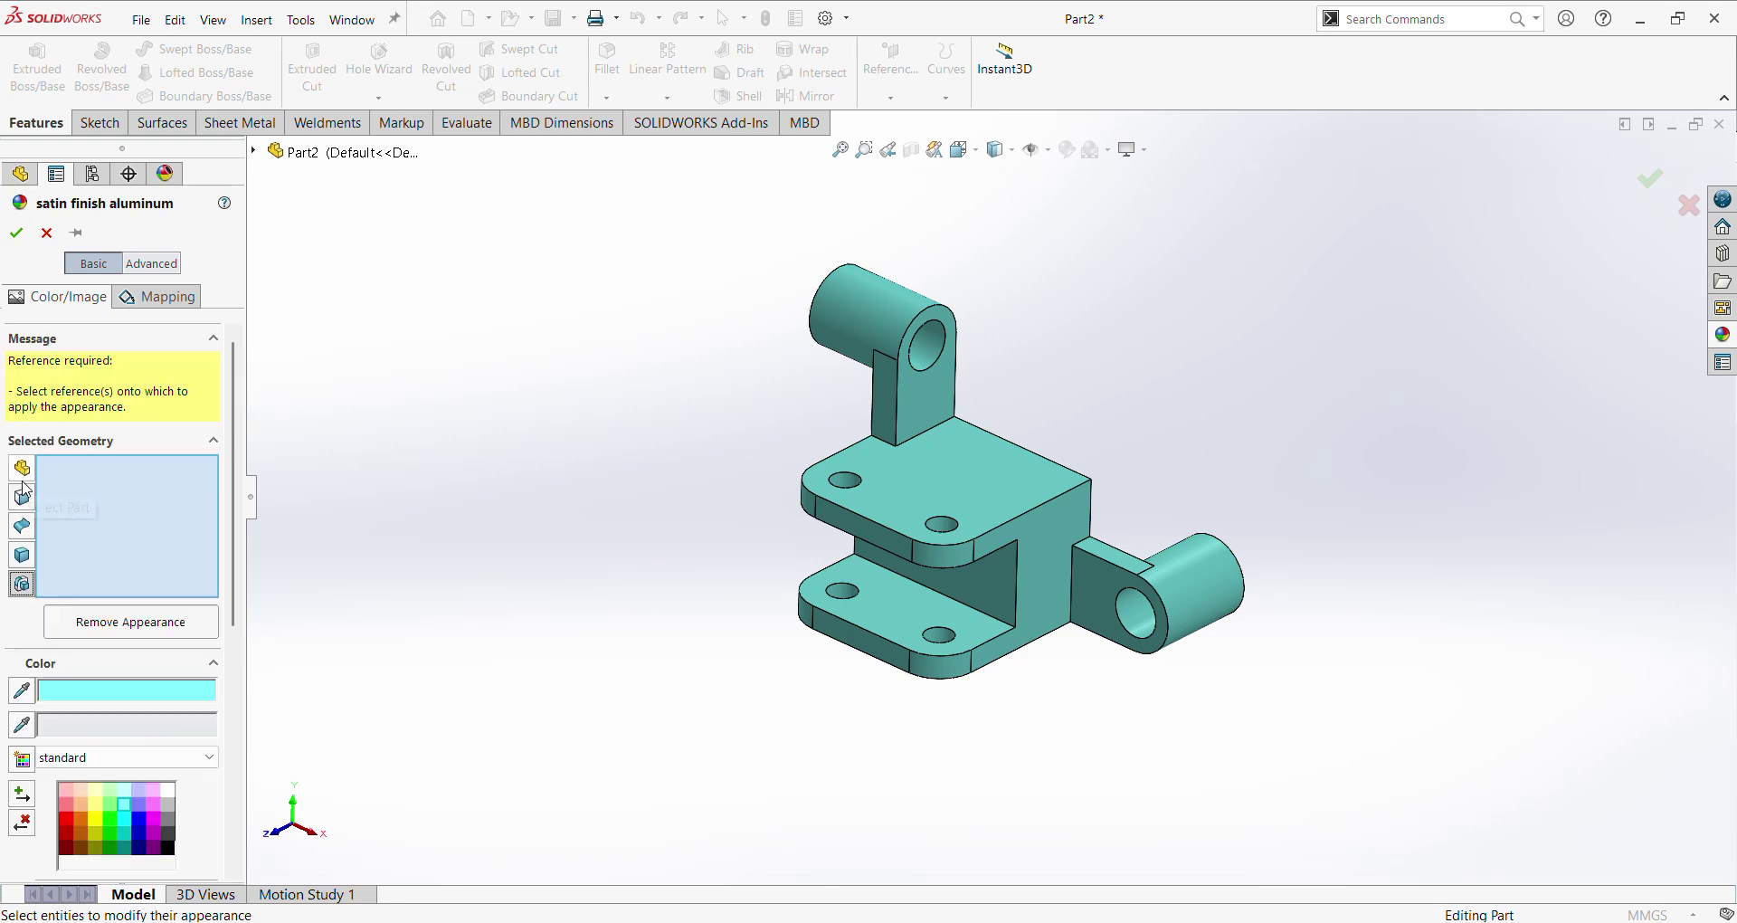
pyautogui.click(255, 152)
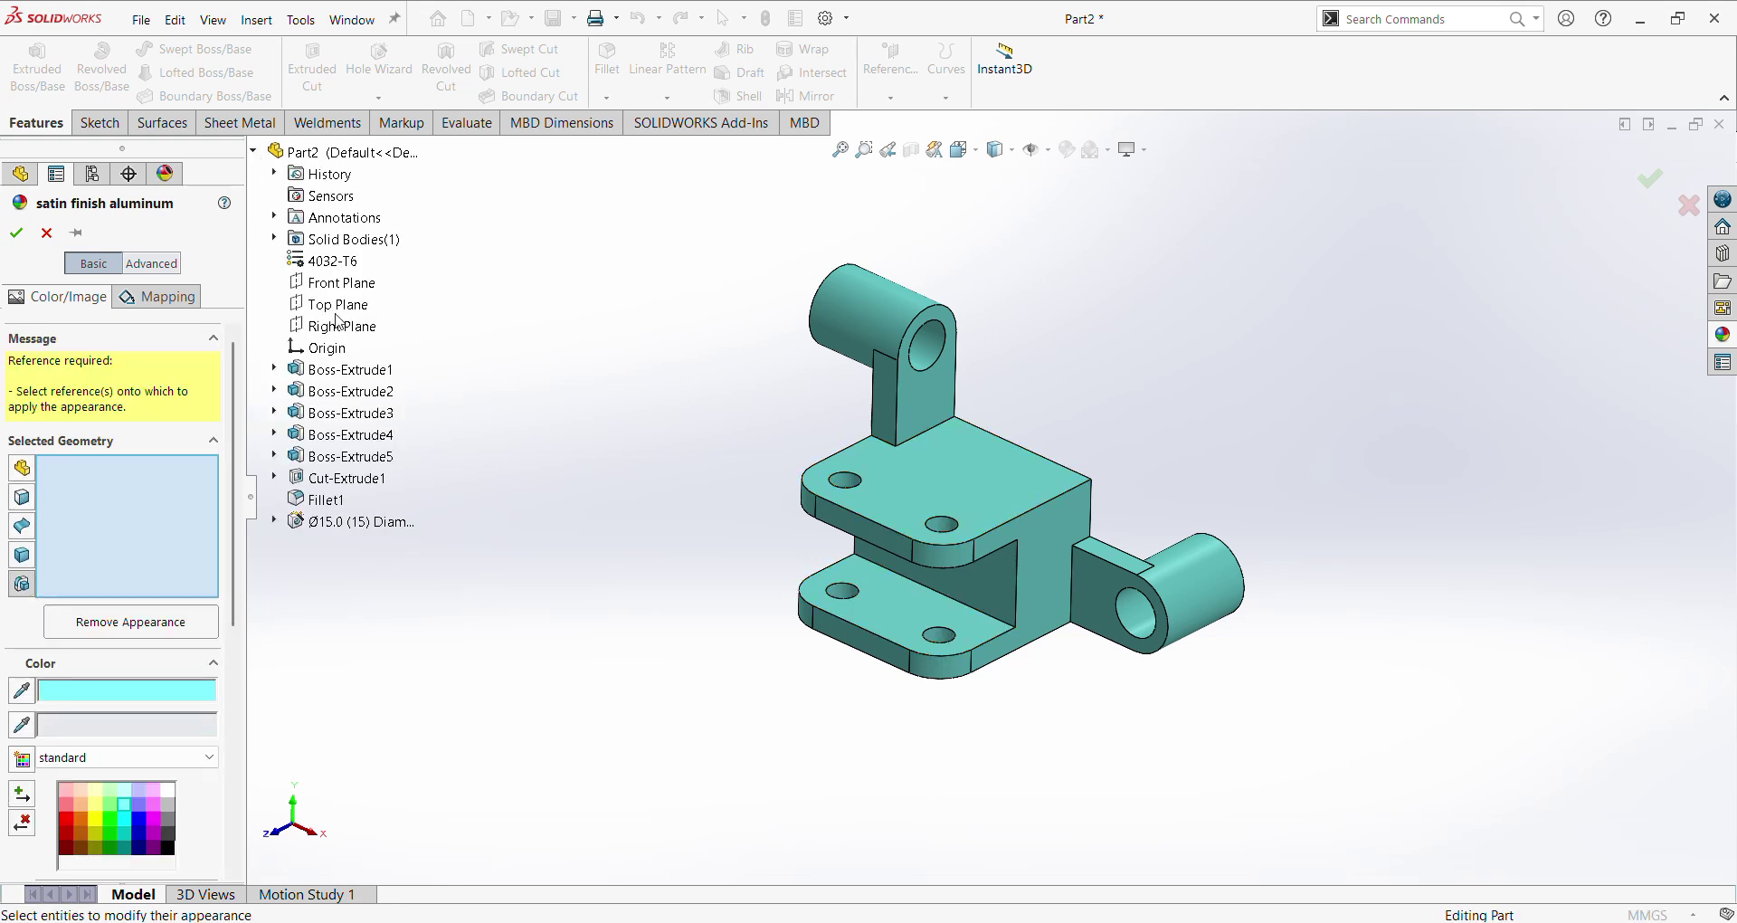
pyautogui.click(343, 523)
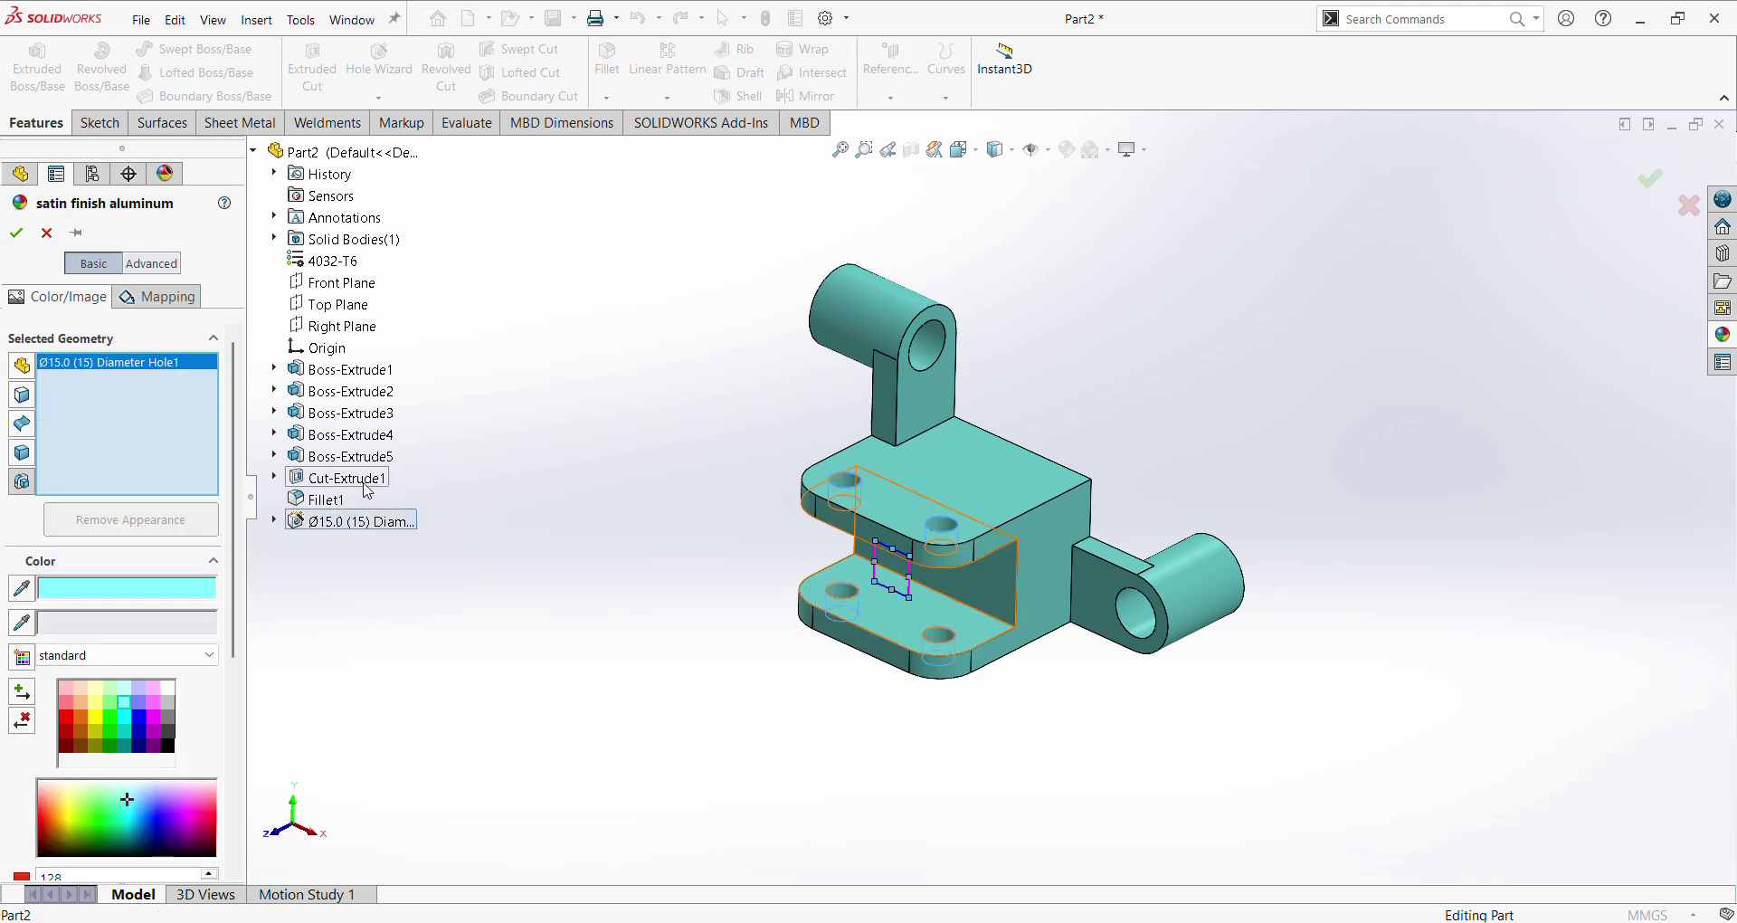
pyautogui.click(339, 477)
# Step: Add the inner bore faces of both cylinders to the appearance selection and colour all selected geometry light red
pyautogui.moveTo(586, 597); pyautogui.dragTo(542, 573, button='middle')
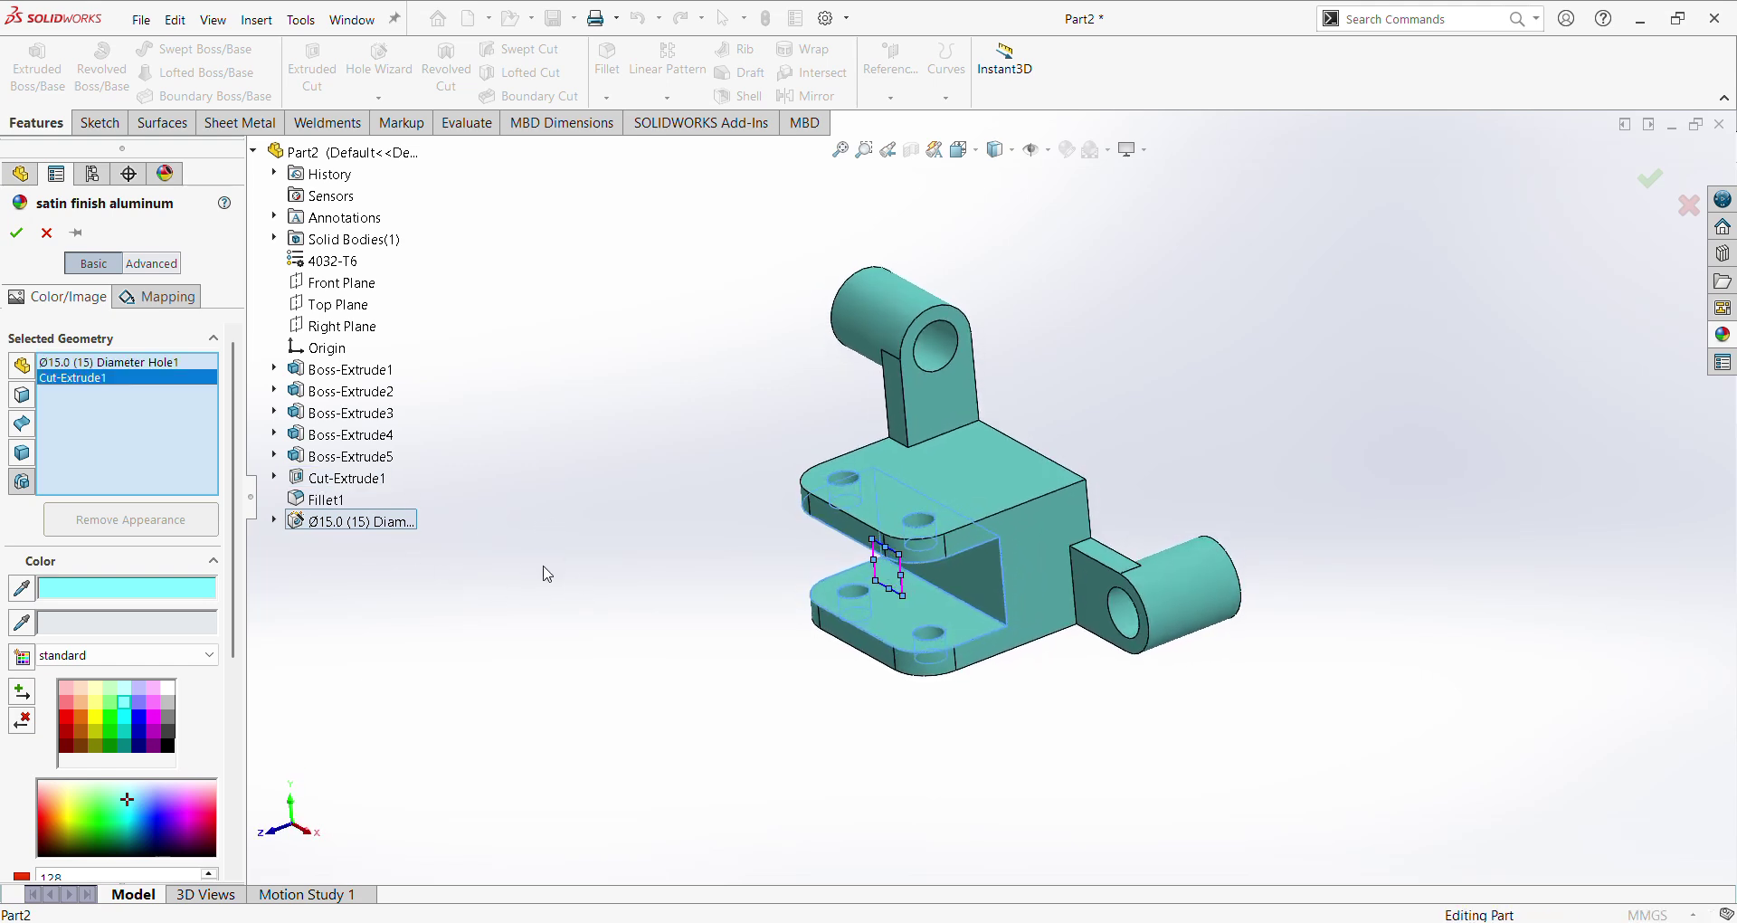
pyautogui.click(28, 400)
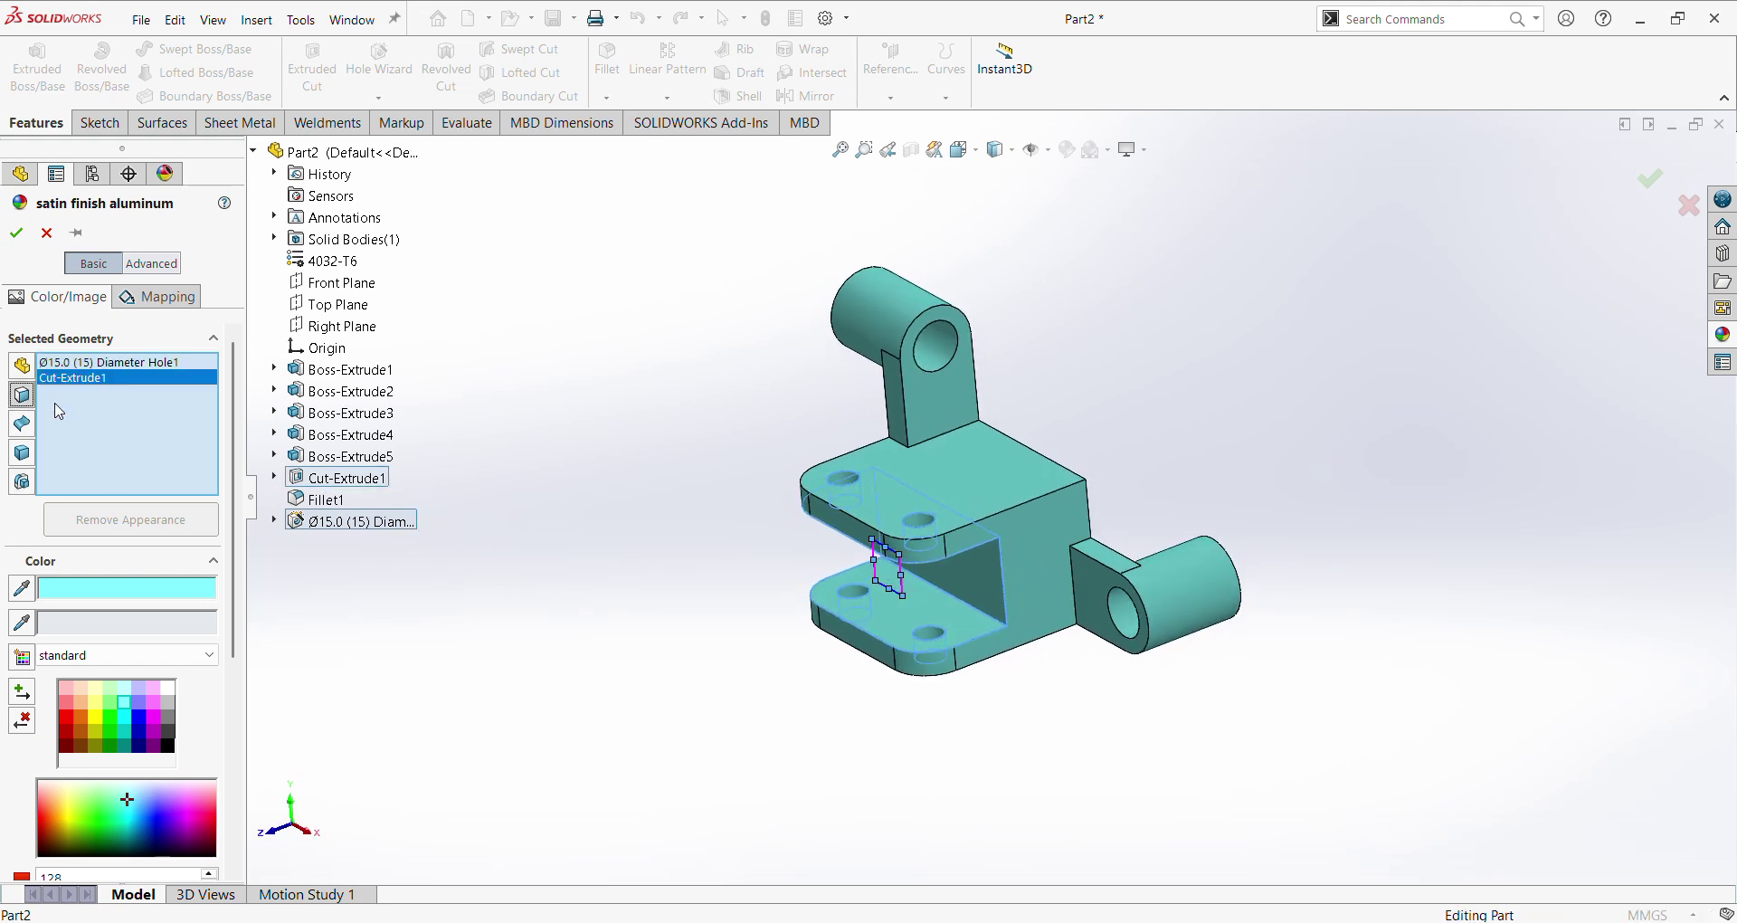
pyautogui.click(937, 351)
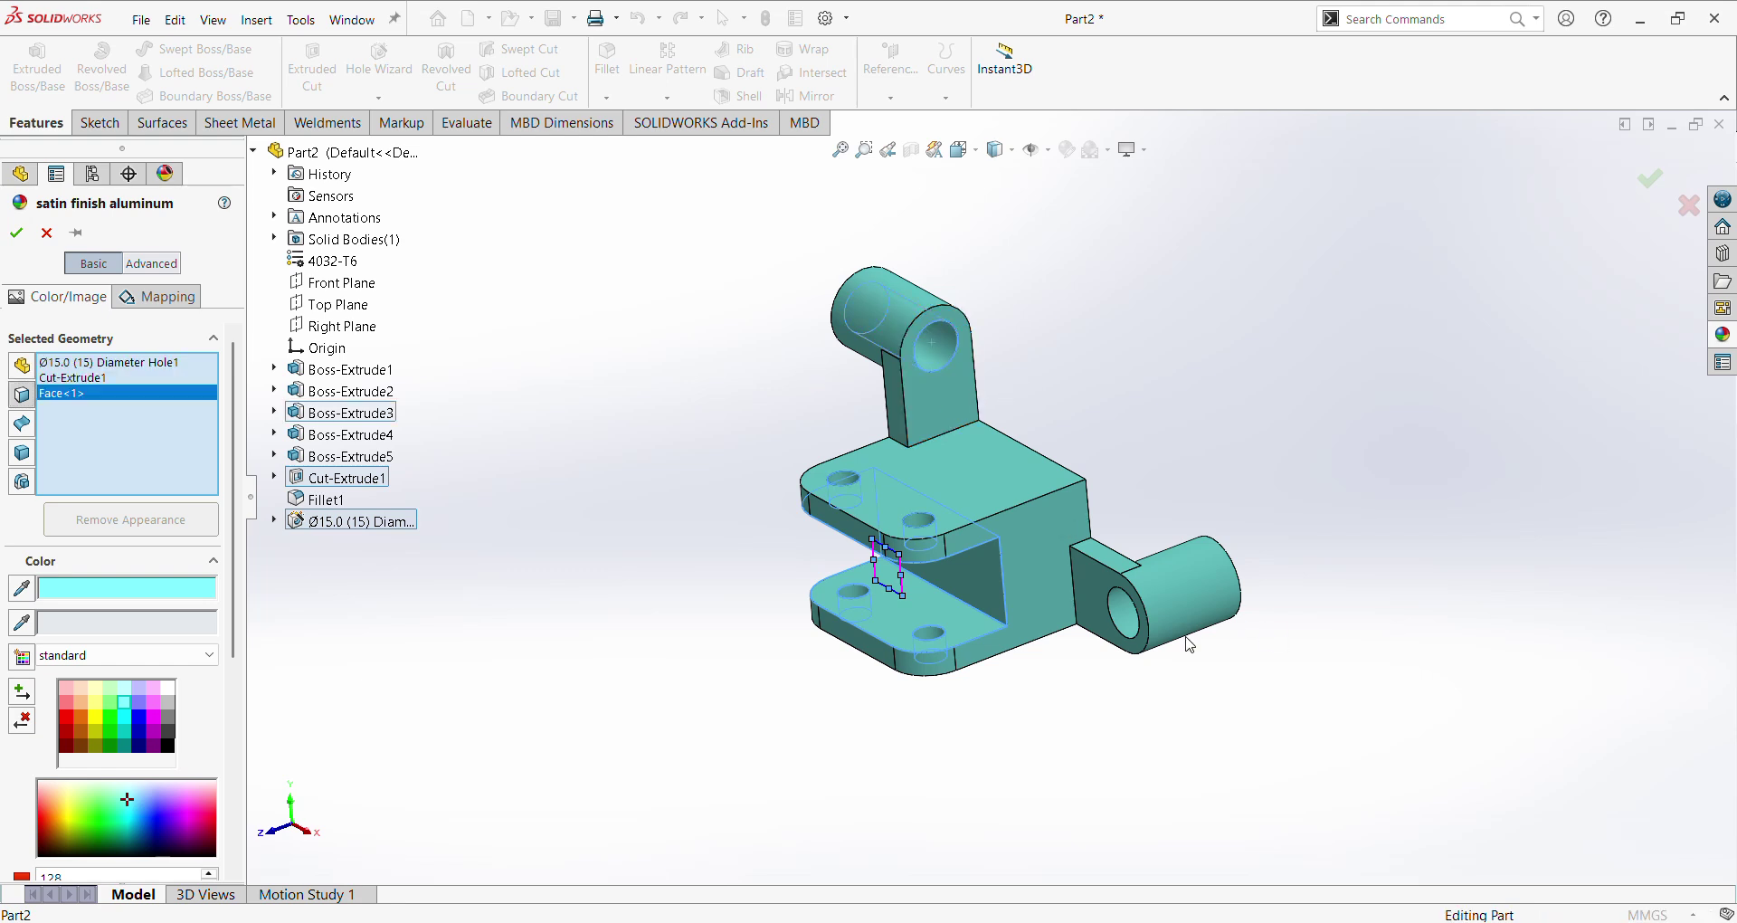
pyautogui.click(1136, 636)
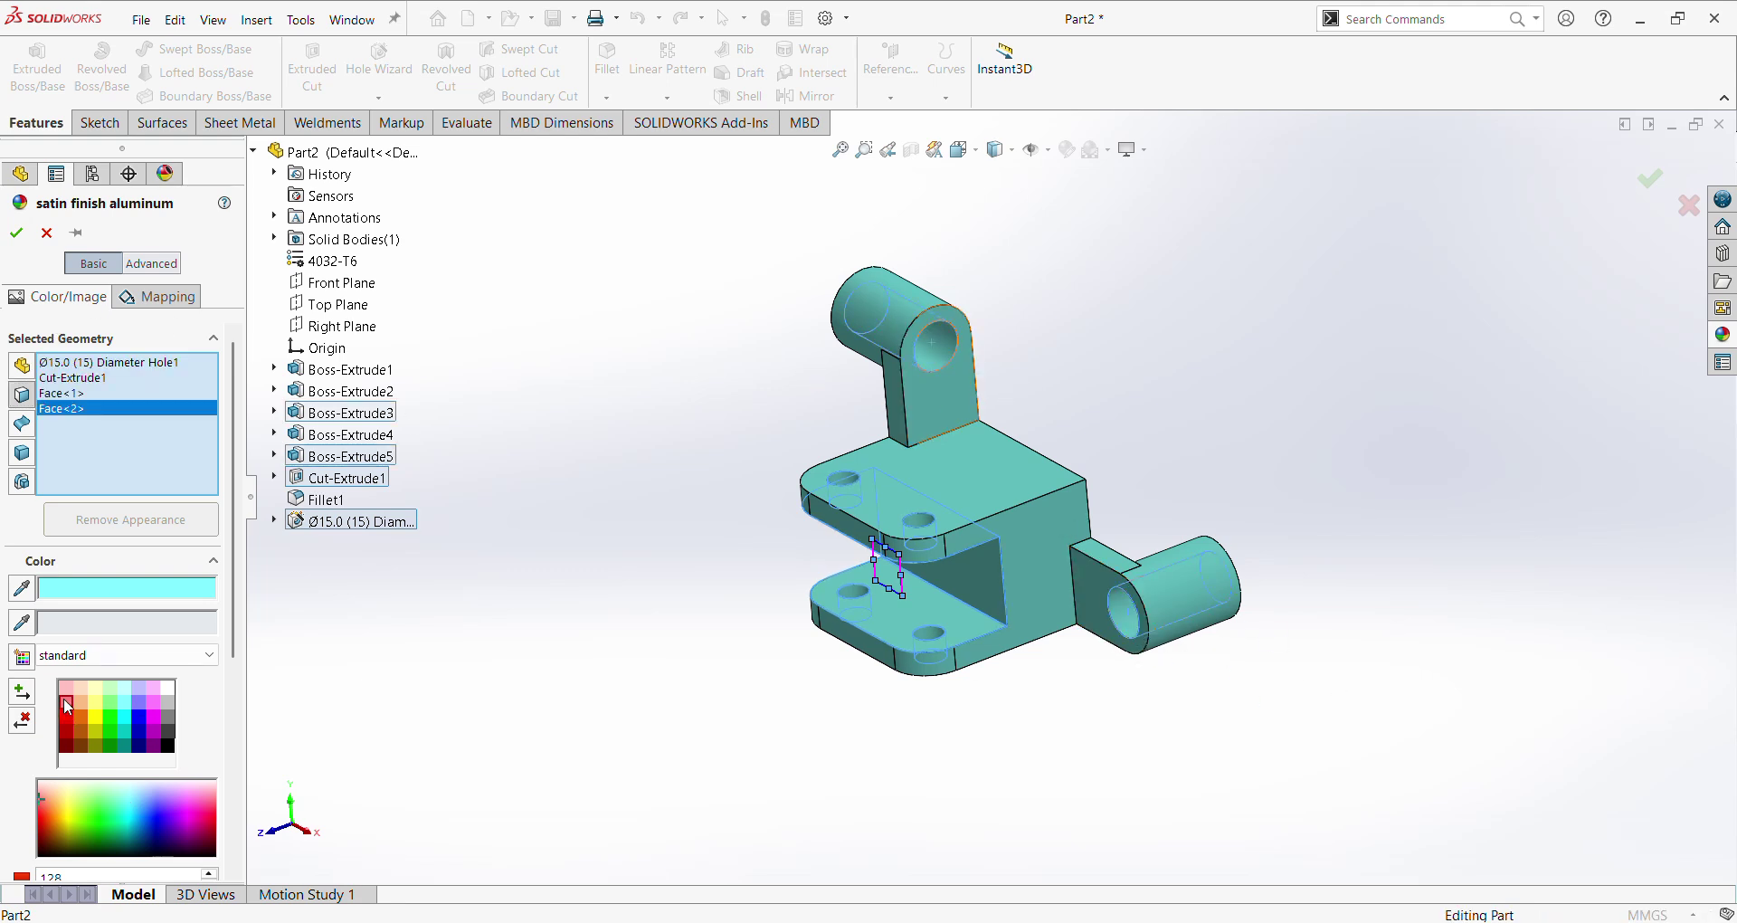
pyautogui.click(66, 702)
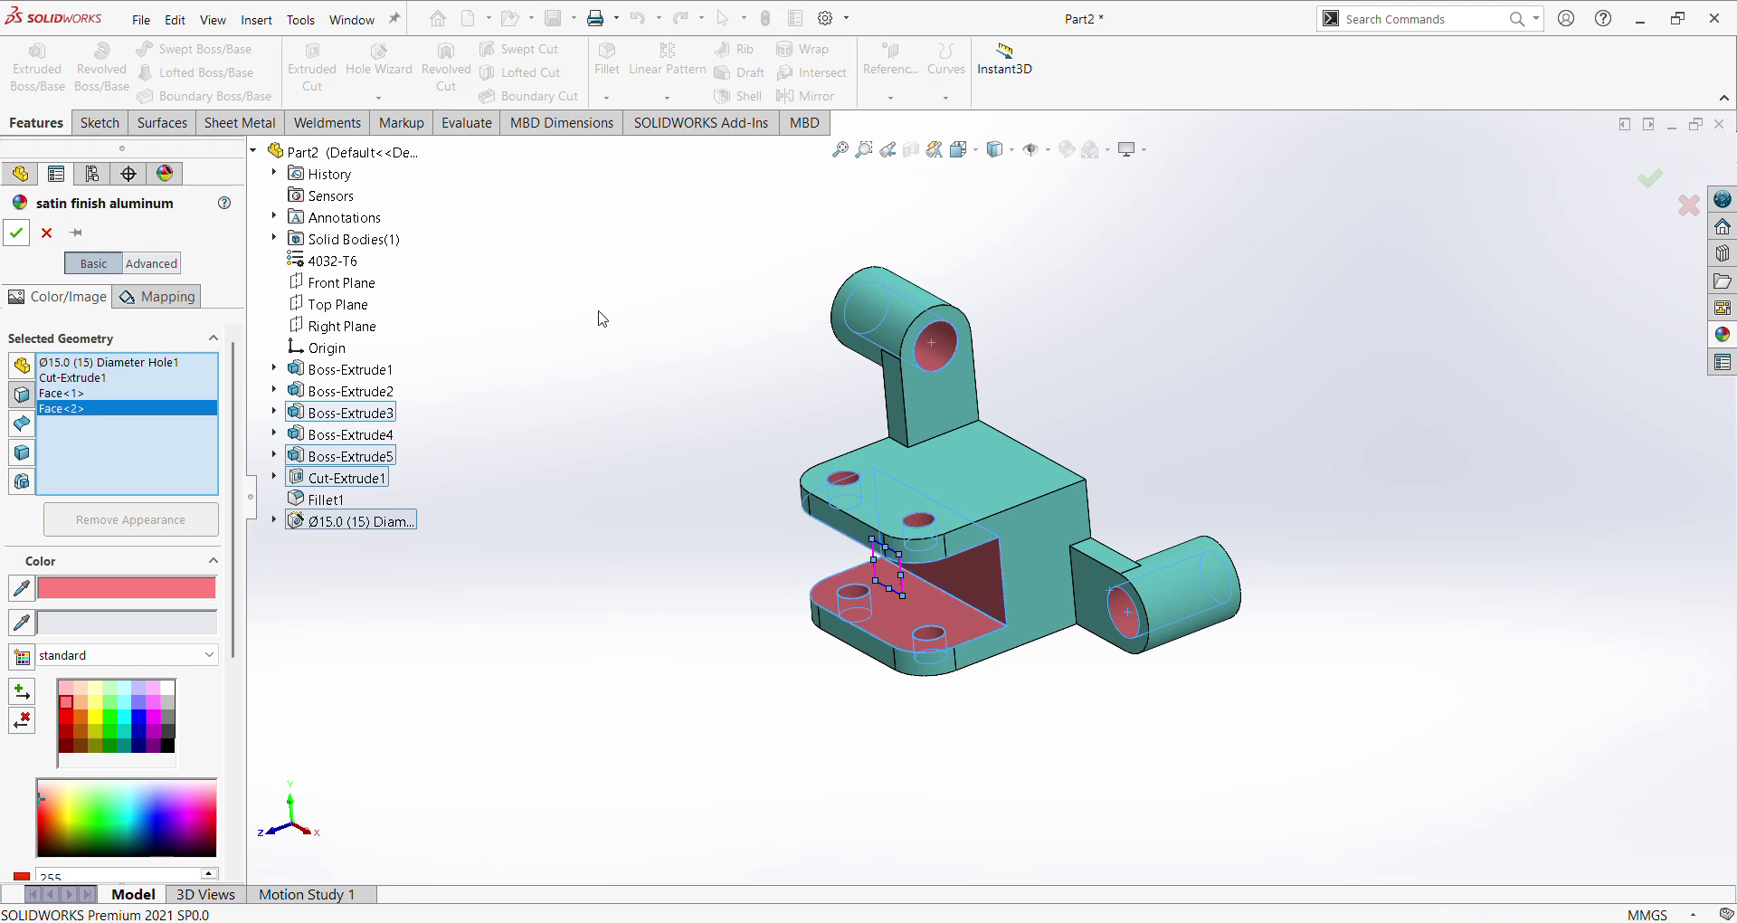
pyautogui.press('Return')
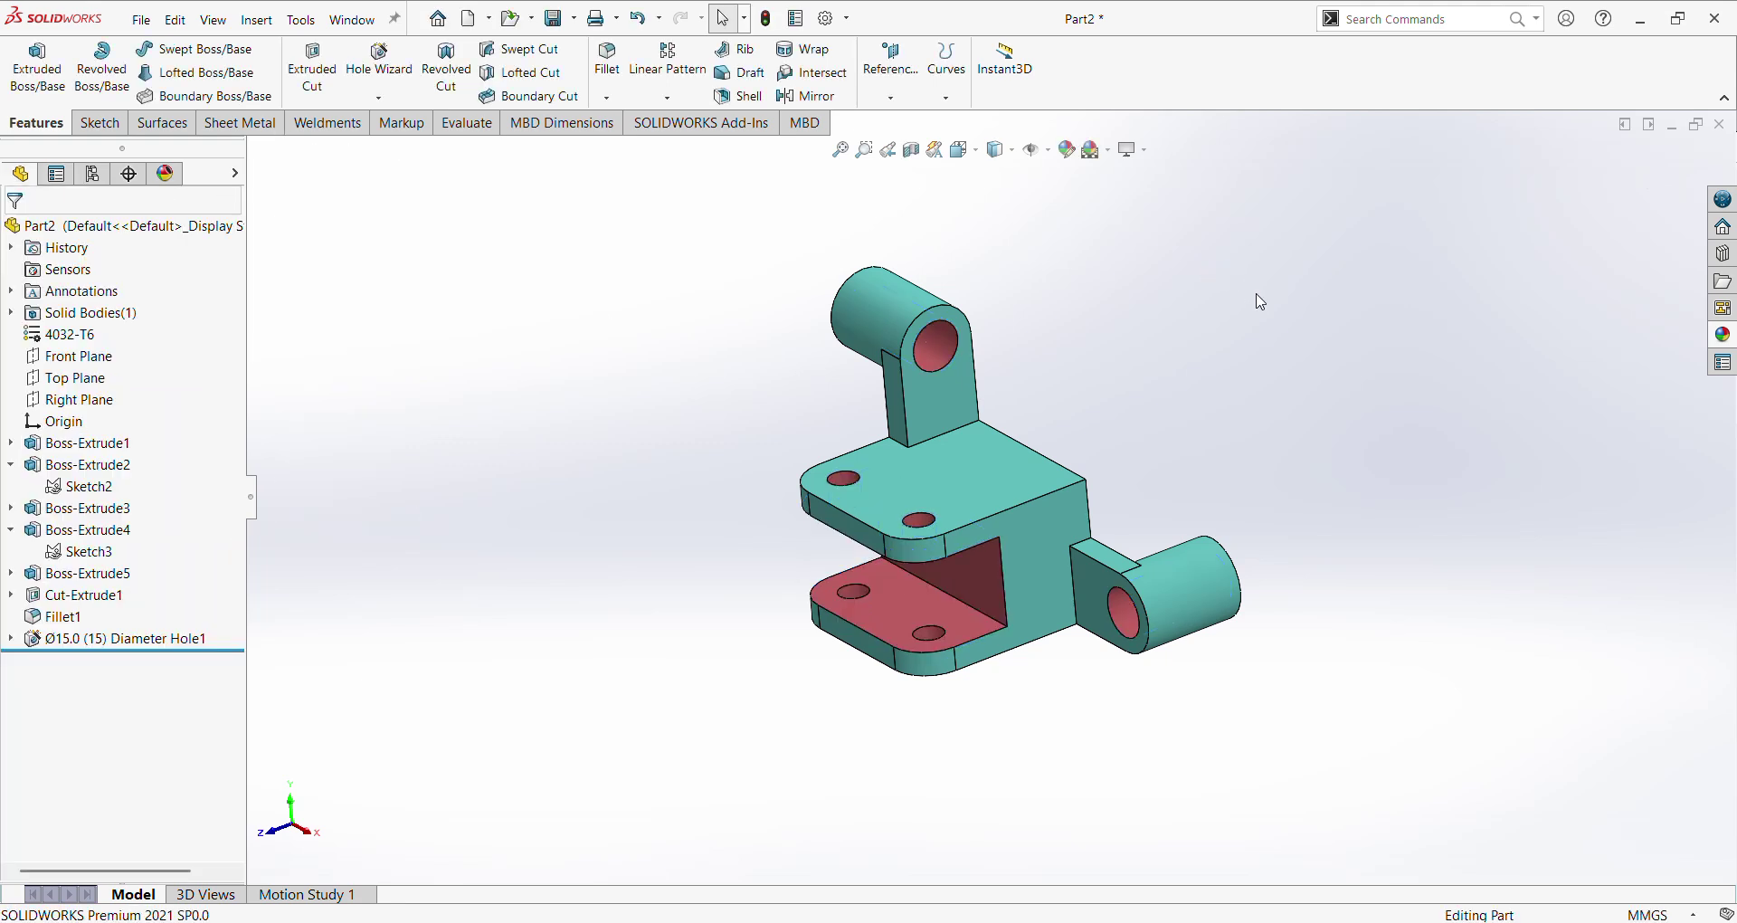
pyautogui.hotkey('ctrl', '7')
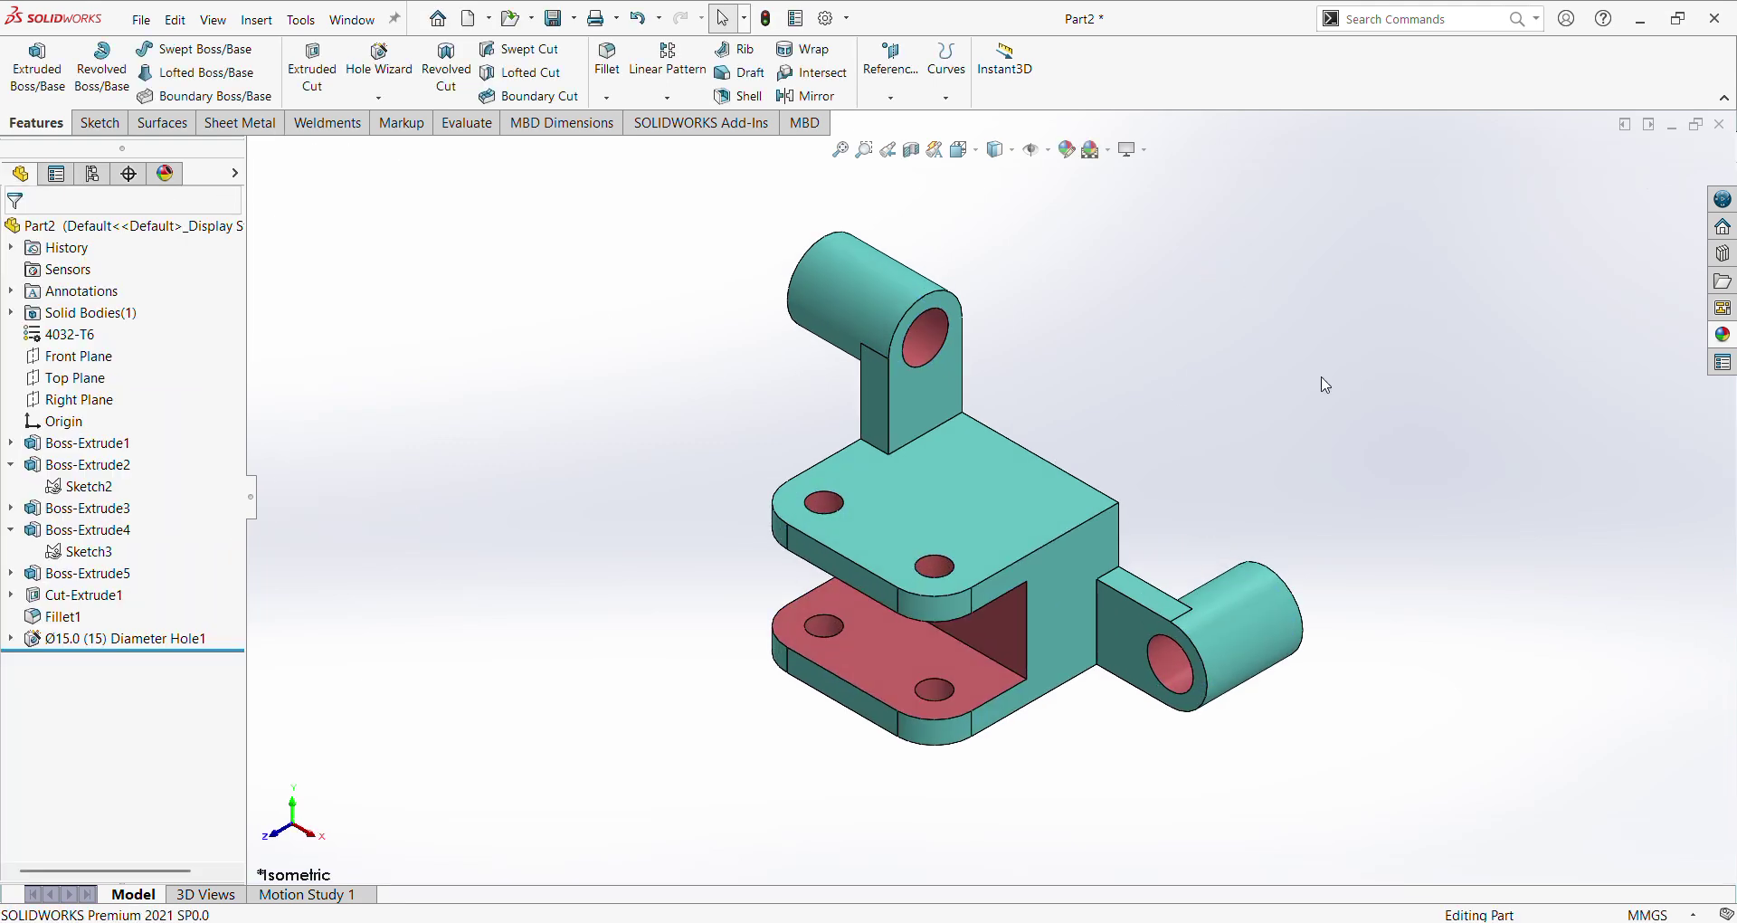